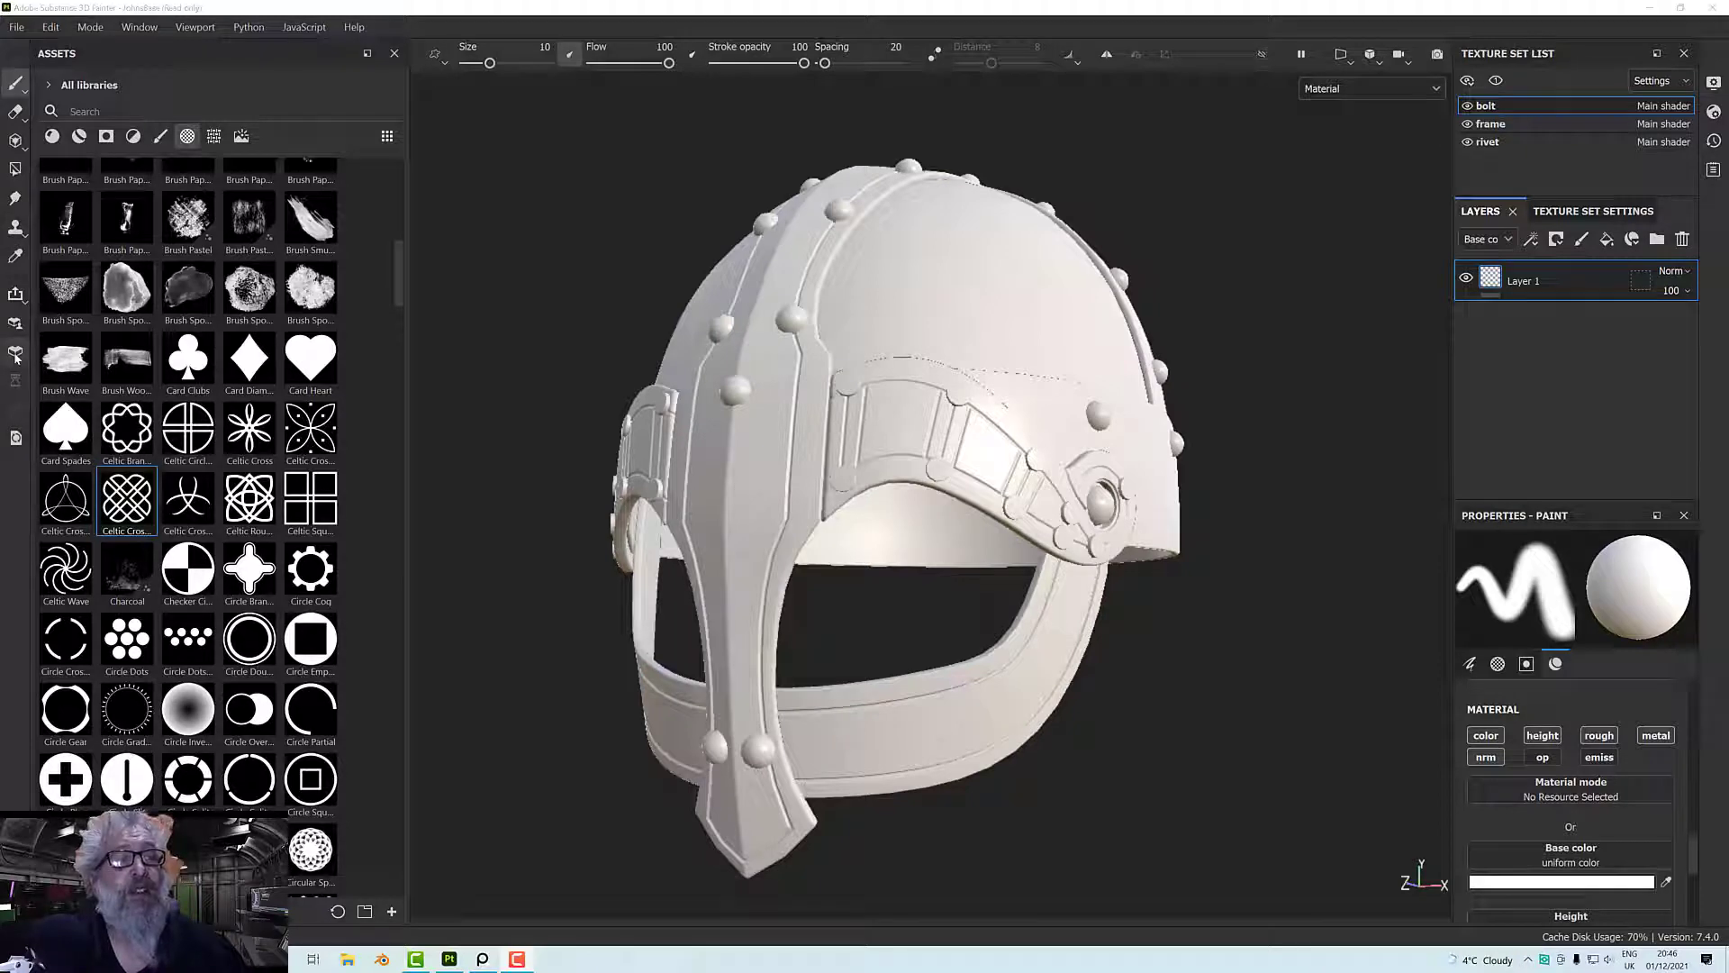
# - Open the Substance 3D Assets website through Creative Cloud Desktop's 3D marketplace
pyautogui.click(15, 356)
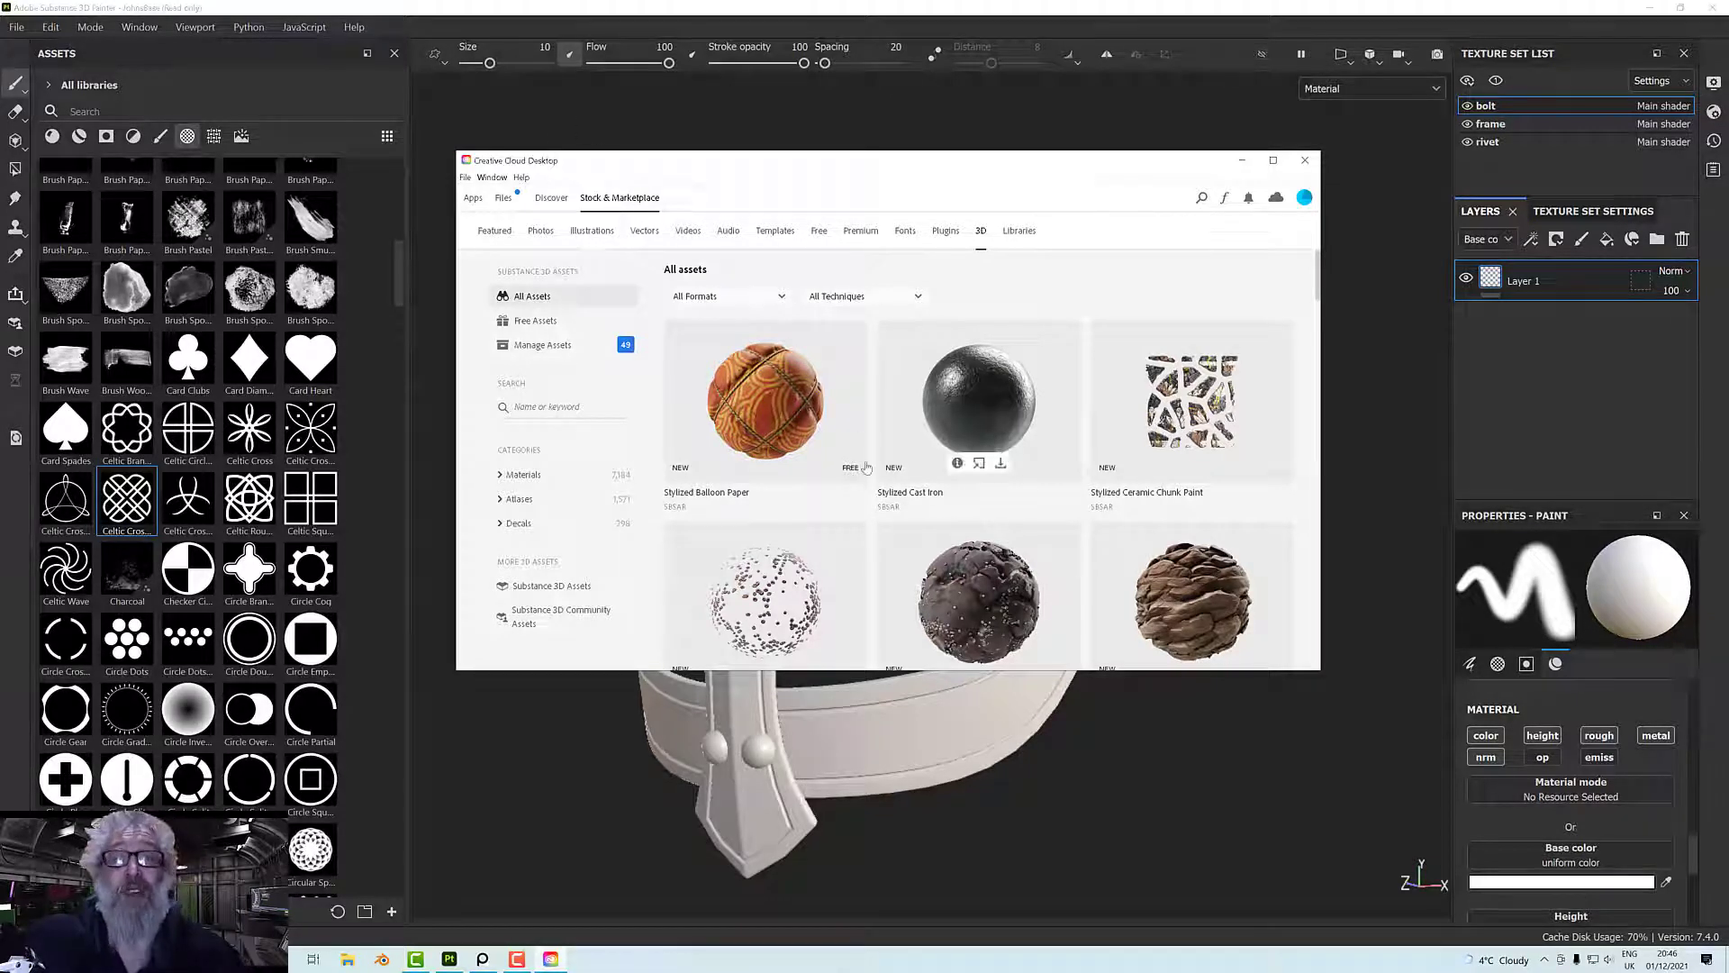
pyautogui.moveTo(1234, 659)
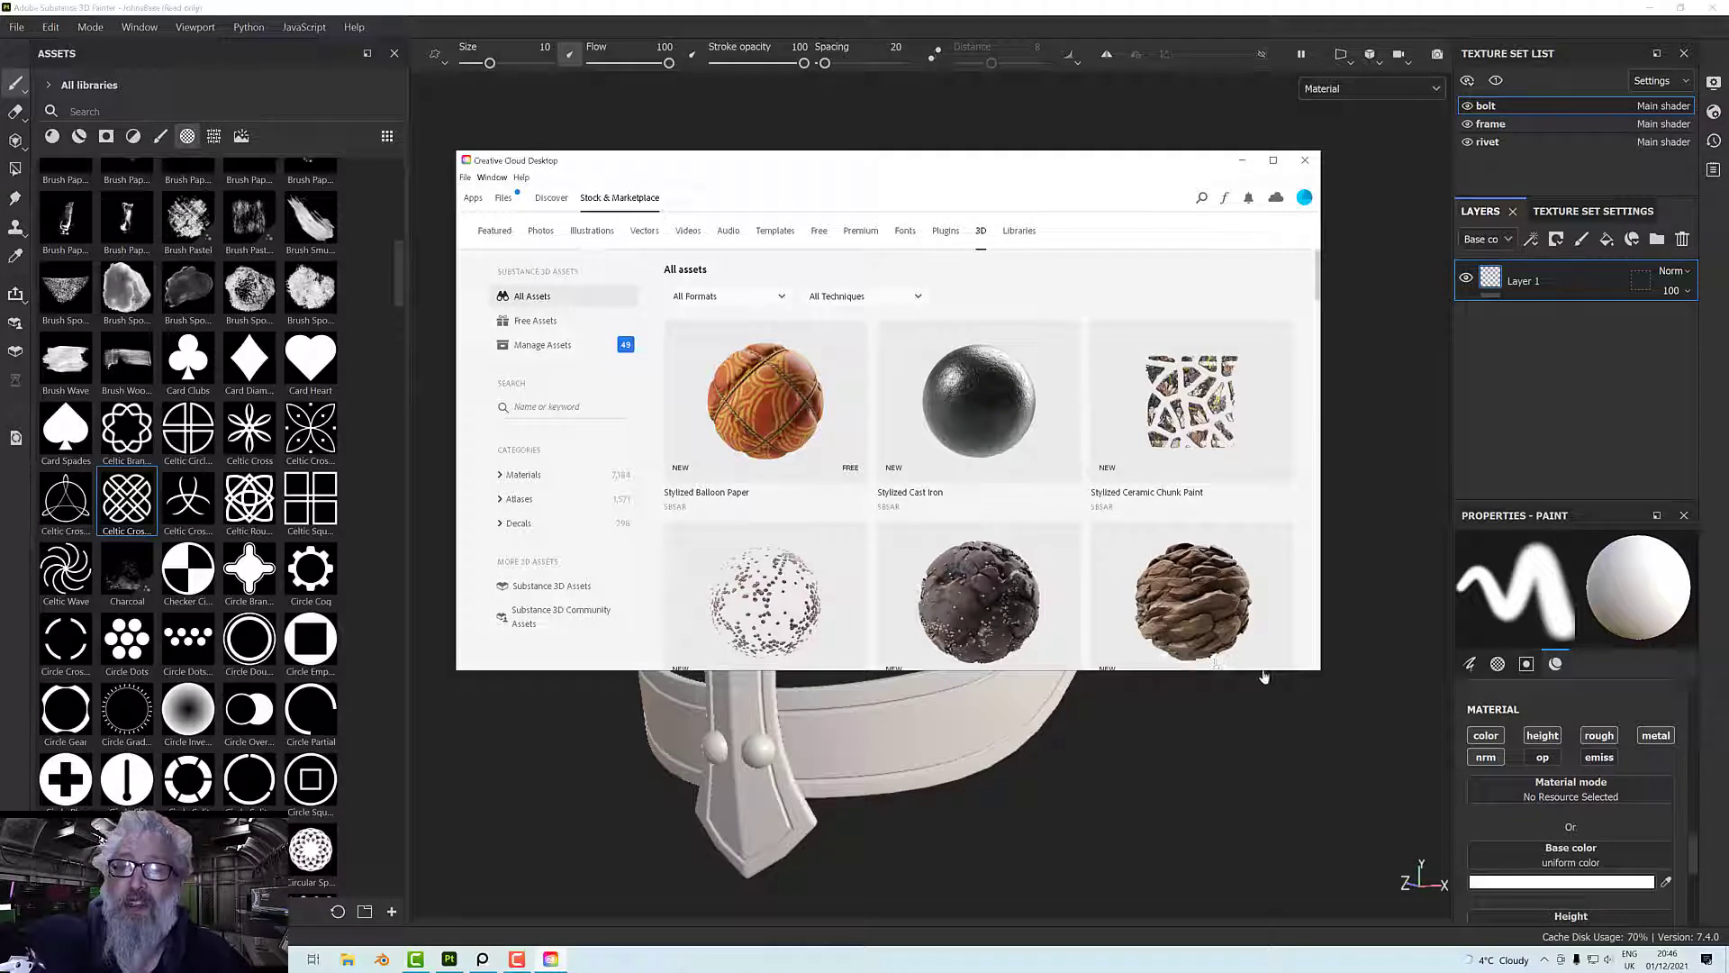
pyautogui.moveTo(1128, 670); pyautogui.dragTo(1127, 773)
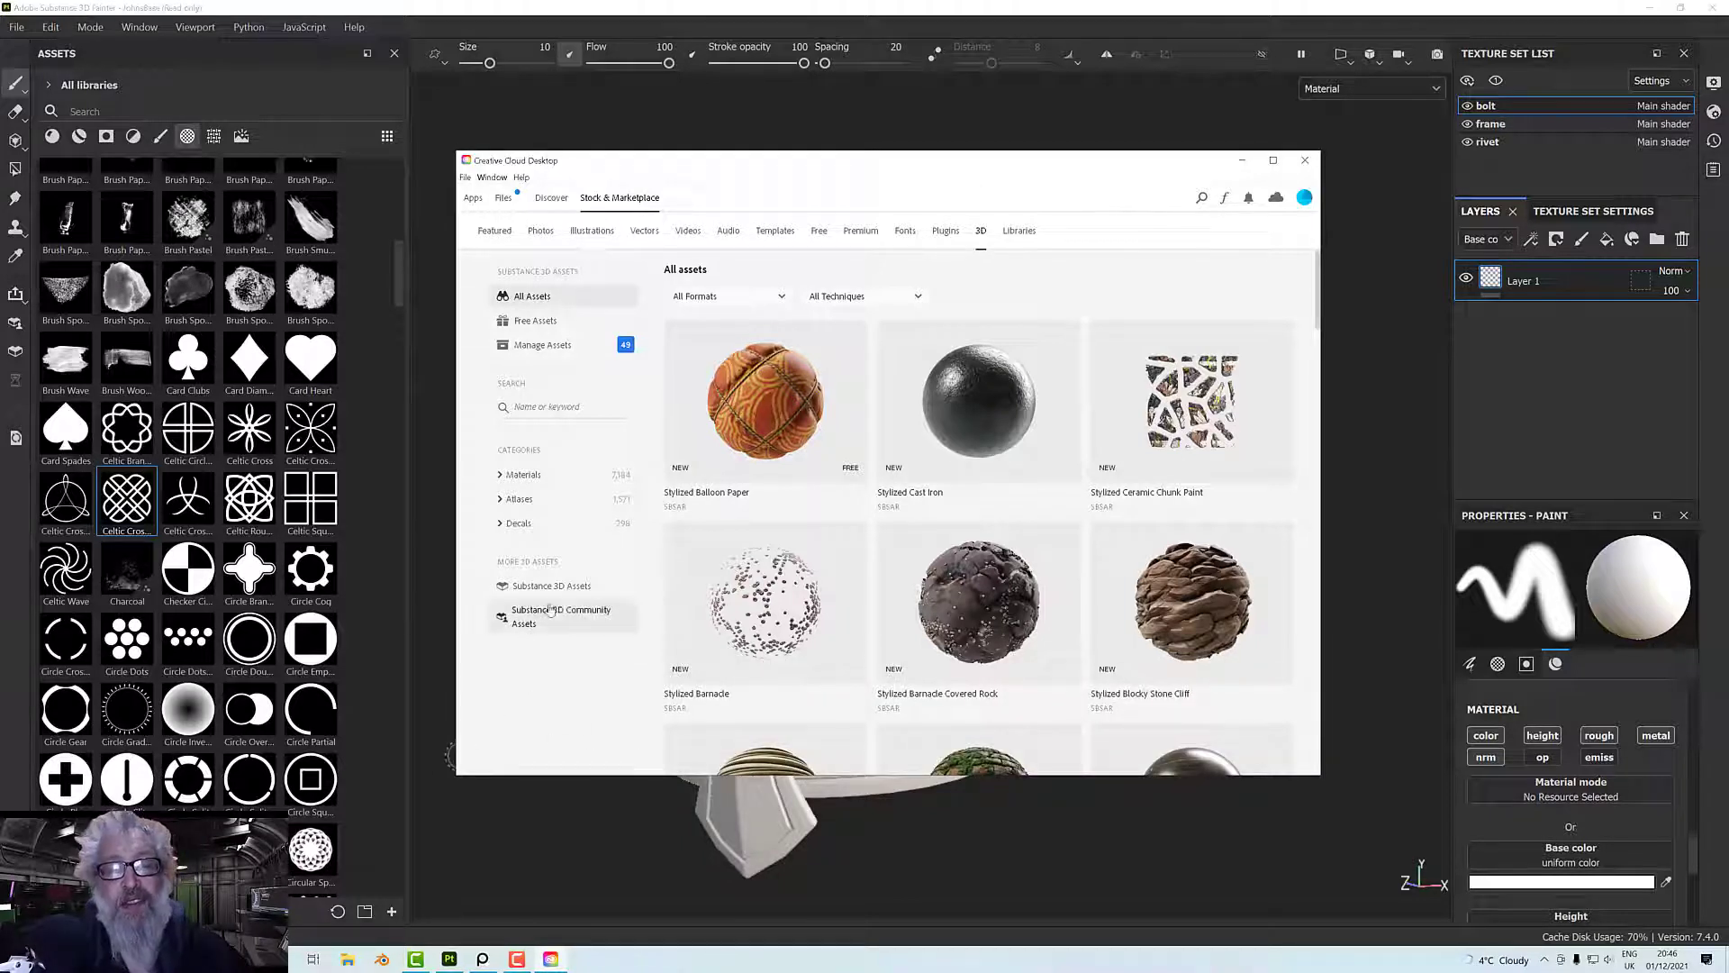
pyautogui.click(541, 587)
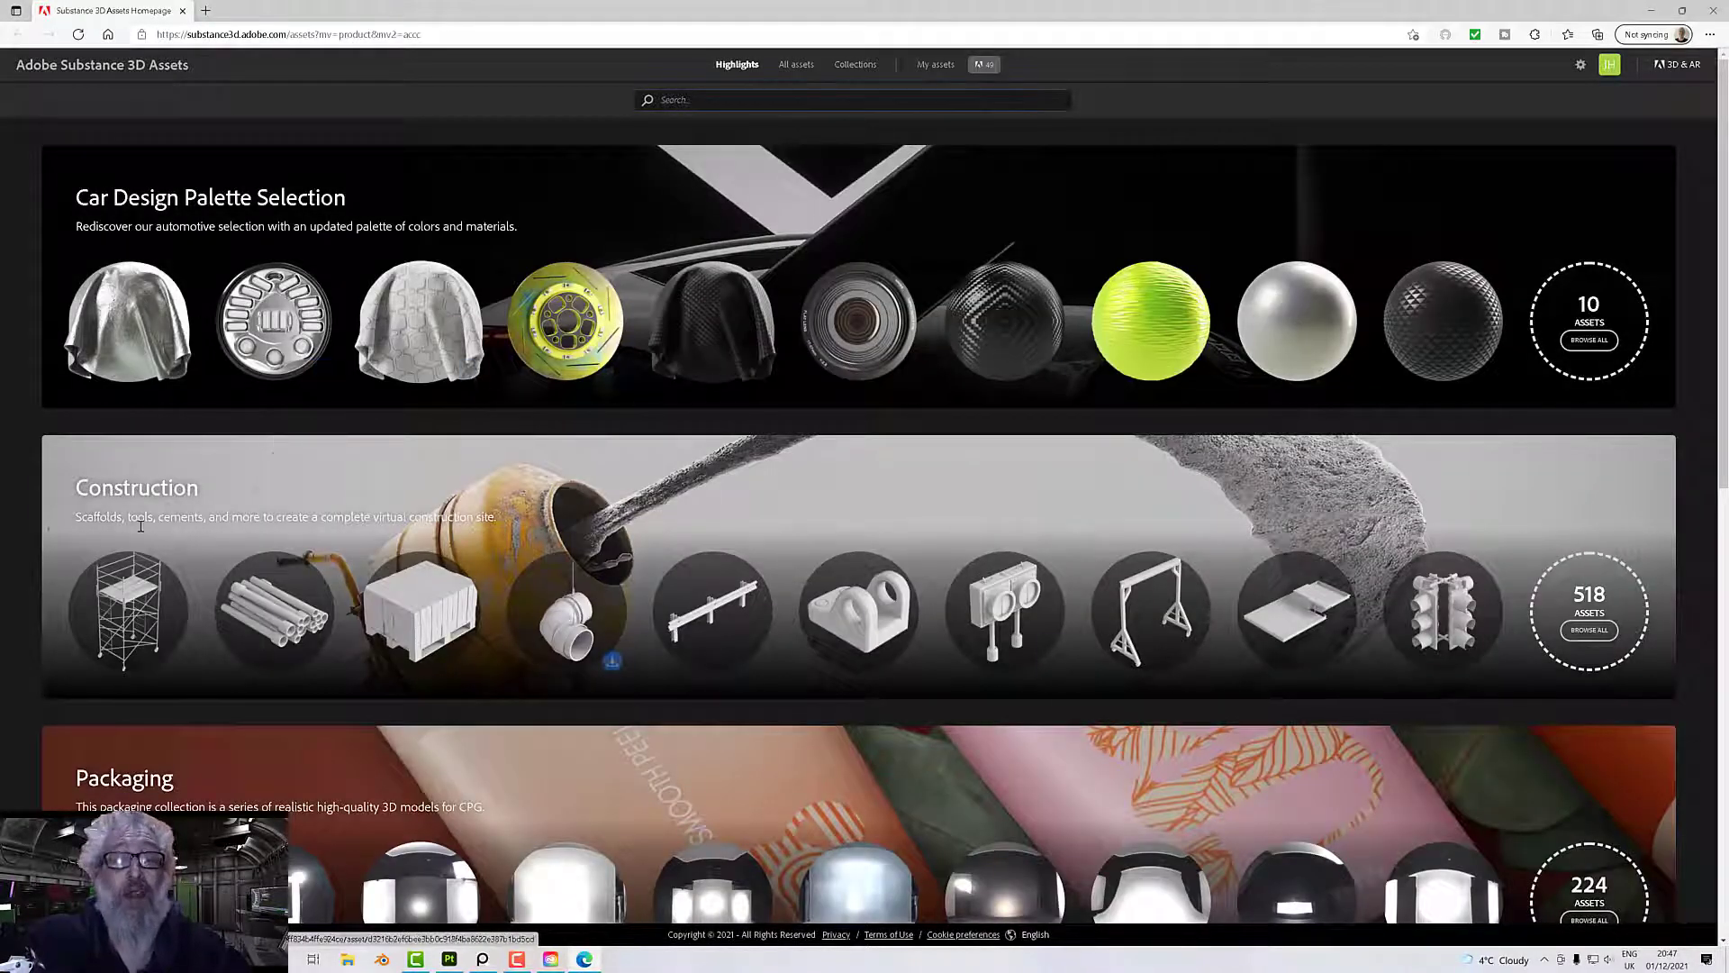
# - Look through the highlighted asset collections, from Car Design Palette Selection down to Product Design
pyautogui.scroll(-4, 525, 682)
pyautogui.scroll(-6, 526, 686)
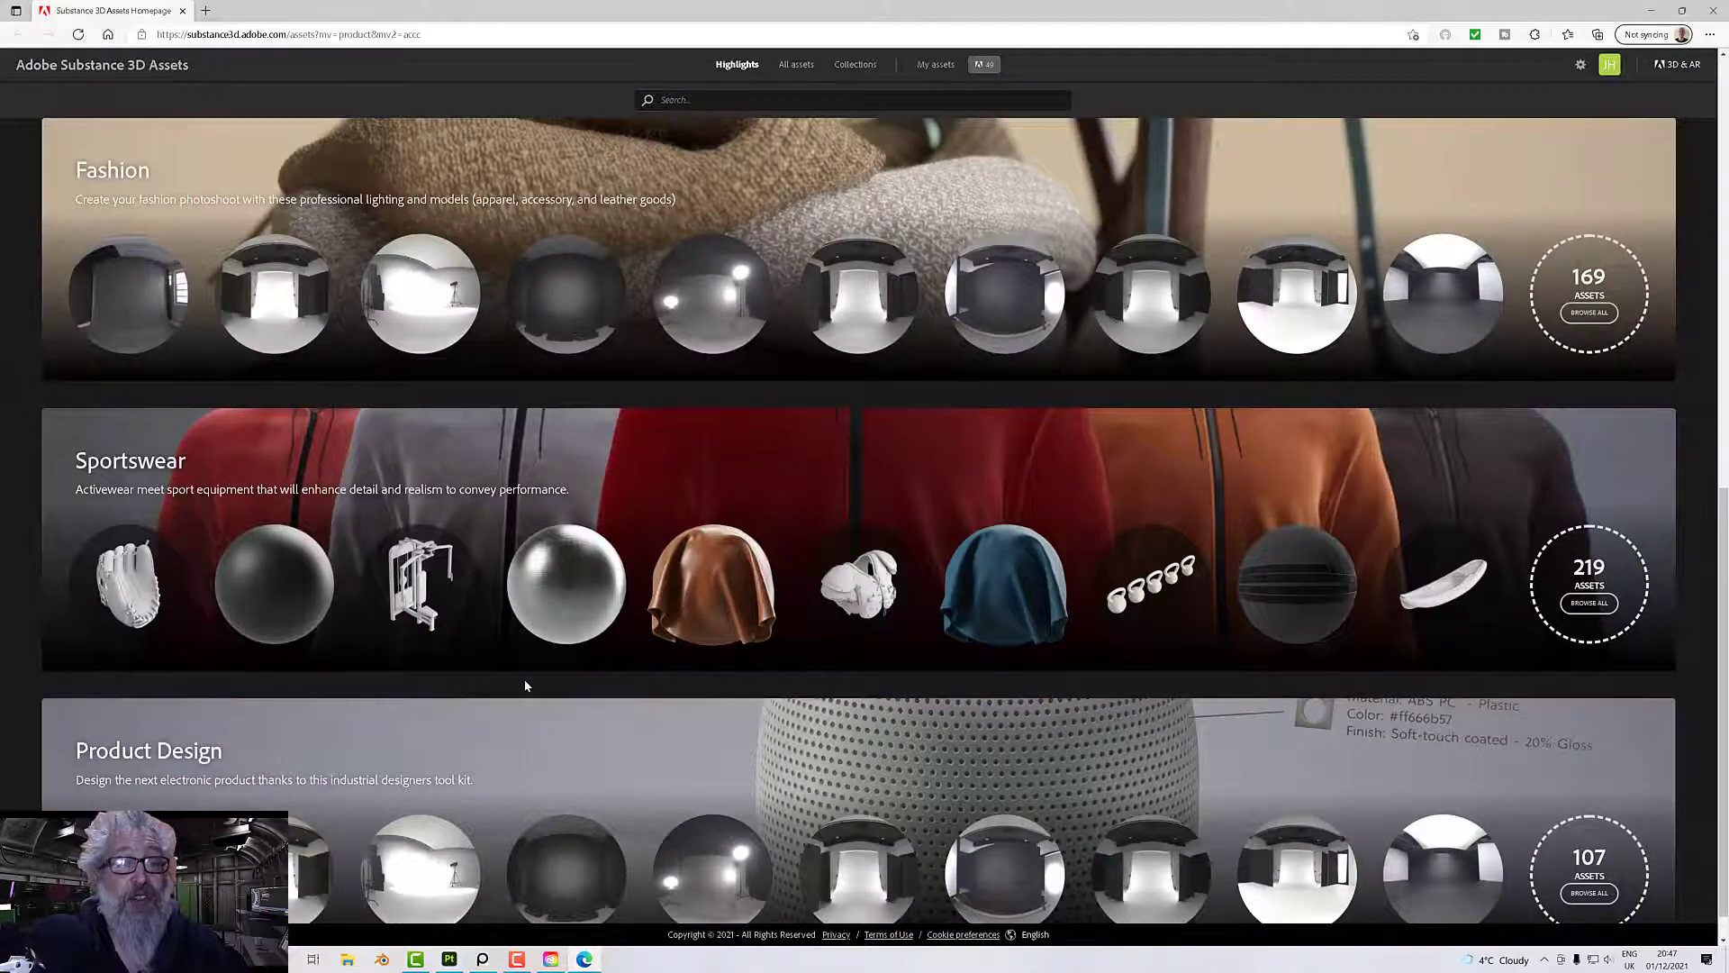
pyautogui.scroll(2, 526, 687)
pyautogui.scroll(-2, 526, 687)
pyautogui.scroll(10, 526, 686)
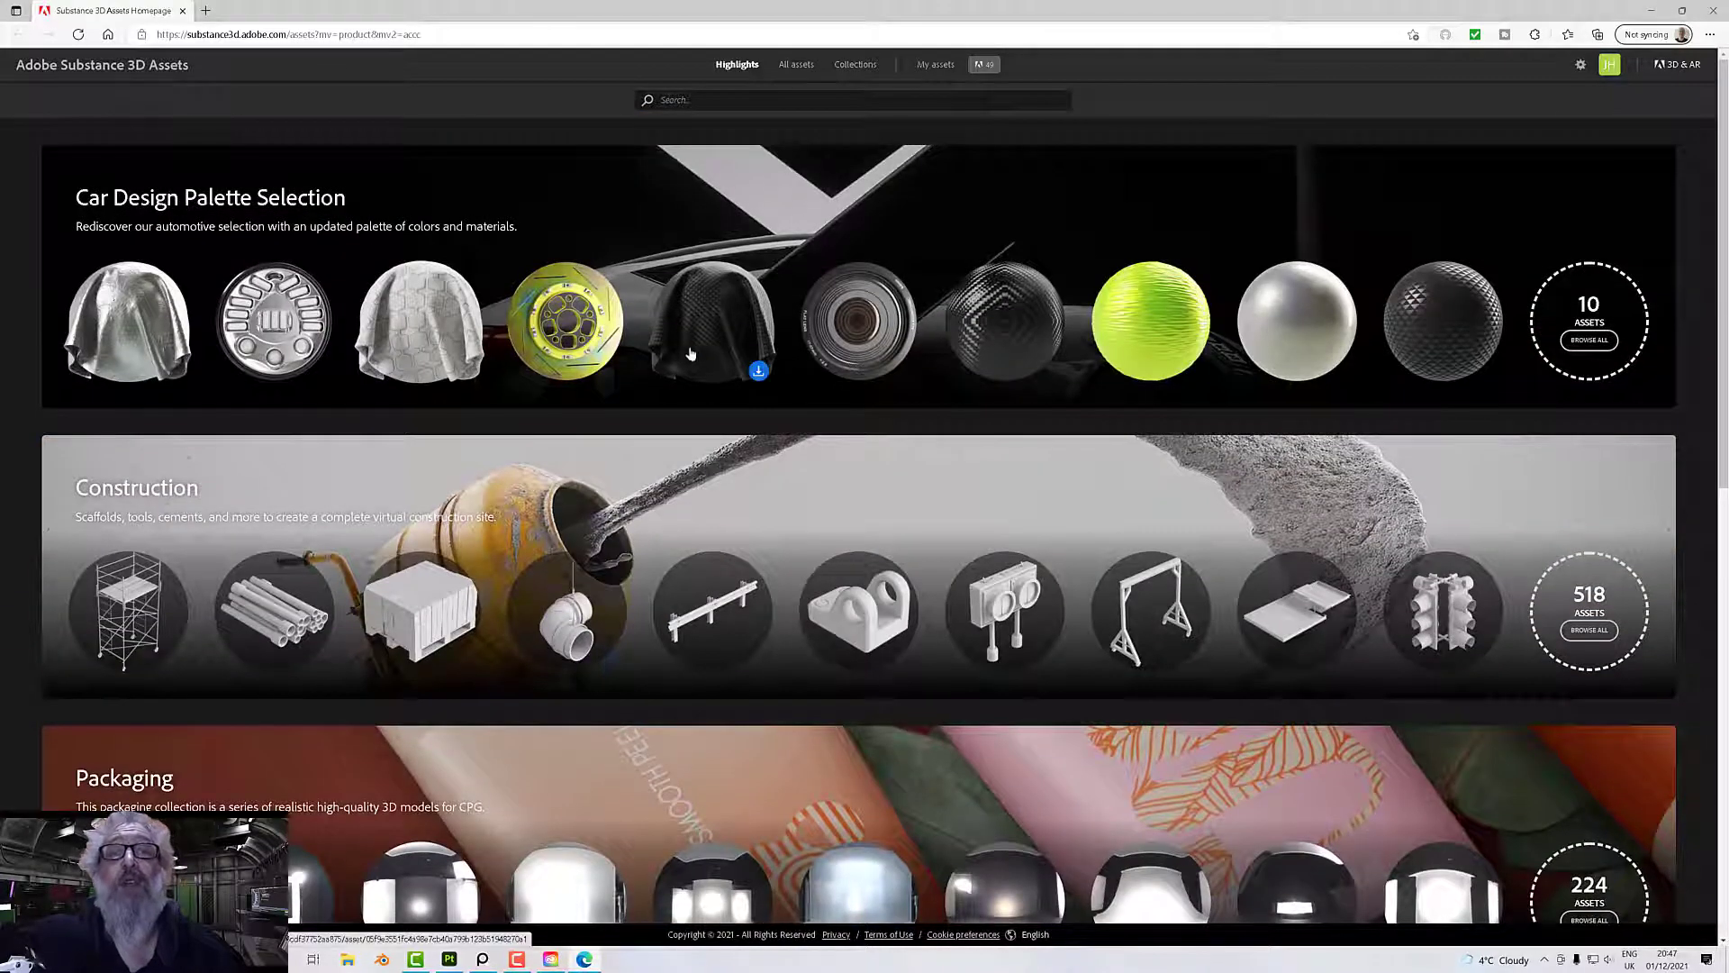
pyautogui.scroll(-2, 725, 338)
pyautogui.scroll(-4, 722, 354)
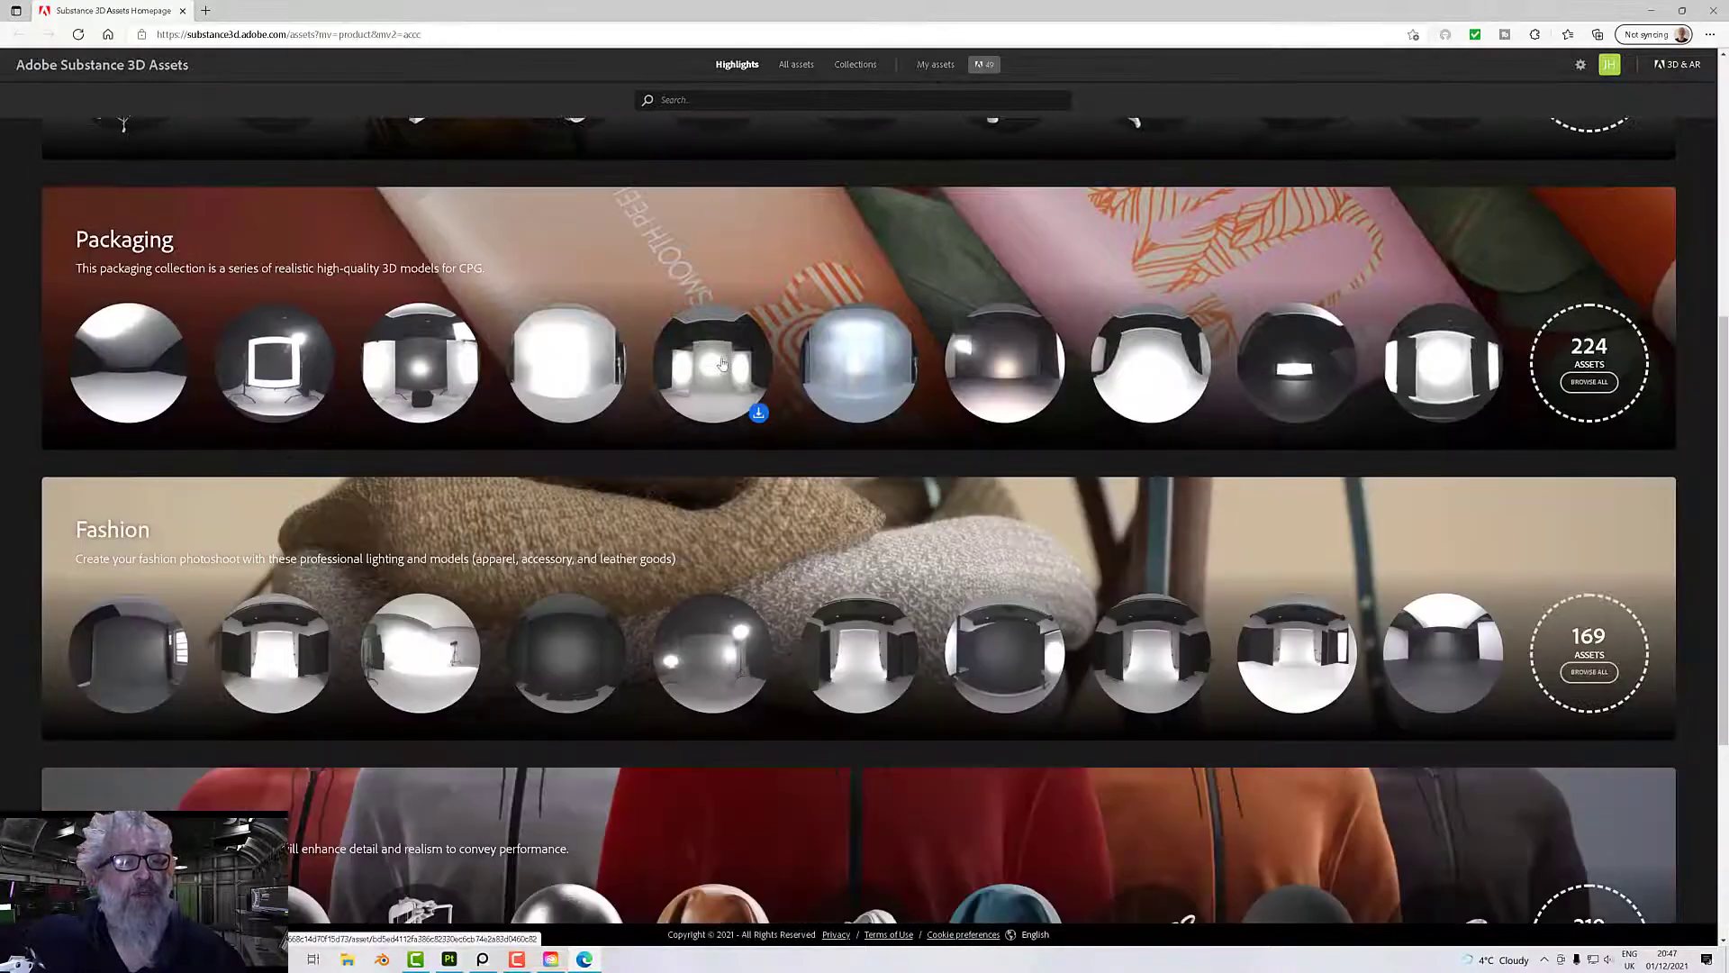
pyautogui.scroll(2, 723, 354)
pyautogui.scroll(-2, 721, 368)
pyautogui.scroll(-4, 721, 368)
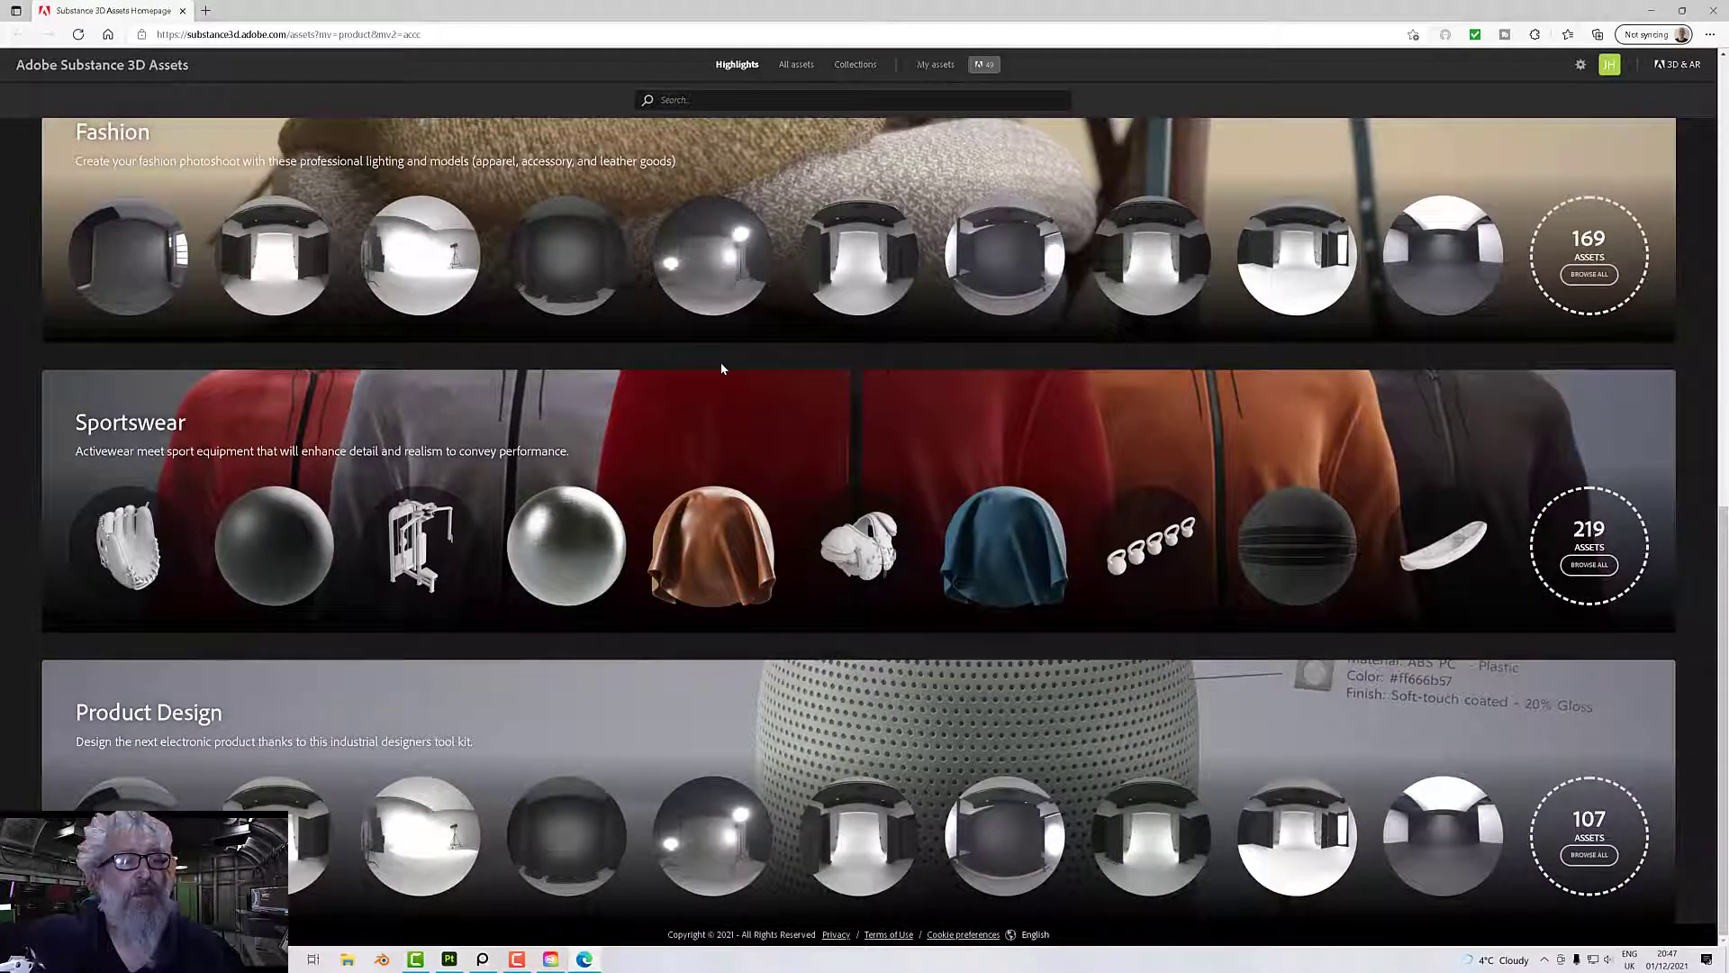
pyautogui.scroll(9, 721, 365)
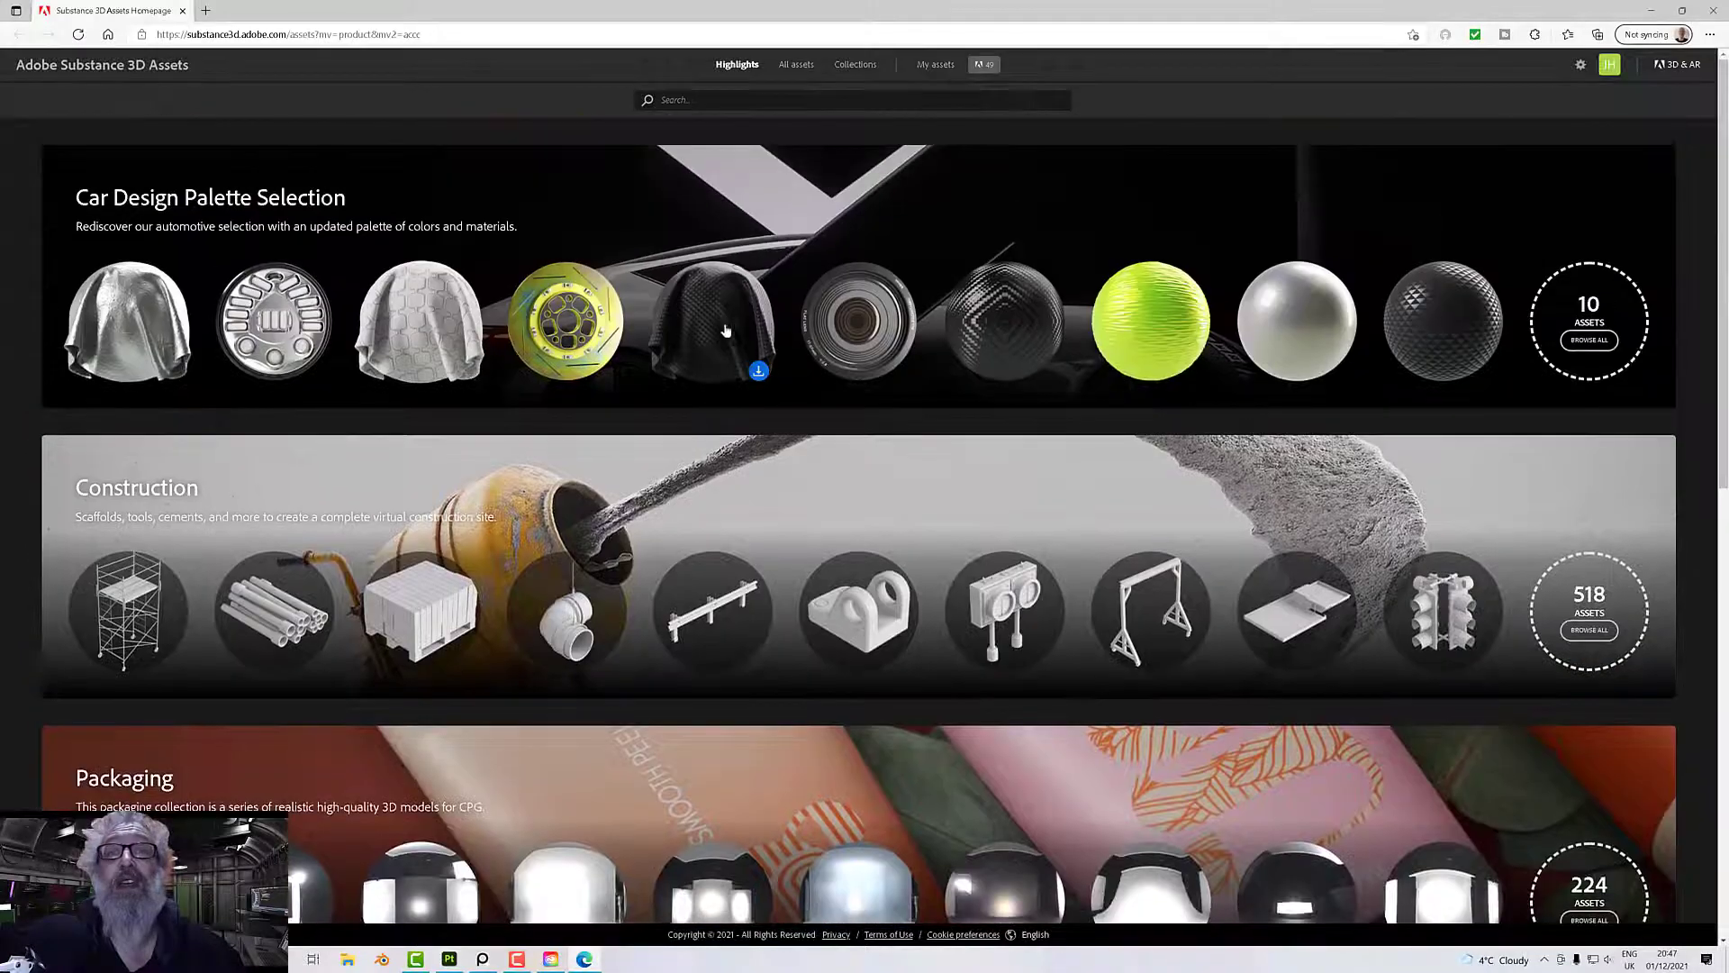
# - View the licensed assets in My assets, then look over the Collections page and its category list
pyautogui.click(934, 66)
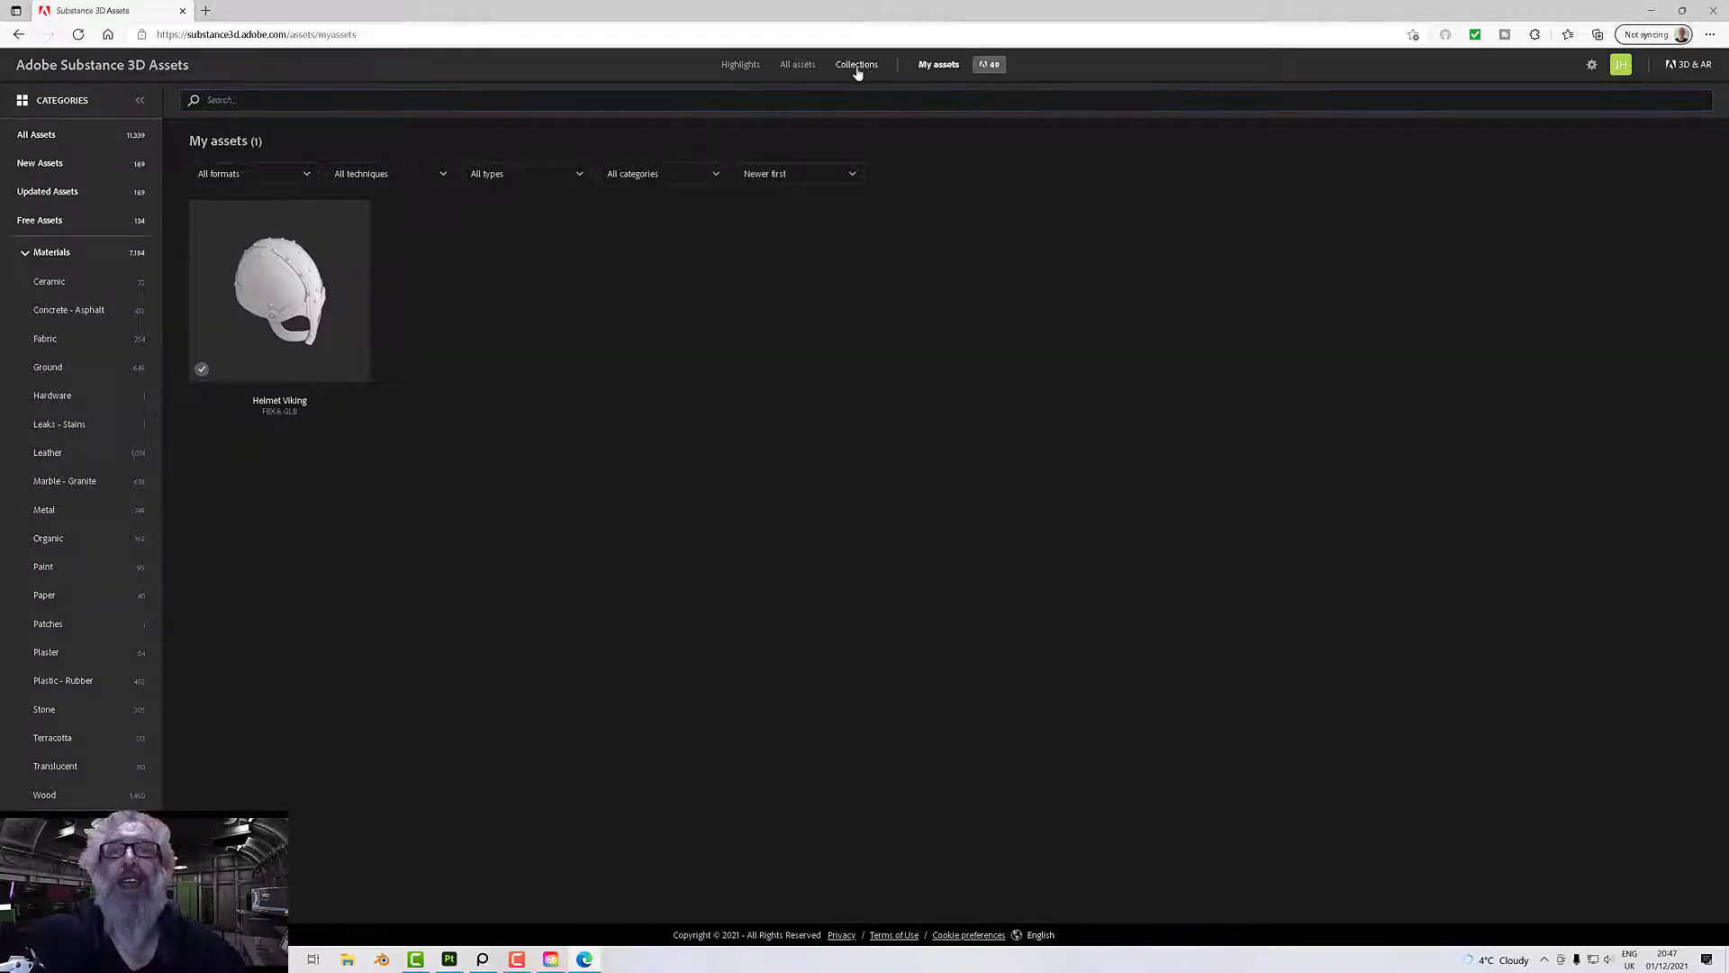
pyautogui.click(857, 67)
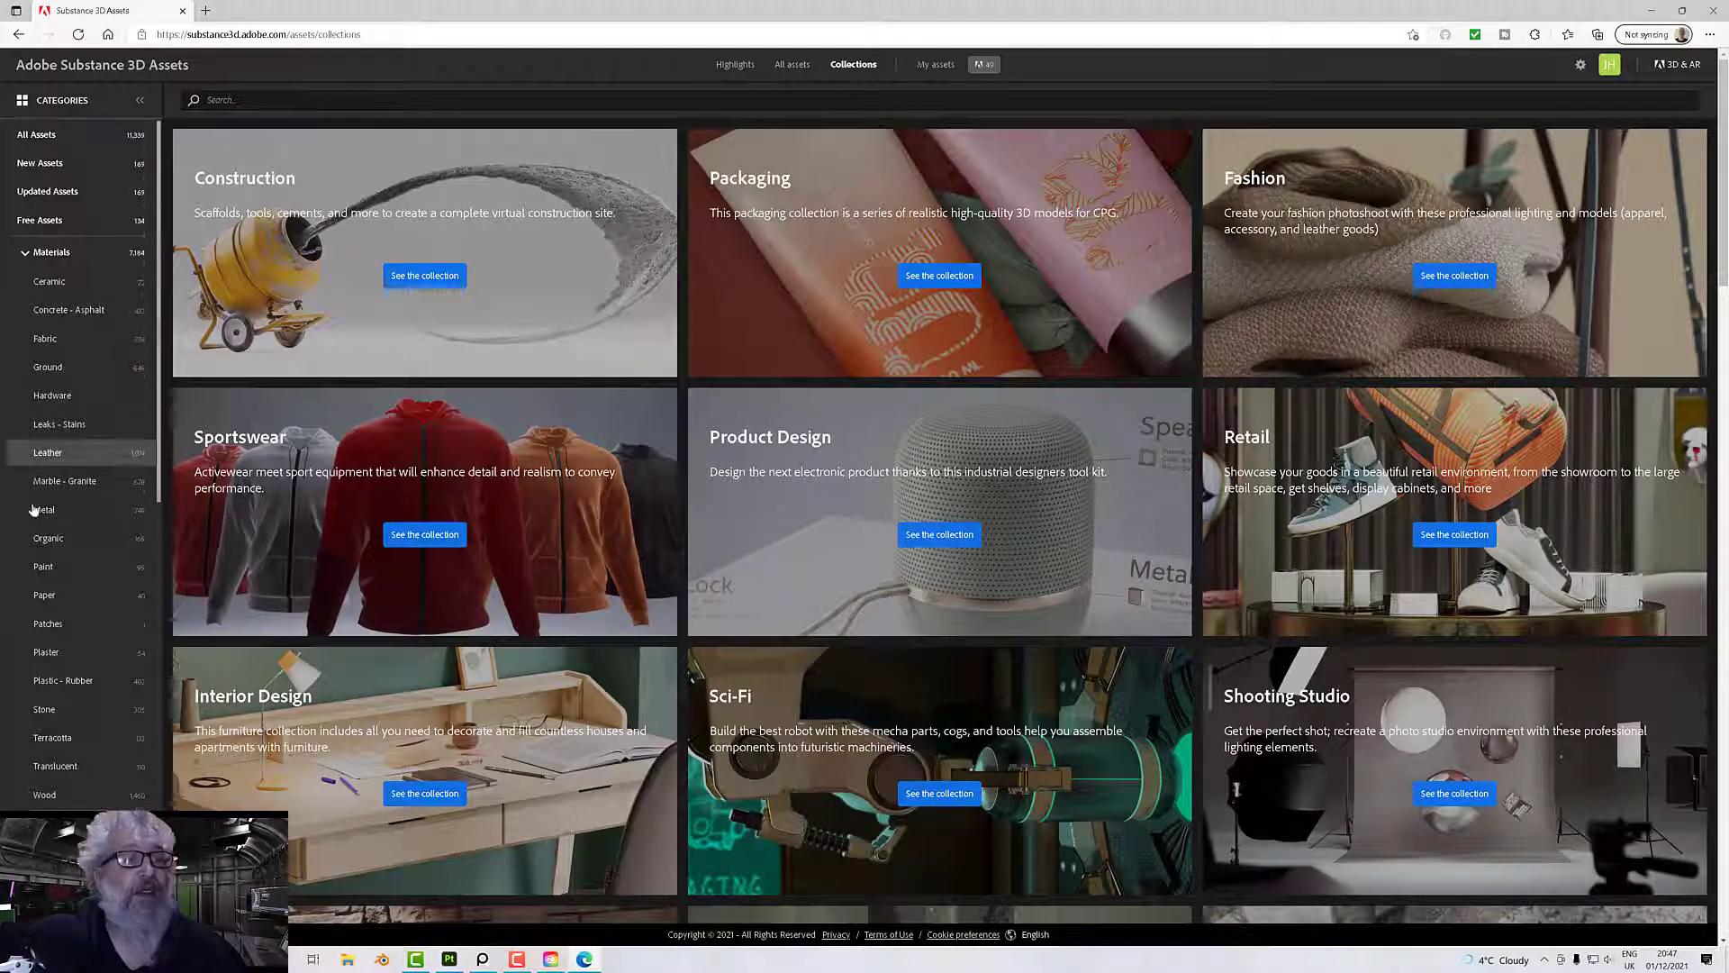
pyautogui.scroll(-2, 61, 631)
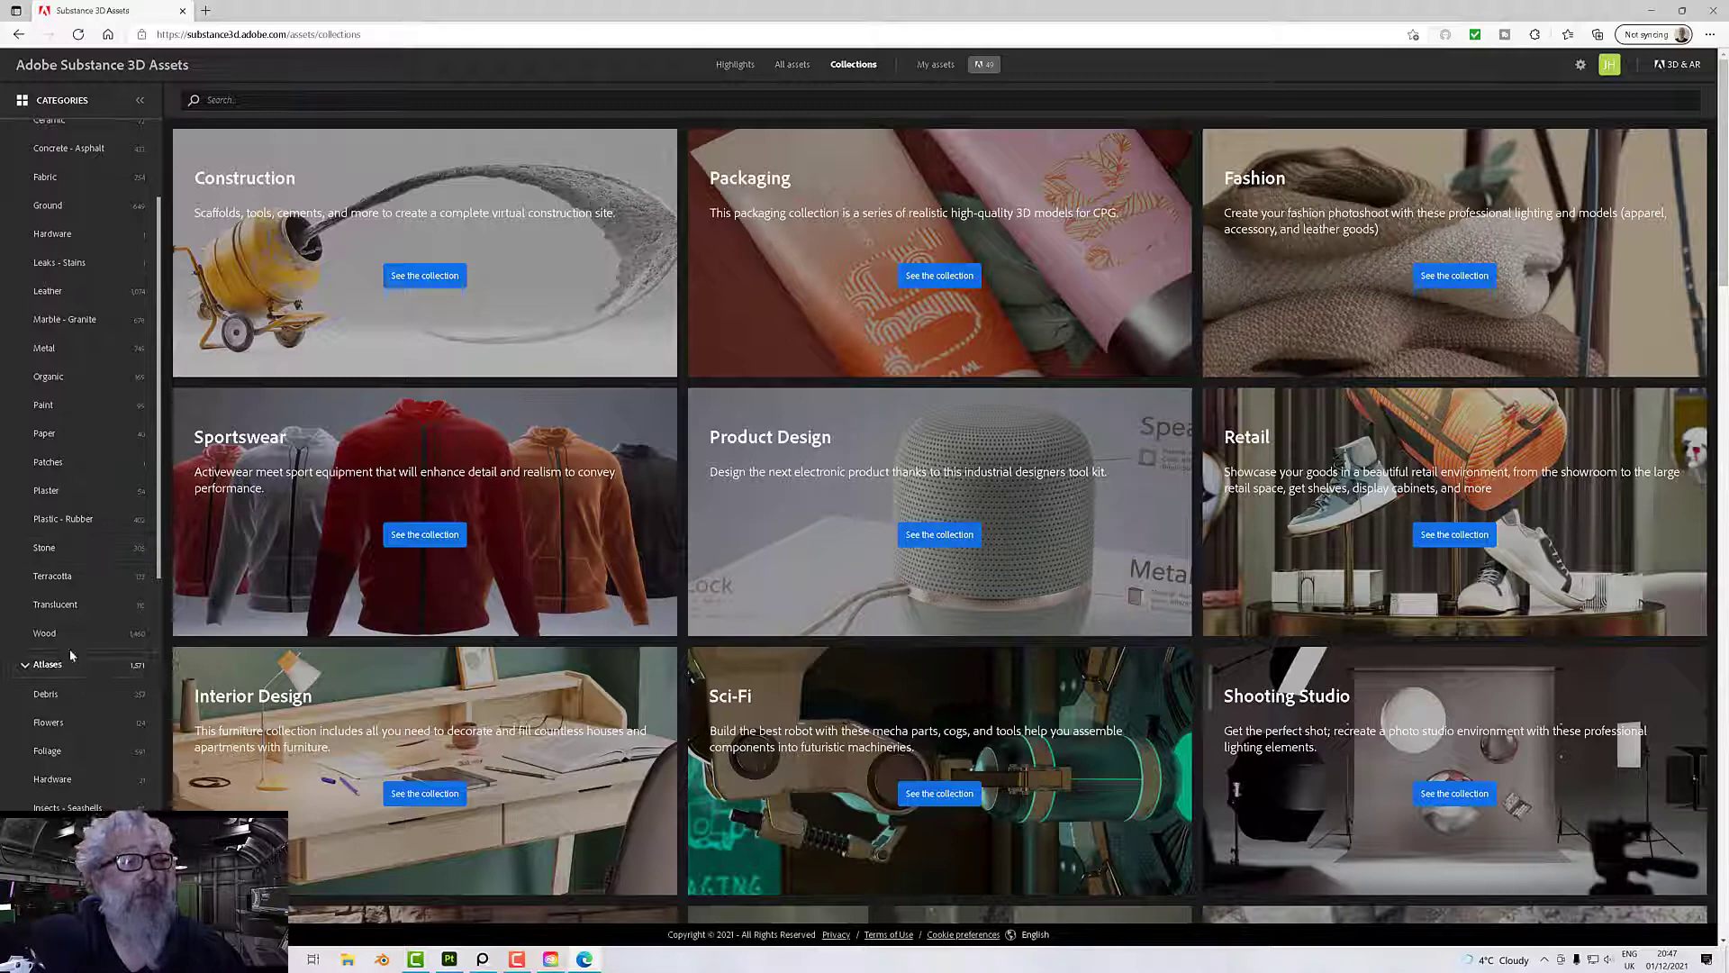
pyautogui.scroll(2, 45, 423)
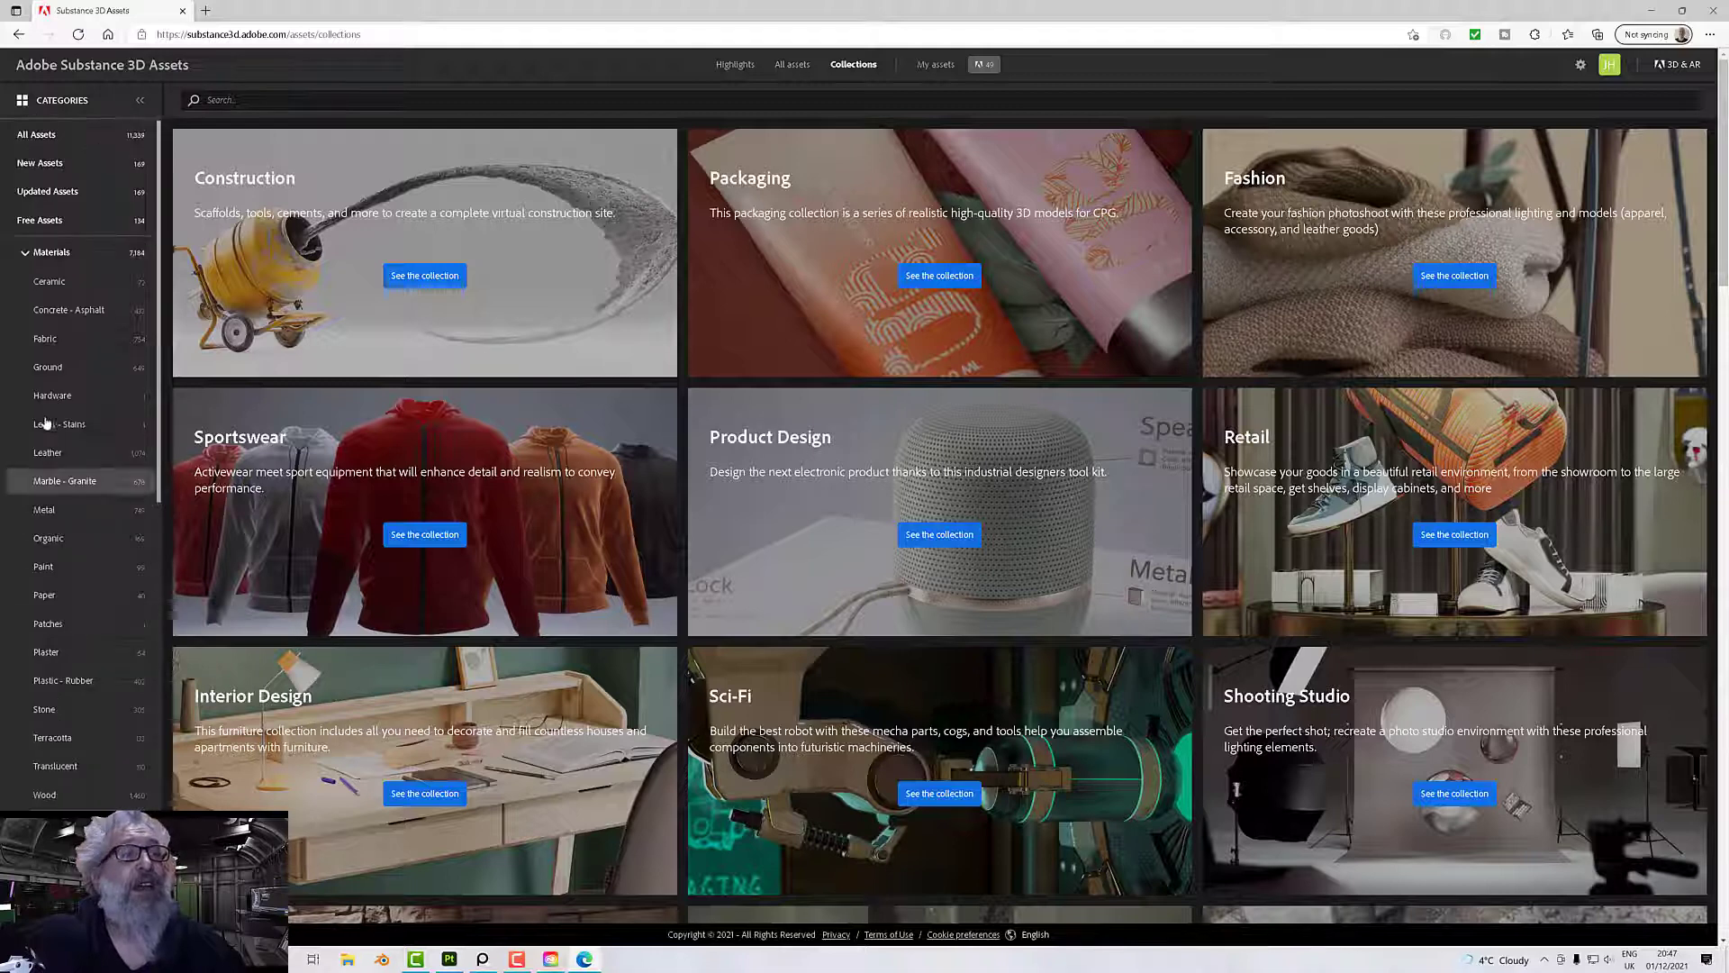
# - Show the Weapons category of the Models and find the Helmet Viking asset
pyautogui.click(25, 255)
pyautogui.click(26, 341)
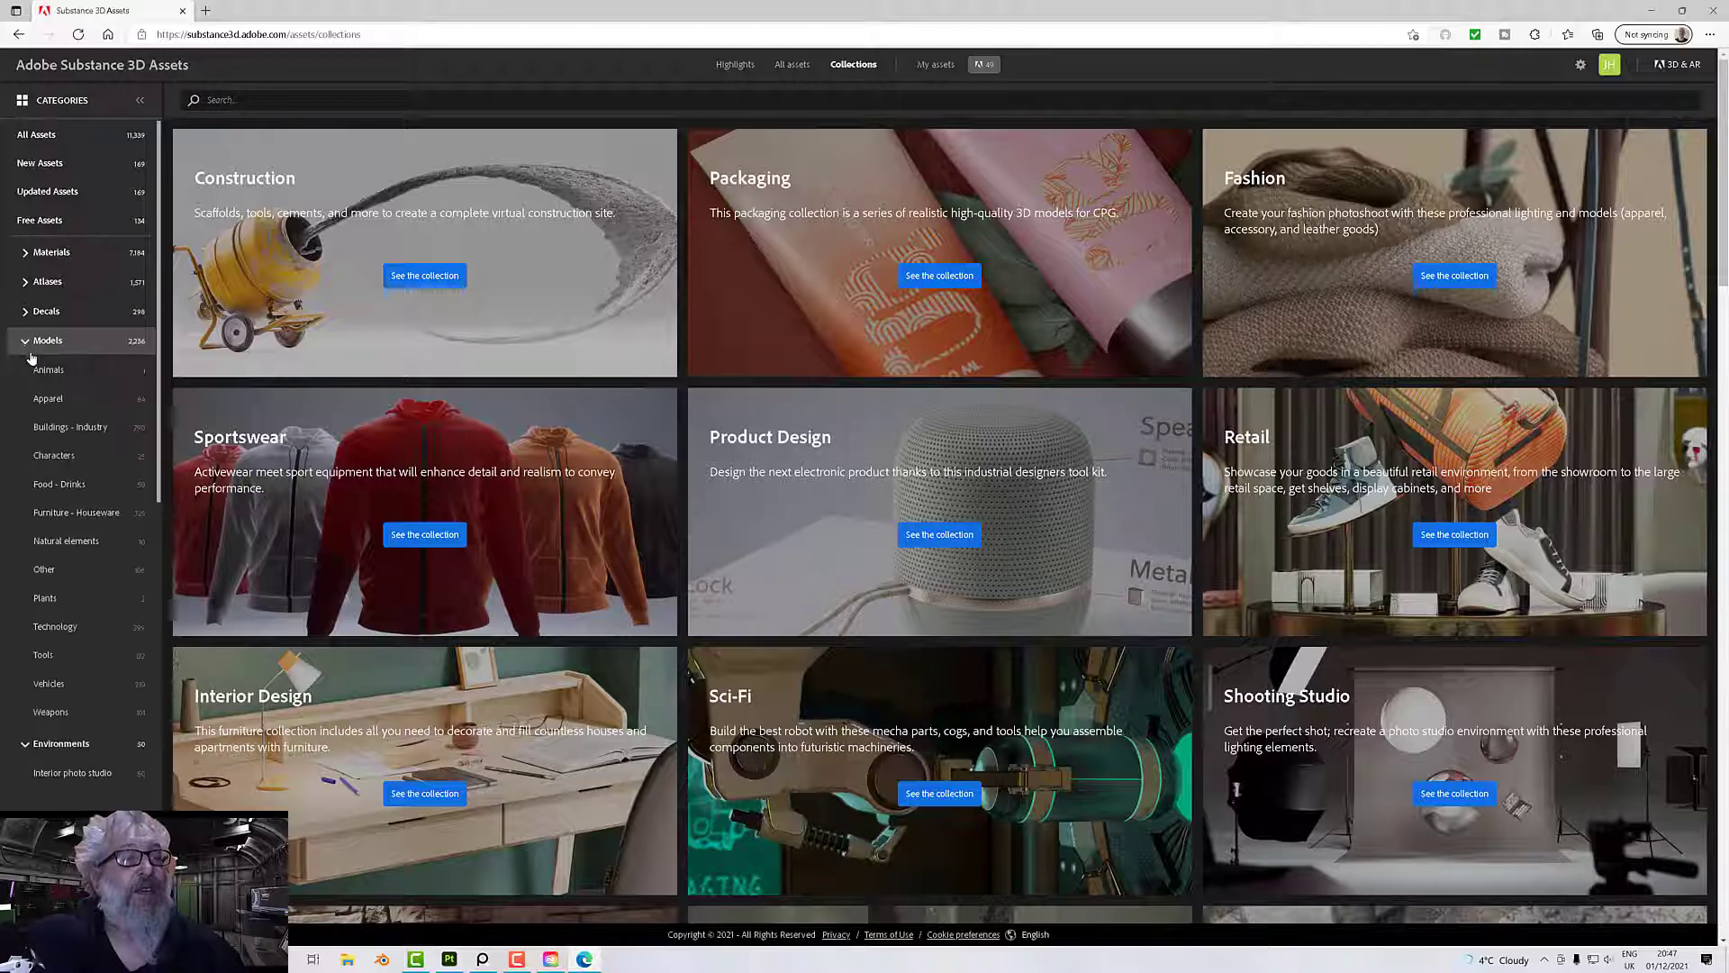
pyautogui.click(90, 711)
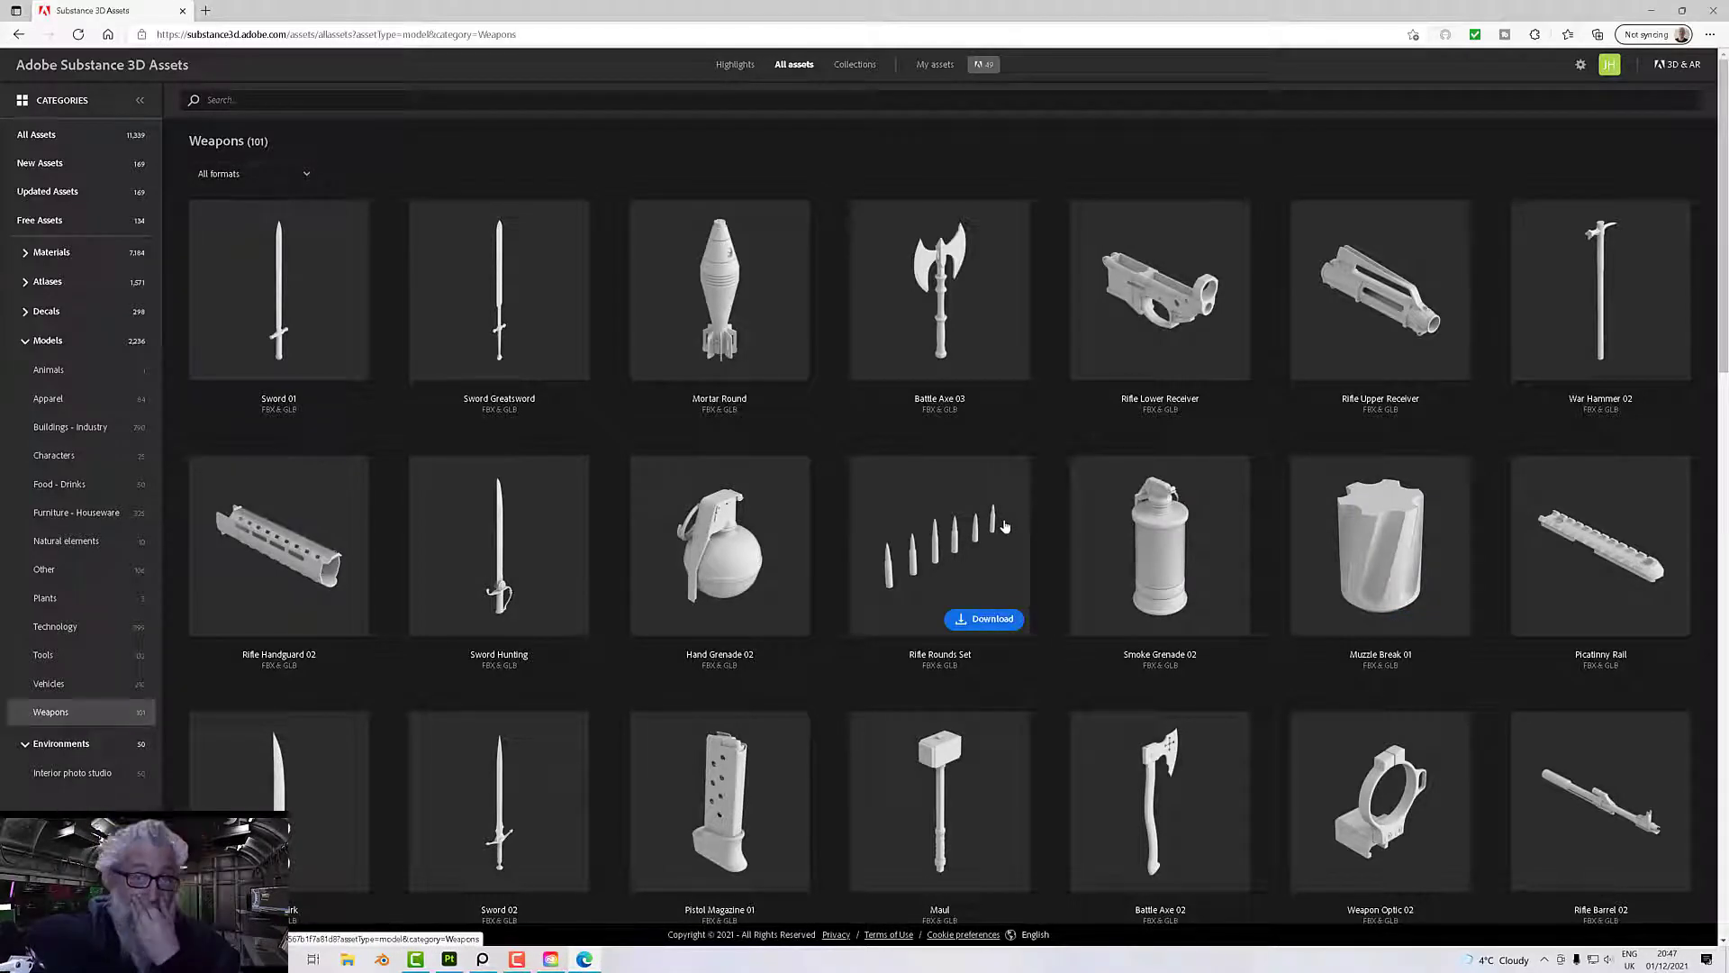
pyautogui.scroll(-6, 1005, 526)
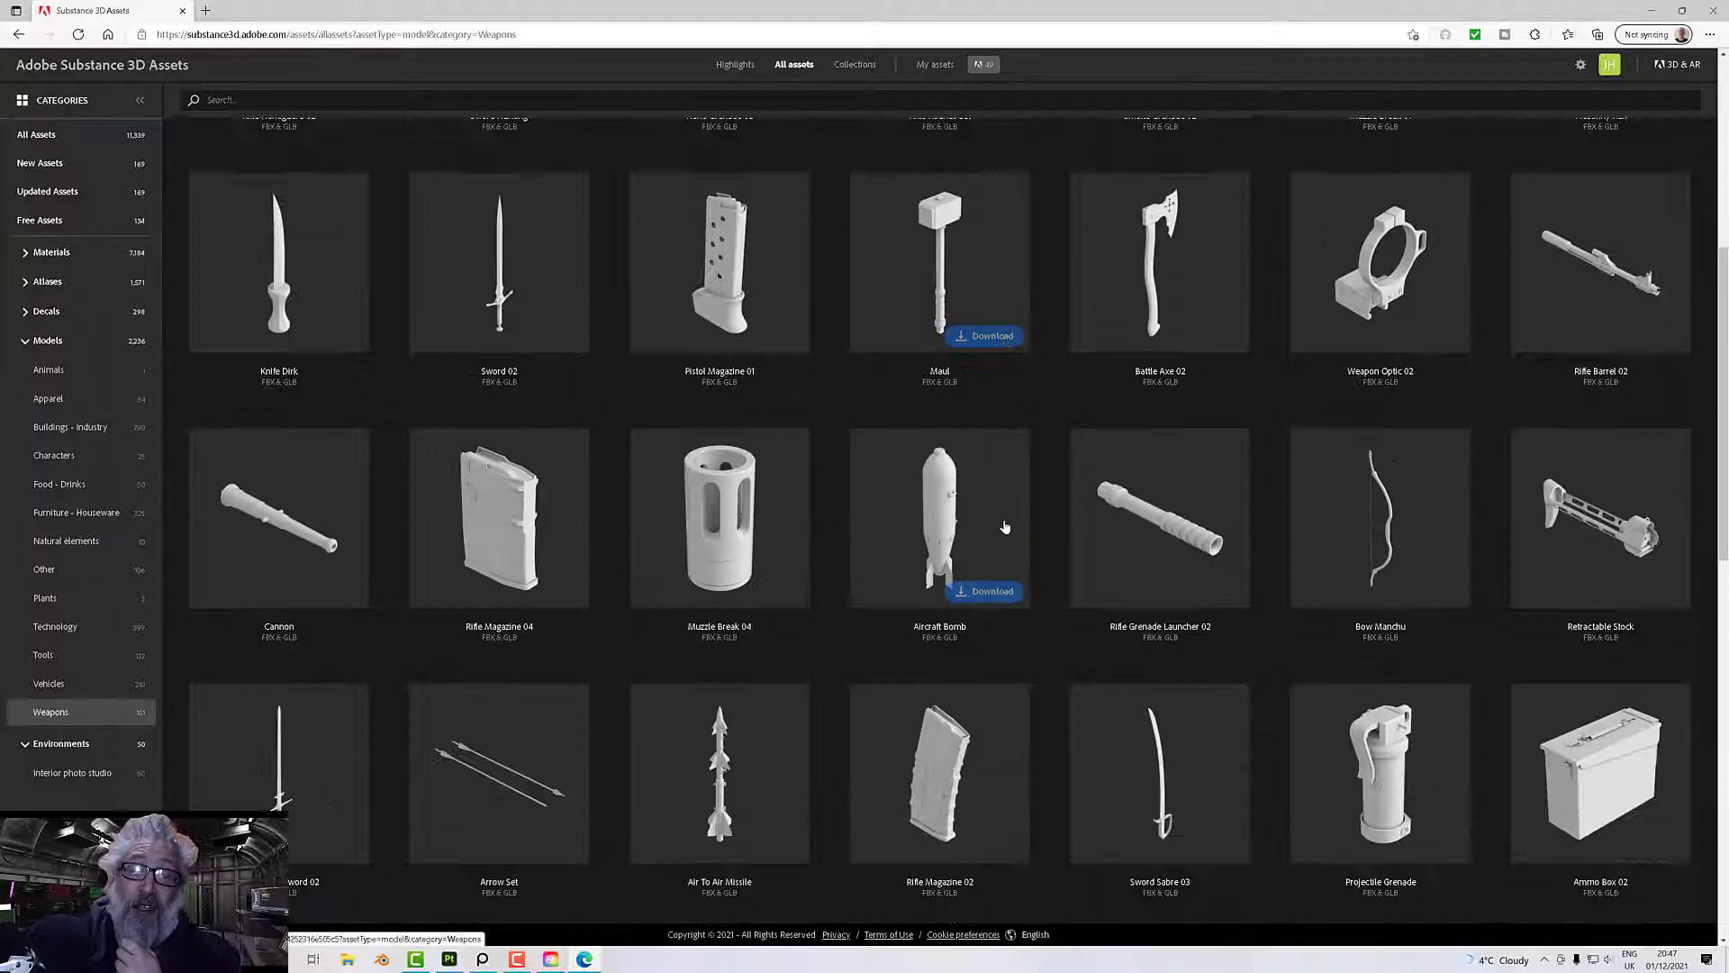
pyautogui.scroll(-8, 1006, 526)
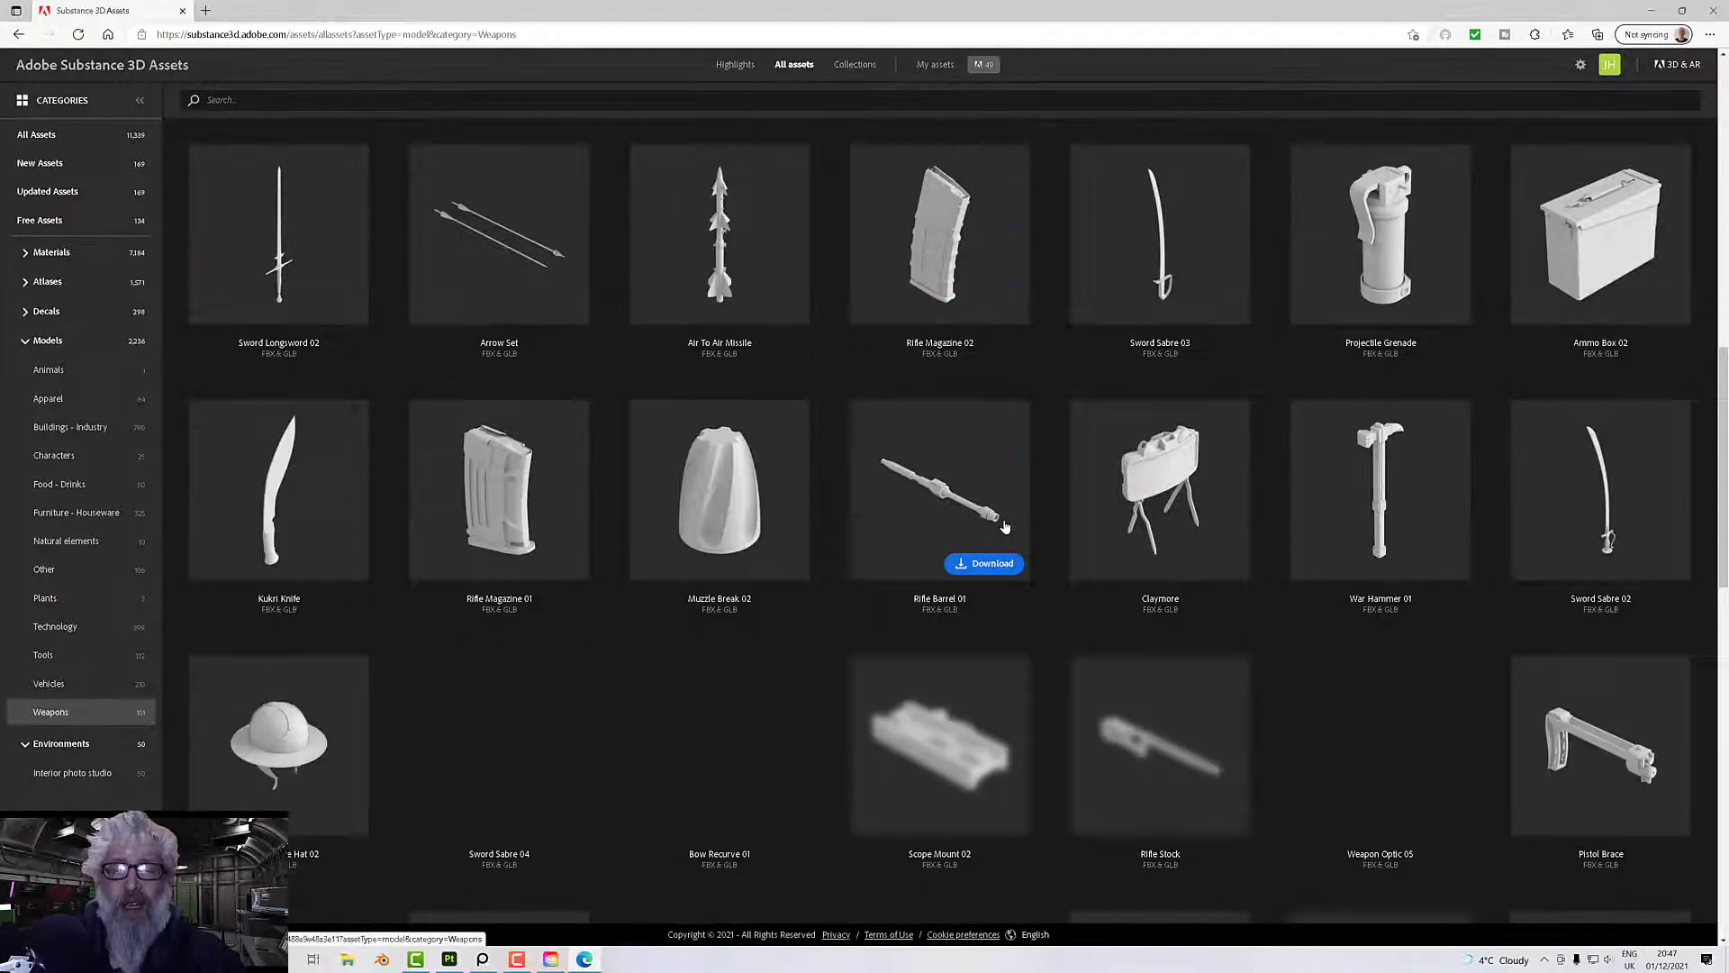
pyautogui.scroll(-15, 1005, 526)
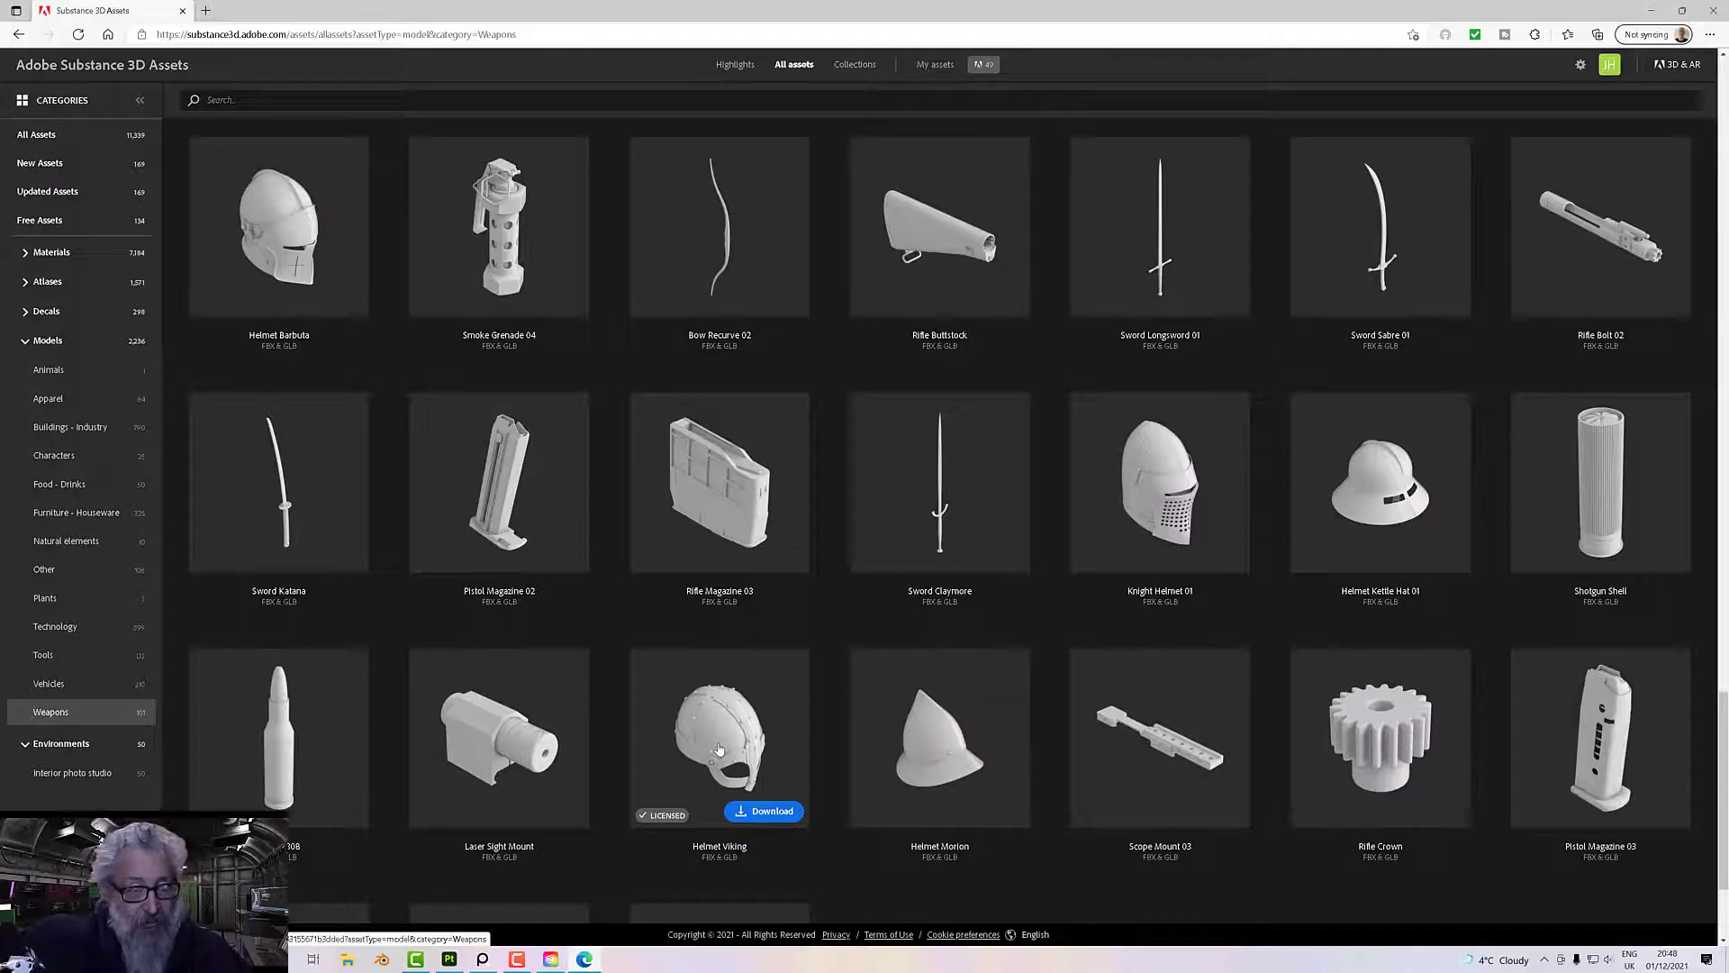
# - Switch to Substance 3D Painter and create a new project from helmet_viking.fbx, discarding the open project's changes
pyautogui.click(449, 960)
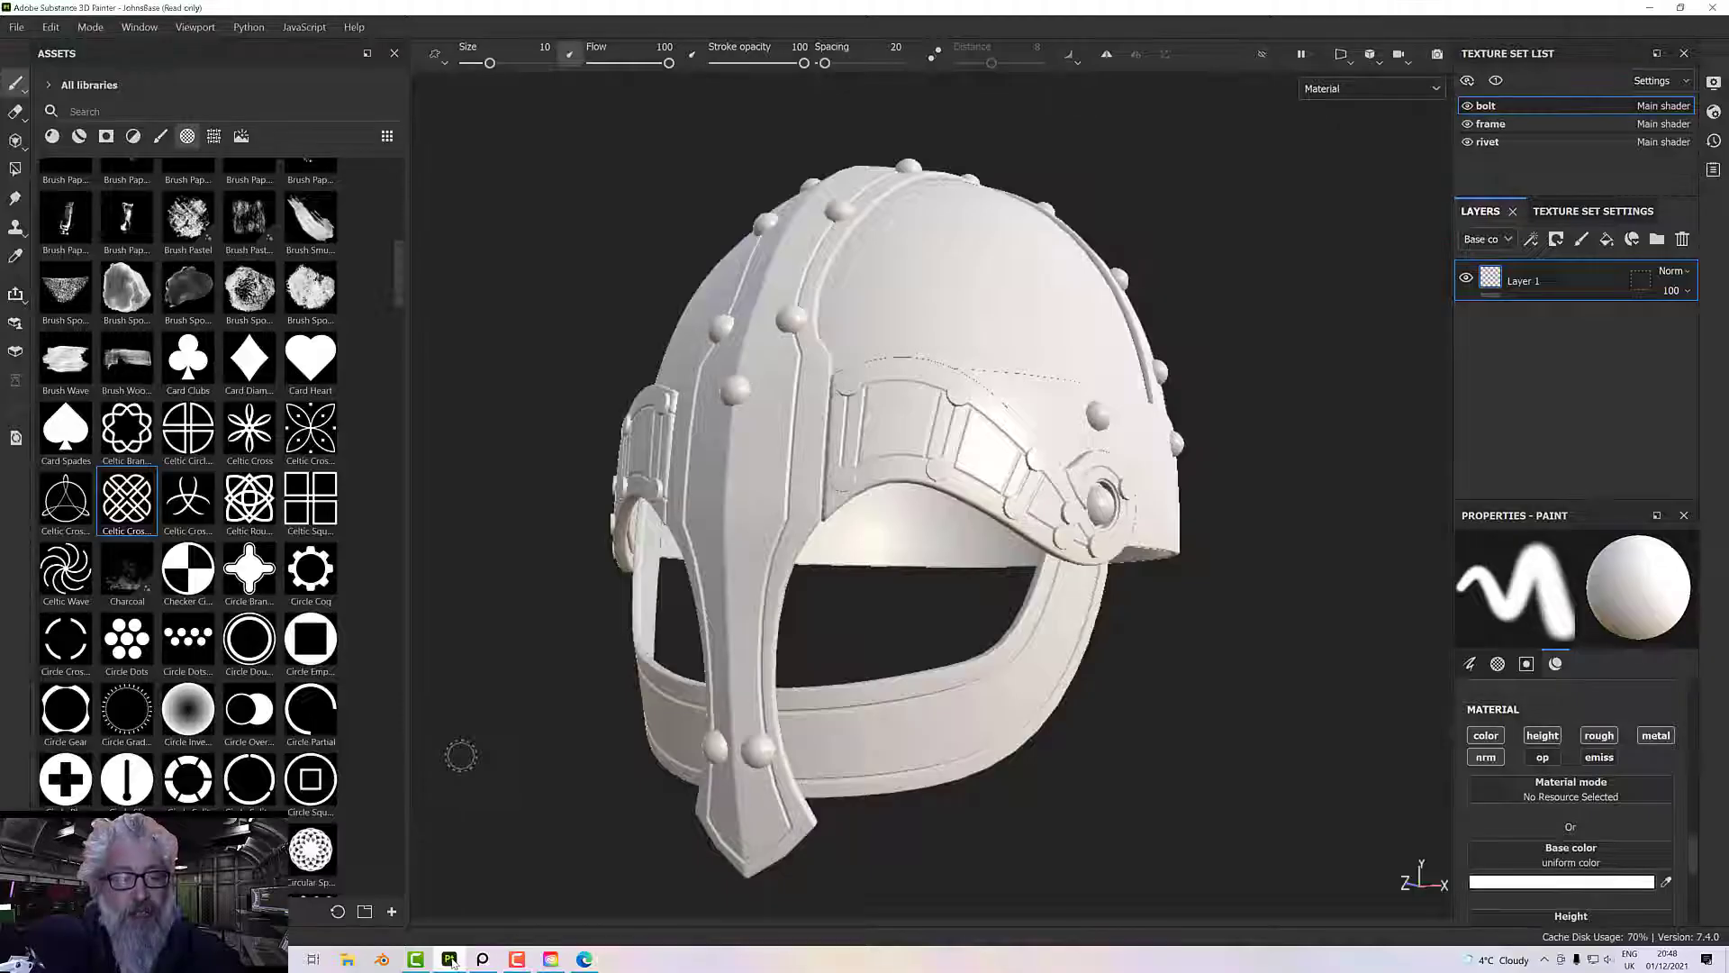
pyautogui.click(16, 27)
pyautogui.moveTo(54, 79)
pyautogui.click(235, 79)
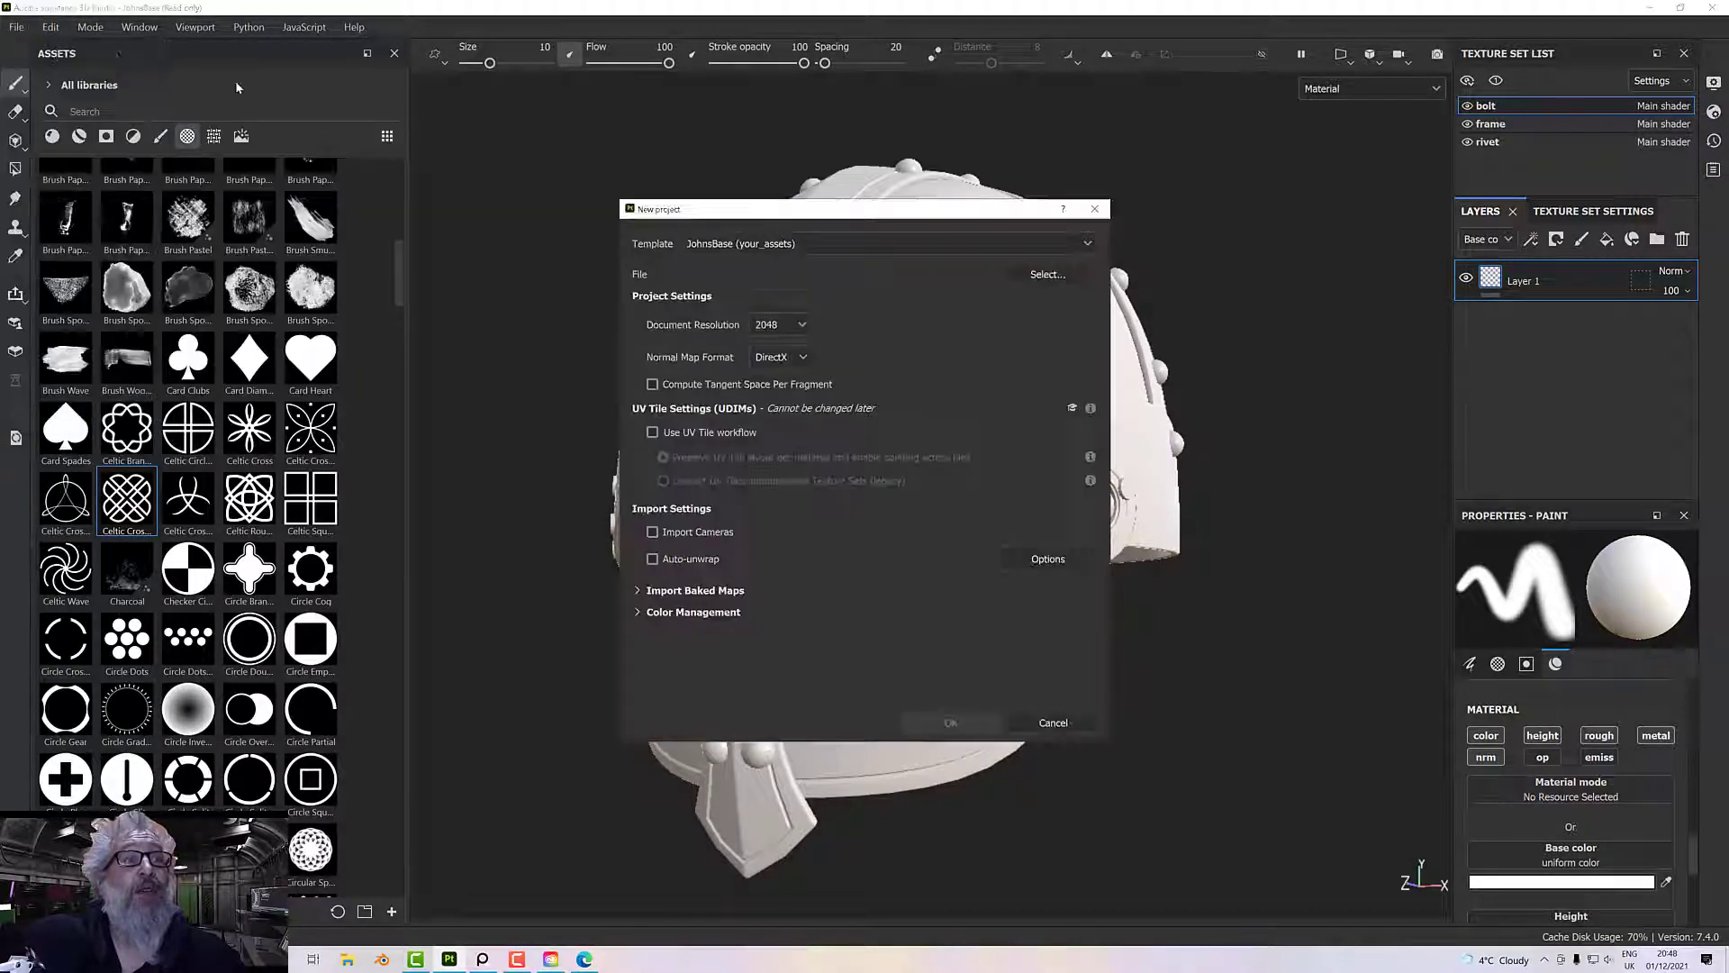
pyautogui.click(1045, 274)
pyautogui.click(784, 318)
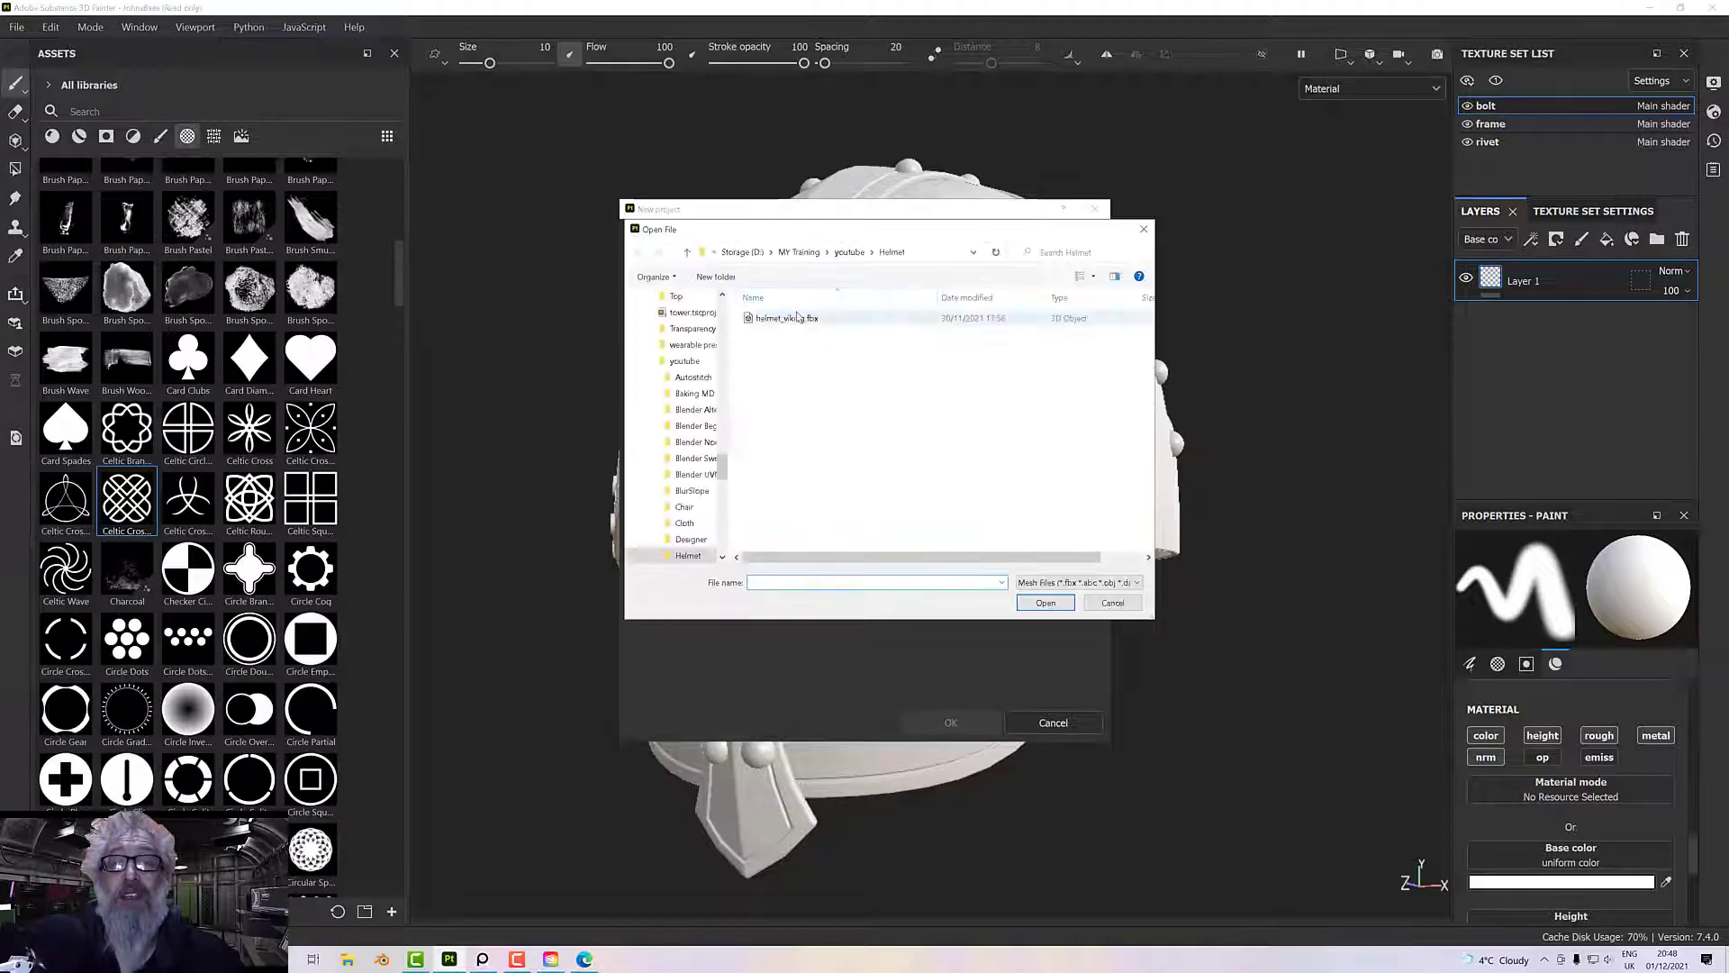
pyautogui.doubleClick(785, 320)
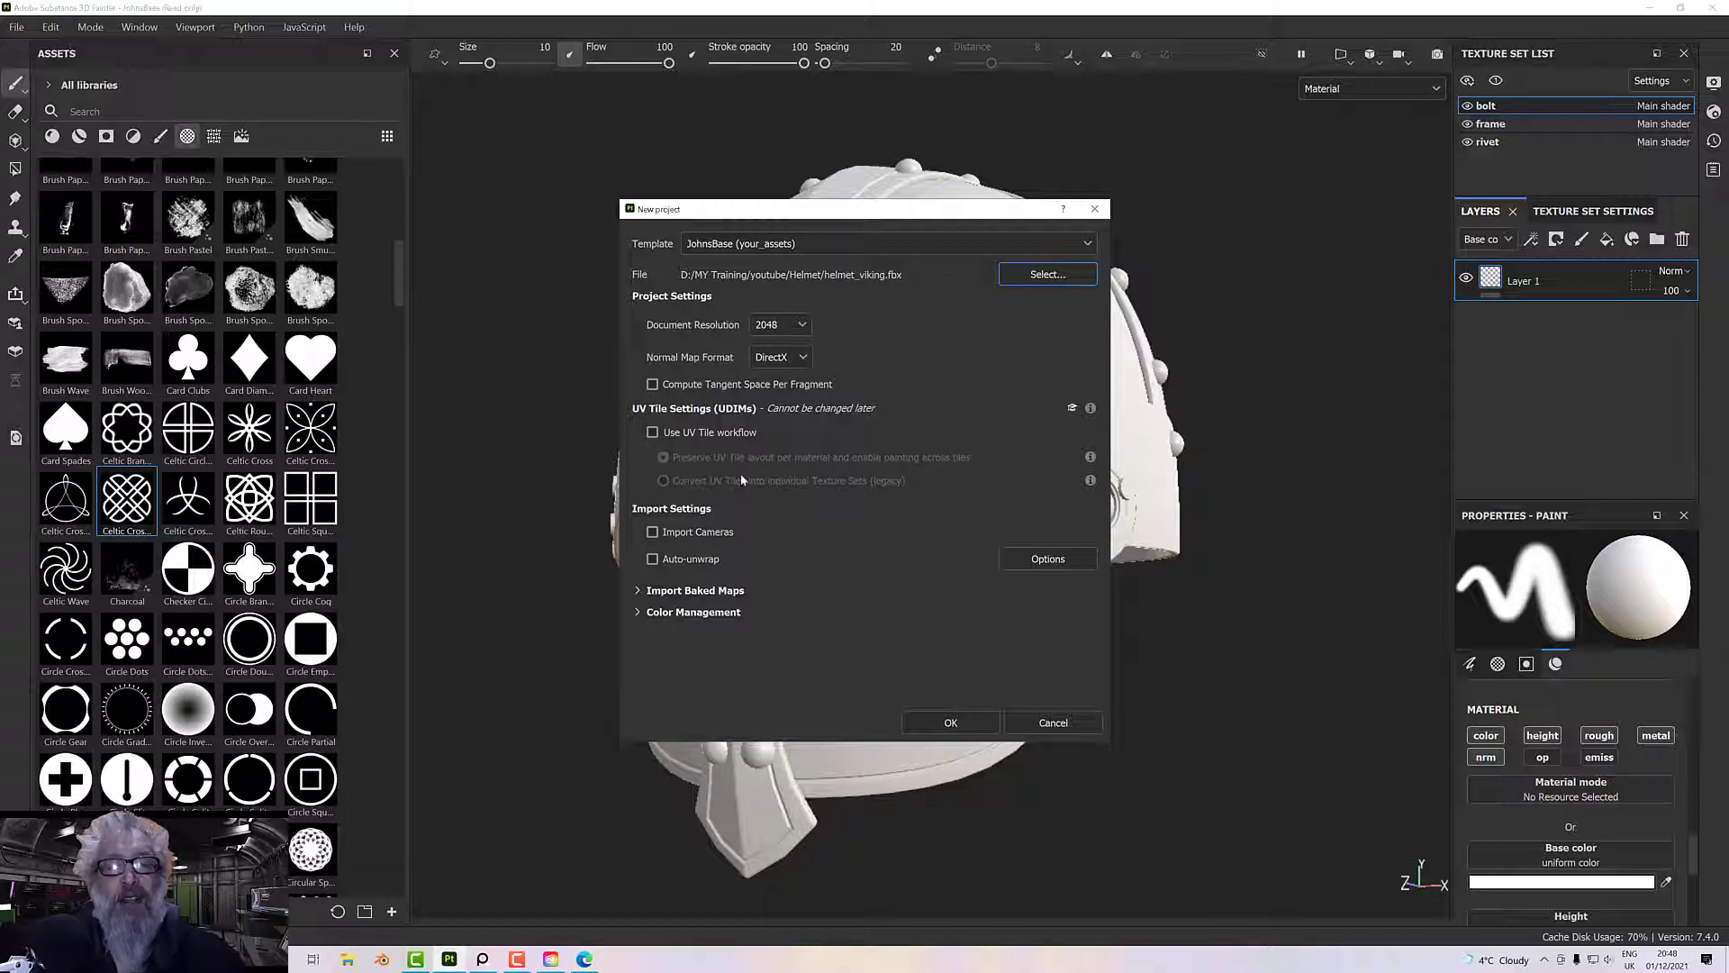
pyautogui.click(932, 722)
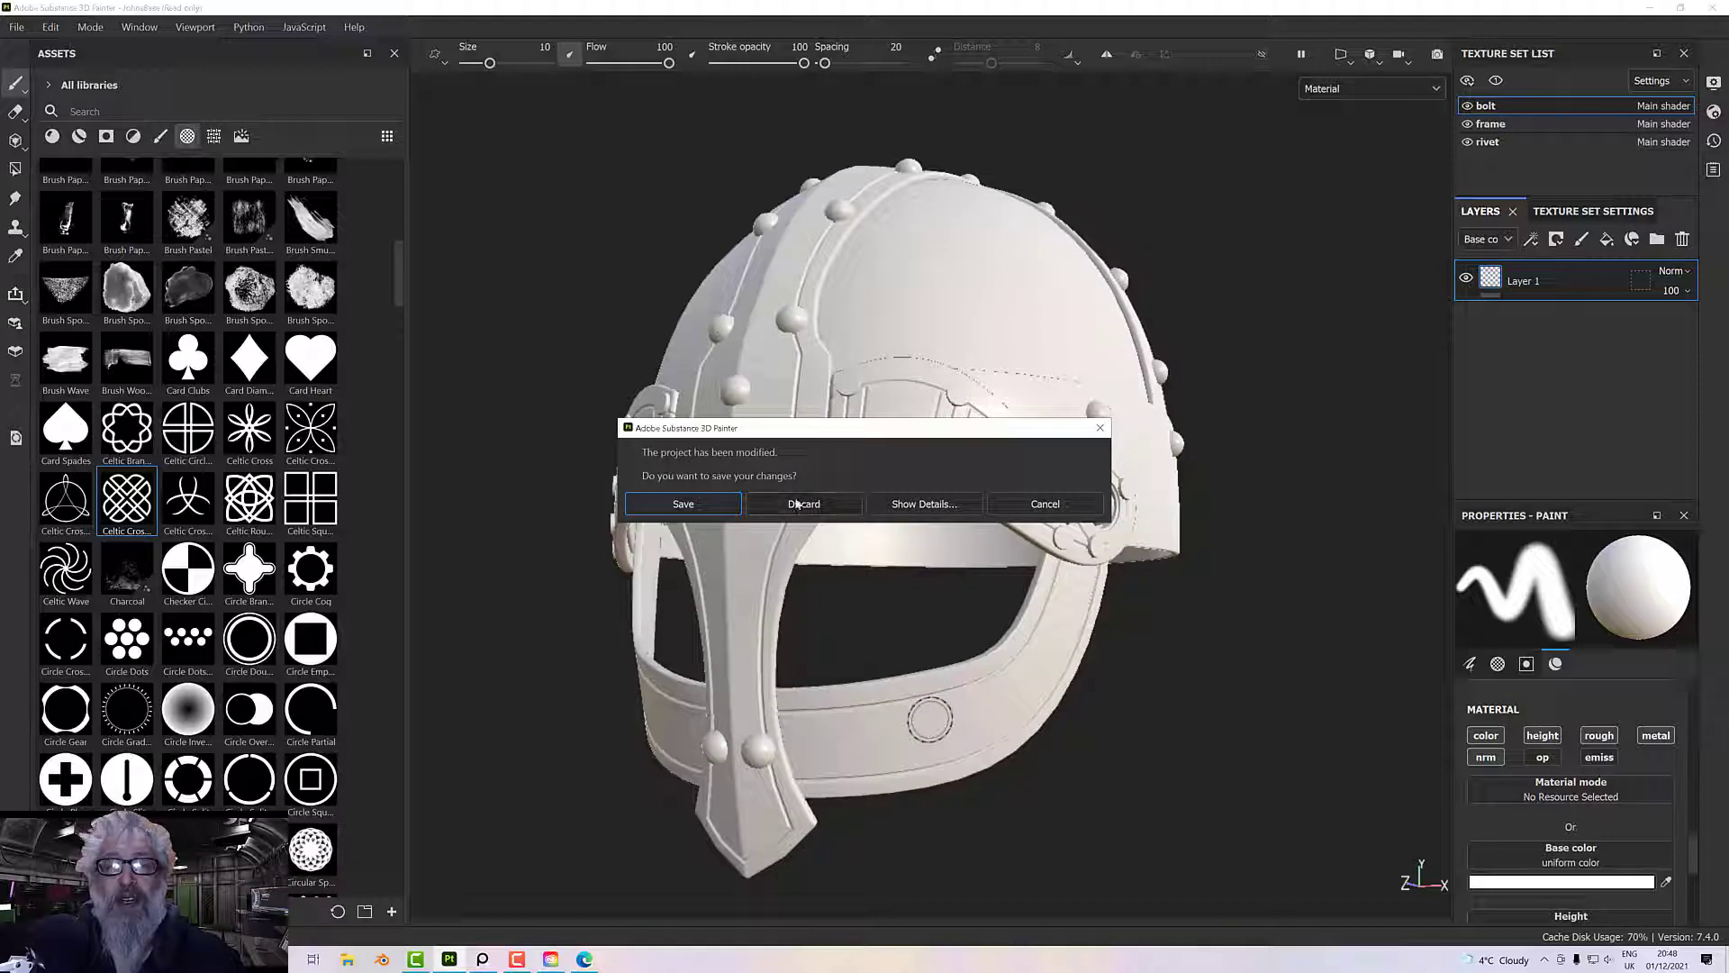
pyautogui.click(798, 504)
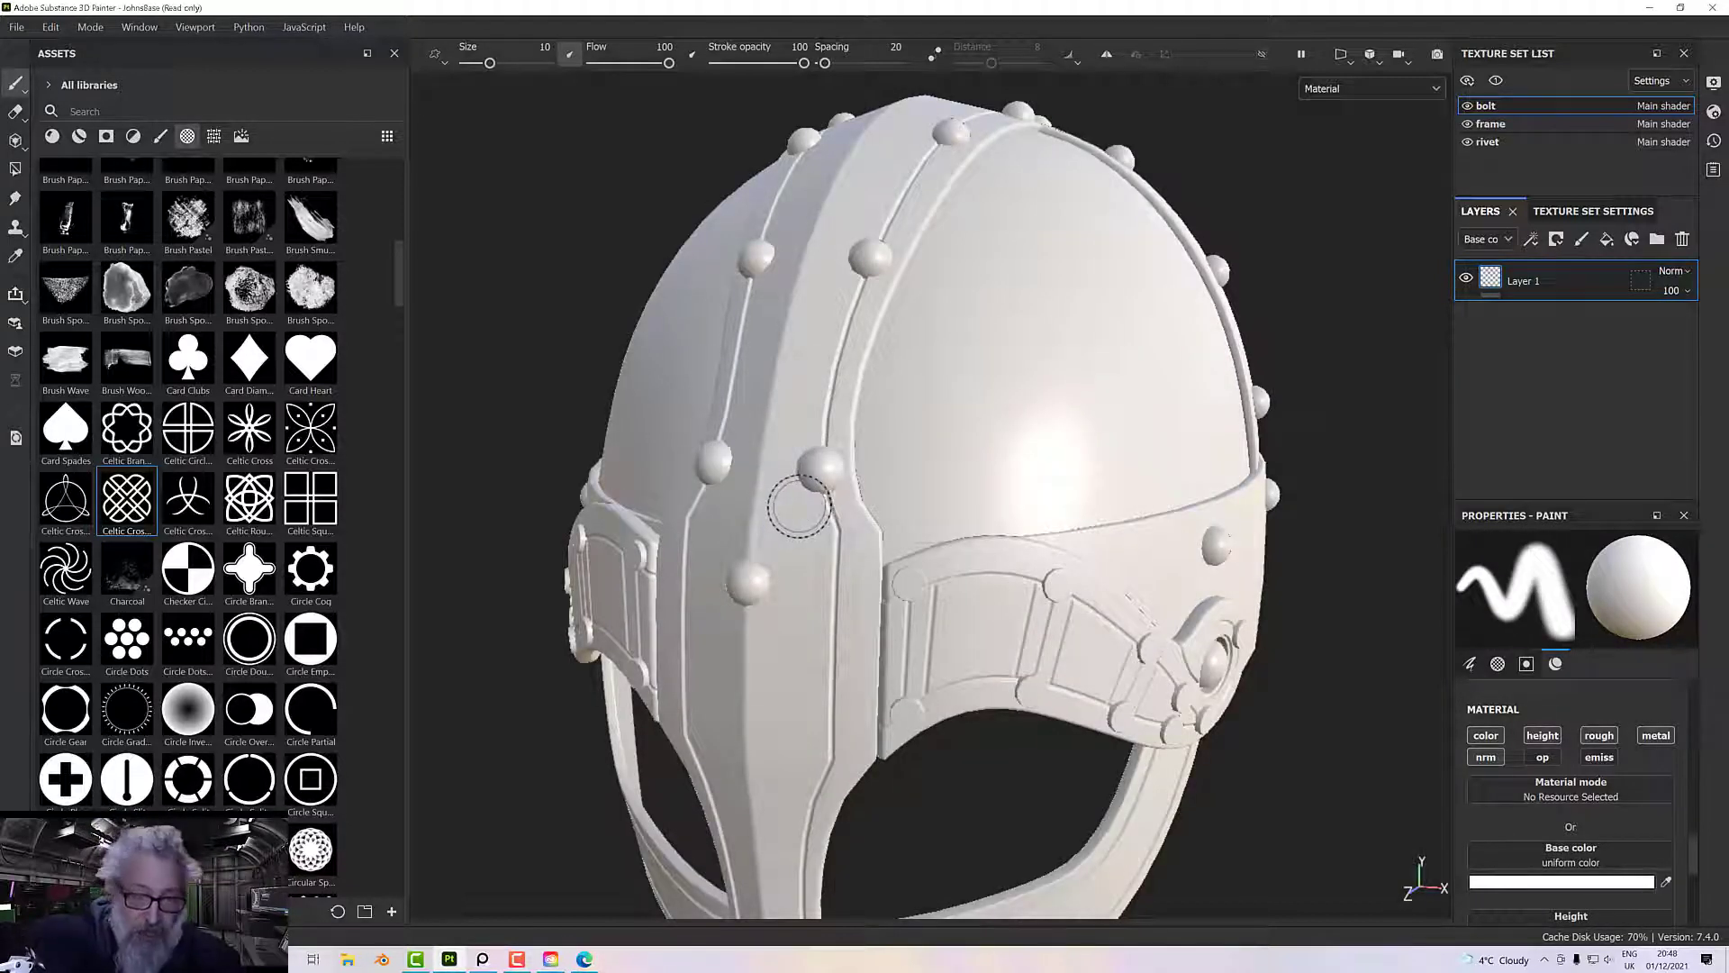
# - Review the ambient occlusion and curvature baker parameters, and bake the selected mesh maps for all texture sets at 2048
pyautogui.keyDown('alt'); pyautogui.moveTo(798, 504); pyautogui.dragTo(926, 515); pyautogui.keyUp('alt')
pyautogui.scroll(-5, 900, 432)
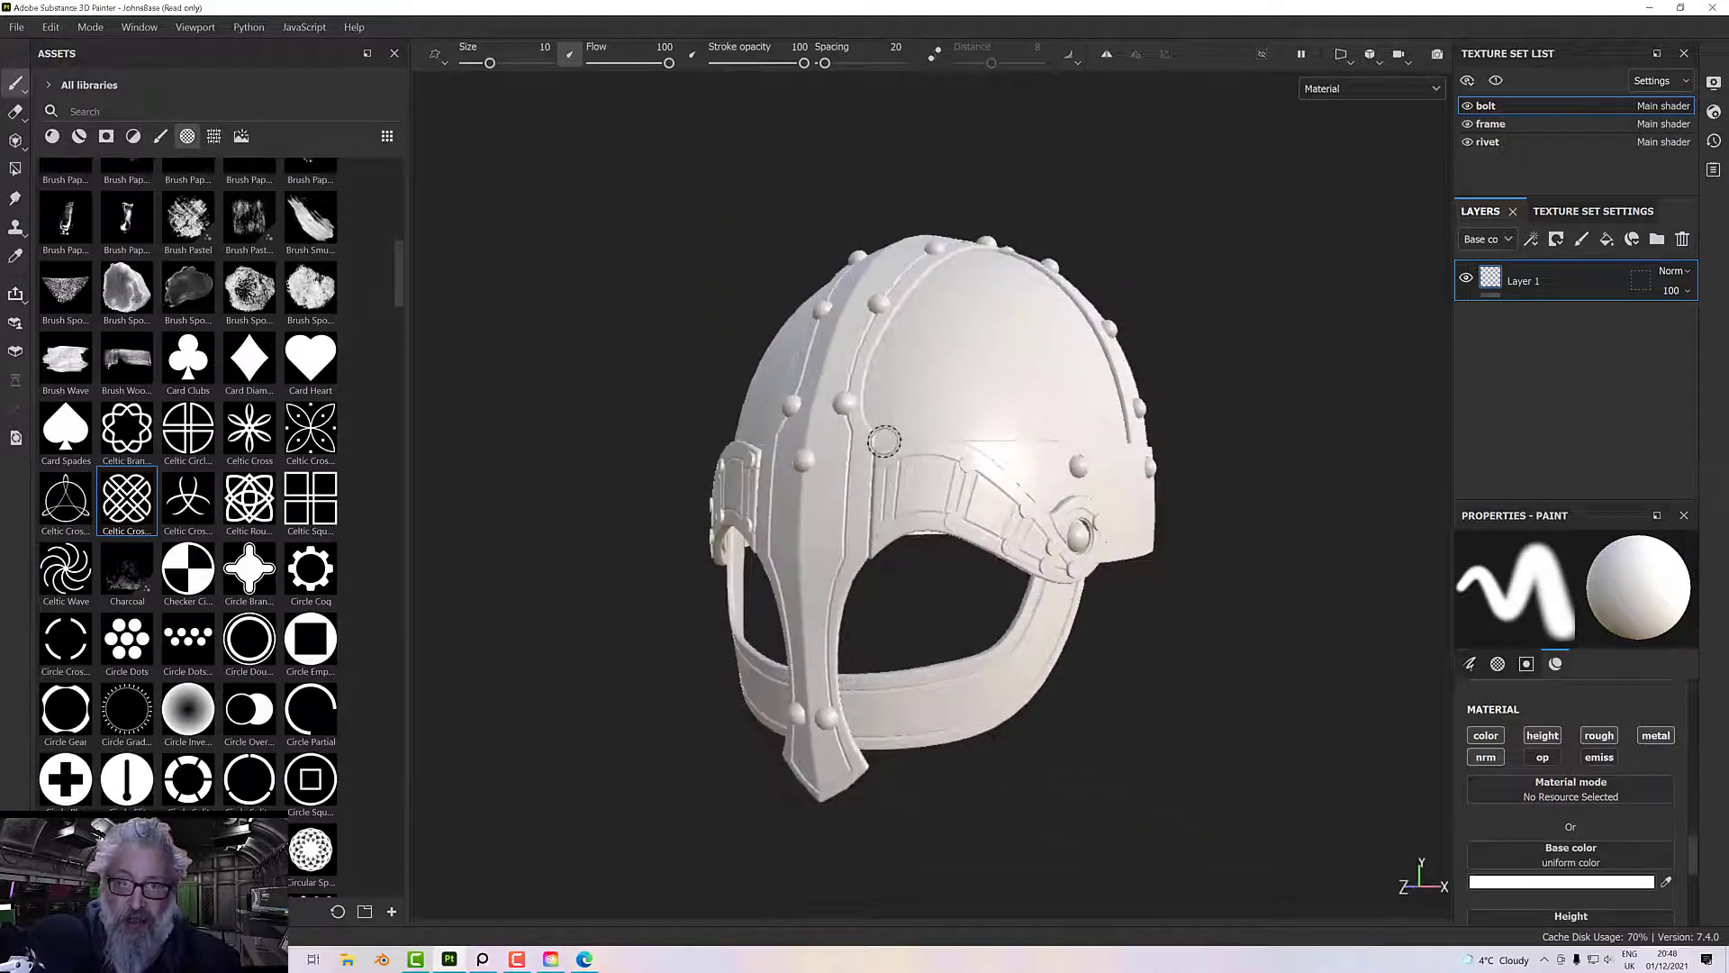
pyautogui.scroll(2, 884, 441)
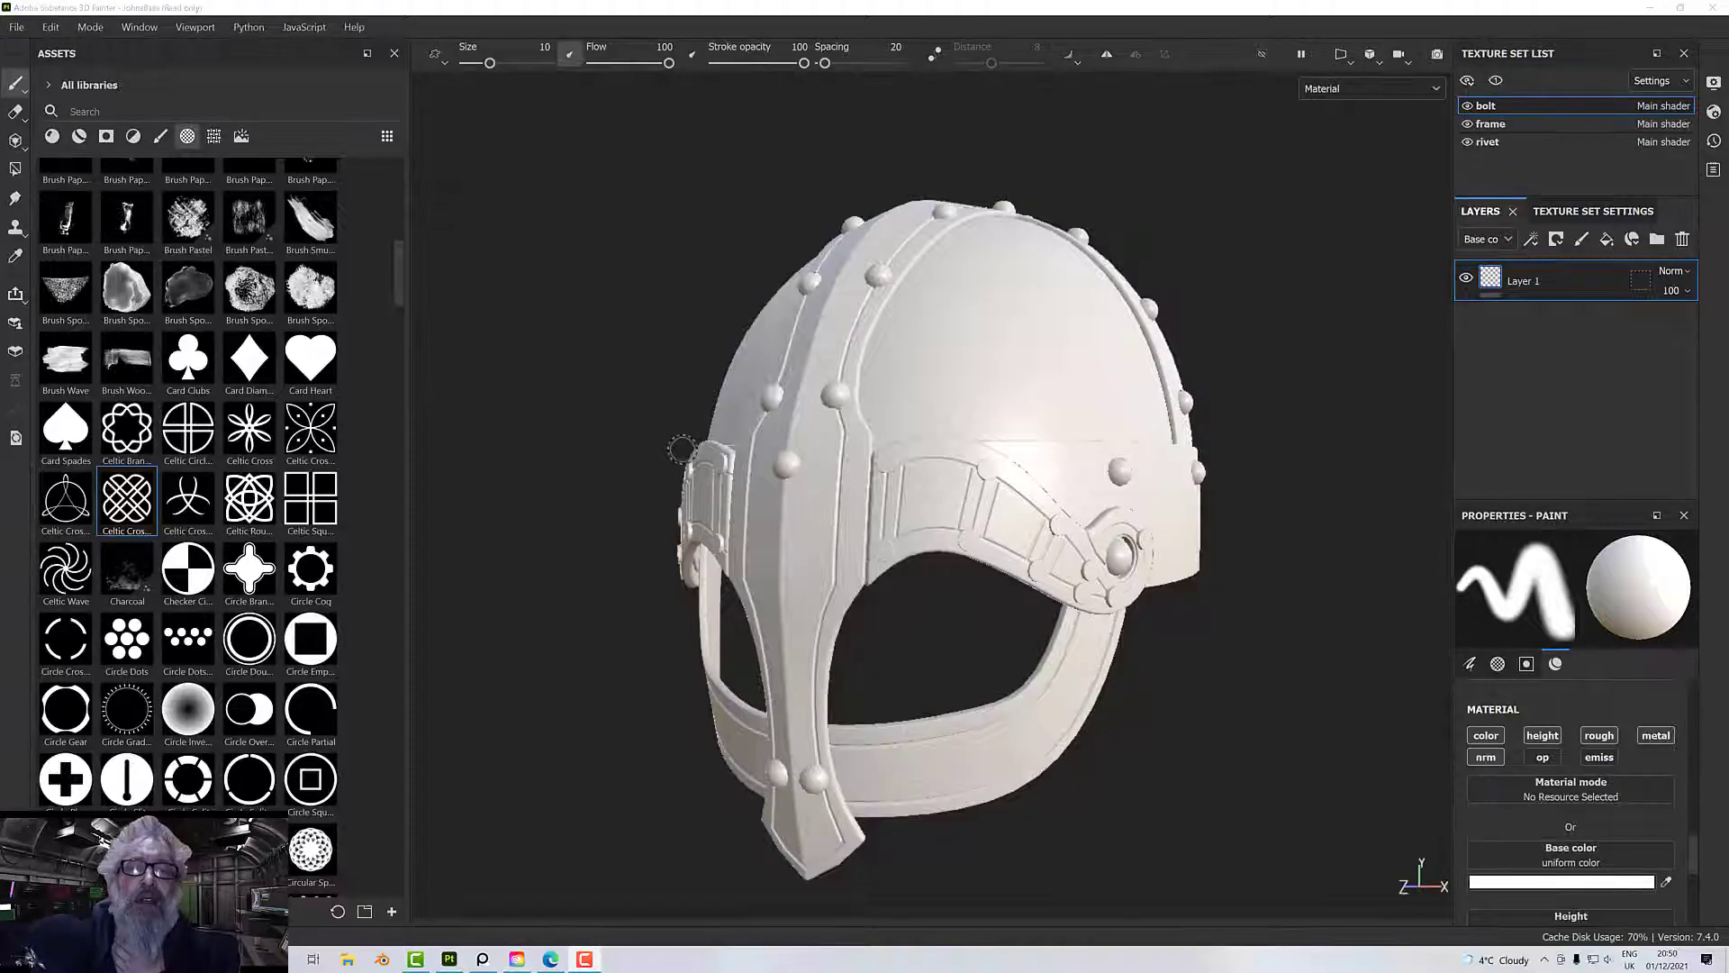
pyautogui.click(1578, 215)
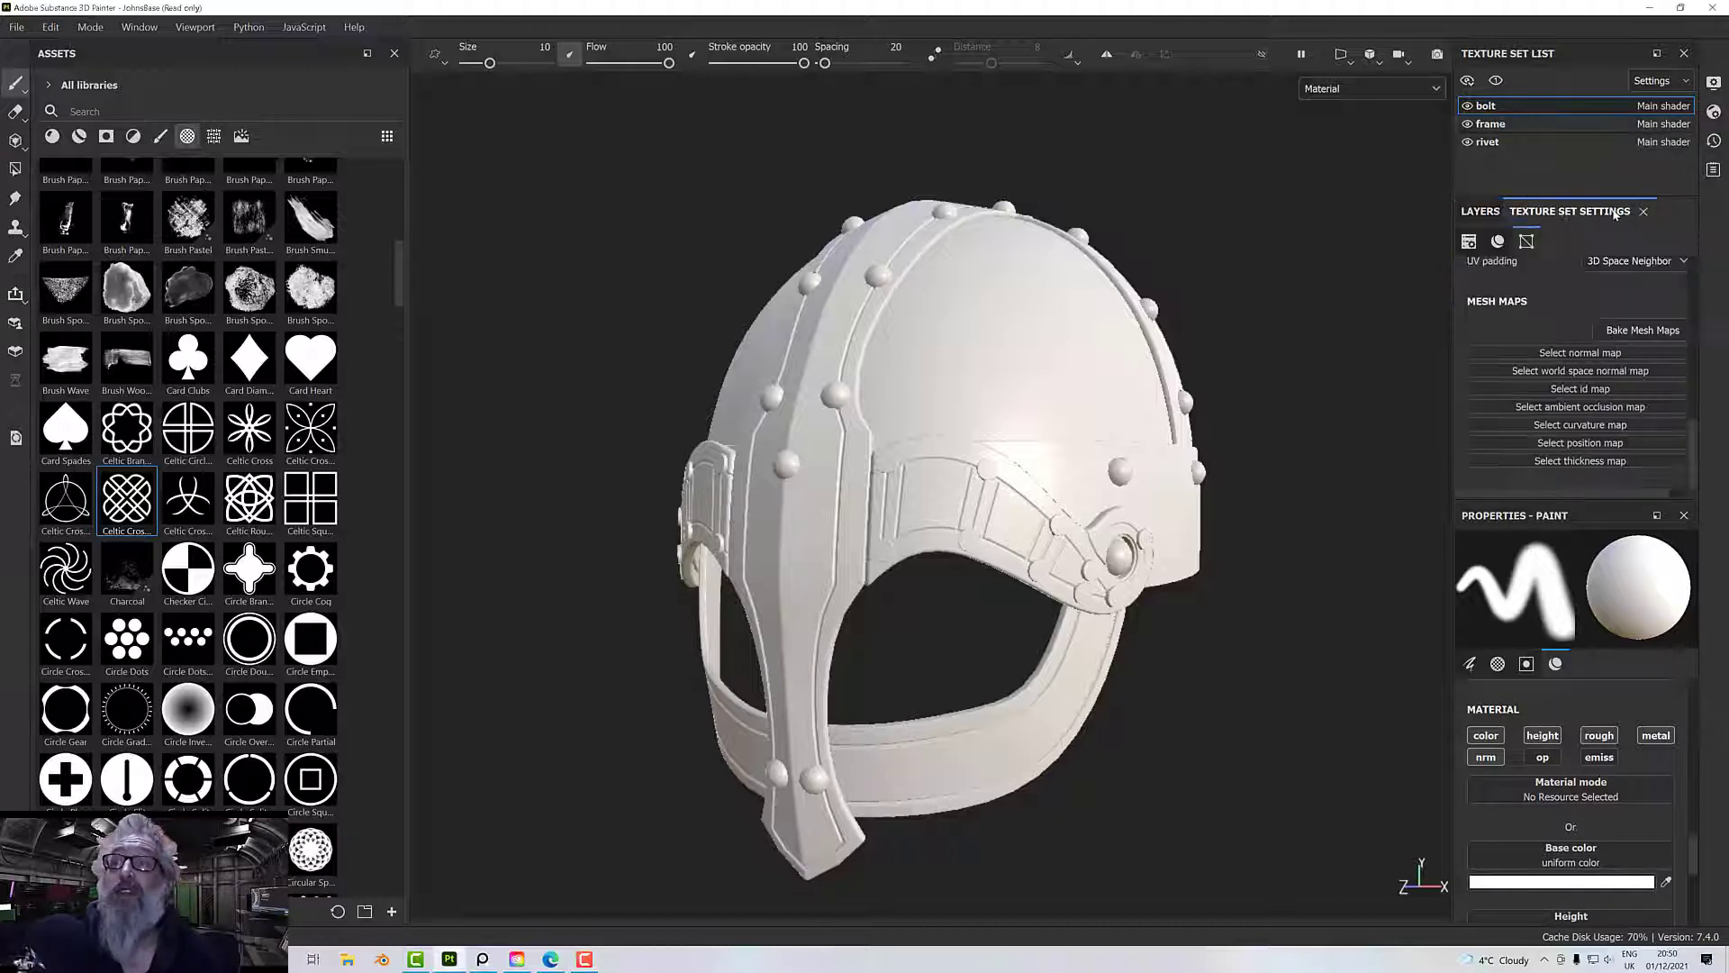
pyautogui.click(1644, 330)
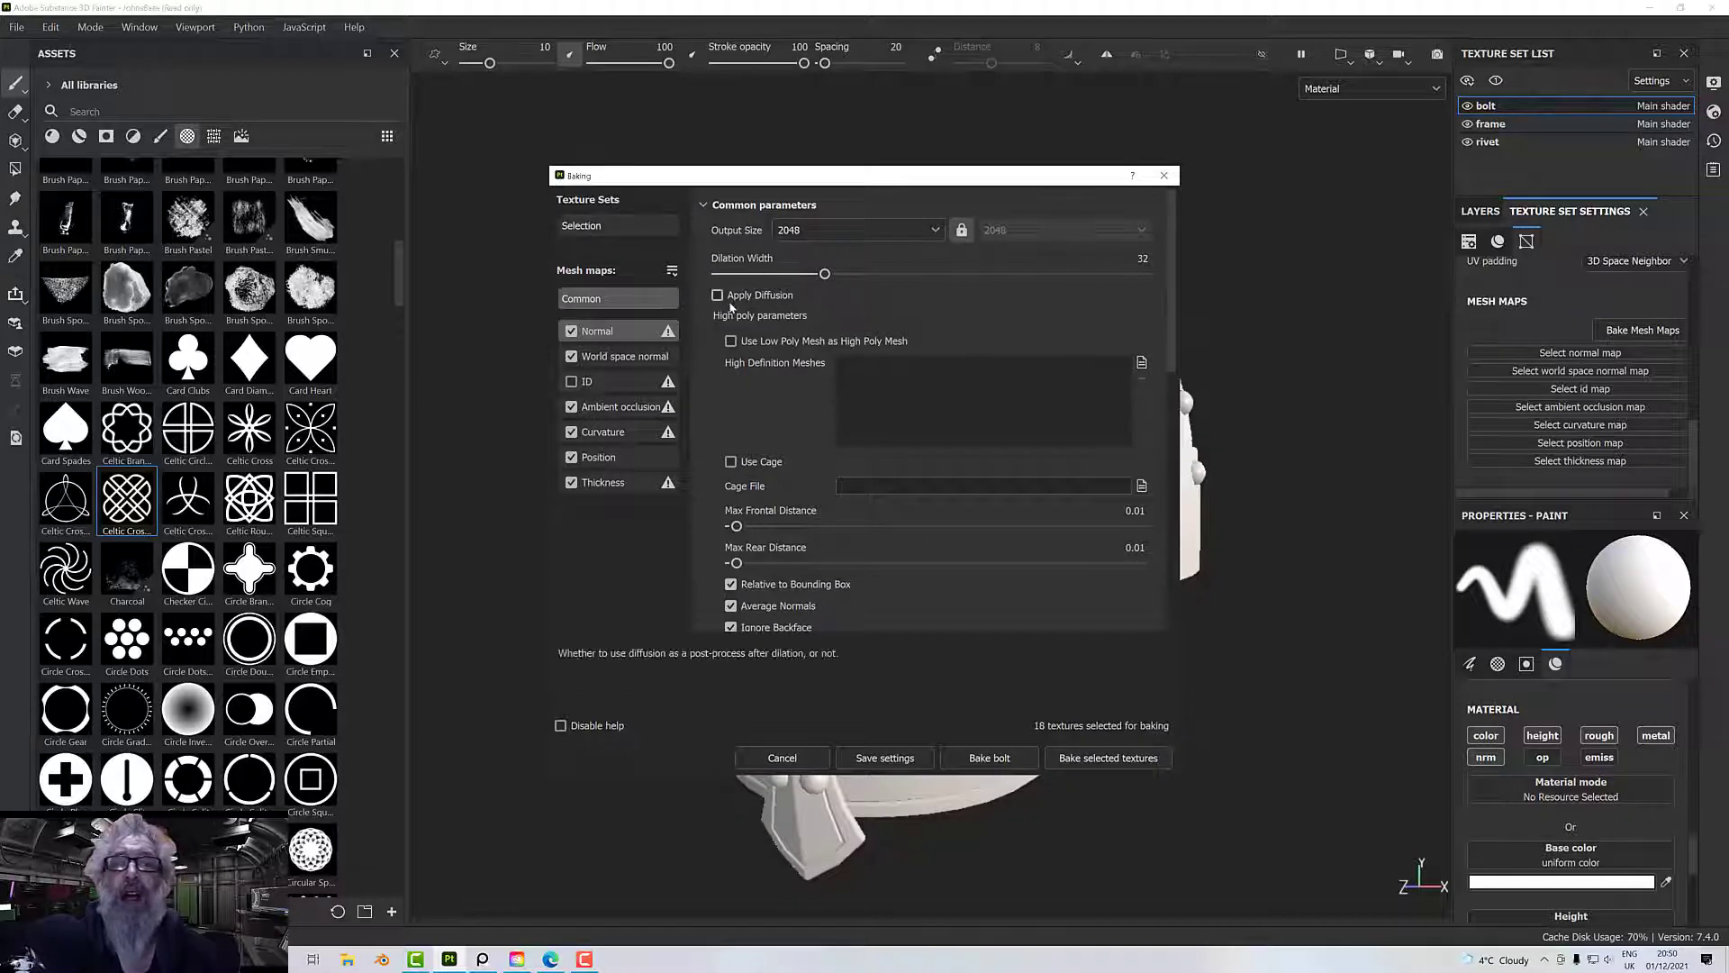
pyautogui.click(620, 408)
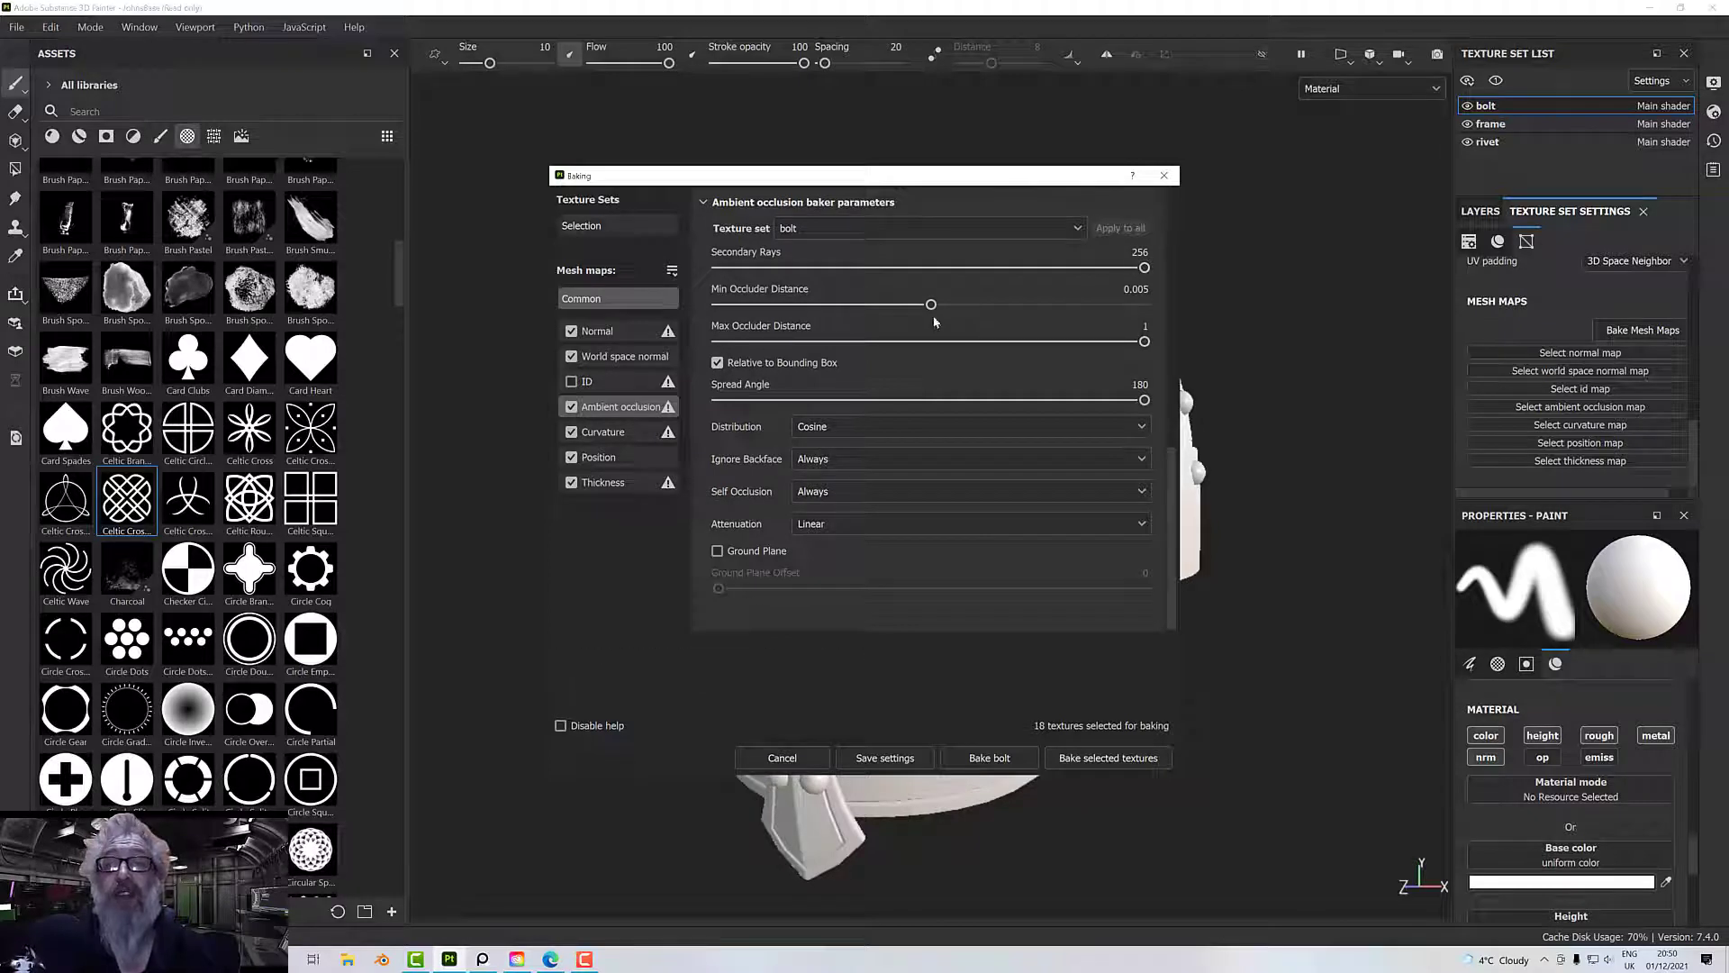
pyautogui.click(622, 432)
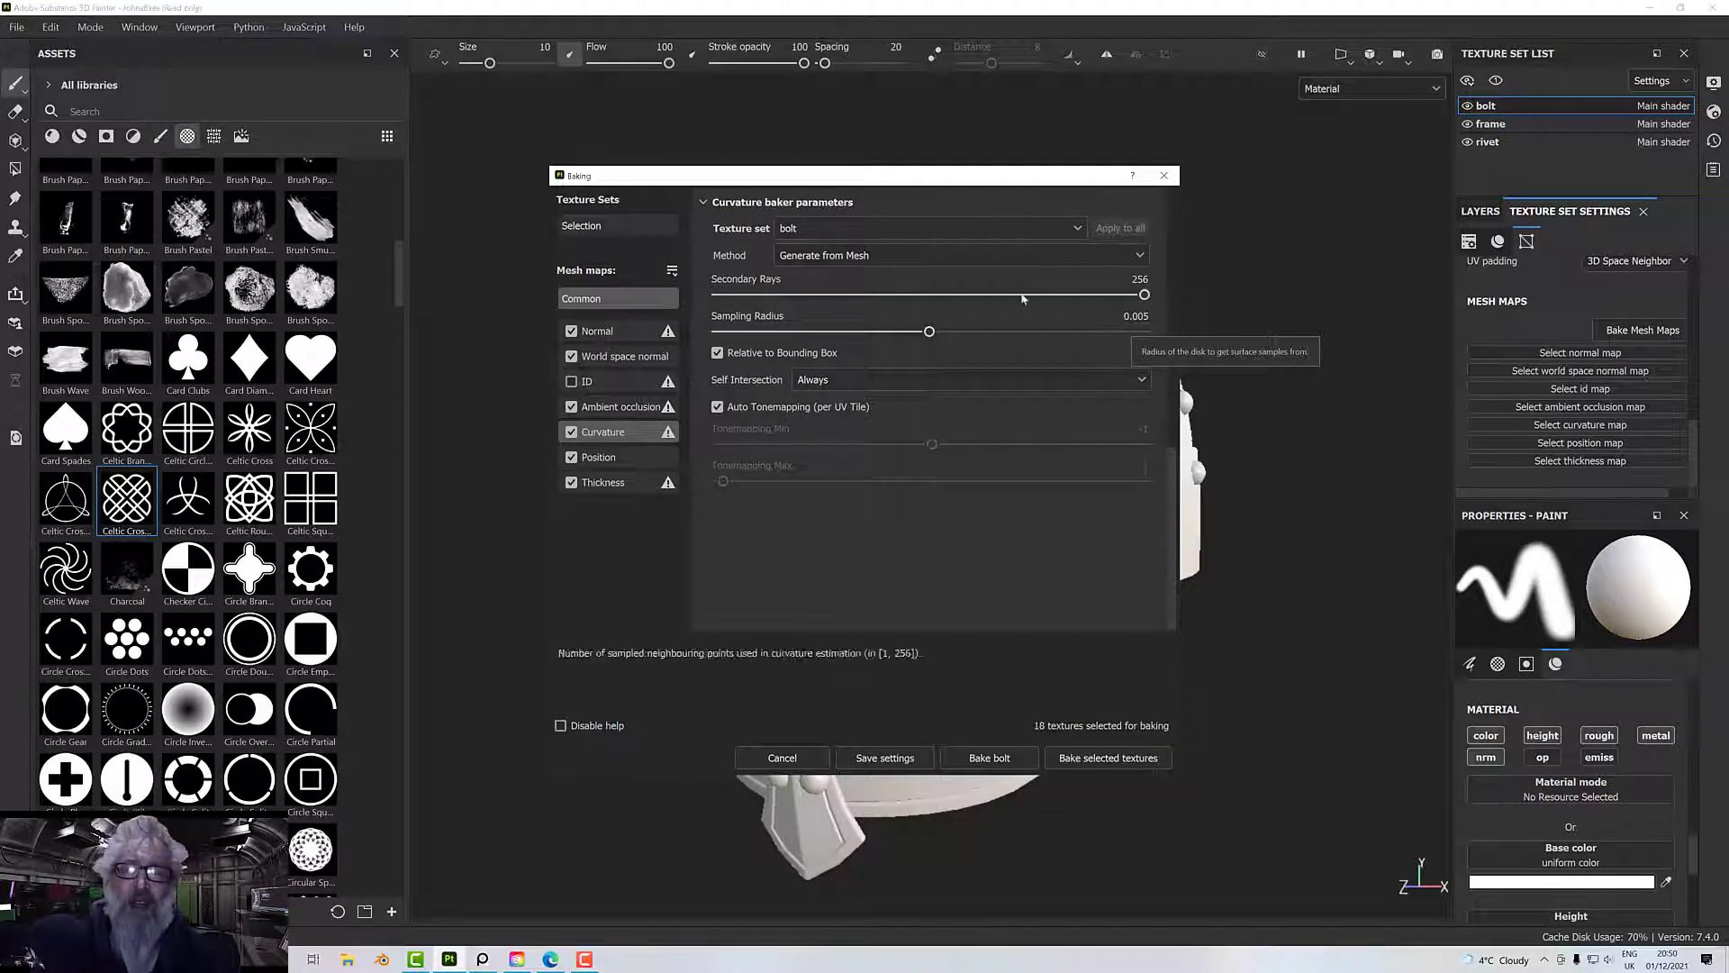
pyautogui.click(1108, 758)
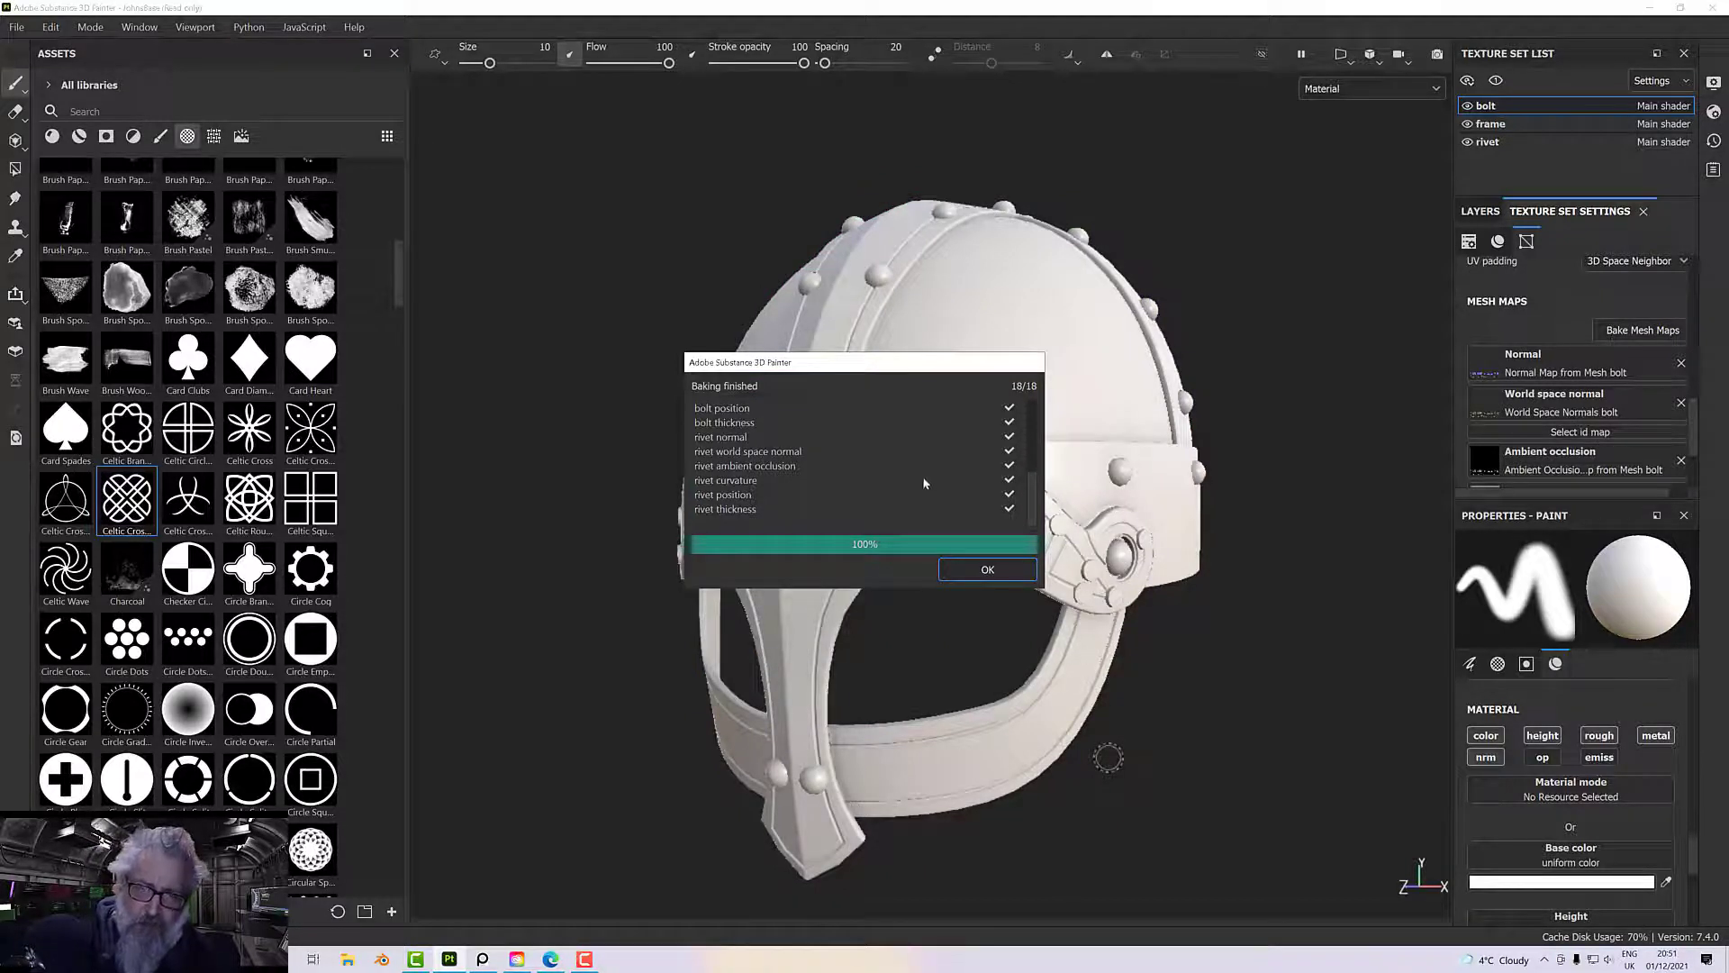
pyautogui.click(987, 570)
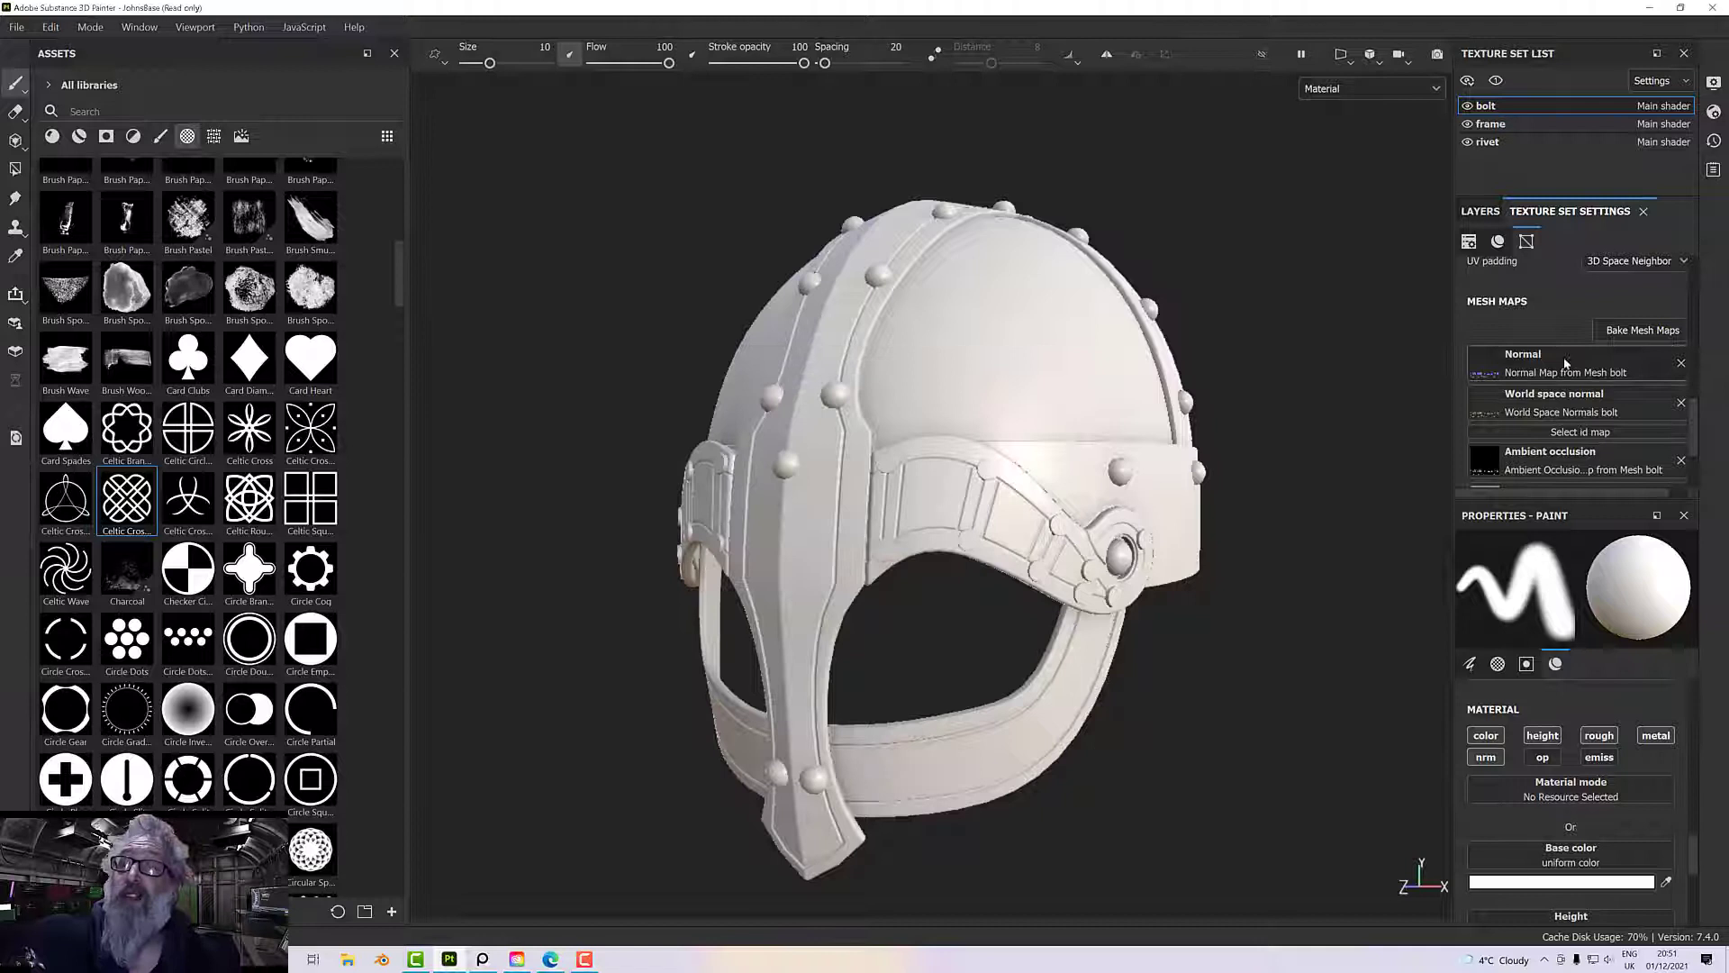
# - Delete Layer 1 from the frame texture set
pyautogui.click(1529, 124)
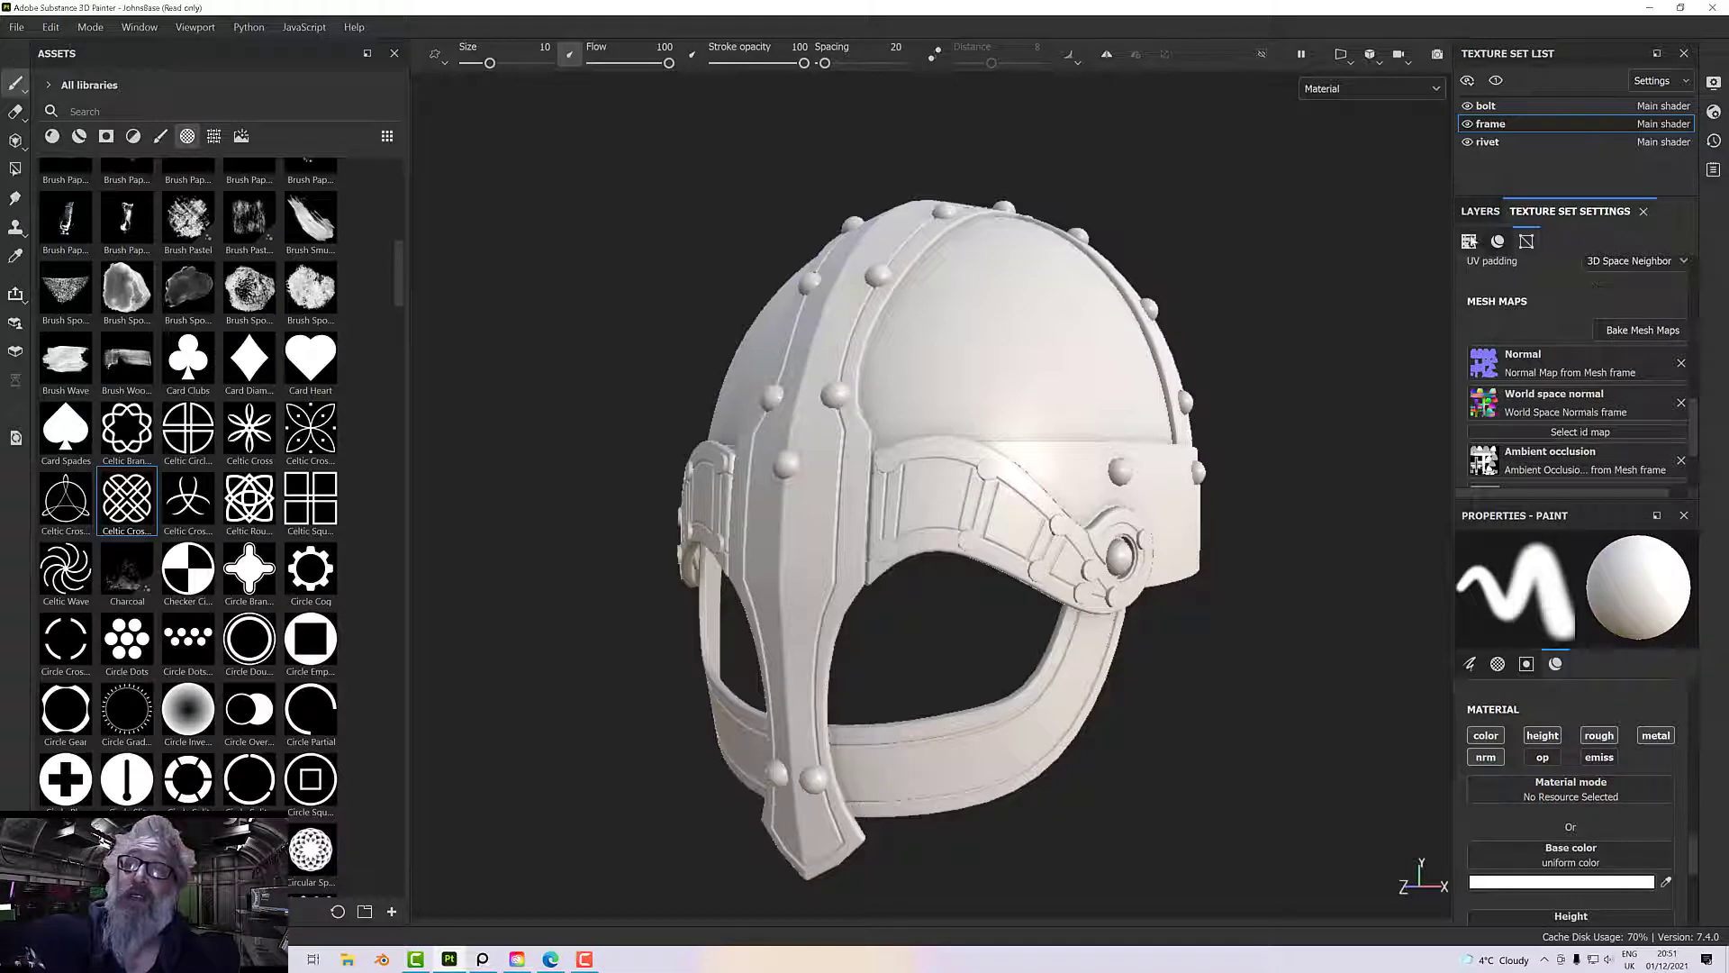
pyautogui.click(1477, 212)
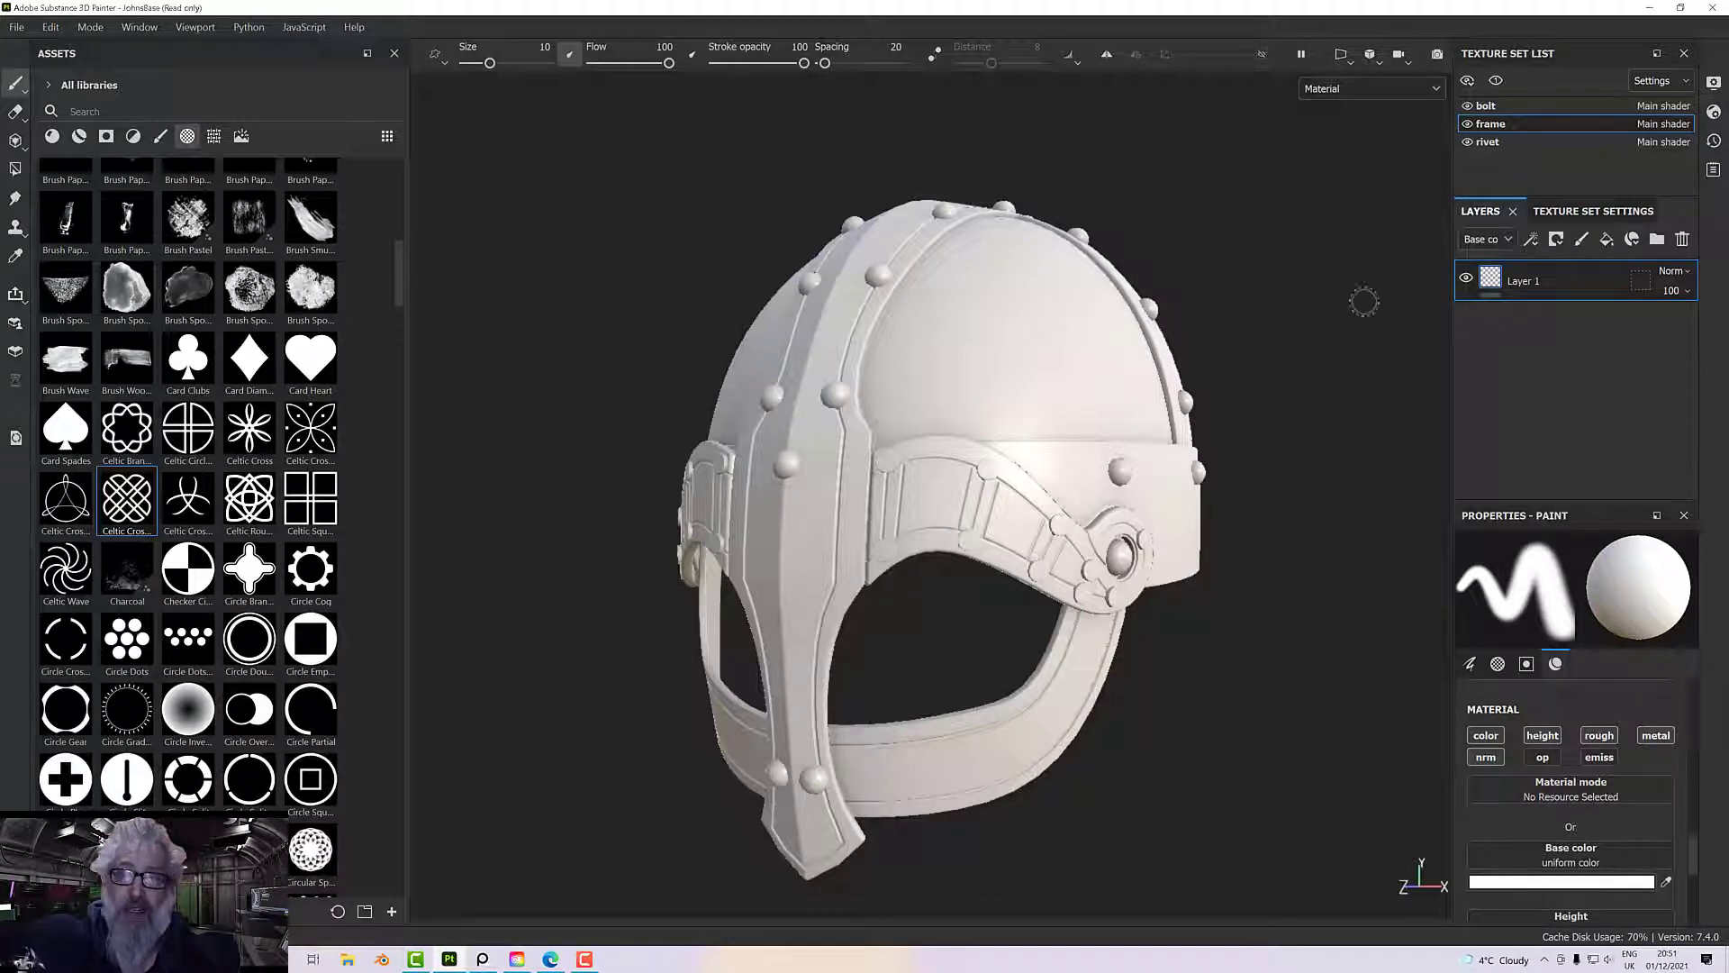
pyautogui.click(1681, 241)
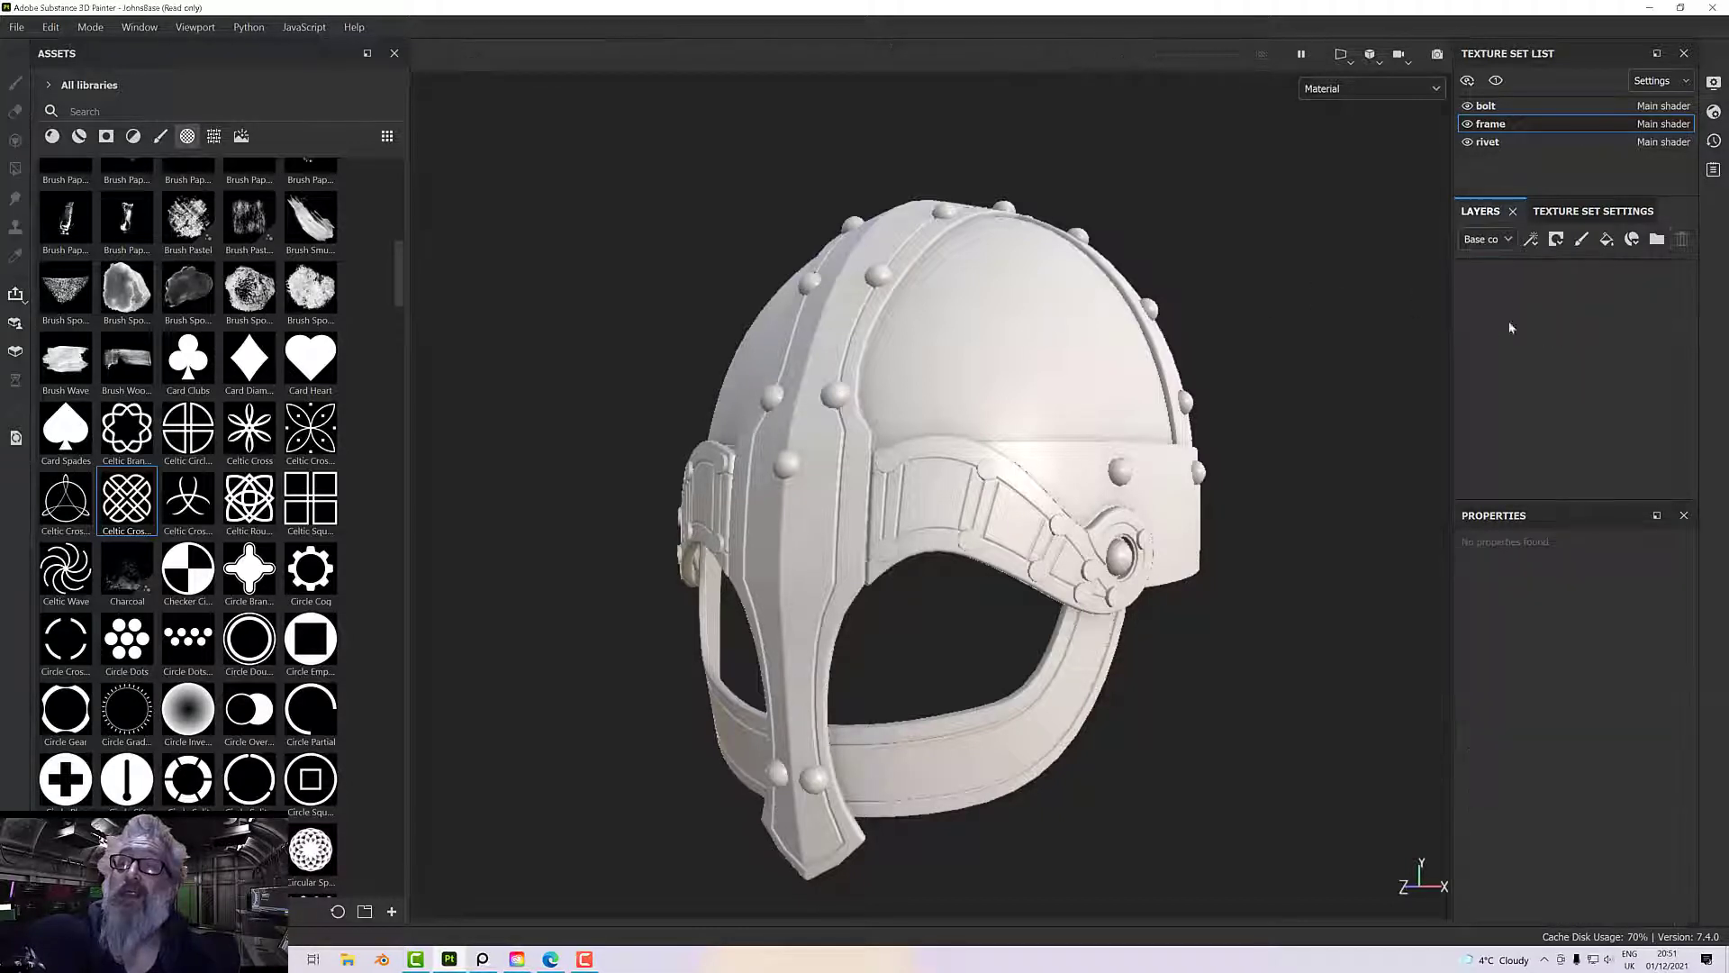
# - Add a fill layer to the frame texture set with only the height channel enabled
pyautogui.click(1607, 242)
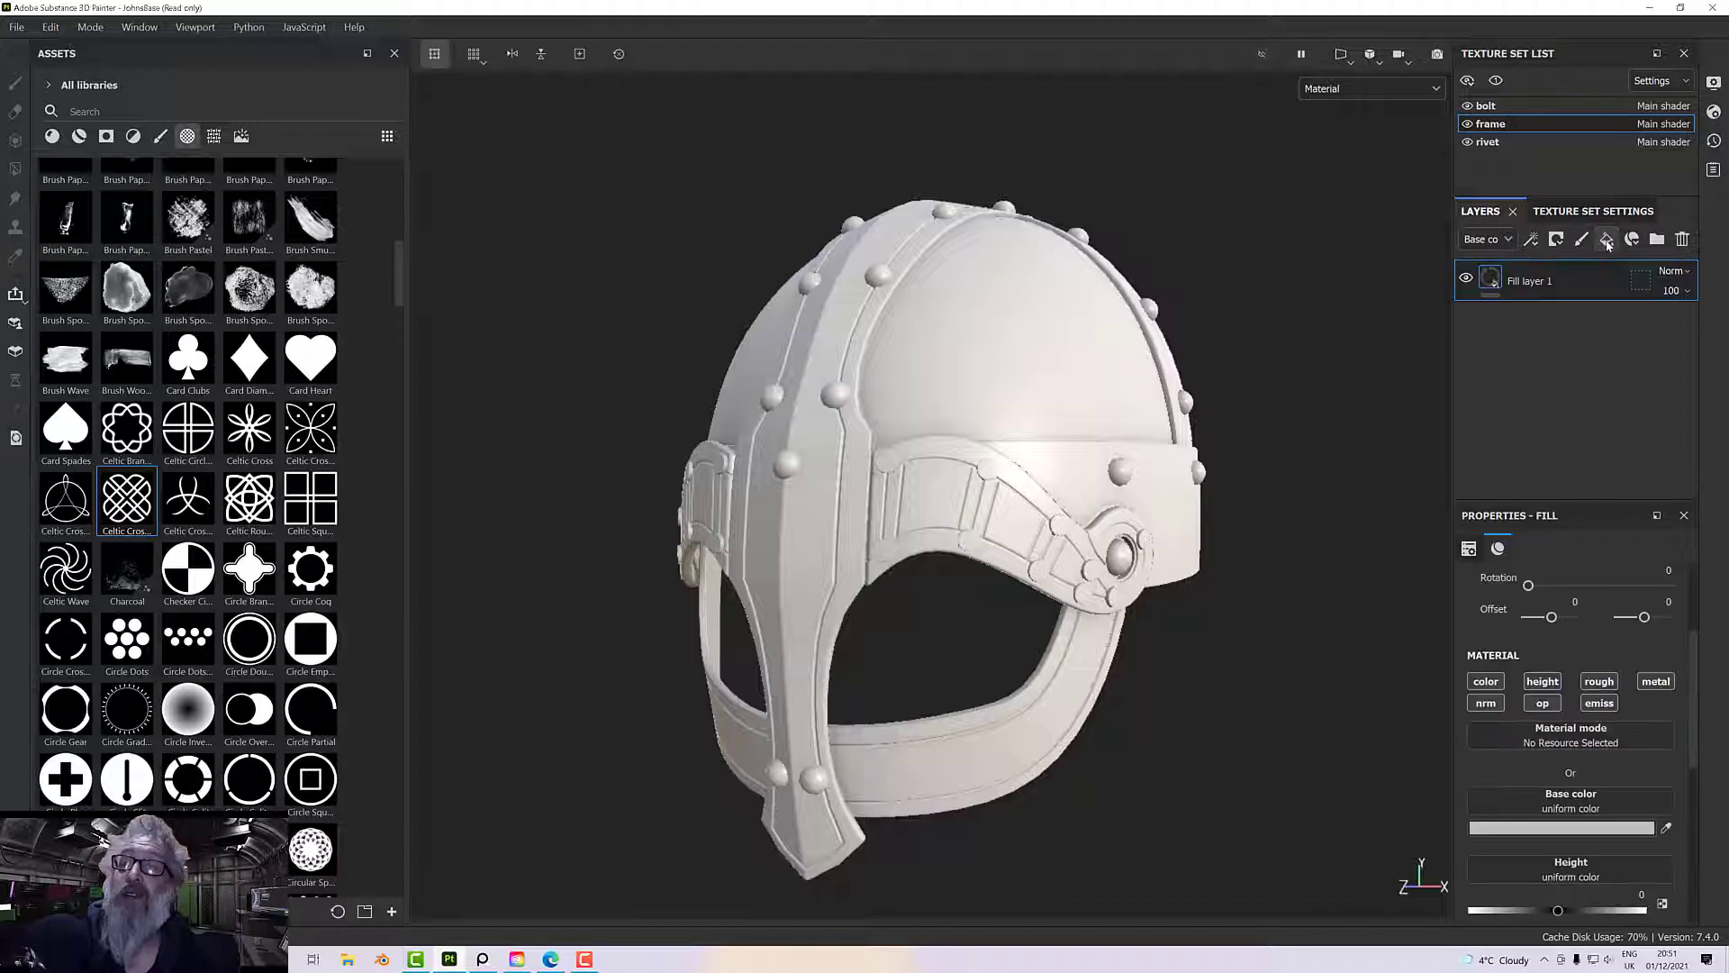
pyautogui.click(1486, 703)
pyautogui.click(1486, 682)
pyautogui.click(1543, 702)
pyautogui.click(1600, 704)
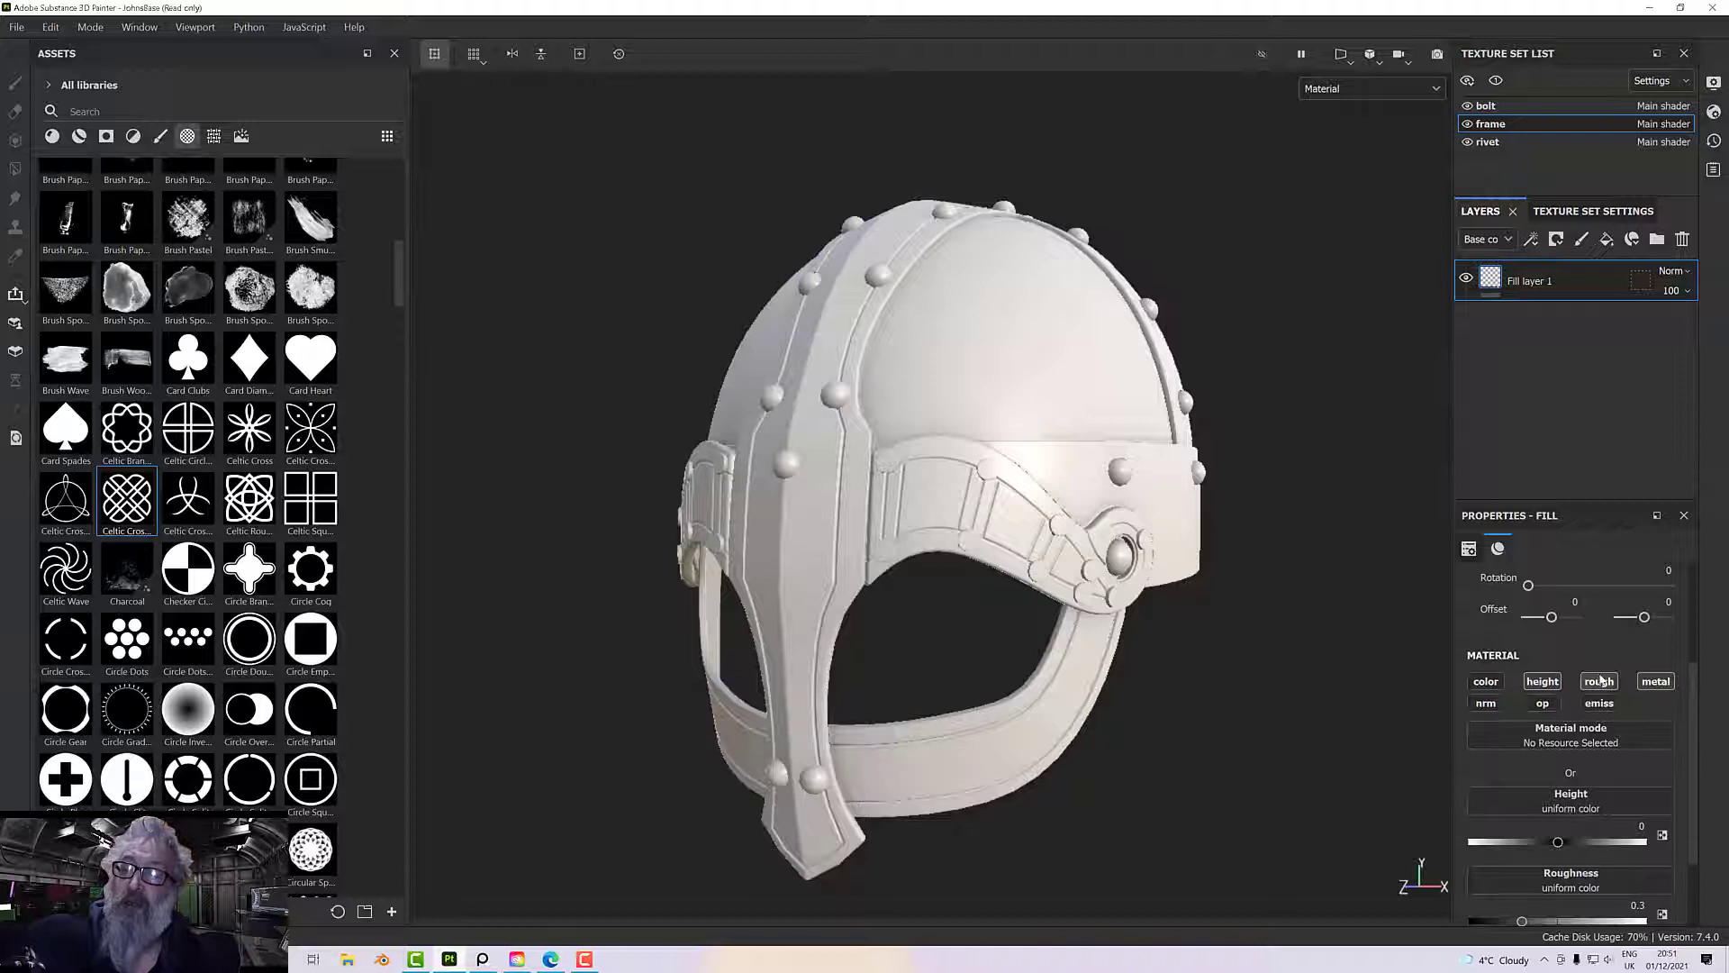
pyautogui.click(1600, 681)
pyautogui.click(1655, 682)
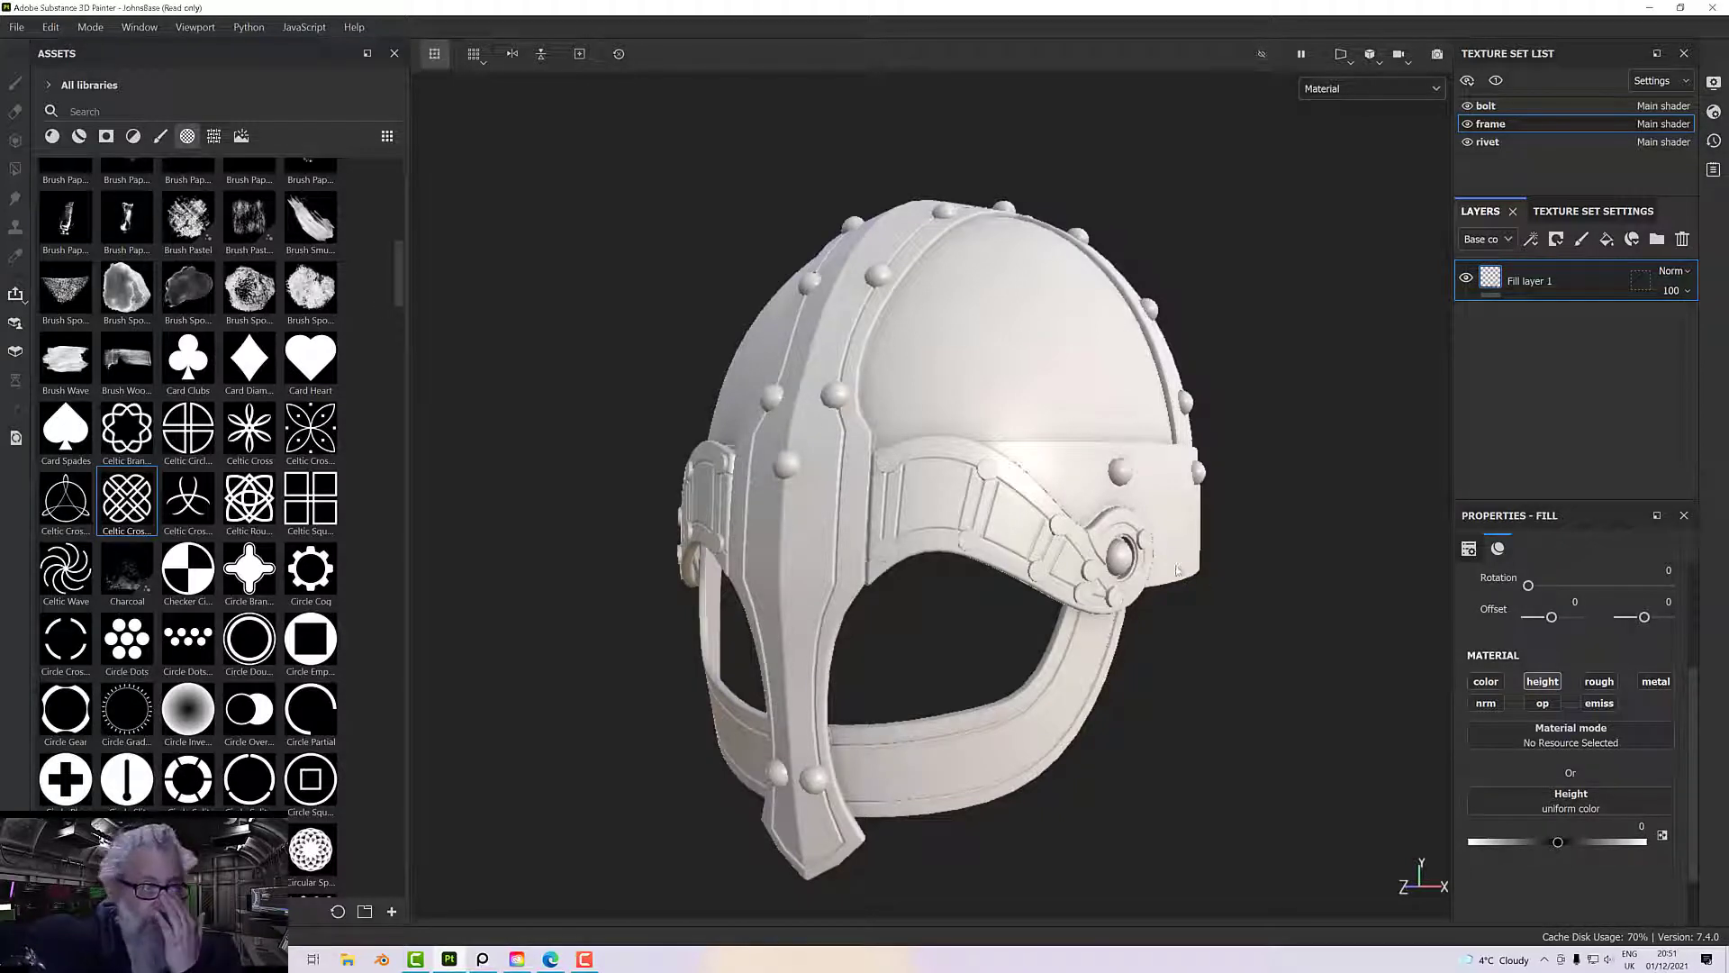
# - Filter the assets to the current project's textures and preview the baked curvature map of the frame
pyautogui.click(80, 90)
pyautogui.click(72, 128)
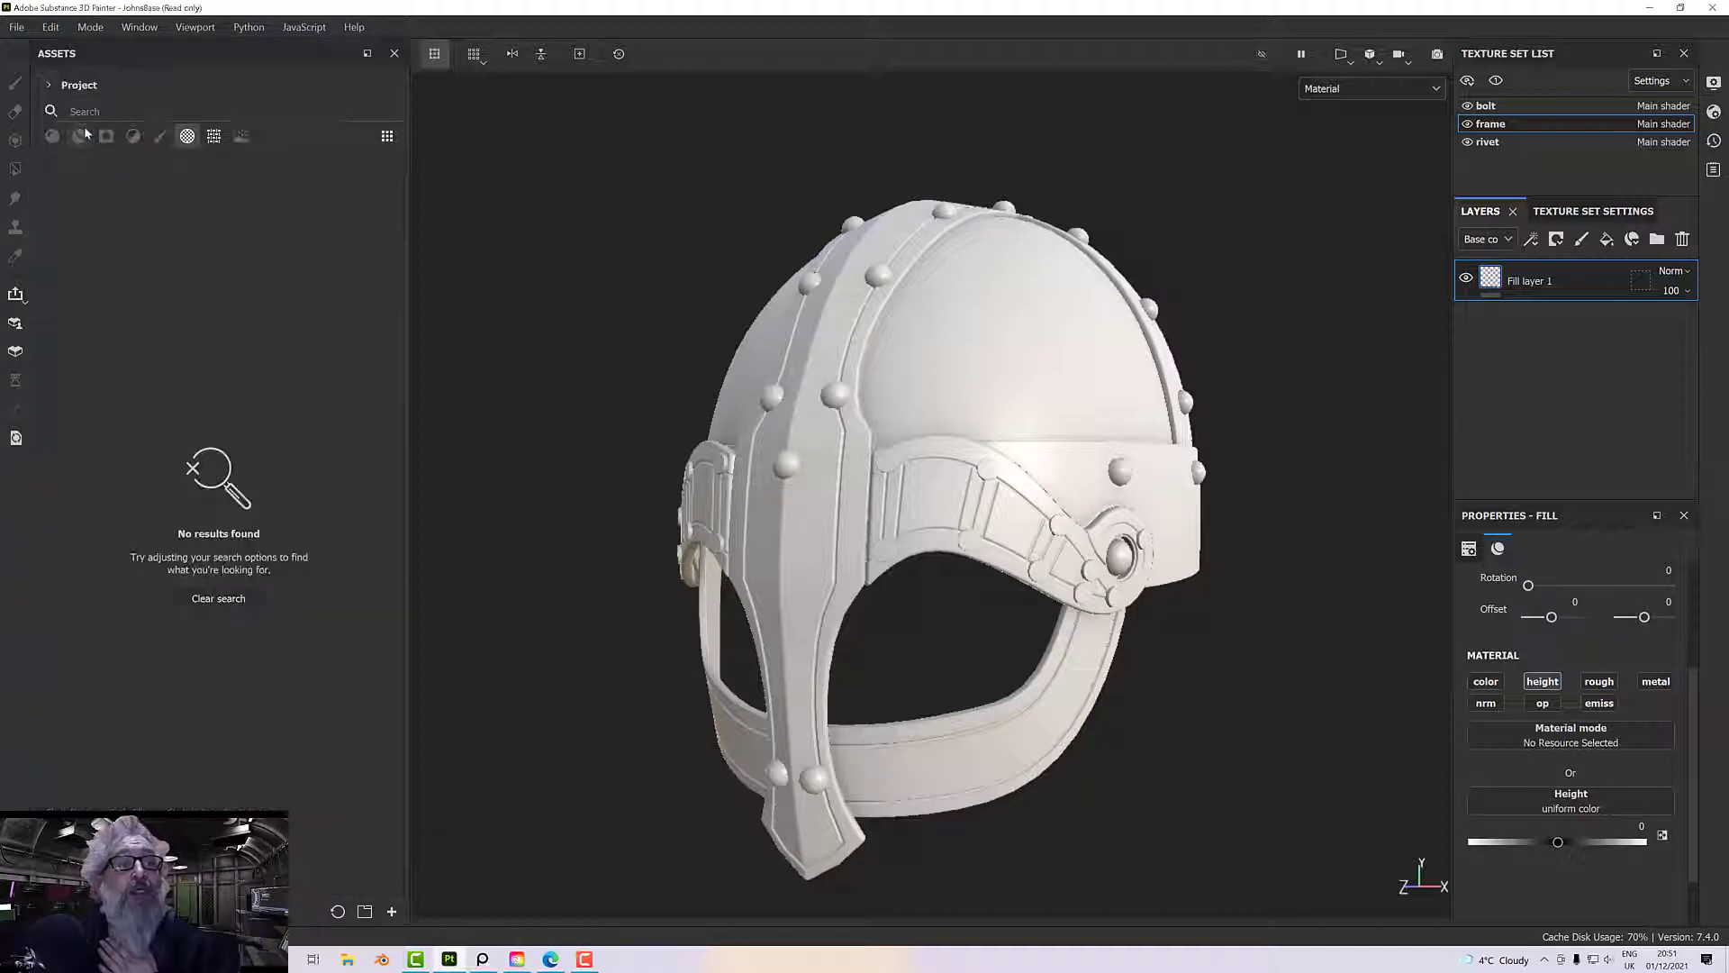
pyautogui.click(214, 137)
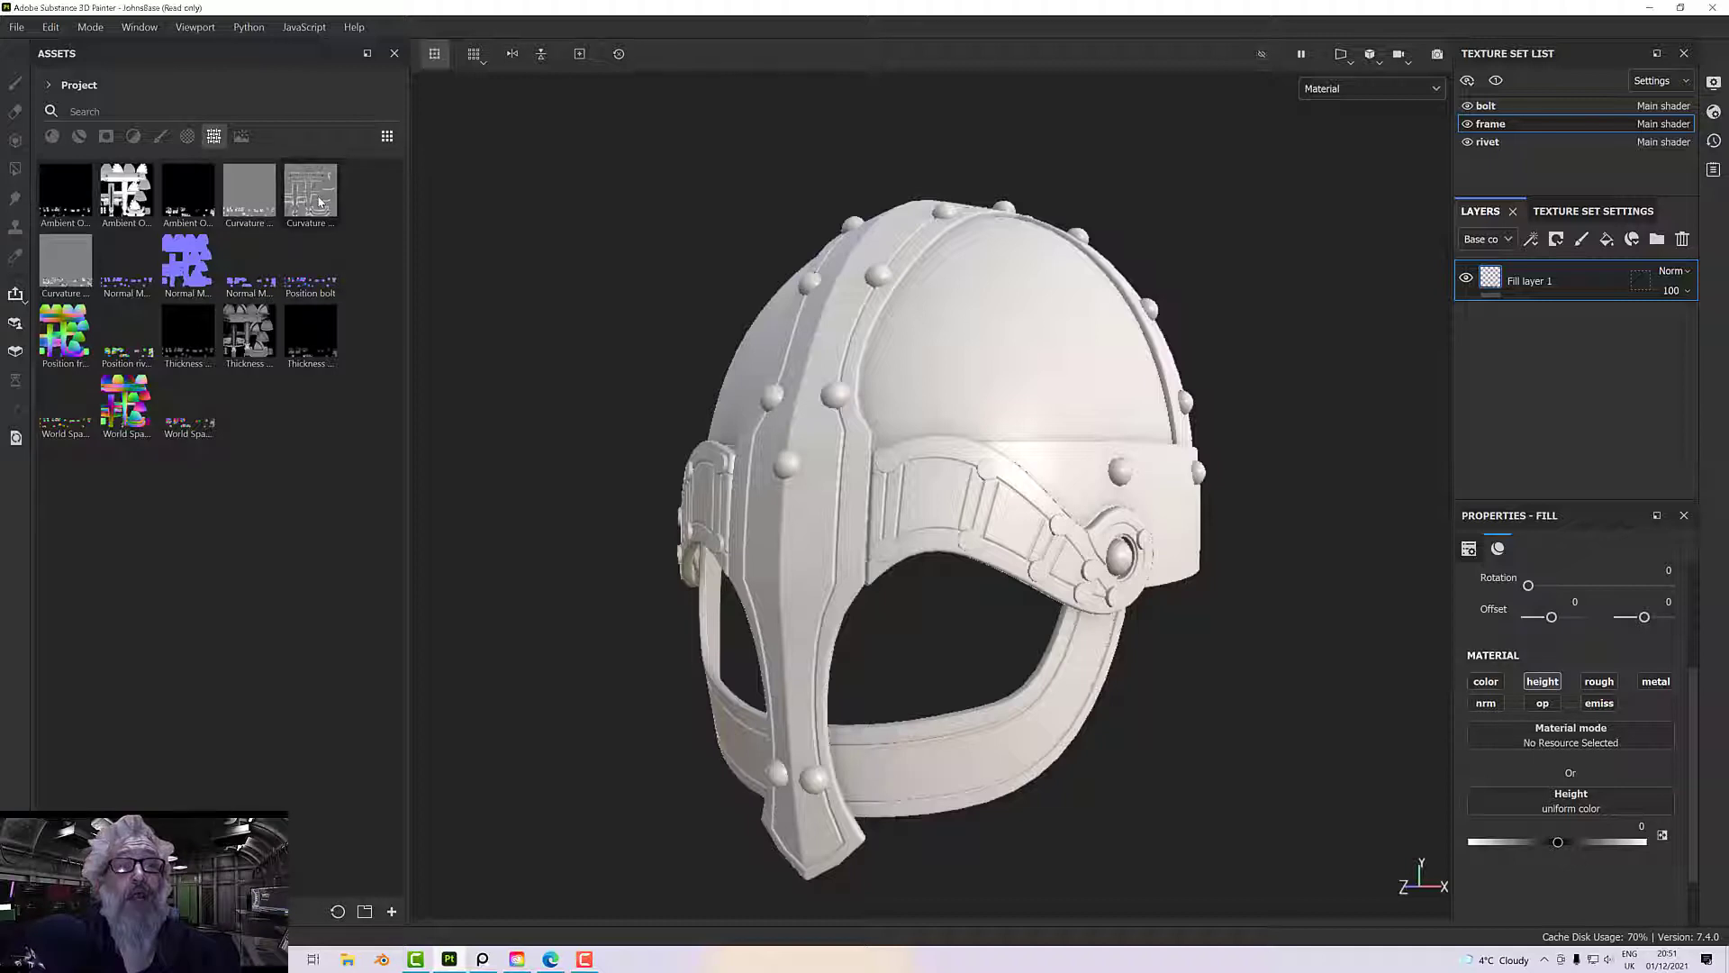
pyautogui.moveTo(319, 201)
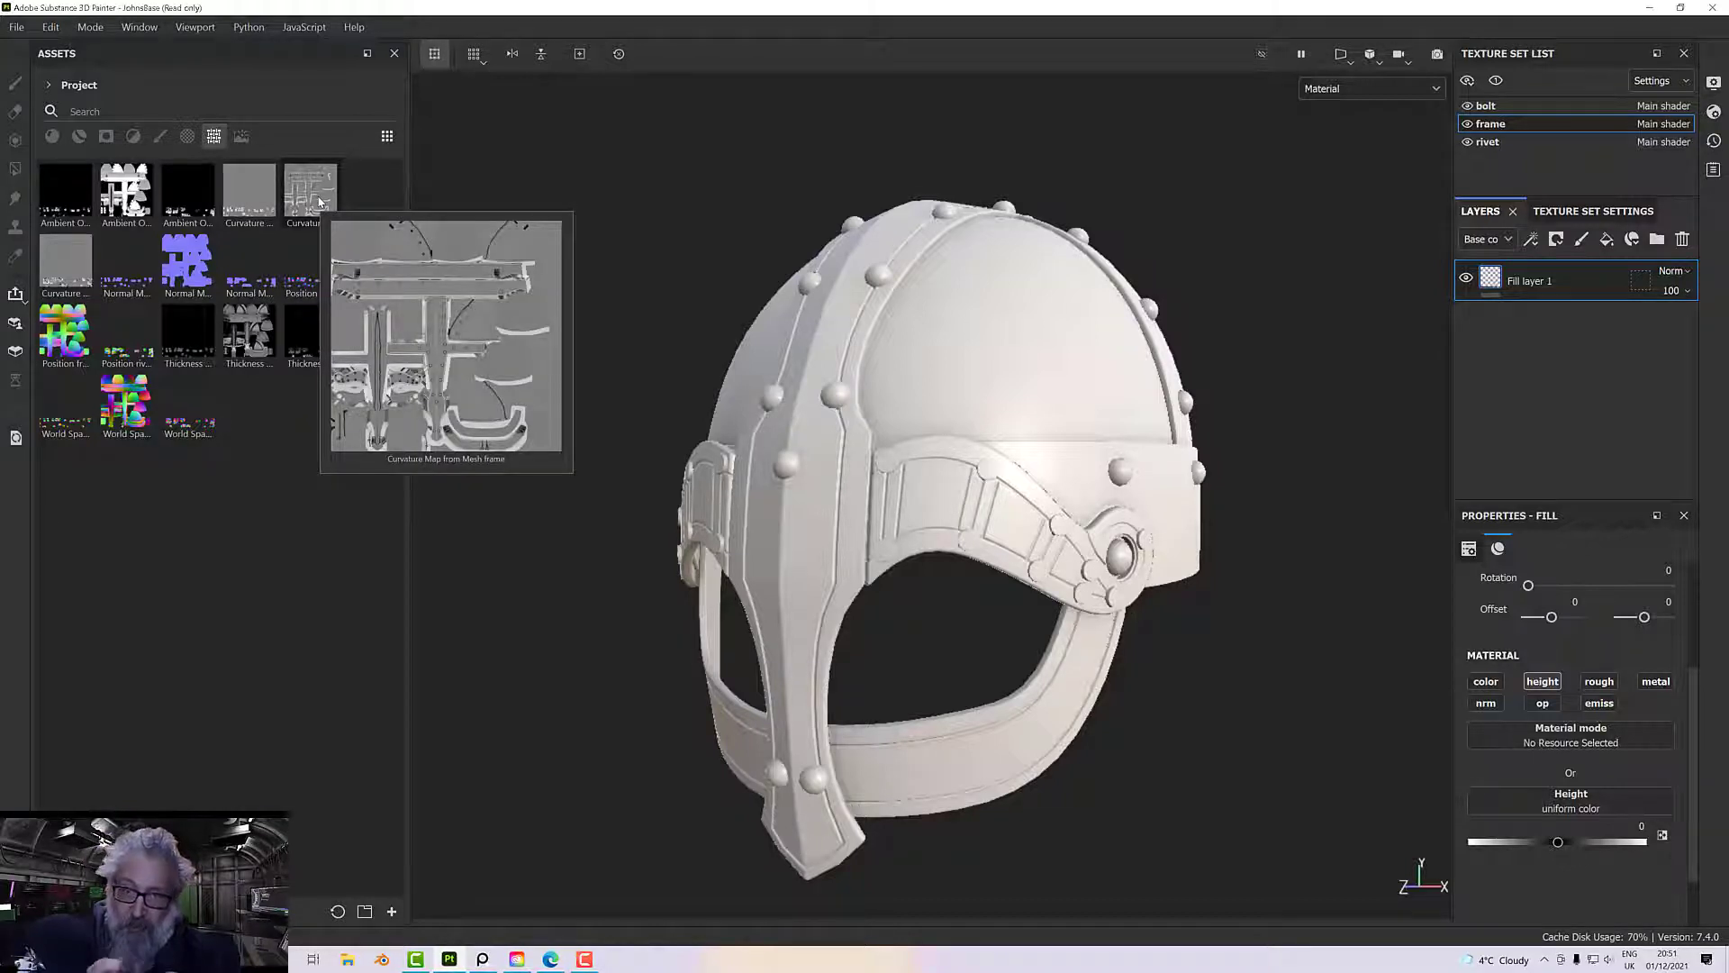
# - Try the frame's curvature map as Fill layer 1's height source and inspect its effect around the helmet
pyautogui.moveTo(320, 201); pyautogui.dragTo(1531, 798)
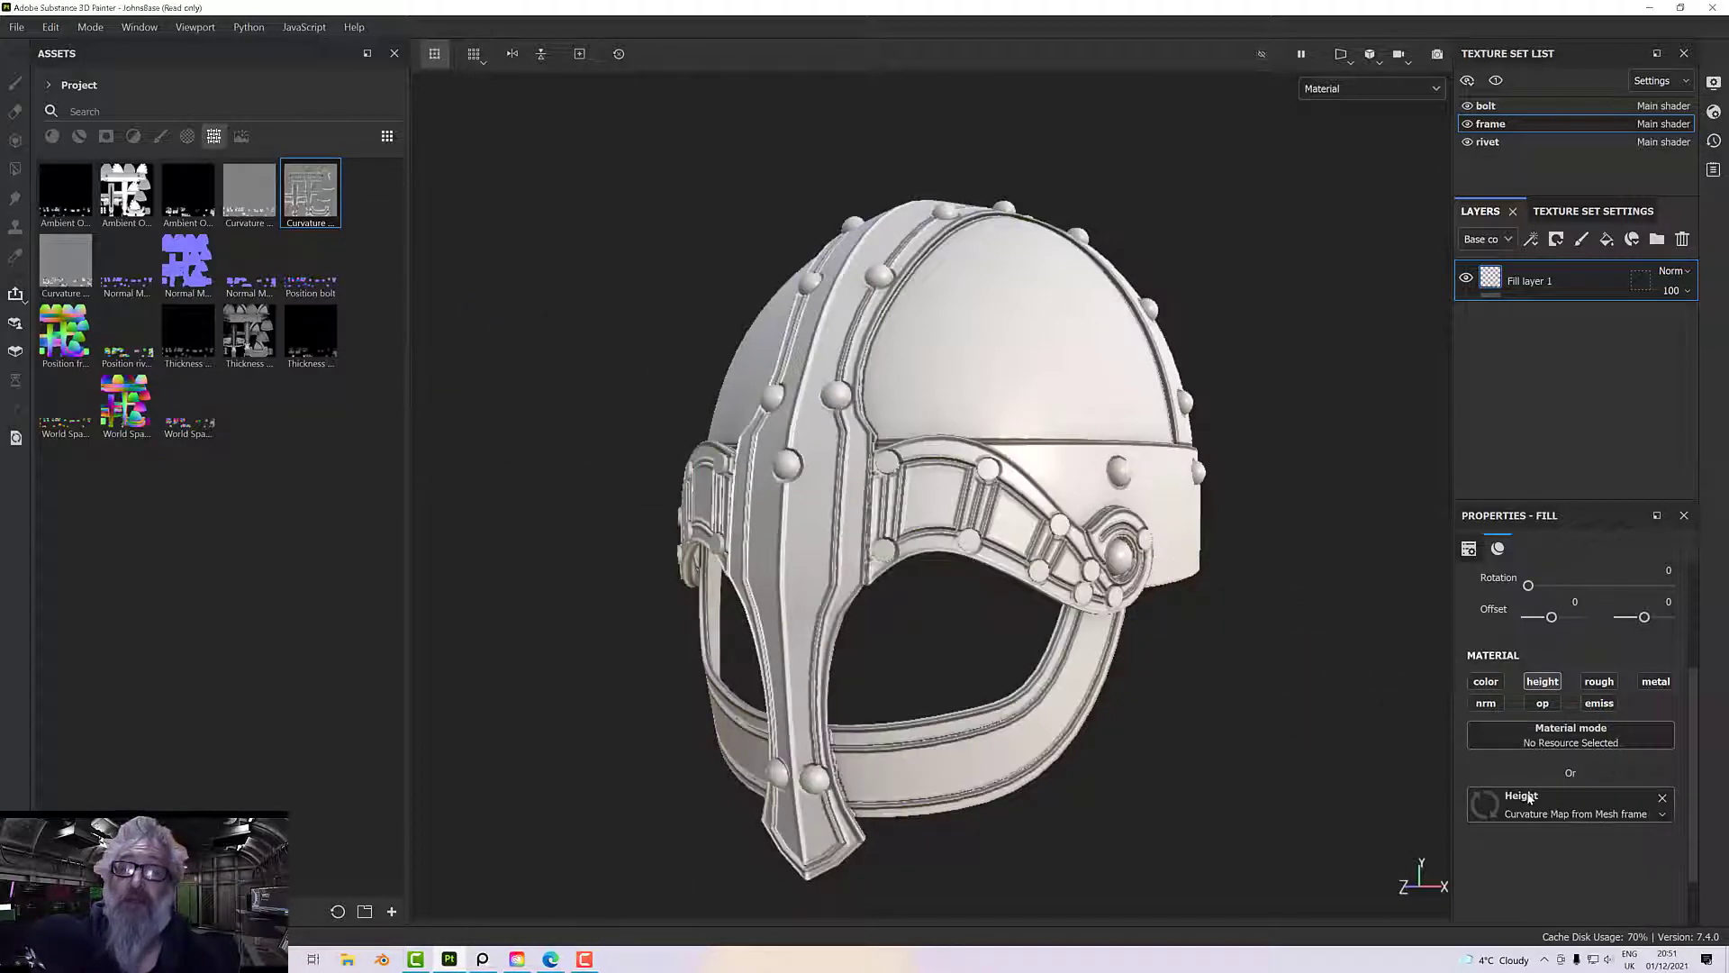
pyautogui.scroll(8, 912, 409)
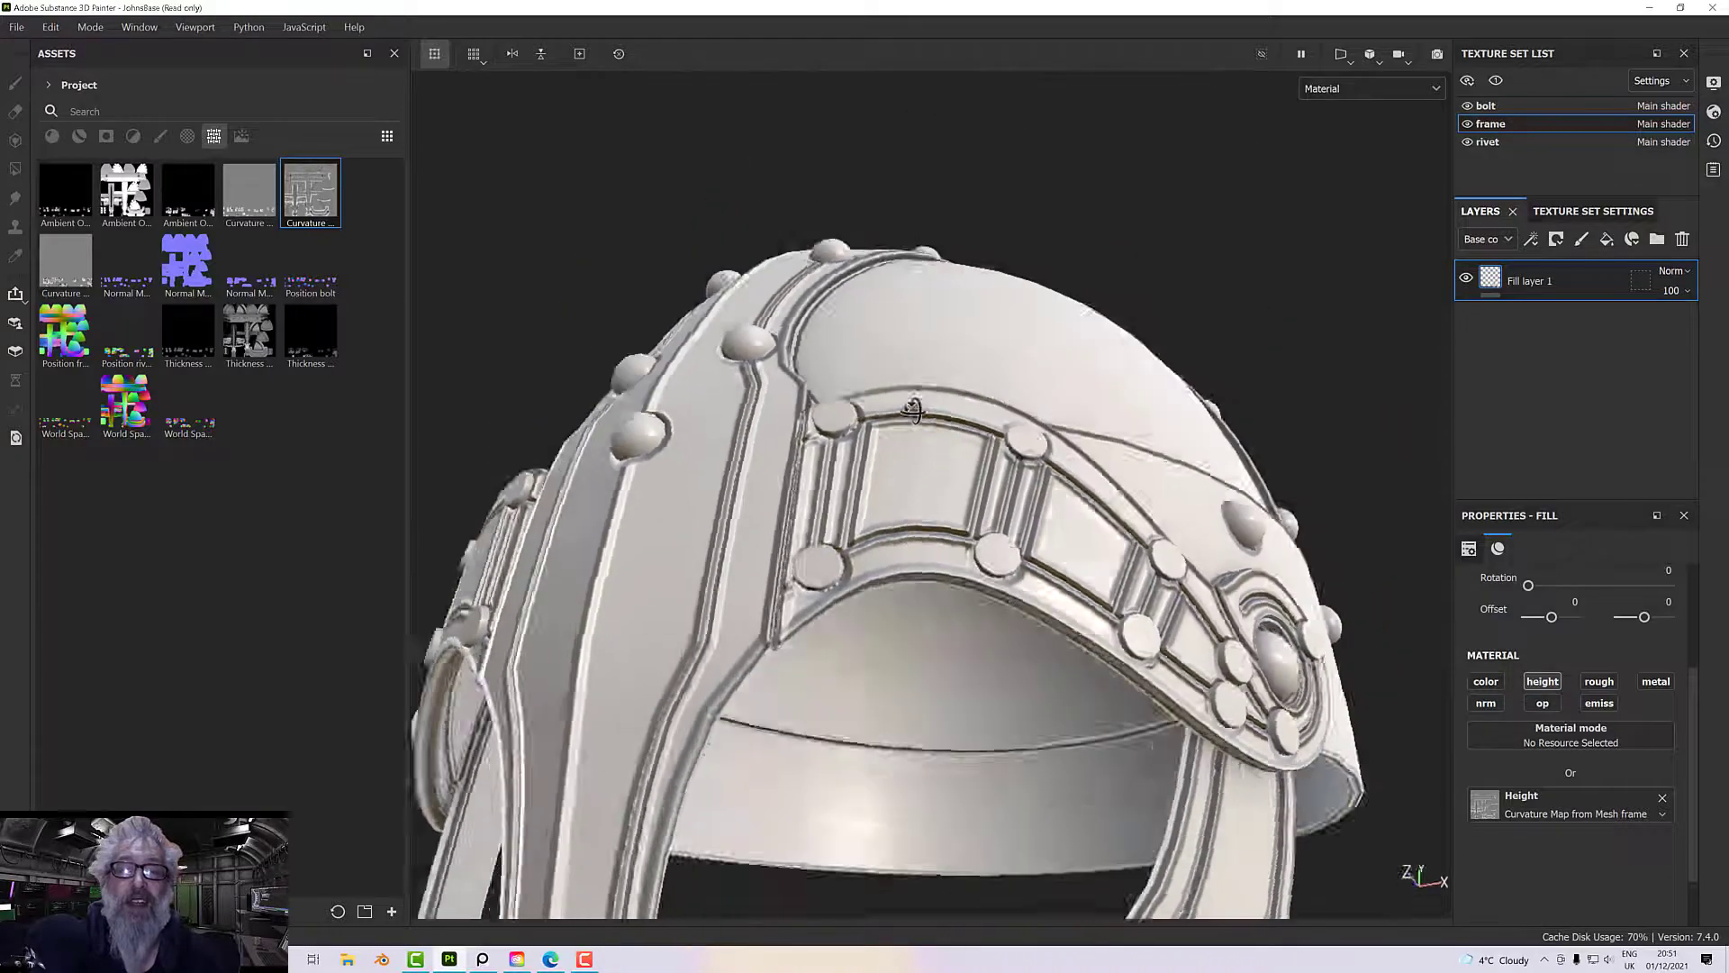
pyautogui.keyDown('alt'); pyautogui.moveTo(912, 409); pyautogui.dragTo(916, 486); pyautogui.keyUp('alt')
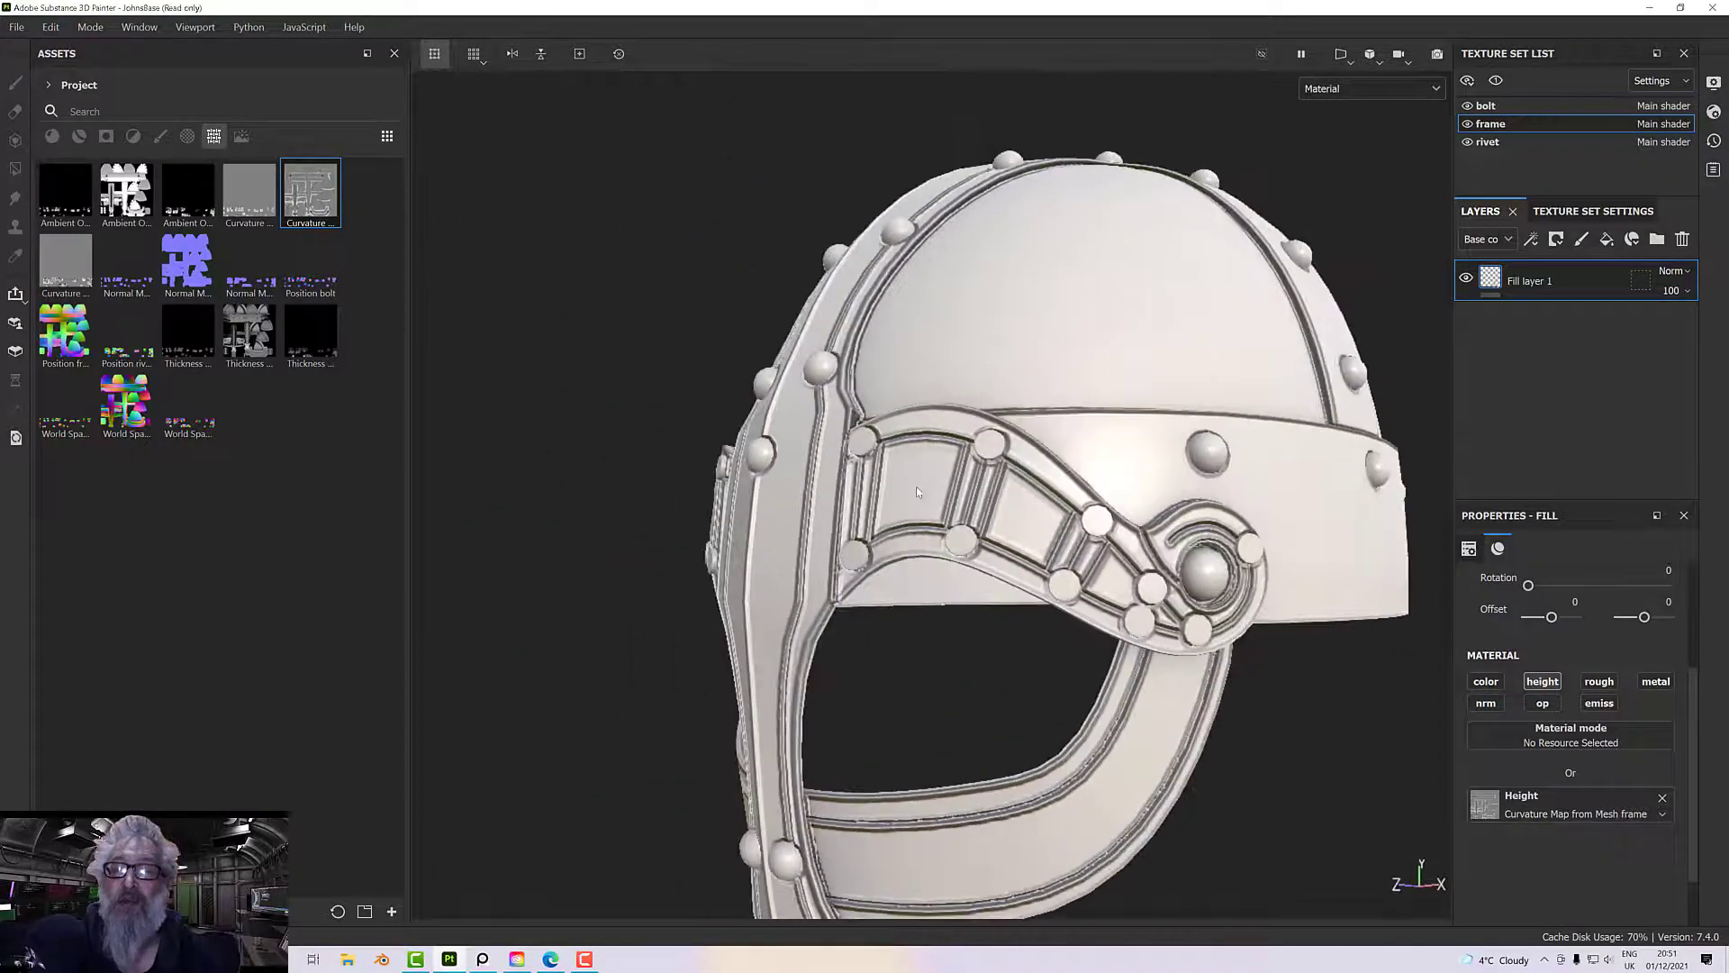
pyautogui.scroll(10, 917, 491)
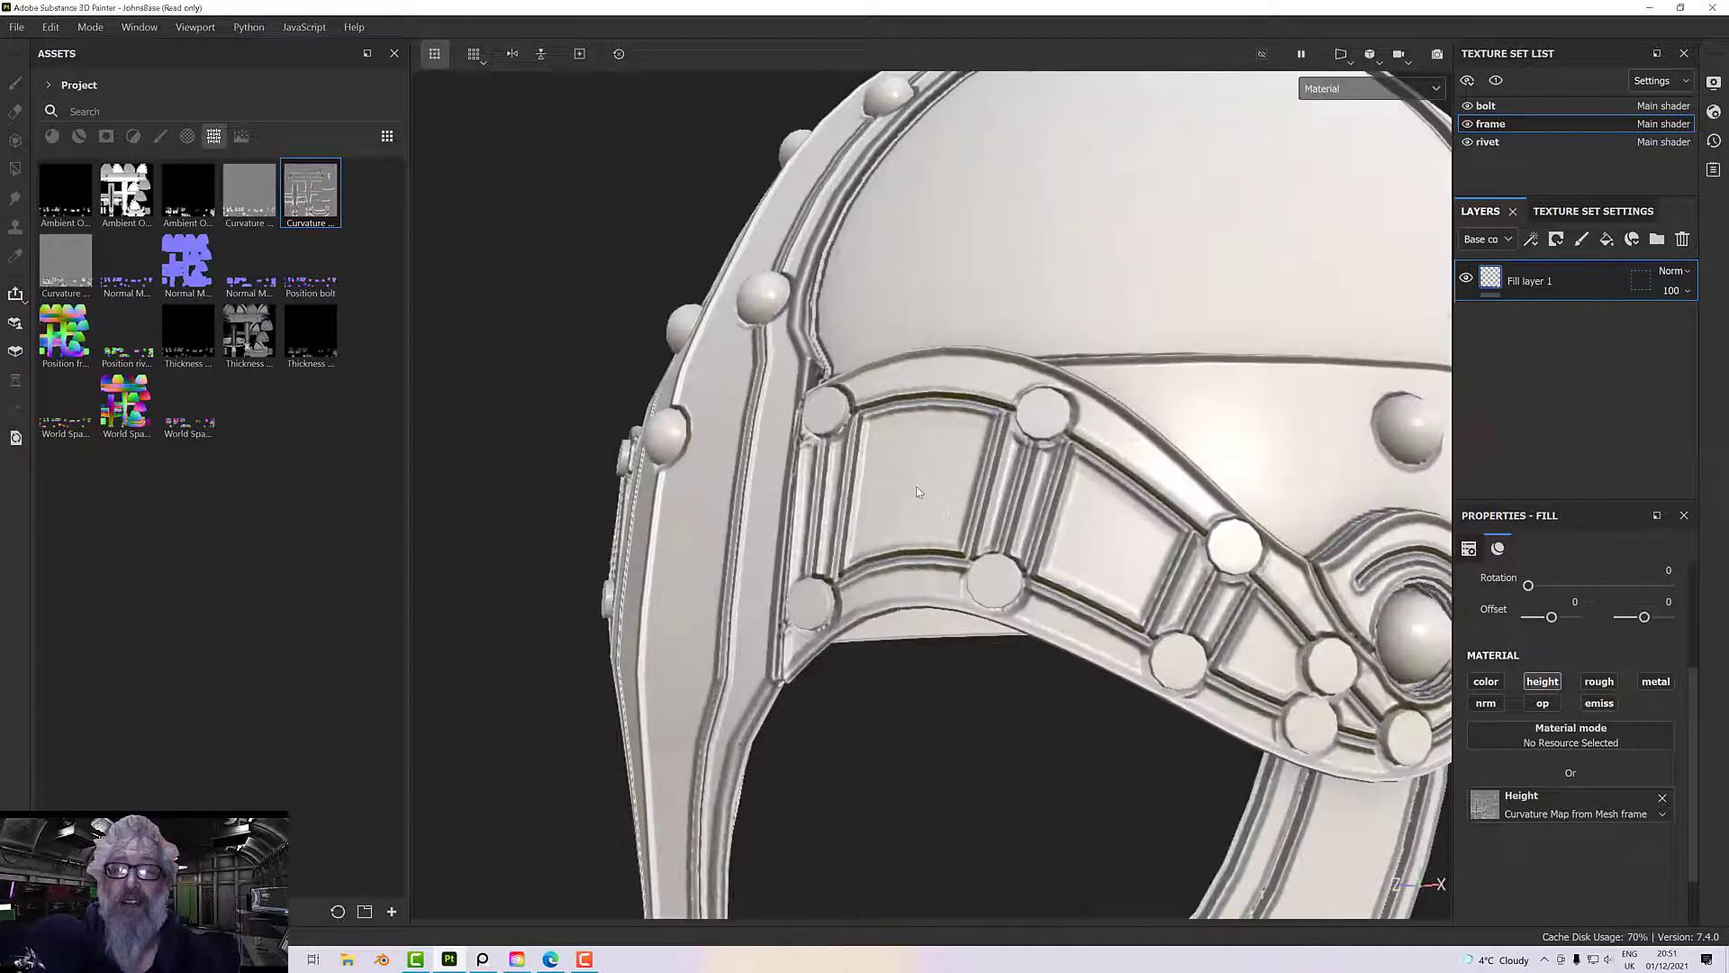
pyautogui.scroll(-10, 935, 452)
pyautogui.moveTo(935, 452)
pyautogui.keyDown('alt'); pyautogui.mouseDown()
pyautogui.moveTo(959, 520)
pyautogui.moveTo(868, 375)
pyautogui.moveTo(820, 338)
pyautogui.moveTo(909, 378)
pyautogui.moveTo(1166, 413)
pyautogui.moveTo(919, 425)
pyautogui.mouseUp(); pyautogui.keyUp('alt')
pyautogui.scroll(-5, 959, 520)
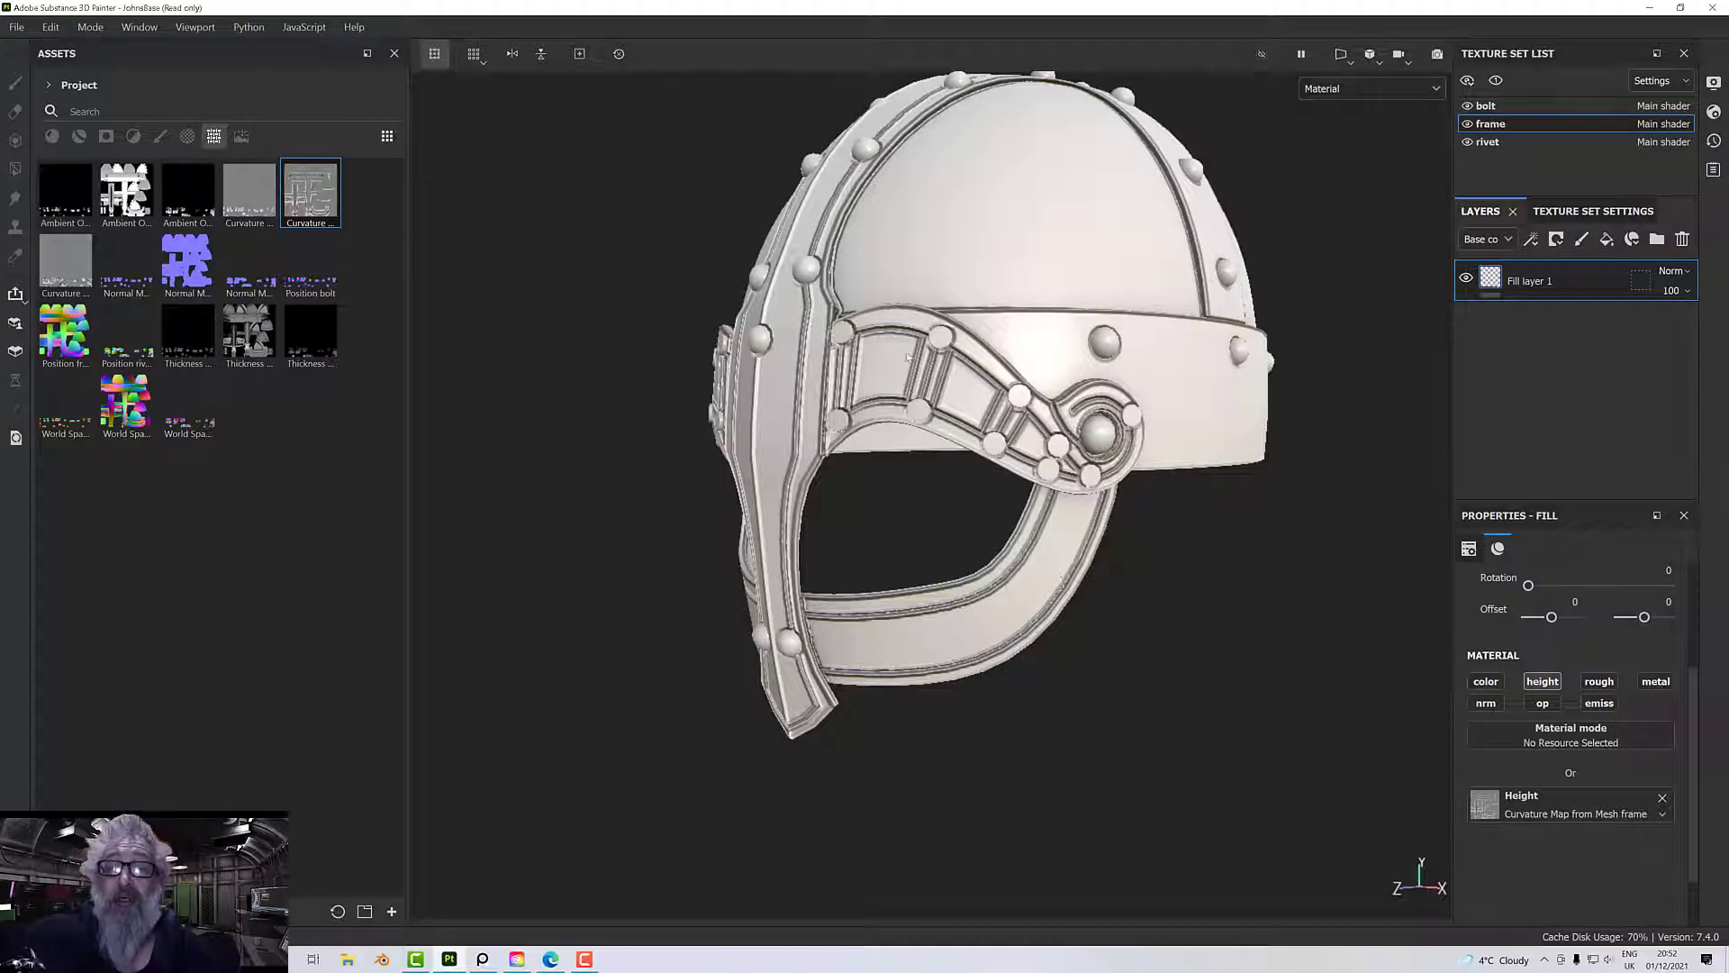
pyautogui.keyDown('alt'); pyautogui.moveTo(818, 389); pyautogui.dragTo(928, 399); pyautogui.keyUp('alt')
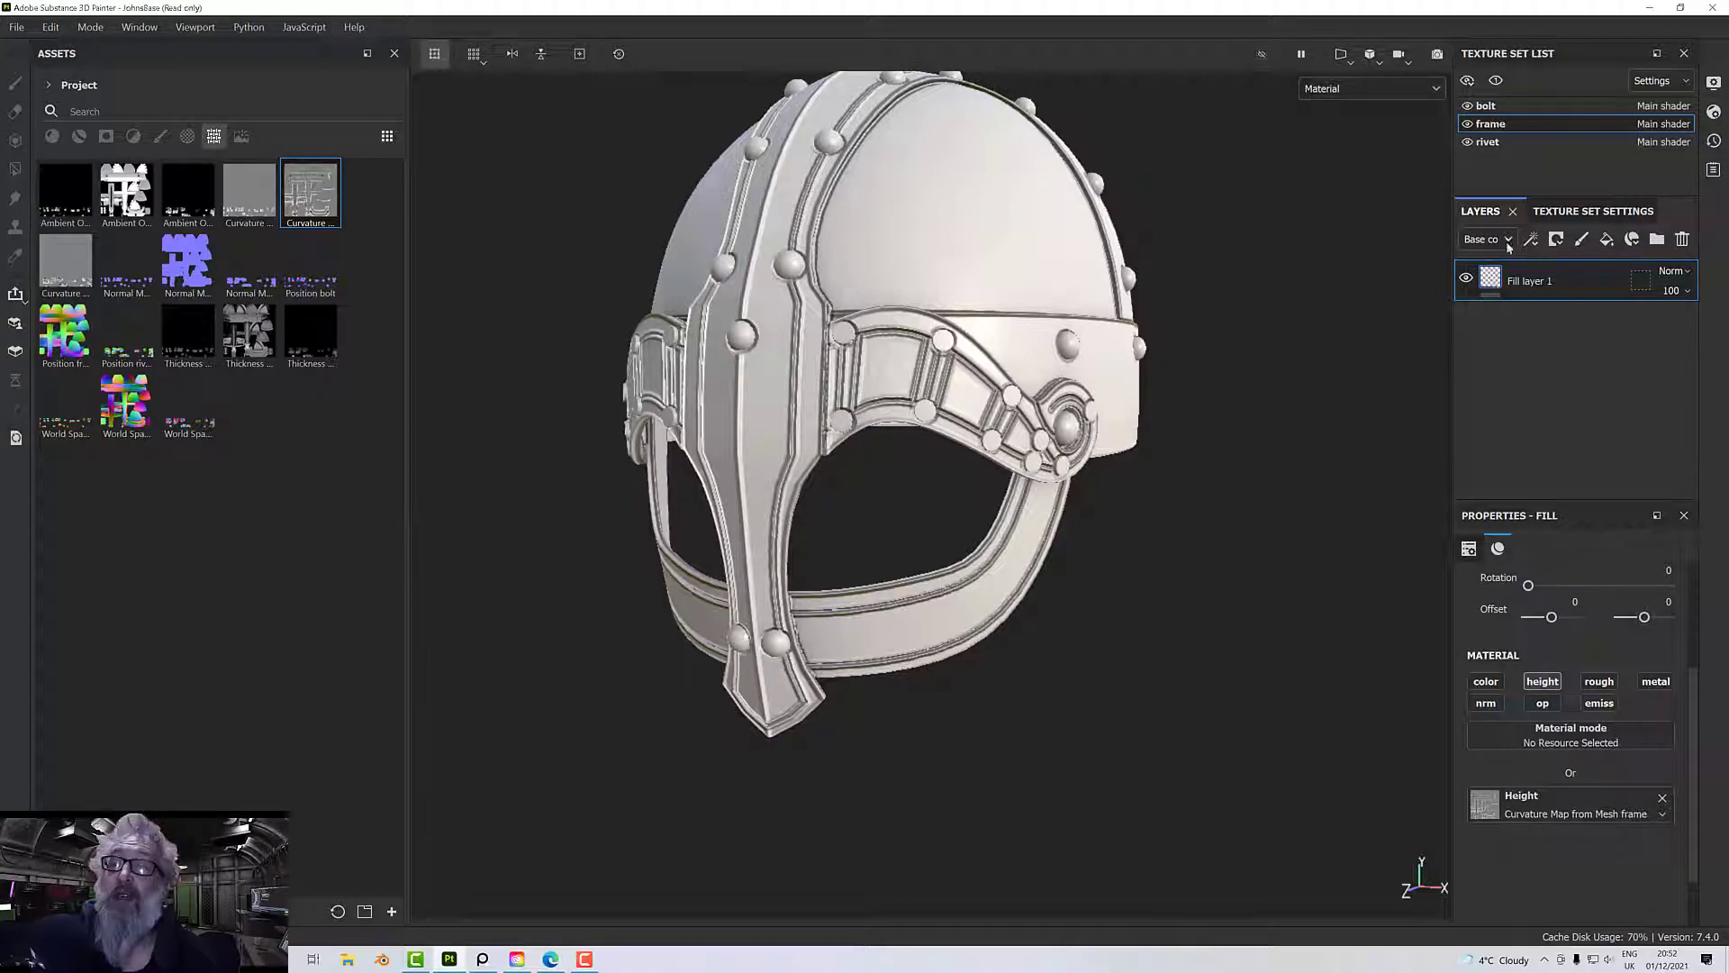
# - Remove the curvature map from Fill layer 1's height channel
pyautogui.rightClick(1492, 281)
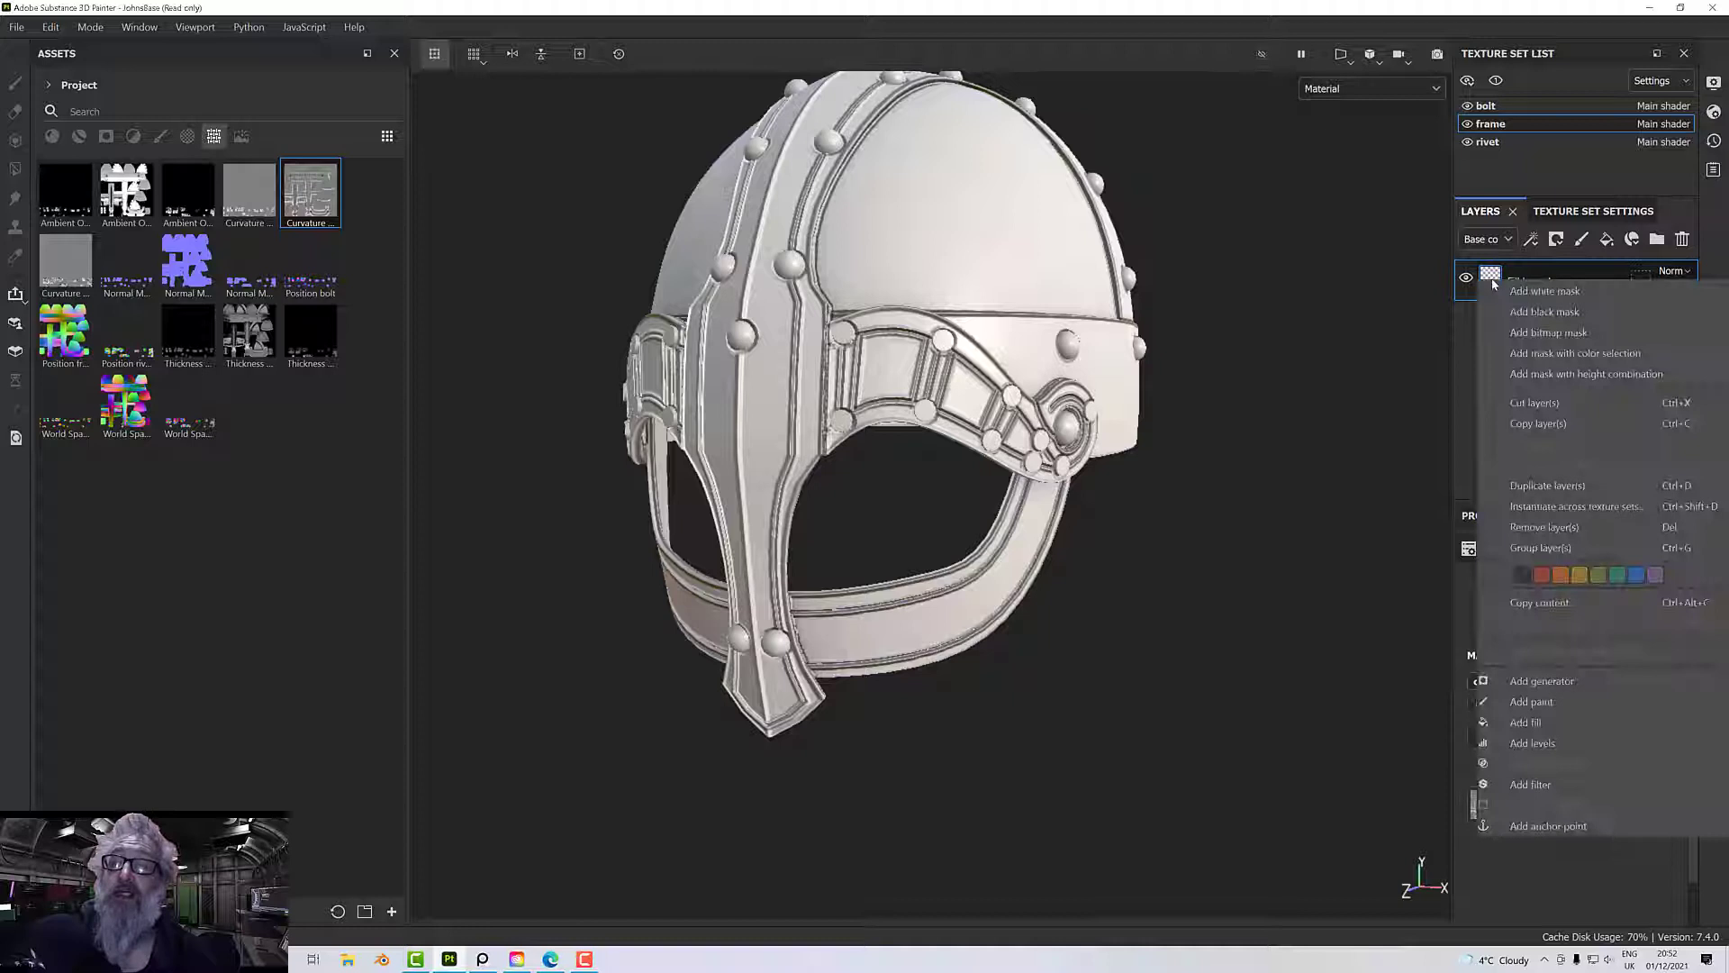
pyautogui.click(1465, 337)
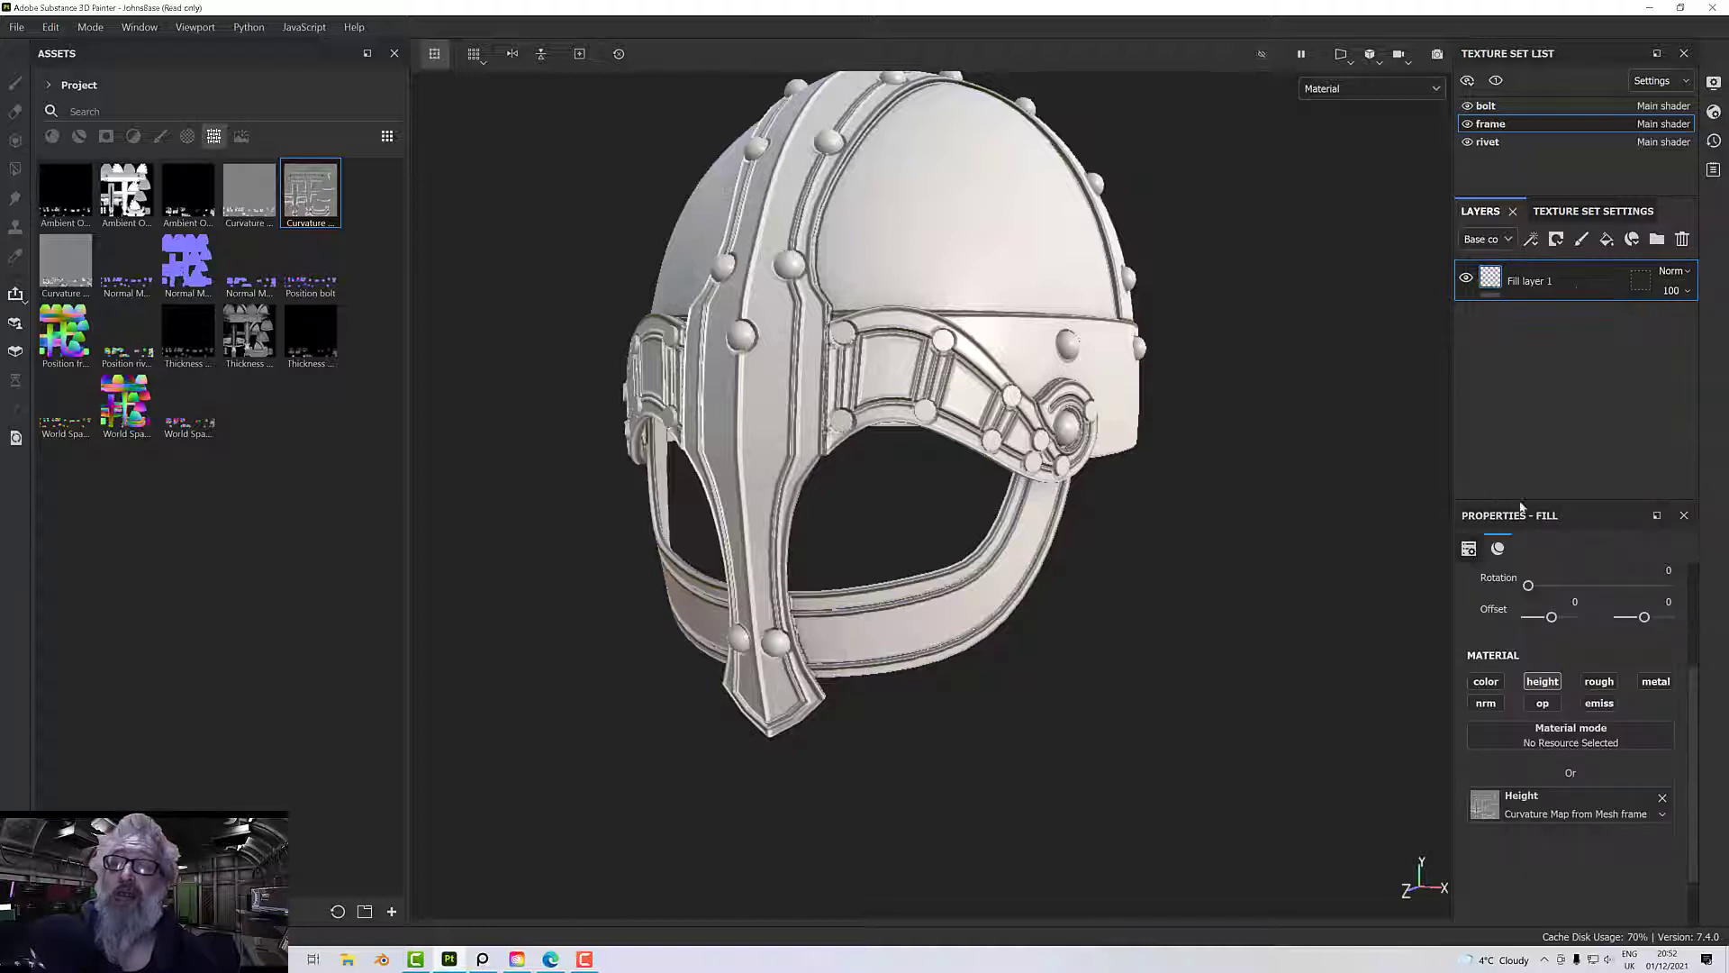
pyautogui.click(1662, 799)
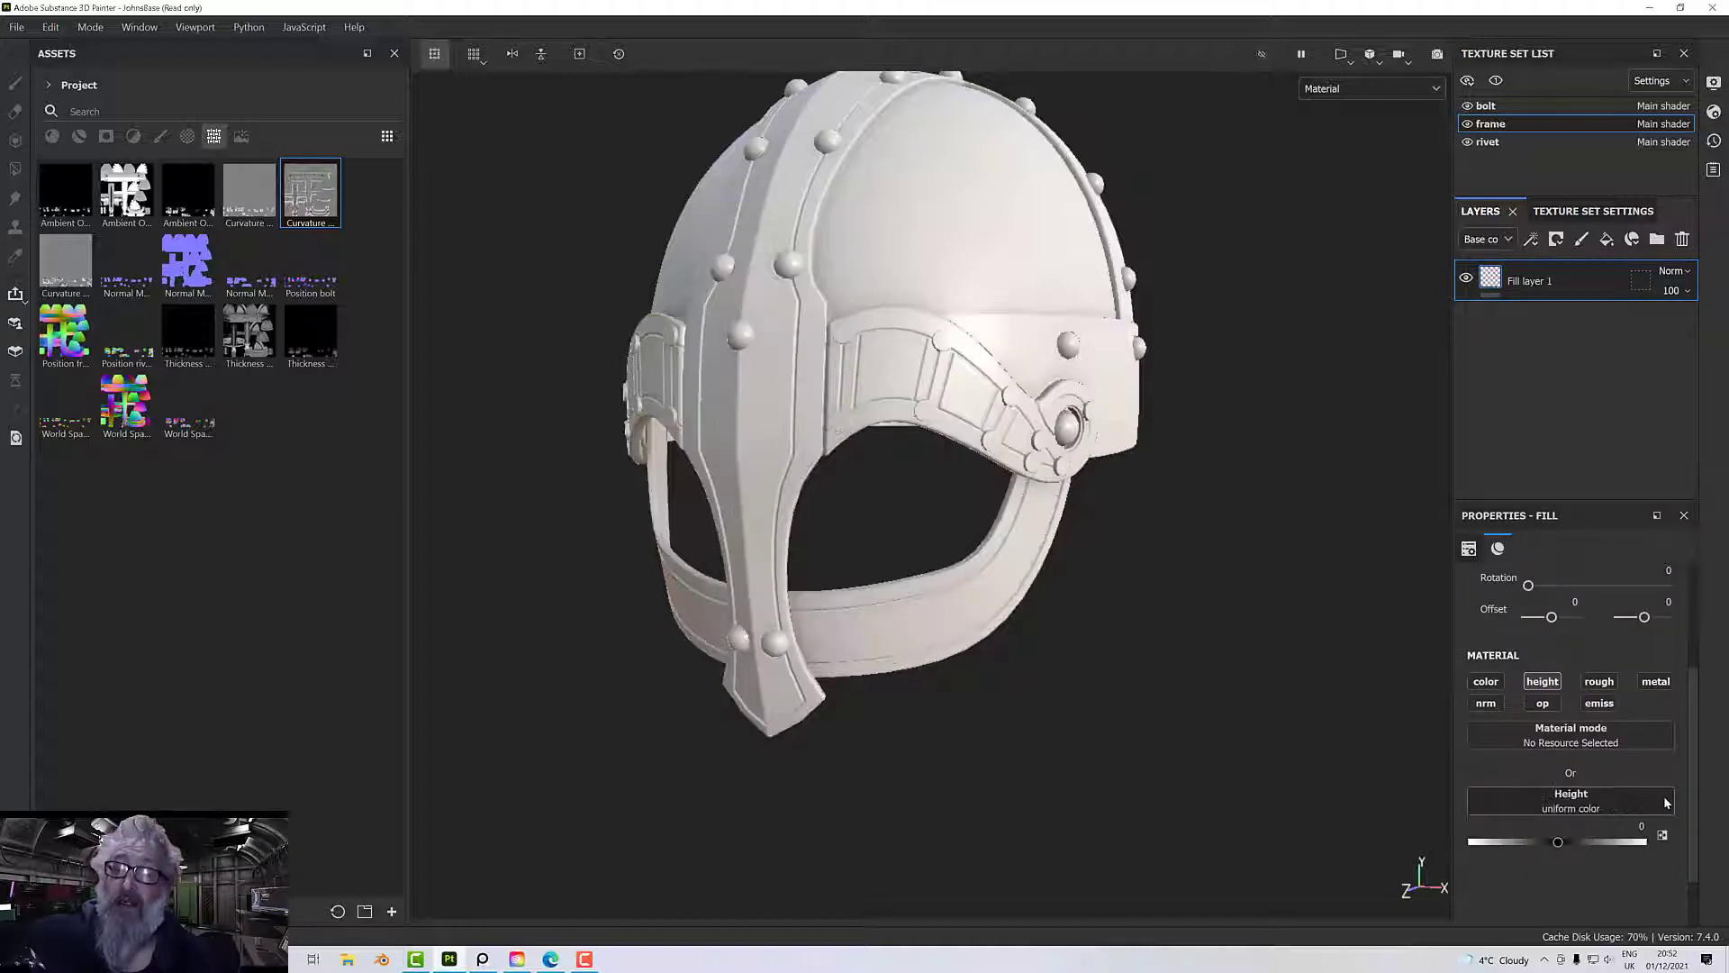
# - Add a black mask to Fill layer 1 and give it a fill using the curvature map from mesh frame as grayscale
pyautogui.rightClick(1554, 282)
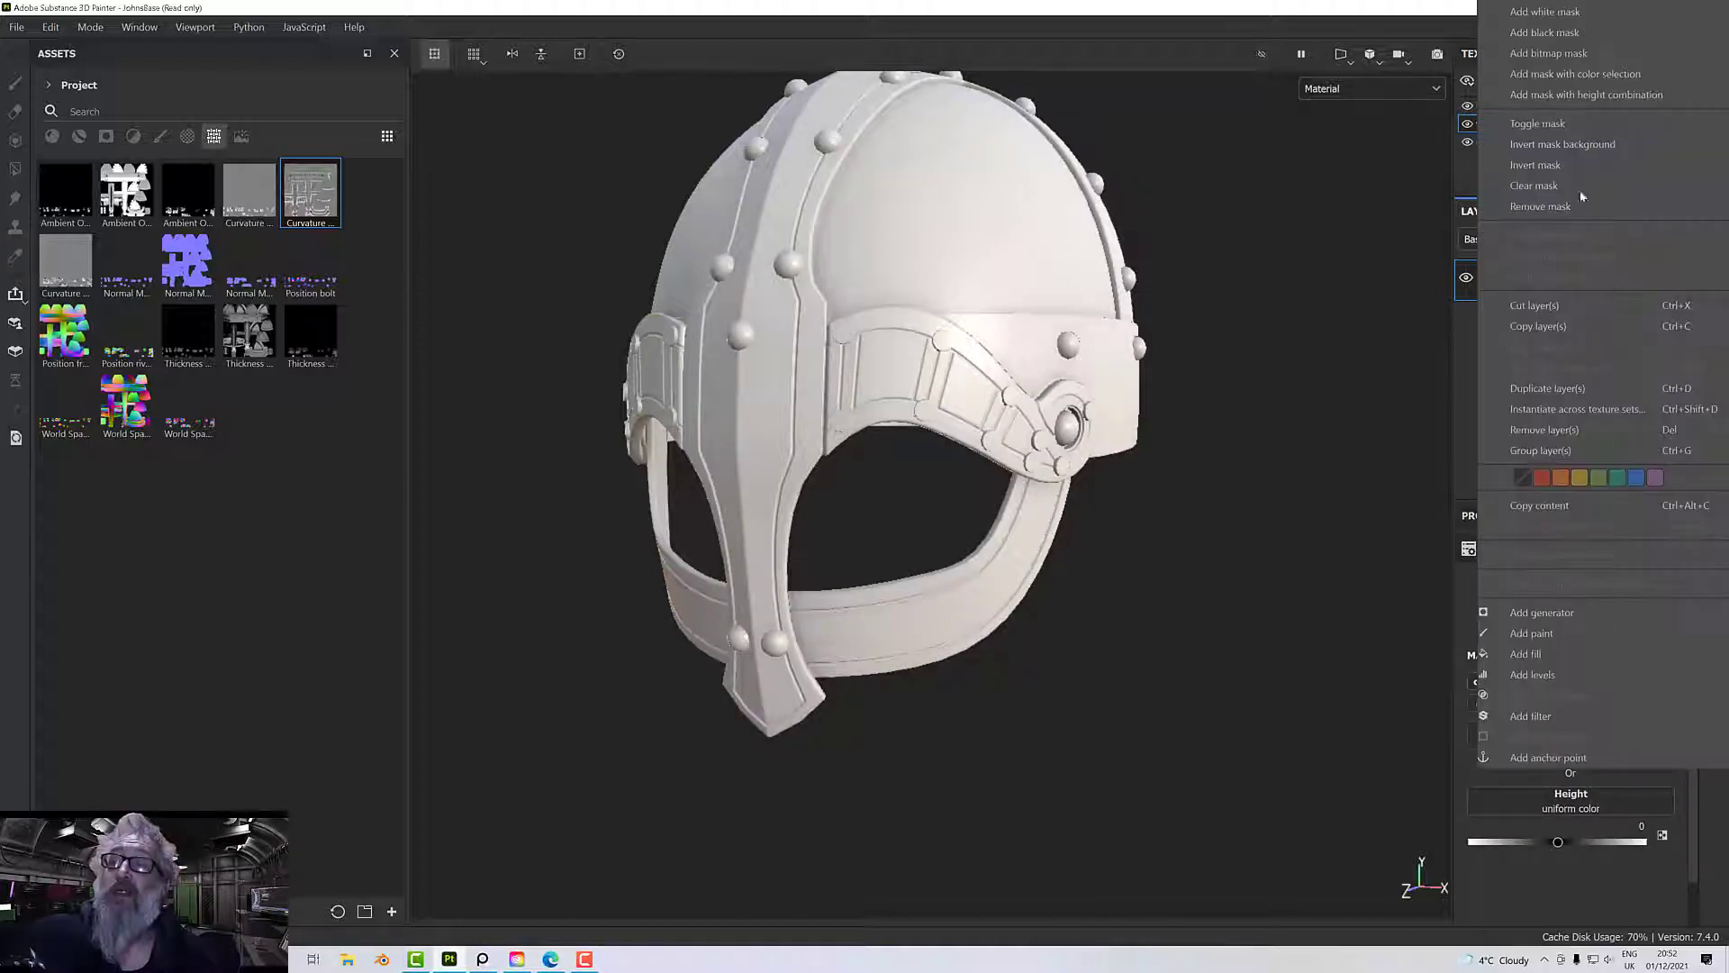
pyautogui.click(1569, 34)
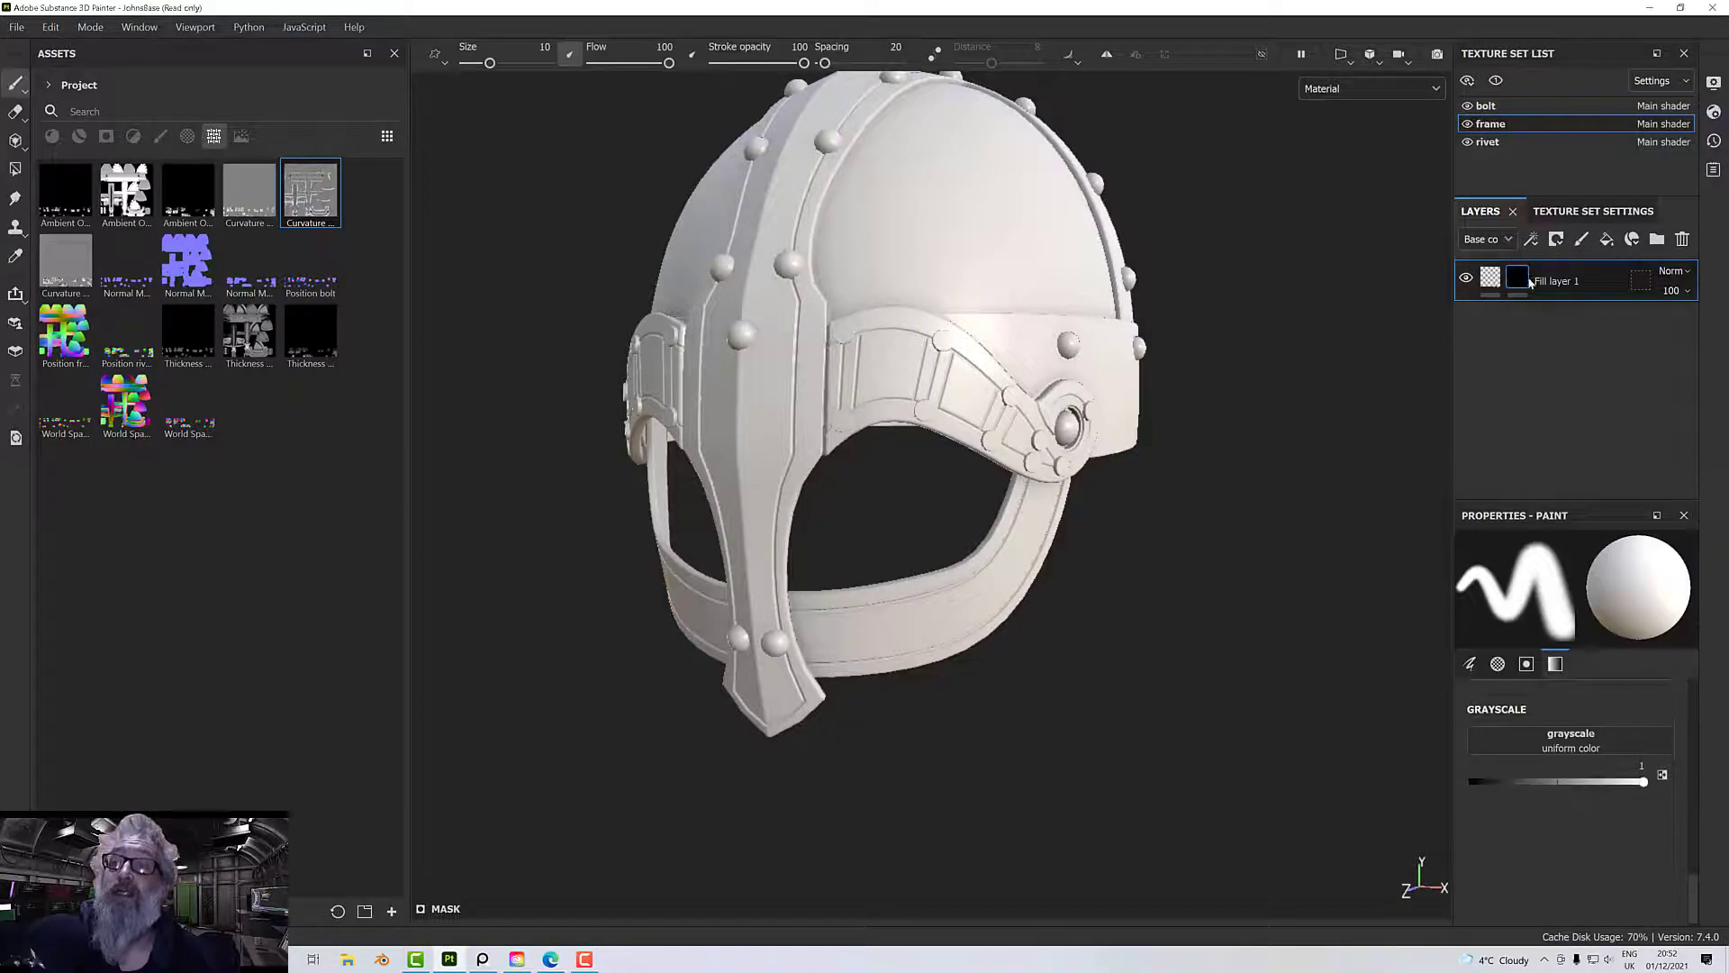
pyautogui.rightClick(1529, 282)
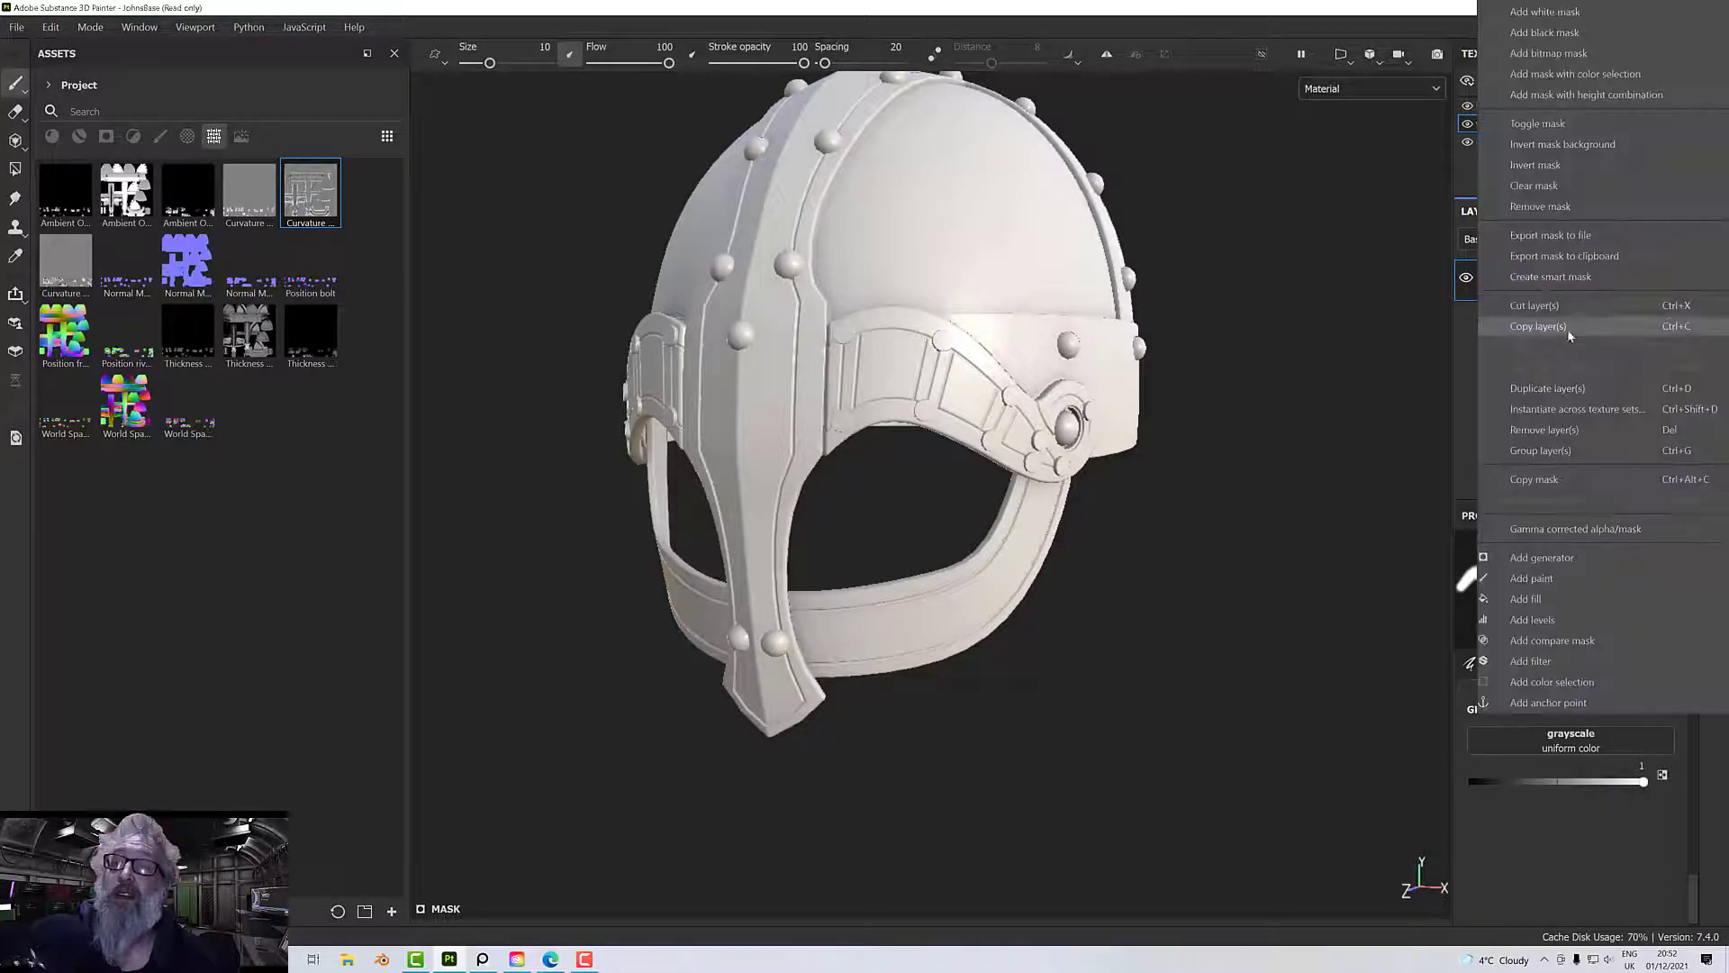
pyautogui.click(1560, 599)
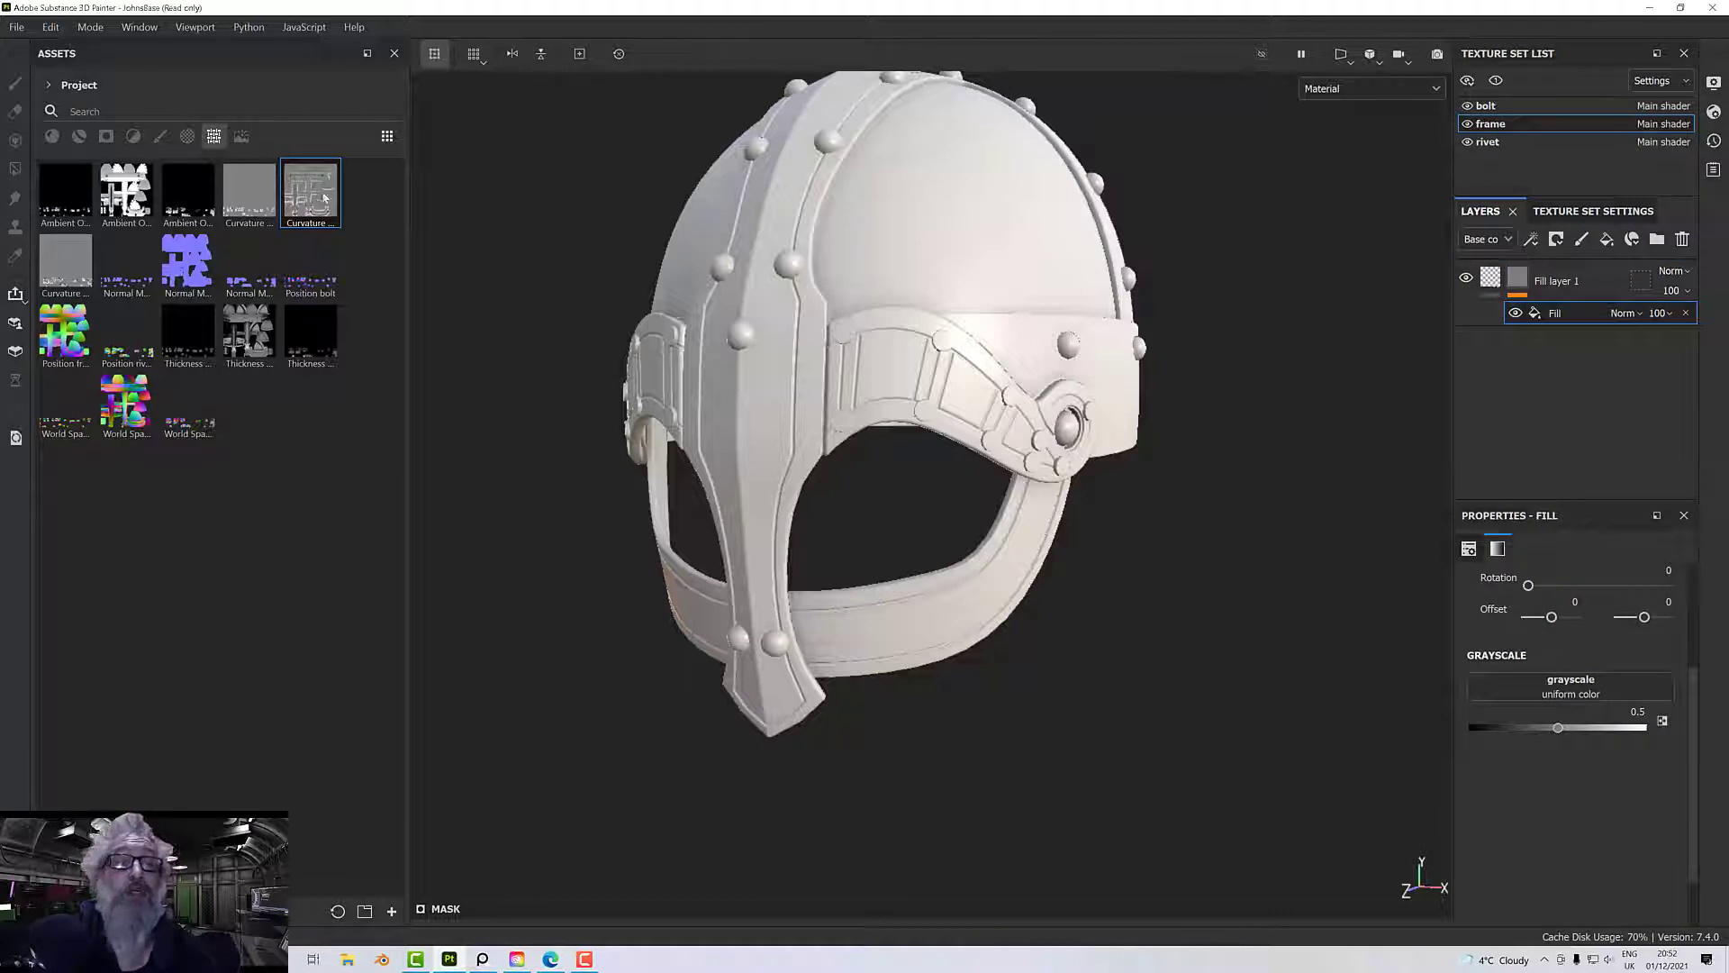
pyautogui.moveTo(324, 197); pyautogui.dragTo(1525, 687)
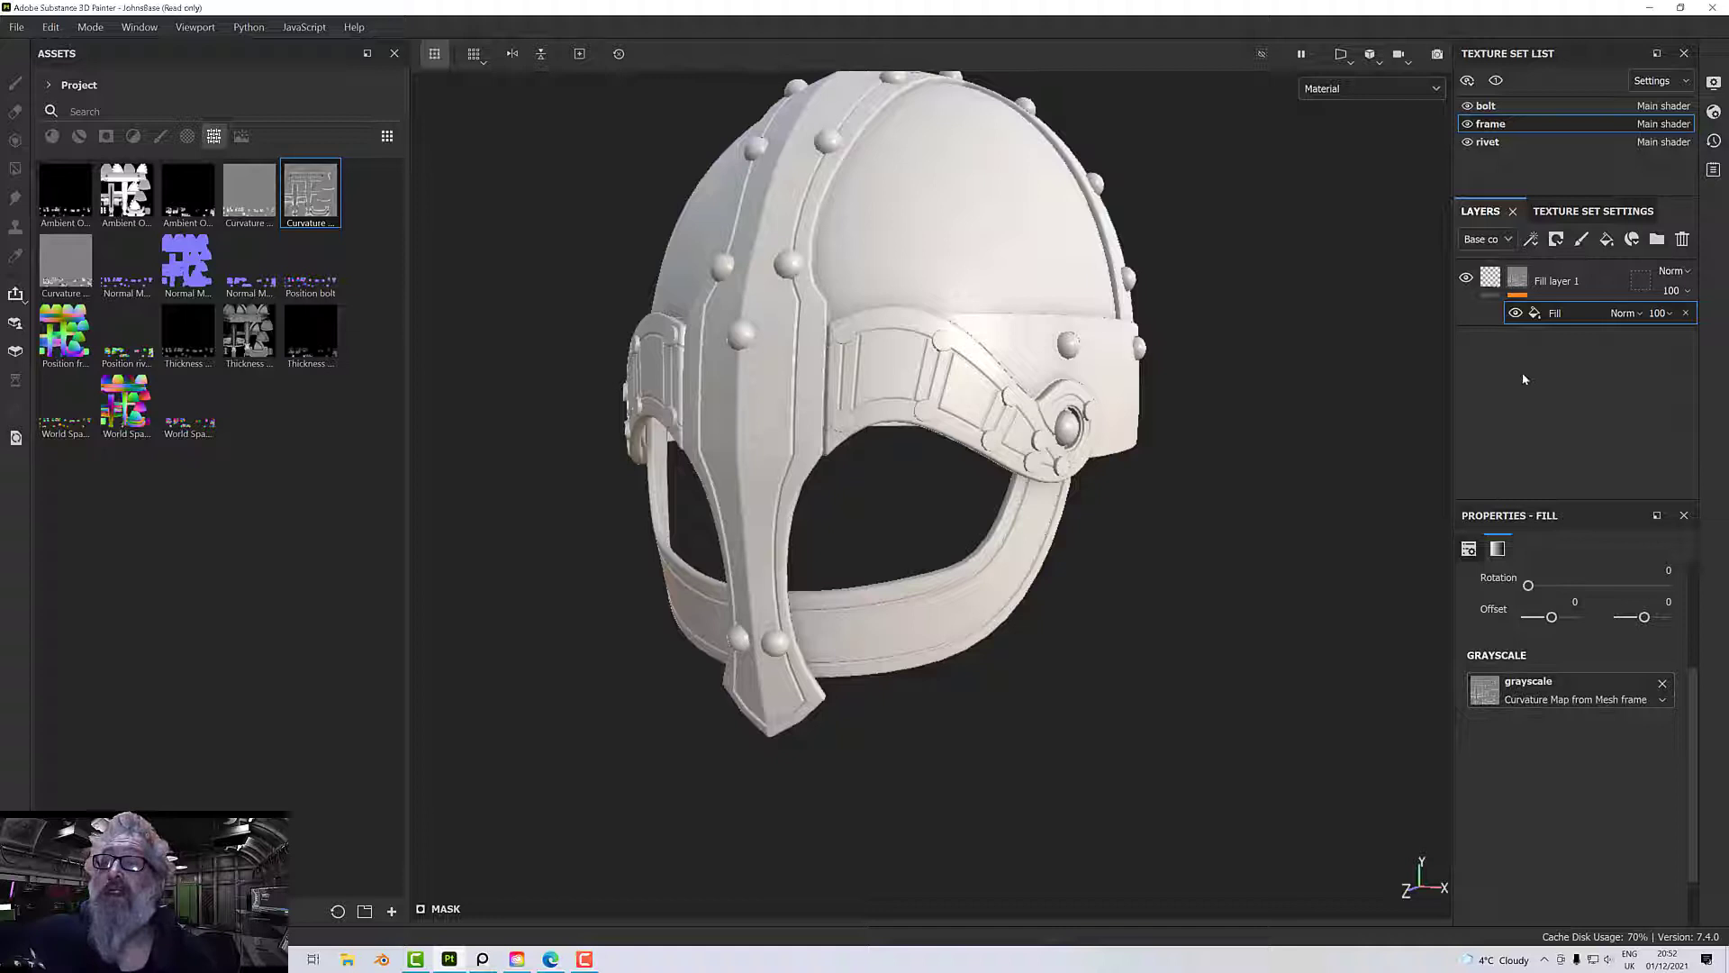
# - Set the uniform height of Fill layer 1 to 0.2828
pyautogui.click(1490, 279)
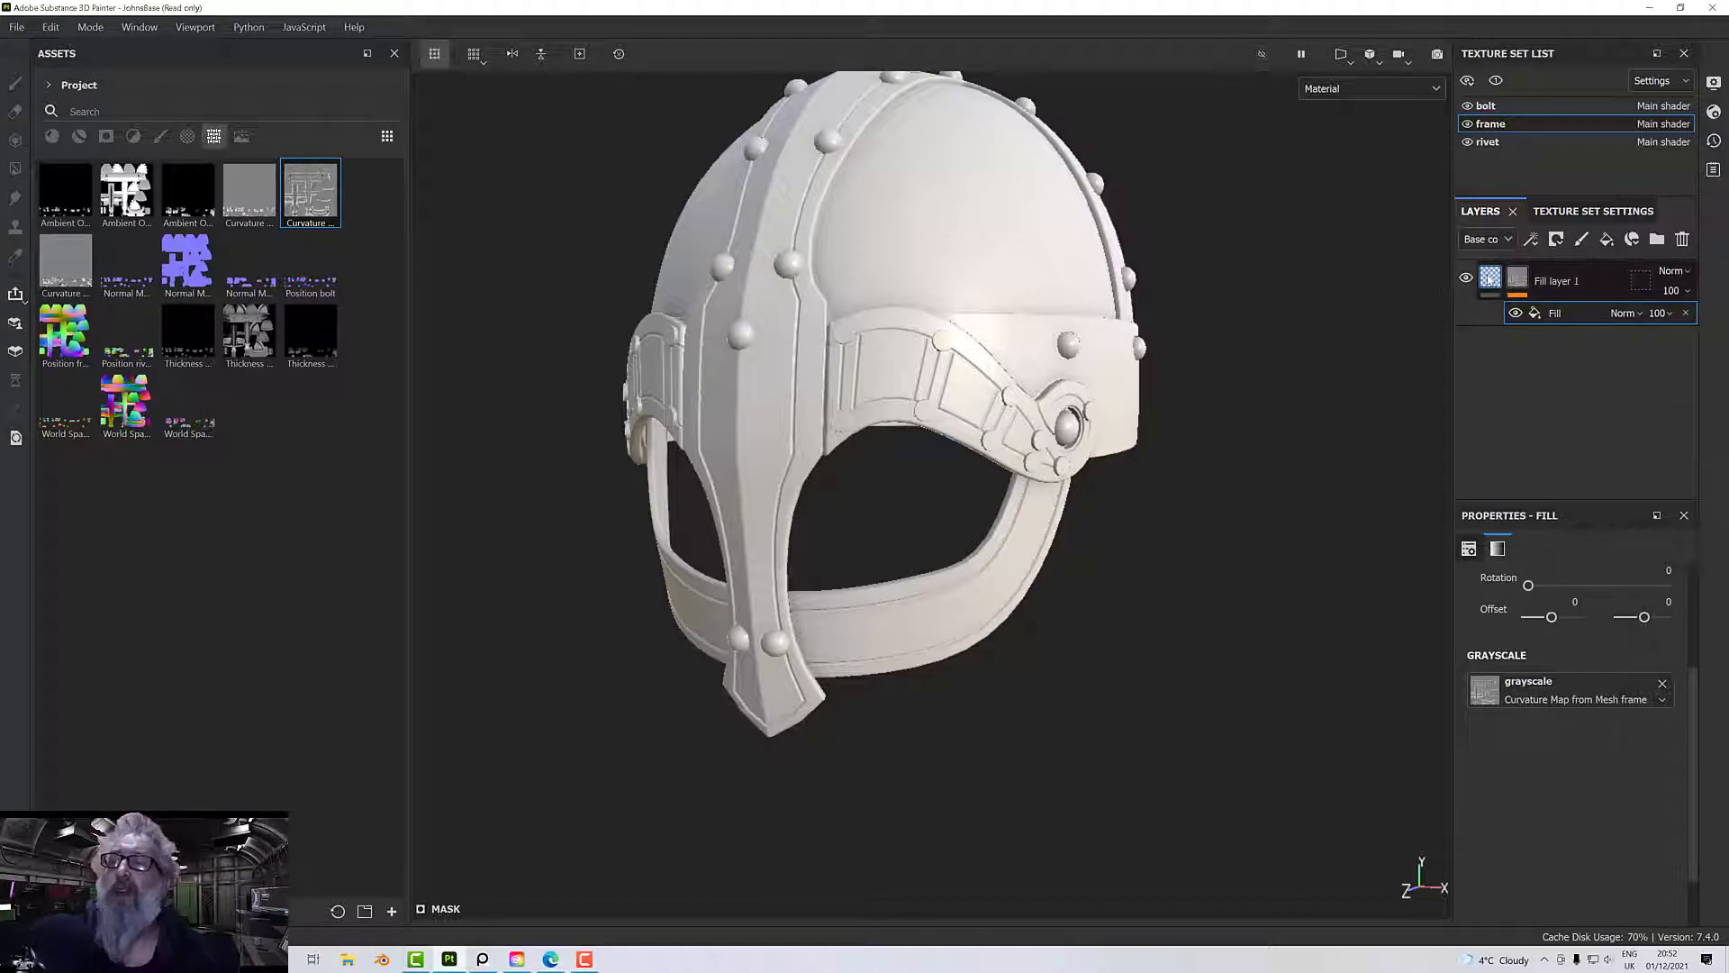
pyautogui.moveTo(1558, 842)
pyautogui.mouseDown()
pyautogui.moveTo(1624, 842)
pyautogui.moveTo(1562, 839)
pyautogui.mouseUp()
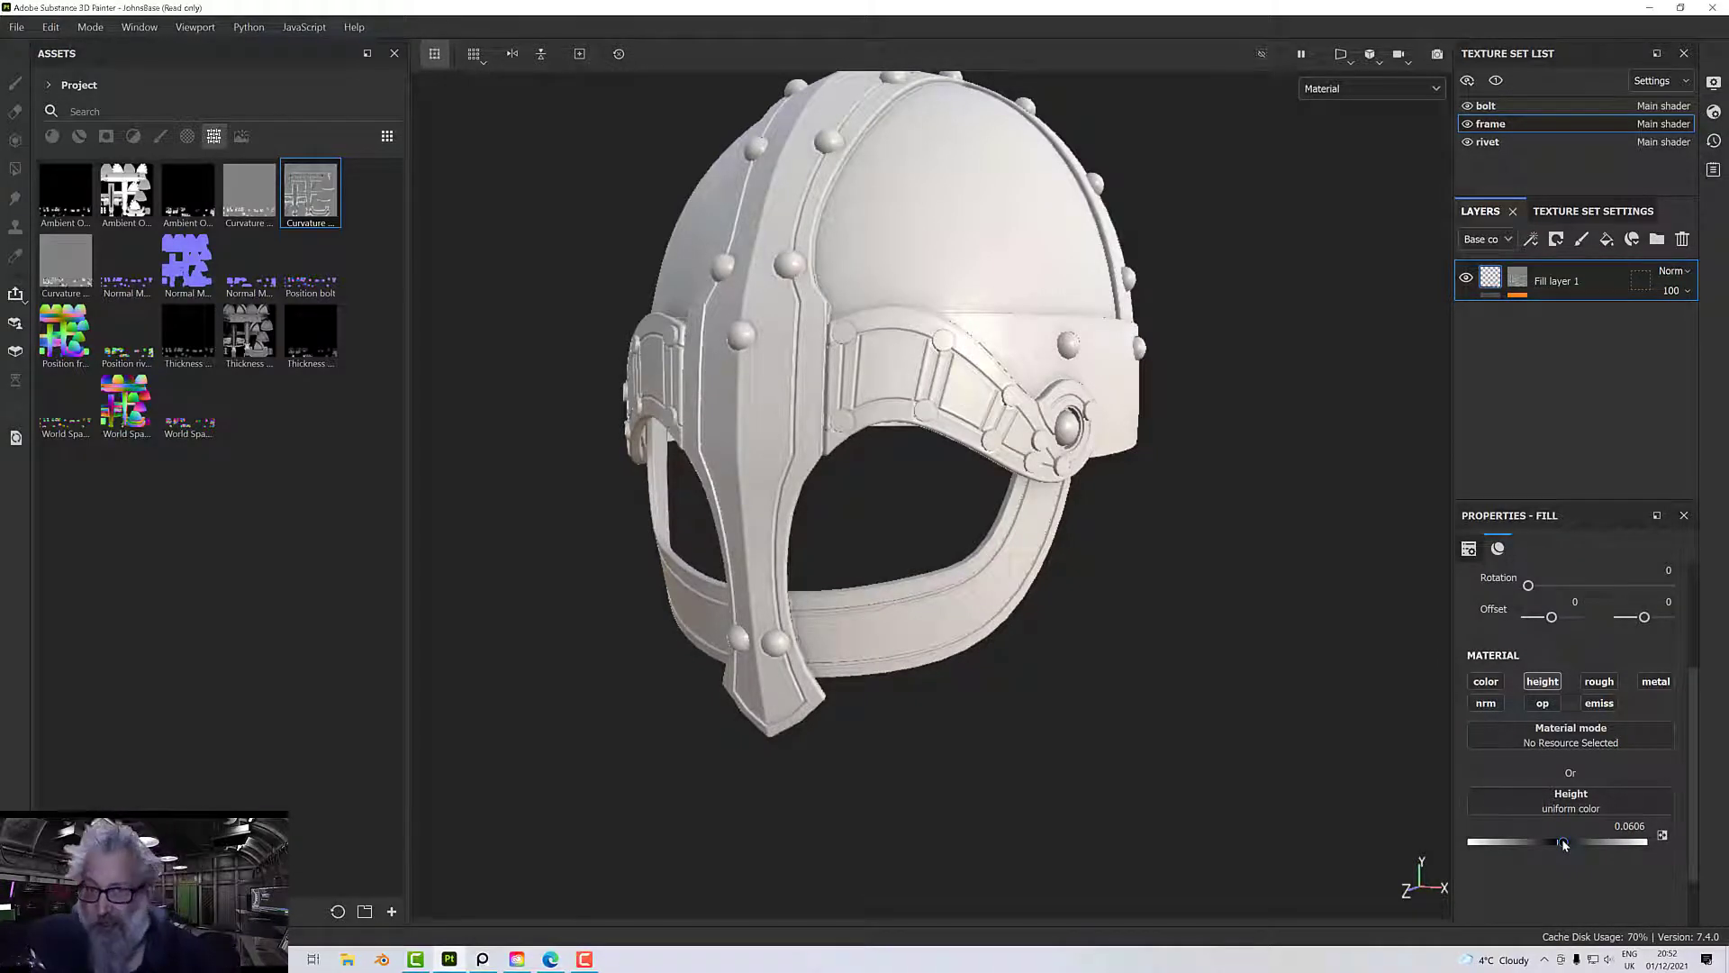
pyautogui.keyDown('alt'); pyautogui.moveTo(1094, 450); pyautogui.dragTo(1063, 444); pyautogui.keyUp('alt')
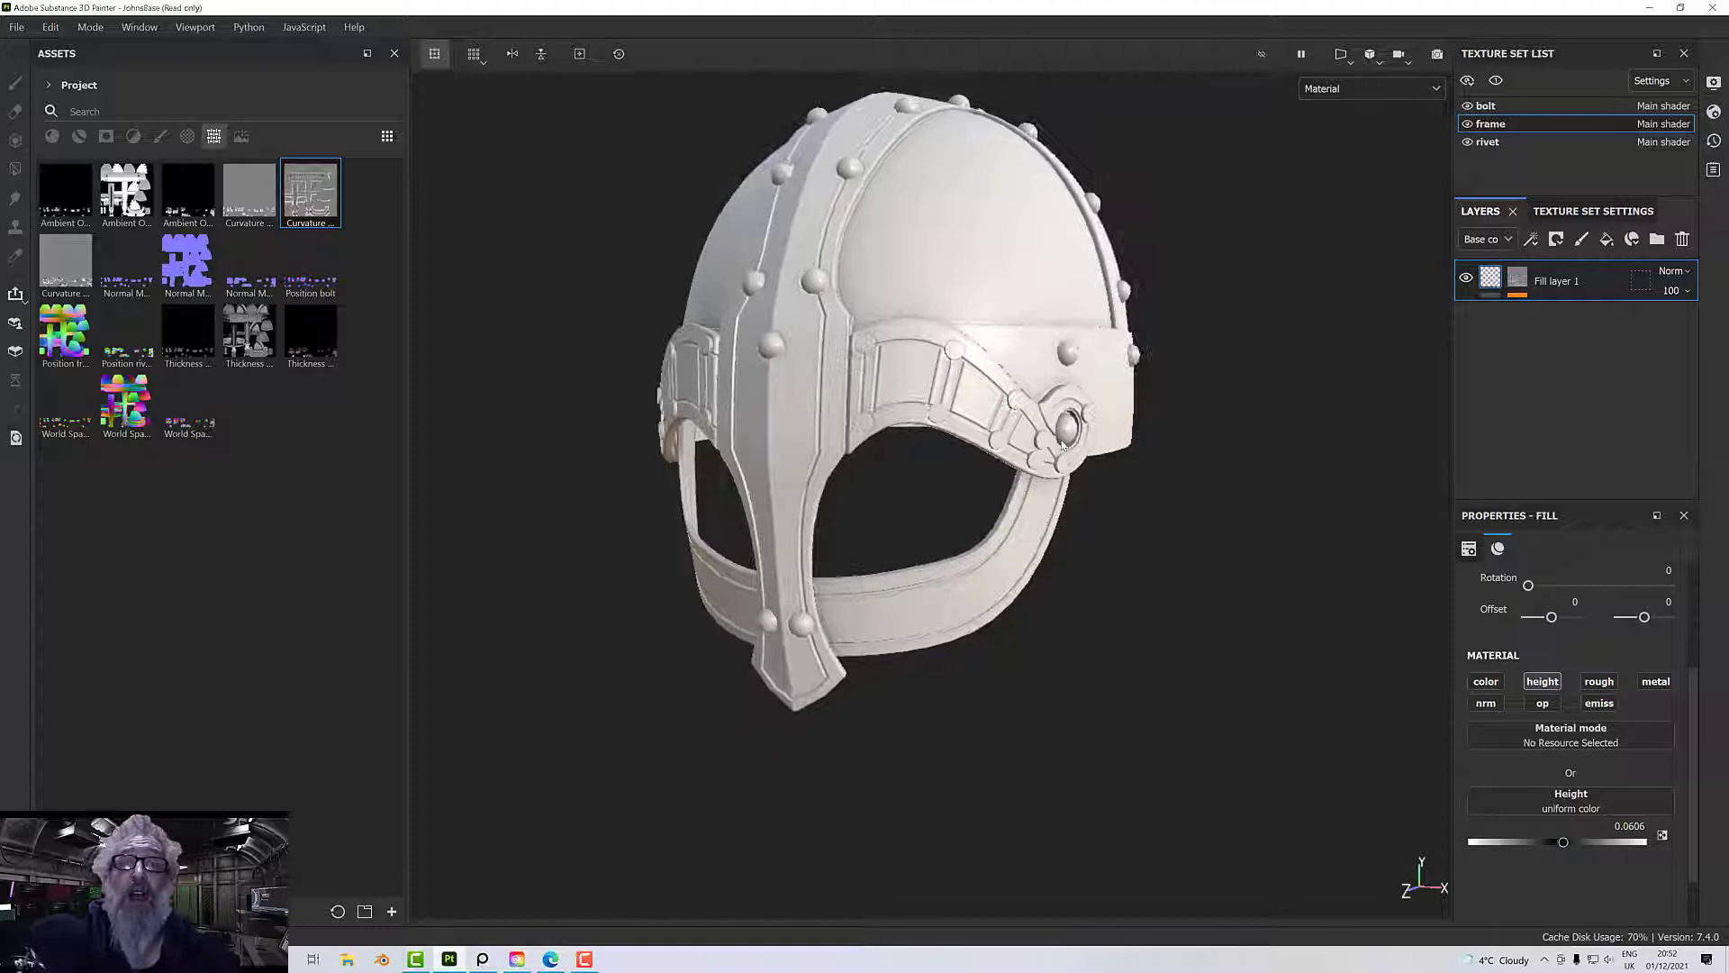
pyautogui.scroll(6, 1063, 444)
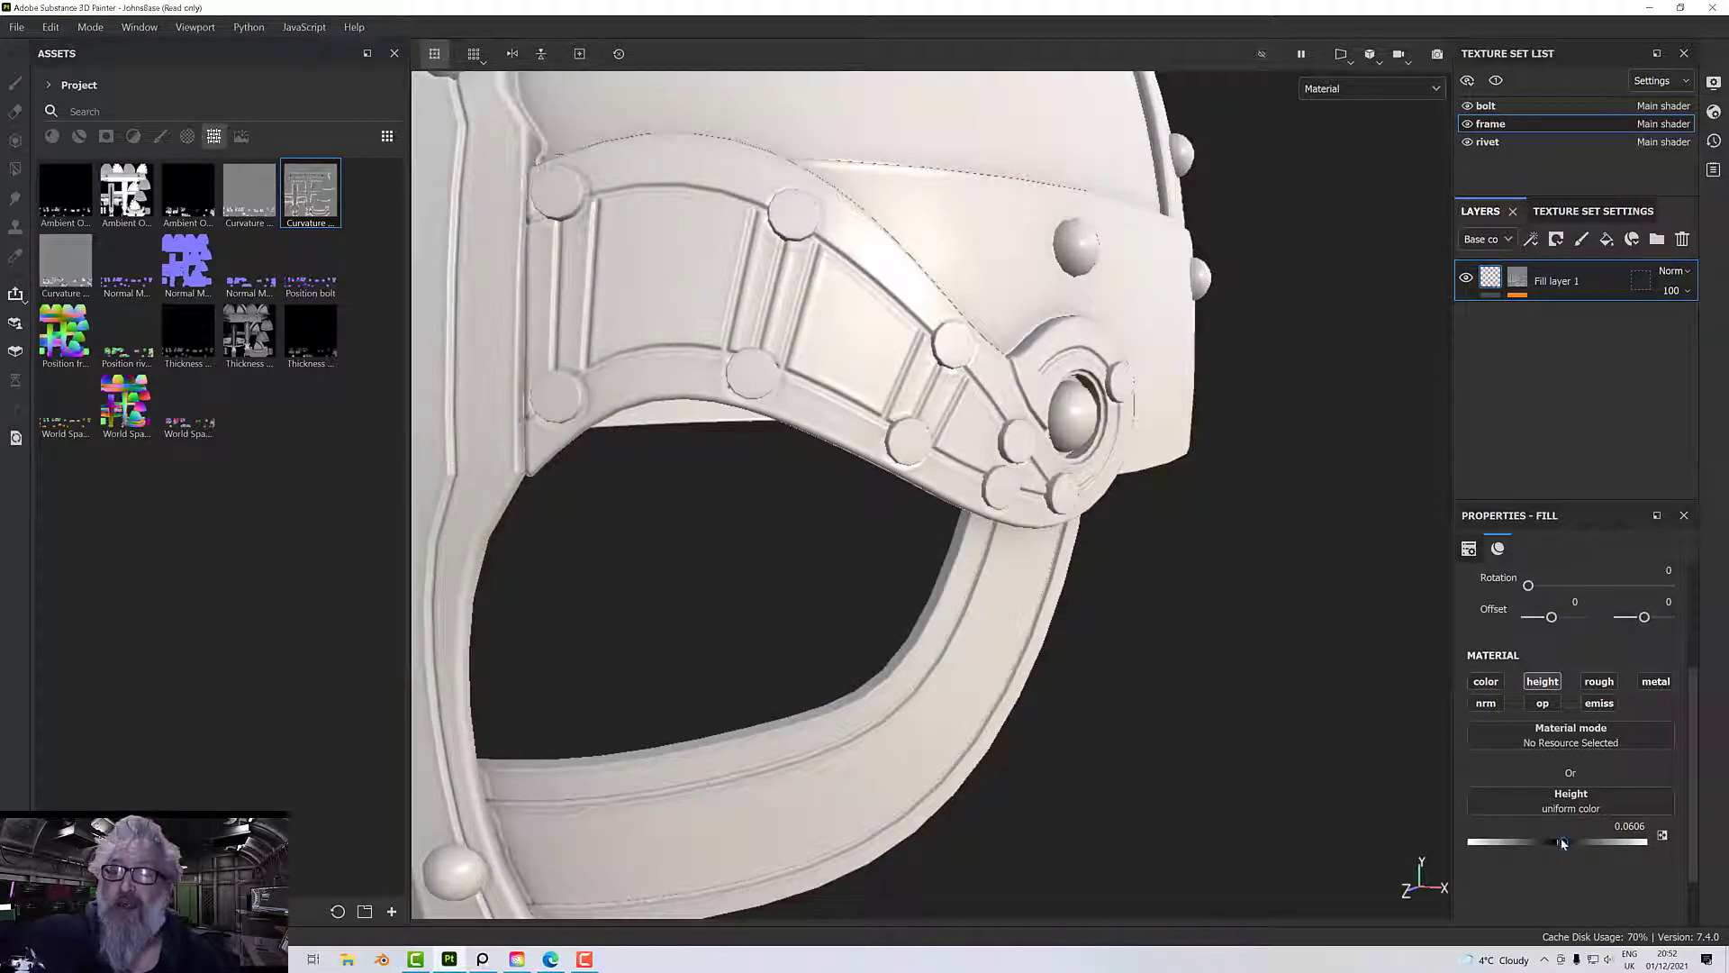
pyautogui.moveTo(1563, 842); pyautogui.dragTo(1583, 843)
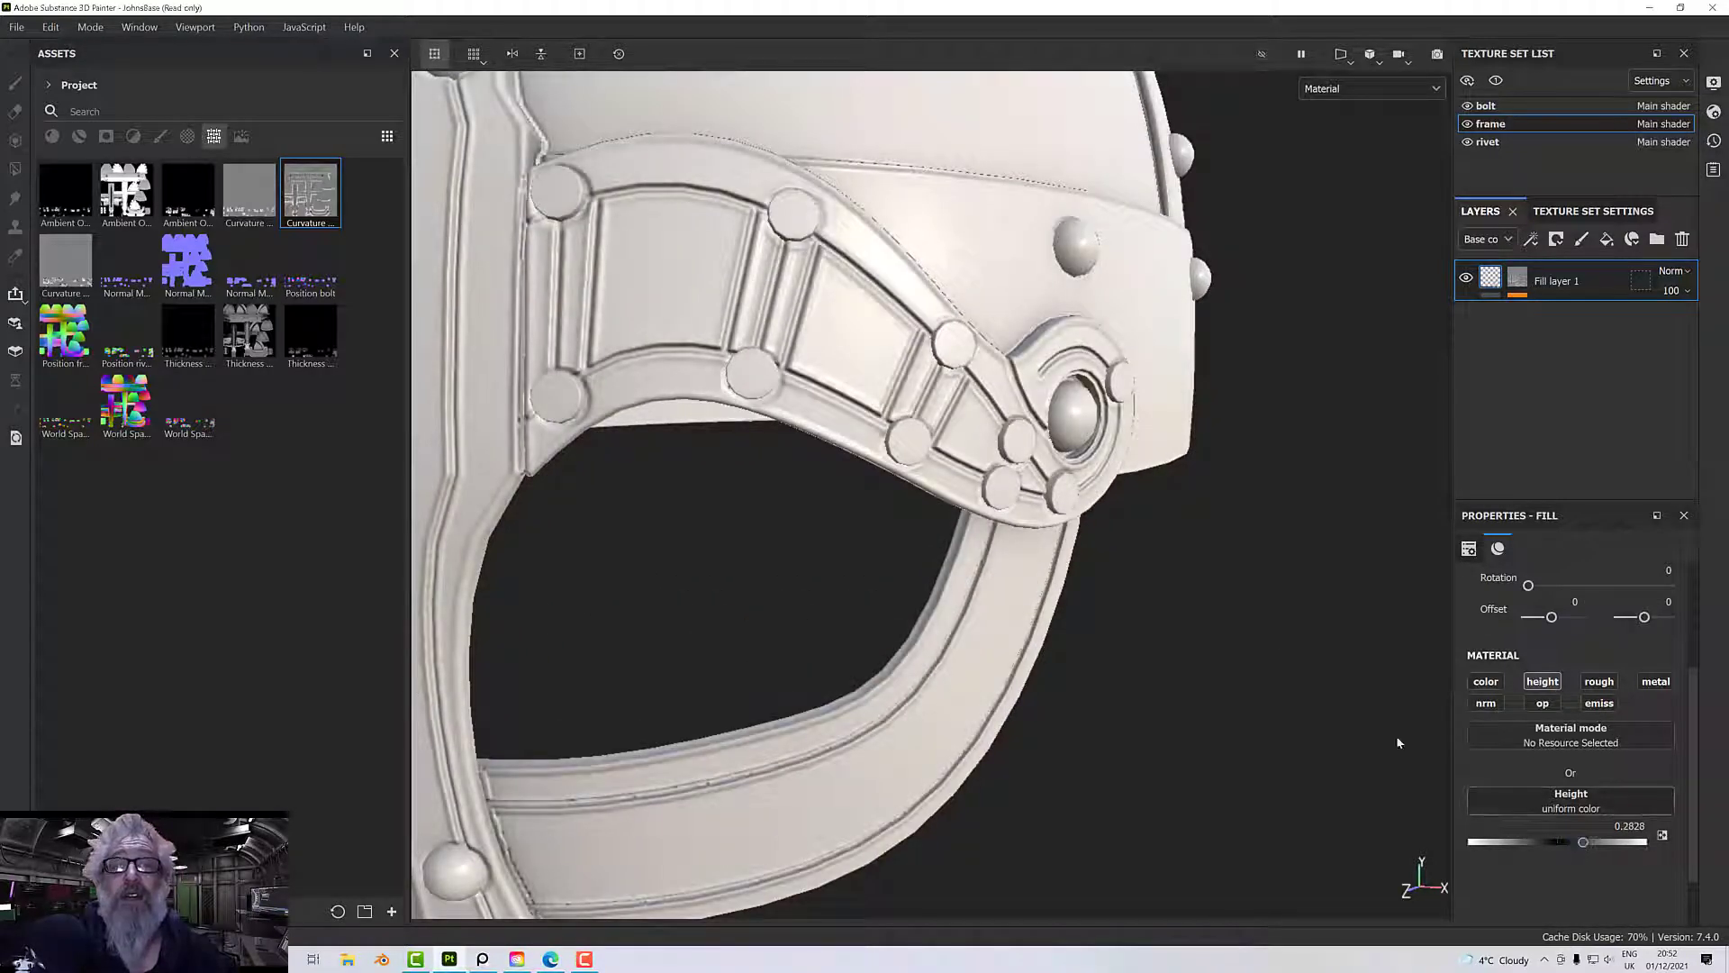
# - Examine the masked height relief around the helmet, comparing it with Fill layer 1 hidden and shown
pyautogui.scroll(-4, 996, 571)
pyautogui.scroll(5, 1120, 610)
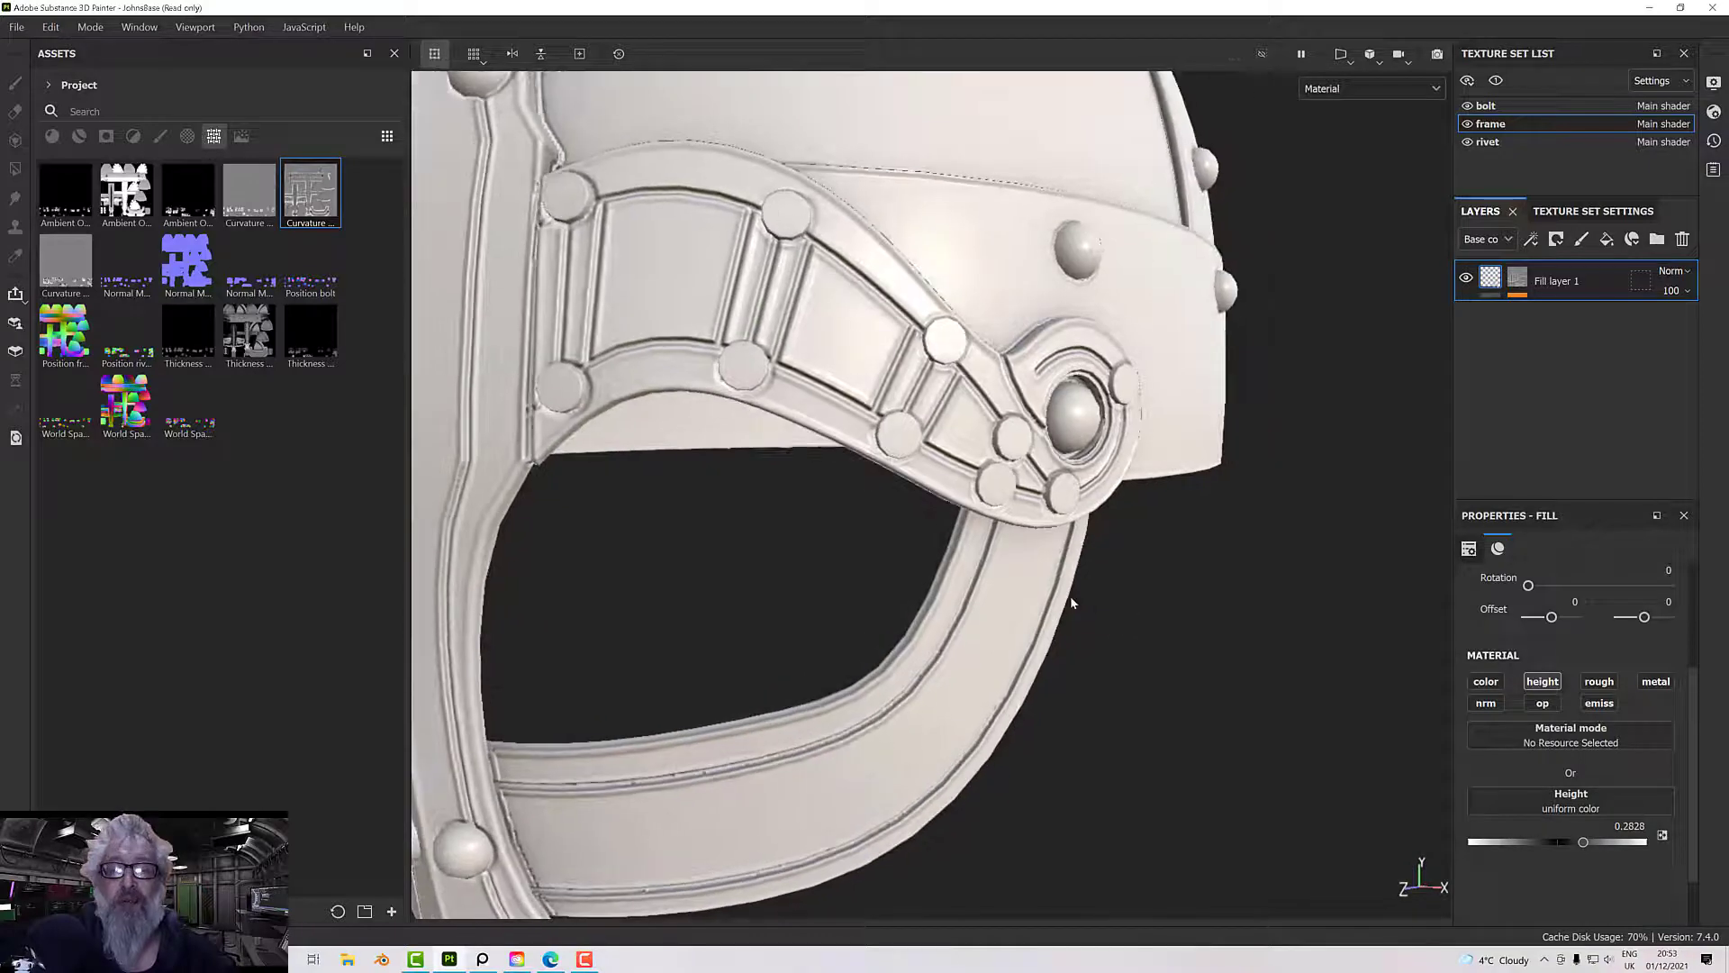
pyautogui.scroll(-3, 1070, 597)
pyautogui.moveTo(1068, 598)
pyautogui.keyDown('alt'); pyautogui.mouseDown()
pyautogui.moveTo(1189, 505)
pyautogui.moveTo(1266, 532)
pyautogui.moveTo(1059, 617)
pyautogui.mouseUp(); pyautogui.keyUp('alt')
pyautogui.scroll(3, 1189, 505)
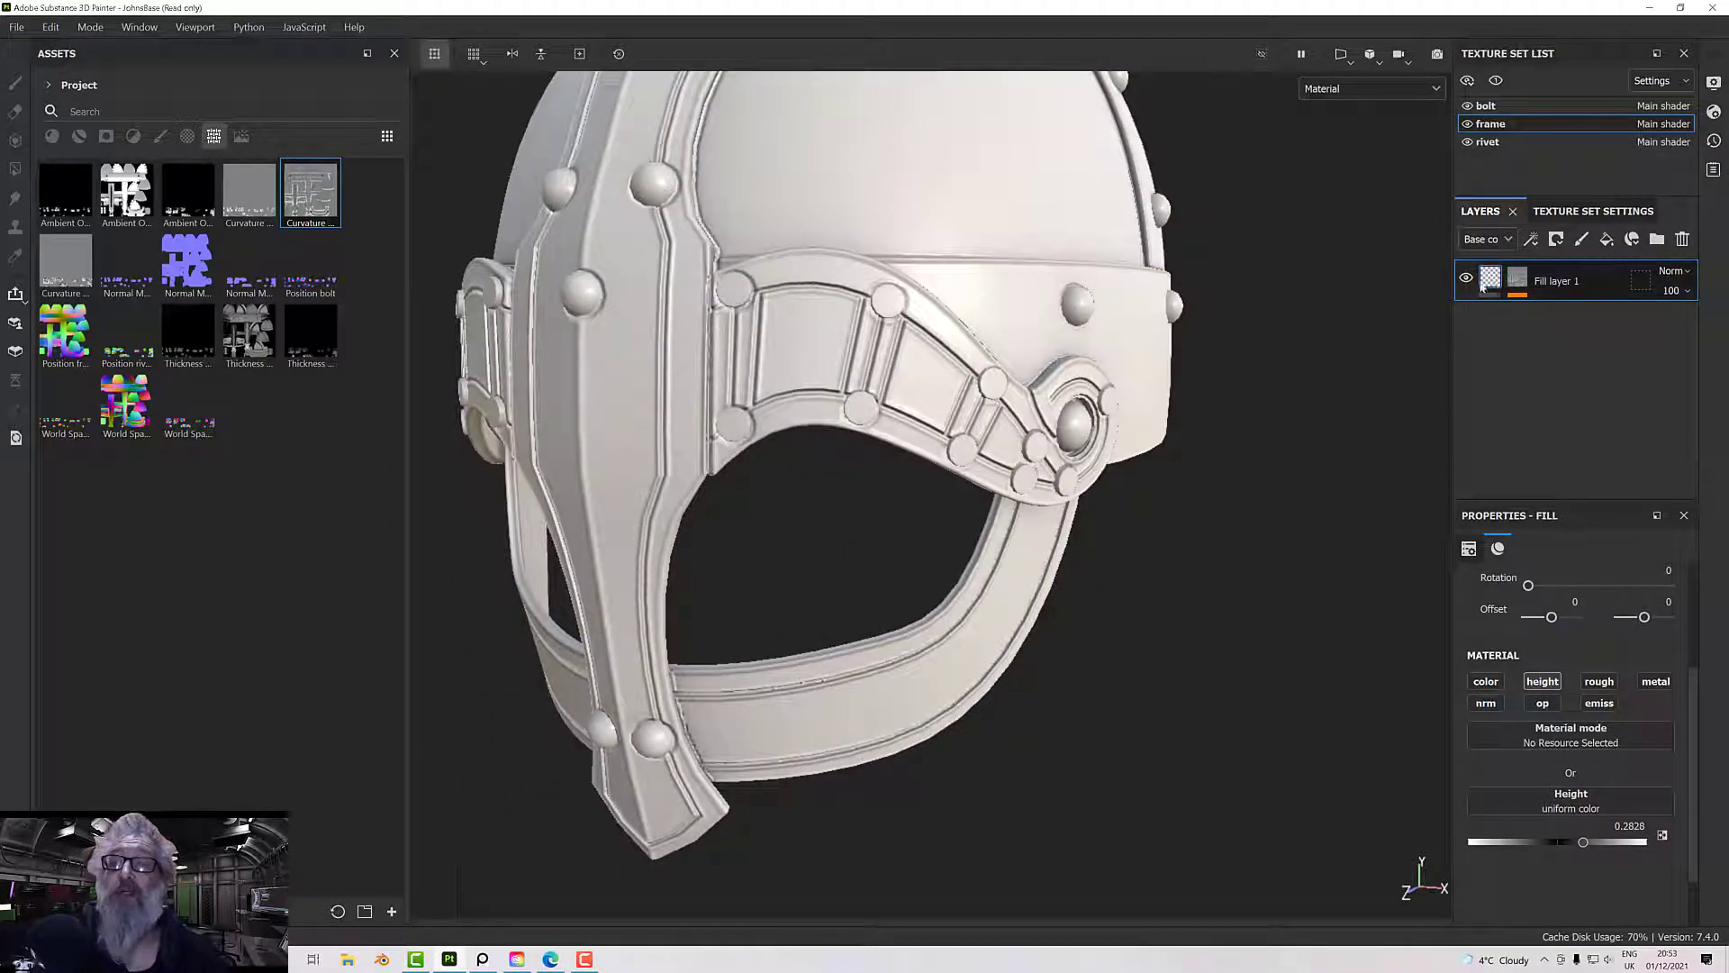
pyautogui.keyDown('alt'); pyautogui.moveTo(1119, 505); pyautogui.dragTo(1100, 450); pyautogui.keyUp('alt')
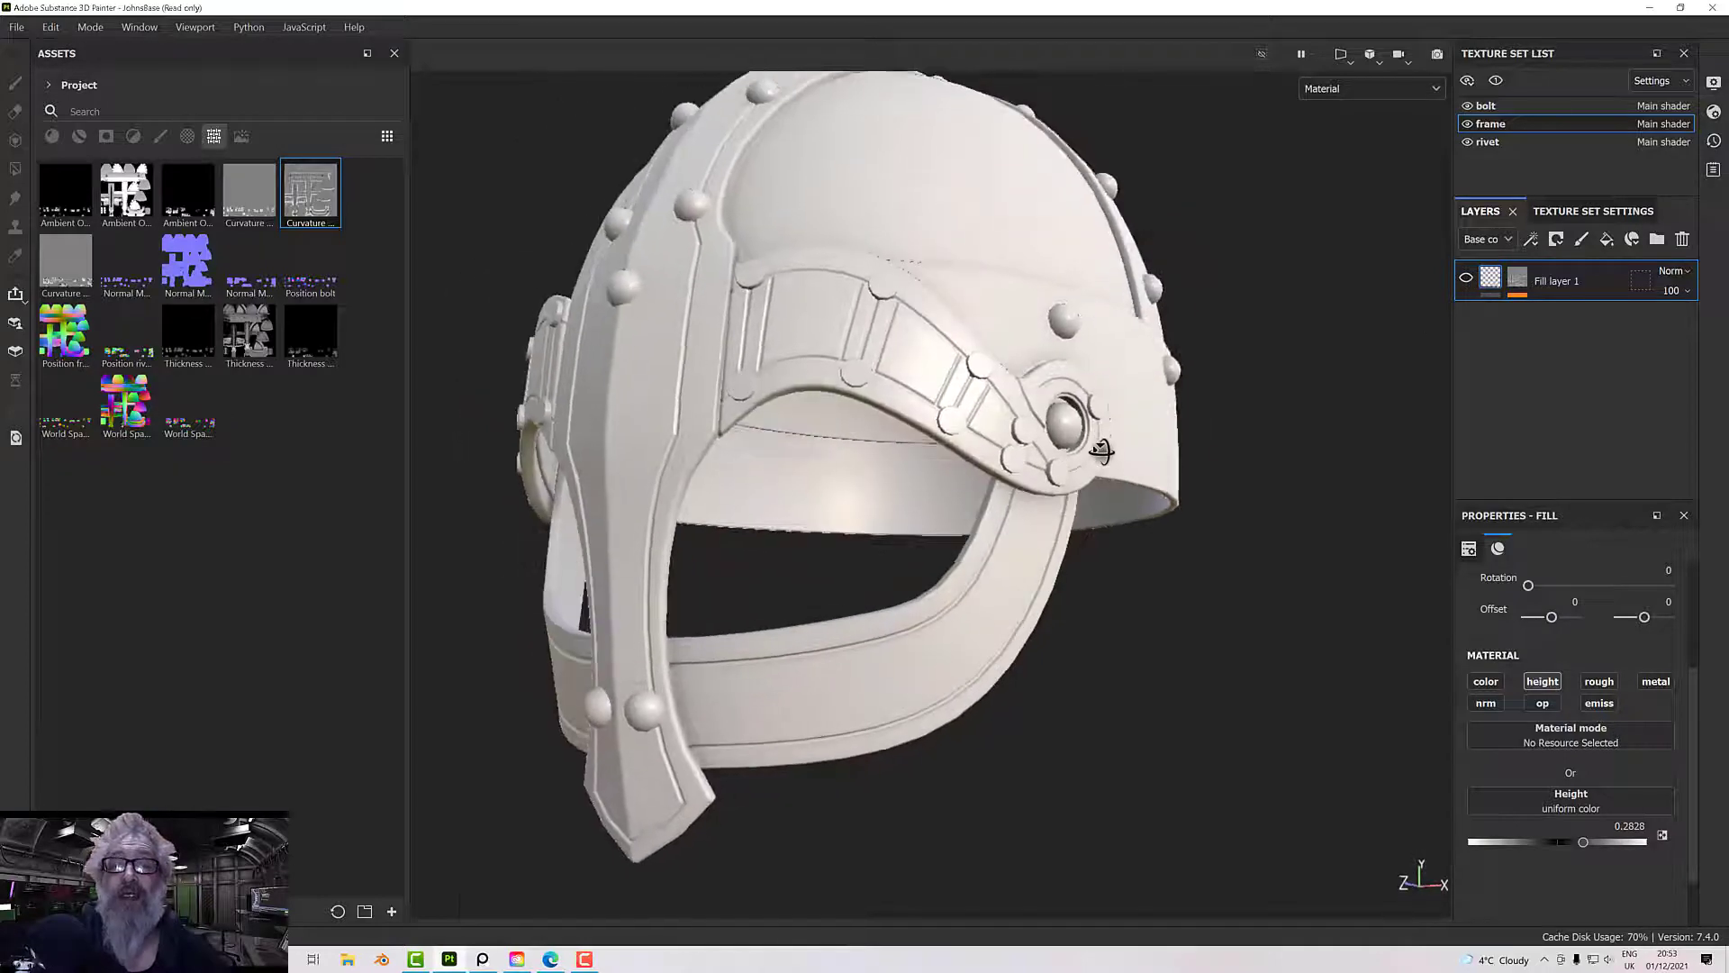
pyautogui.keyDown('alt'); pyautogui.moveTo(864, 302); pyautogui.dragTo(1035, 360); pyautogui.keyUp('alt')
pyautogui.click(1467, 281)
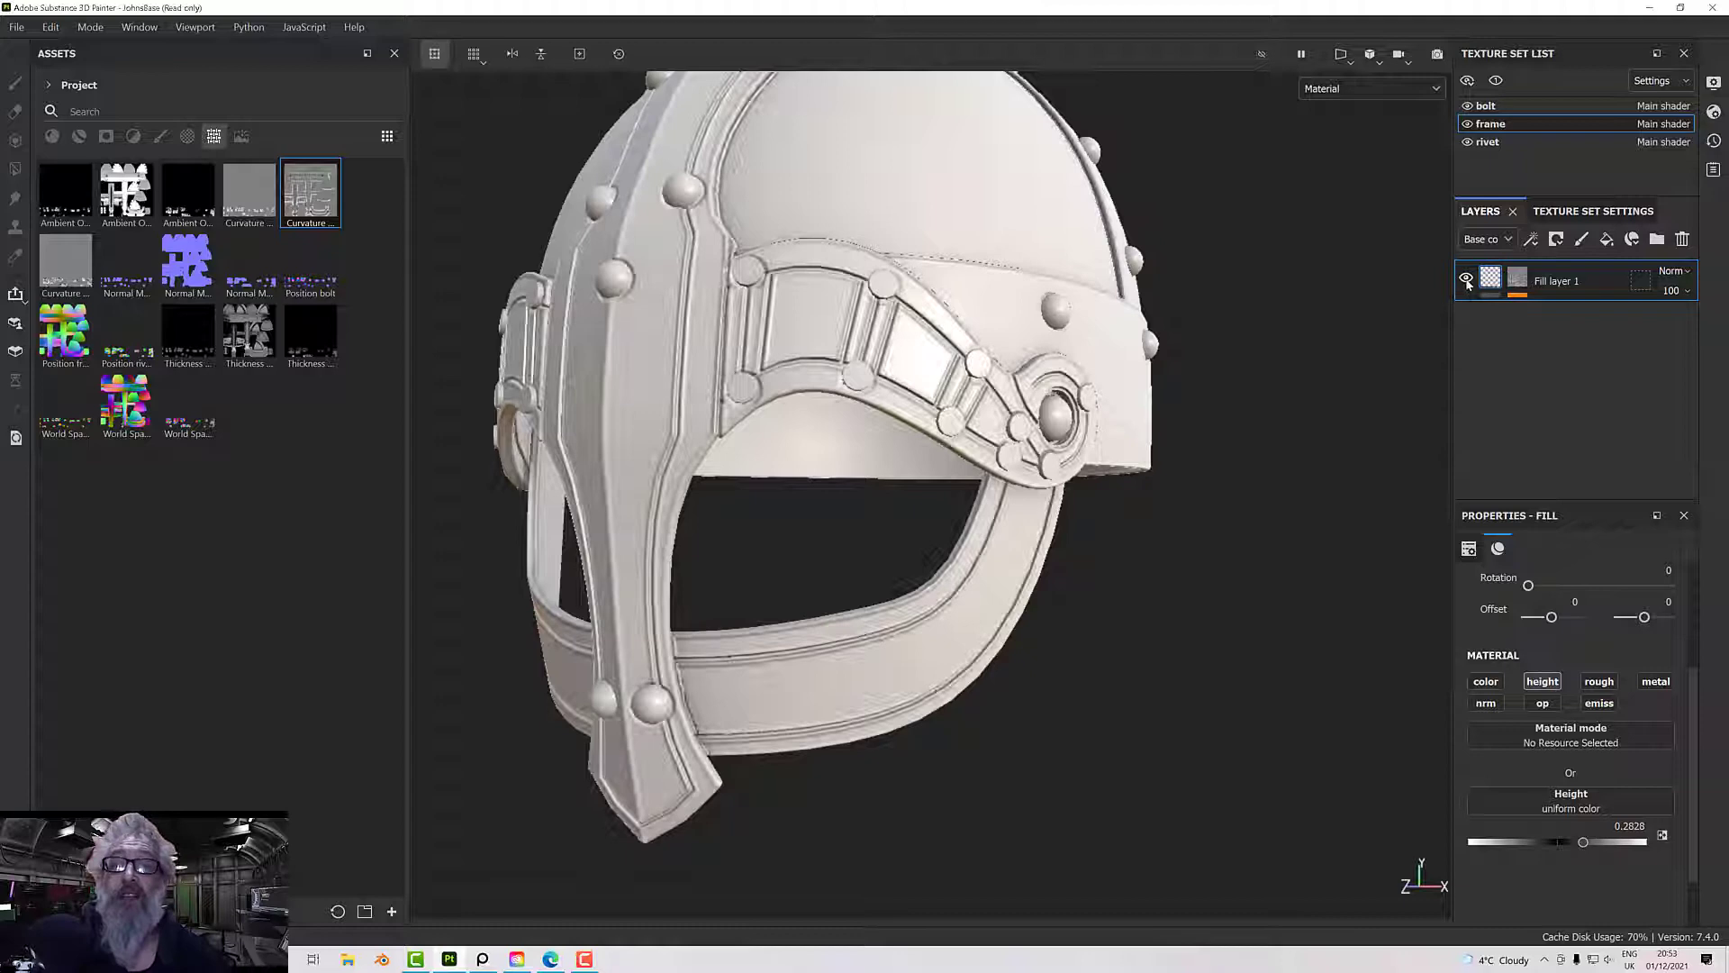
pyautogui.keyDown('alt'); pyautogui.moveTo(957, 414); pyautogui.dragTo(1170, 423); pyautogui.keyUp('alt')
pyautogui.scroll(3, 1196, 450)
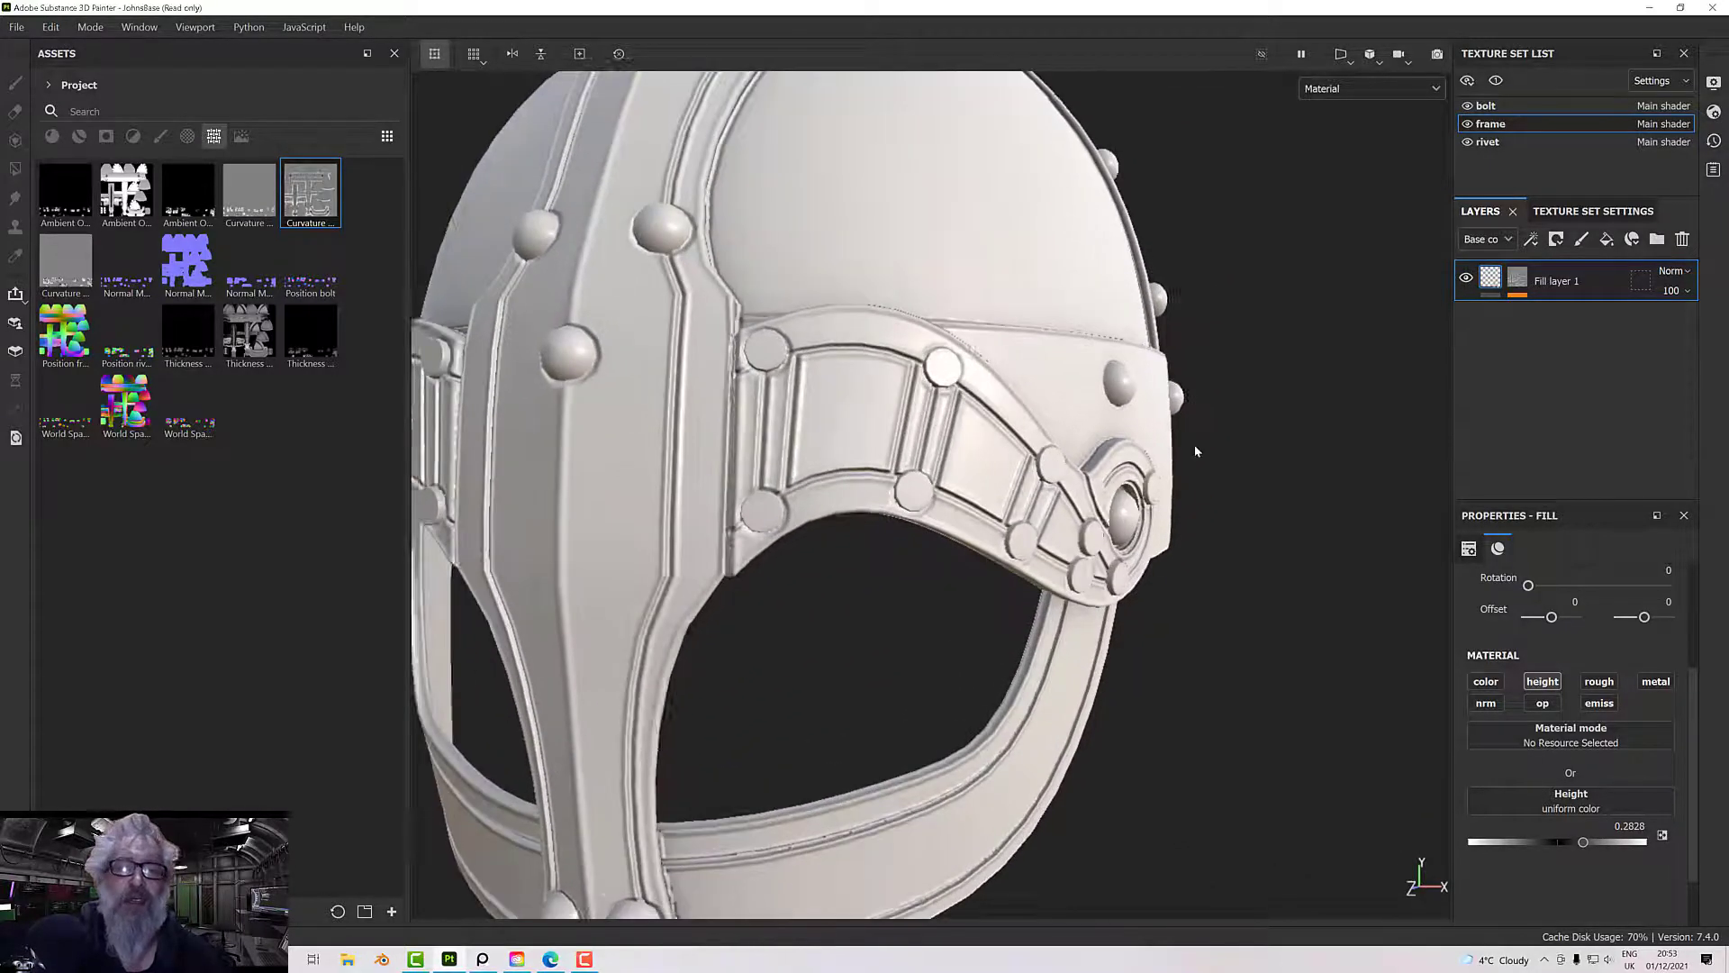
pyautogui.scroll(-5, 1195, 445)
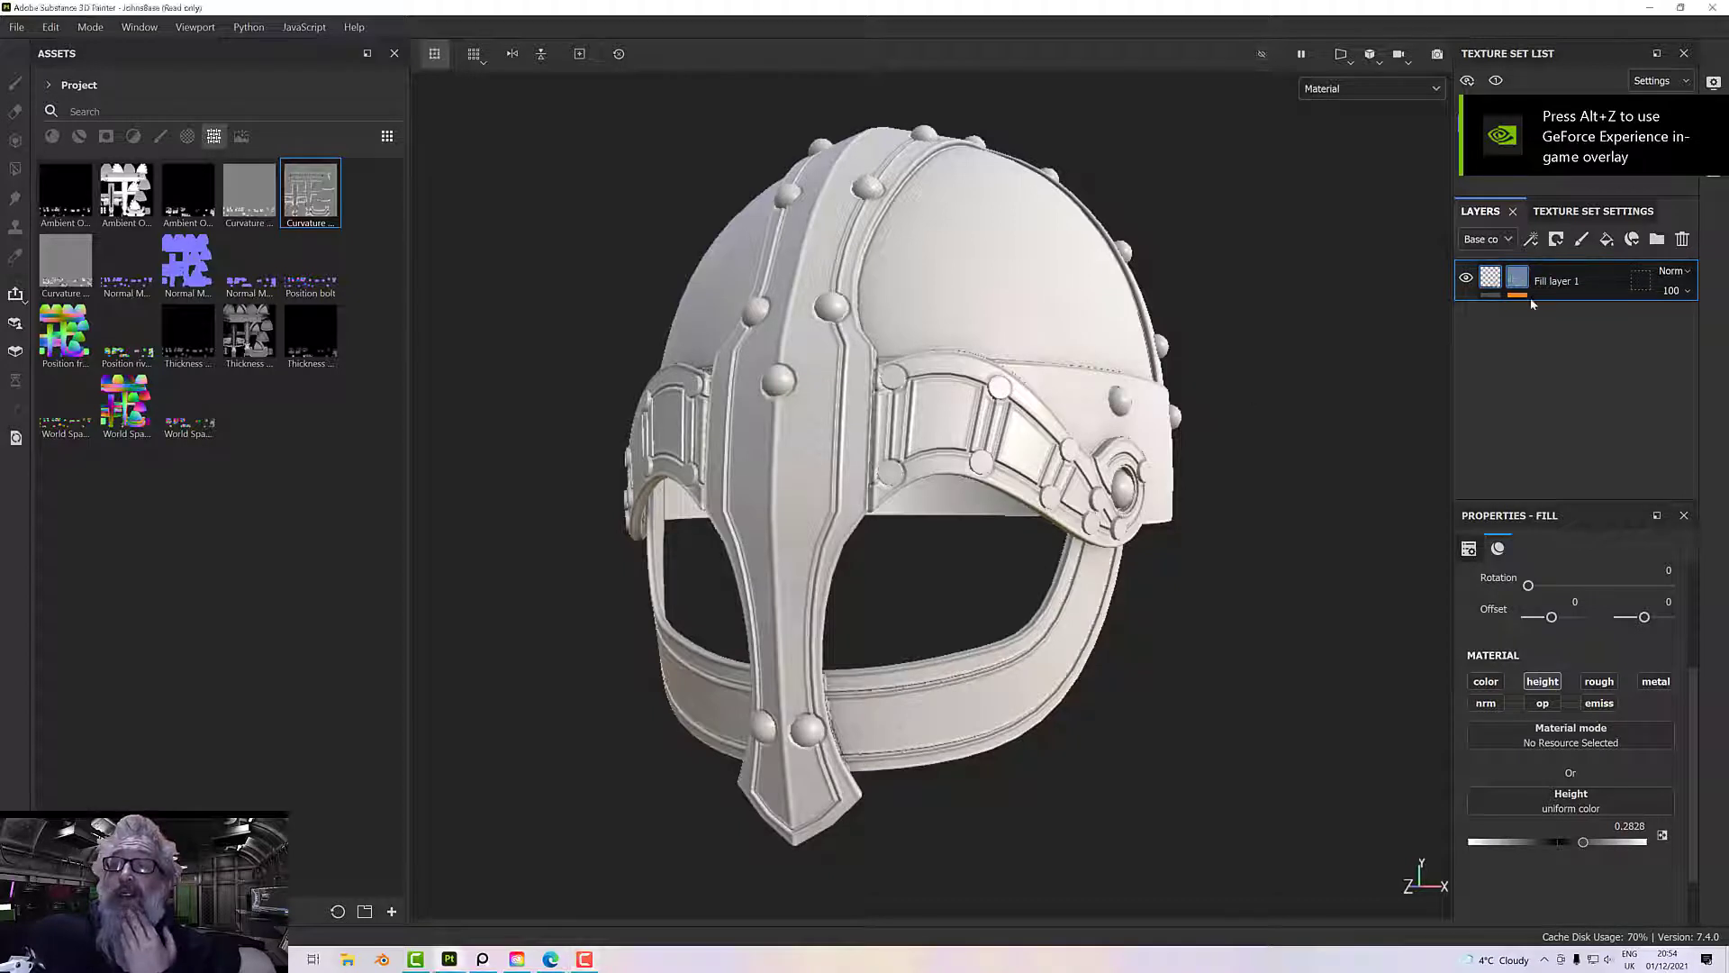
# - Add a second fill layer above Fill layer 1 and search the materials in all libraries for "steel"
pyautogui.click(1607, 241)
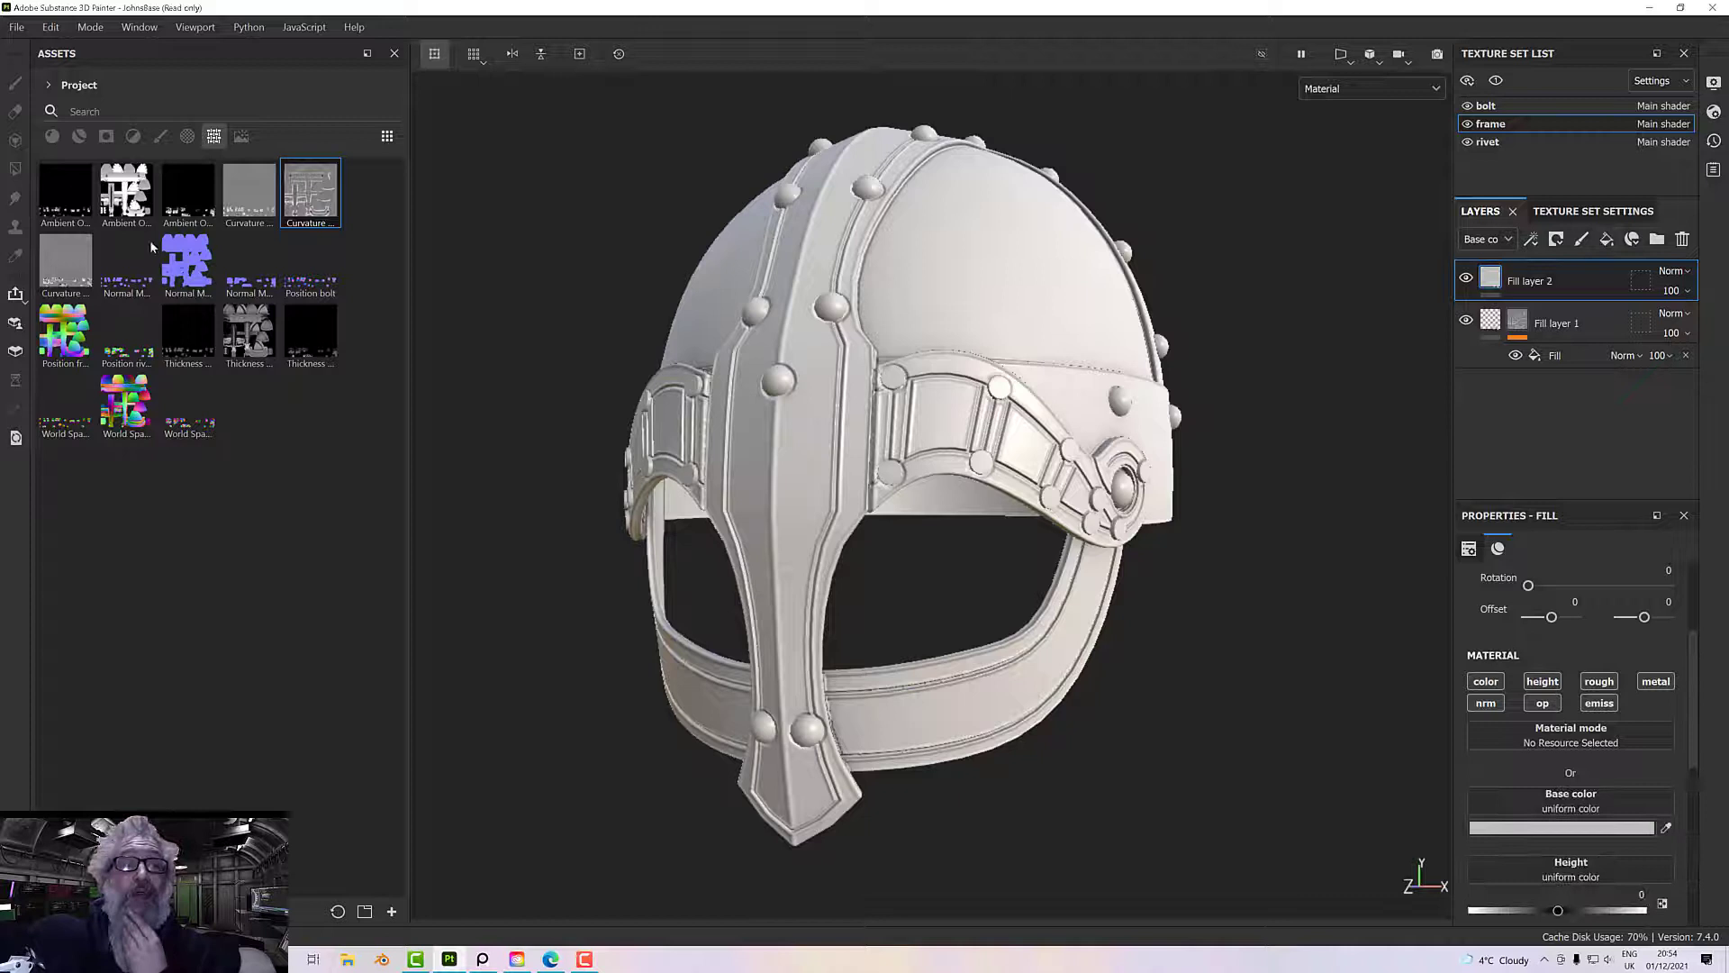
pyautogui.click(58, 89)
pyautogui.click(76, 109)
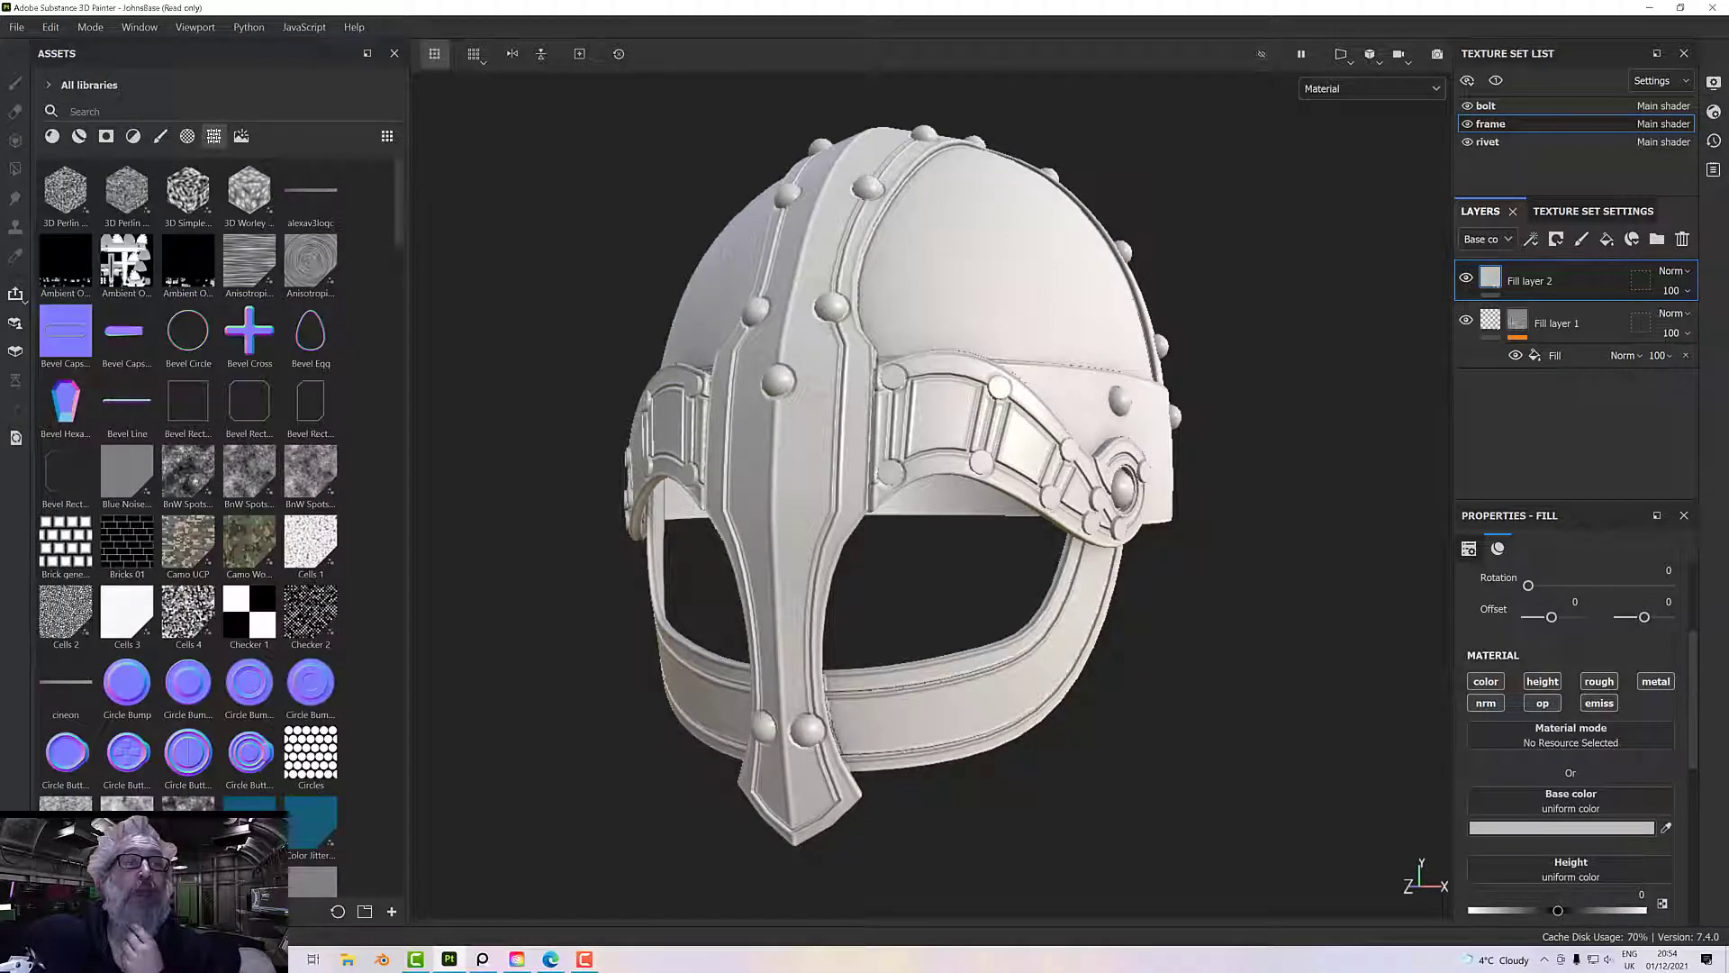
pyautogui.click(56, 137)
pyautogui.click(144, 112)
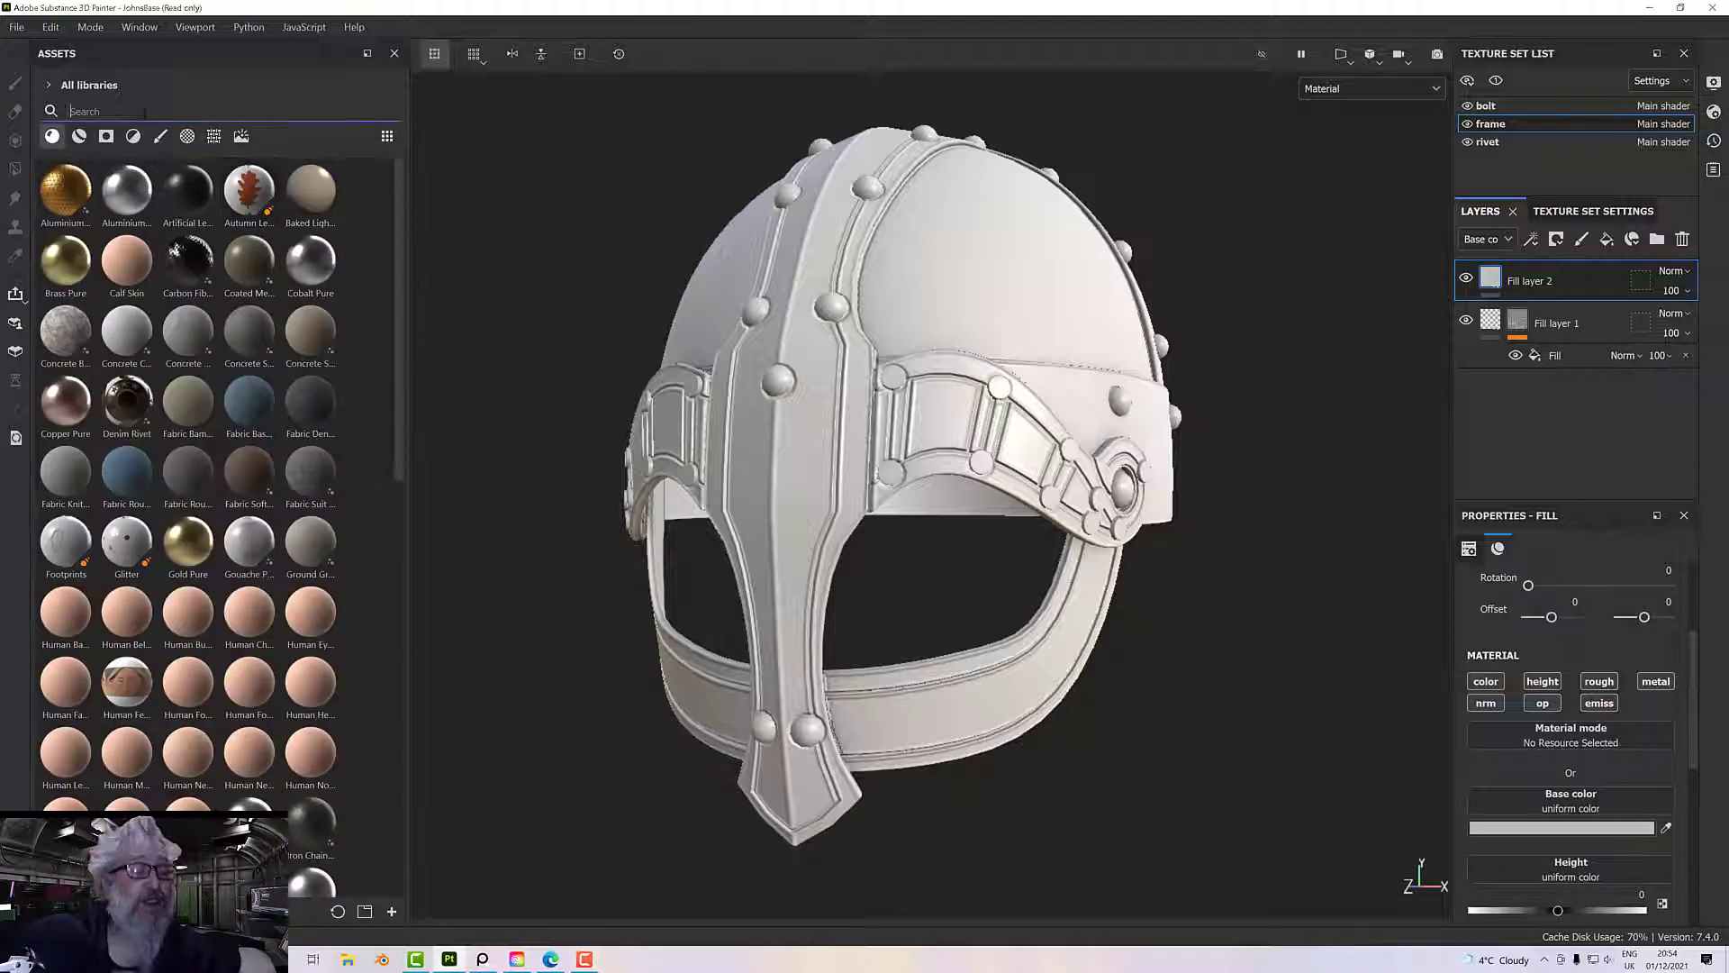
pyautogui.write('steel')
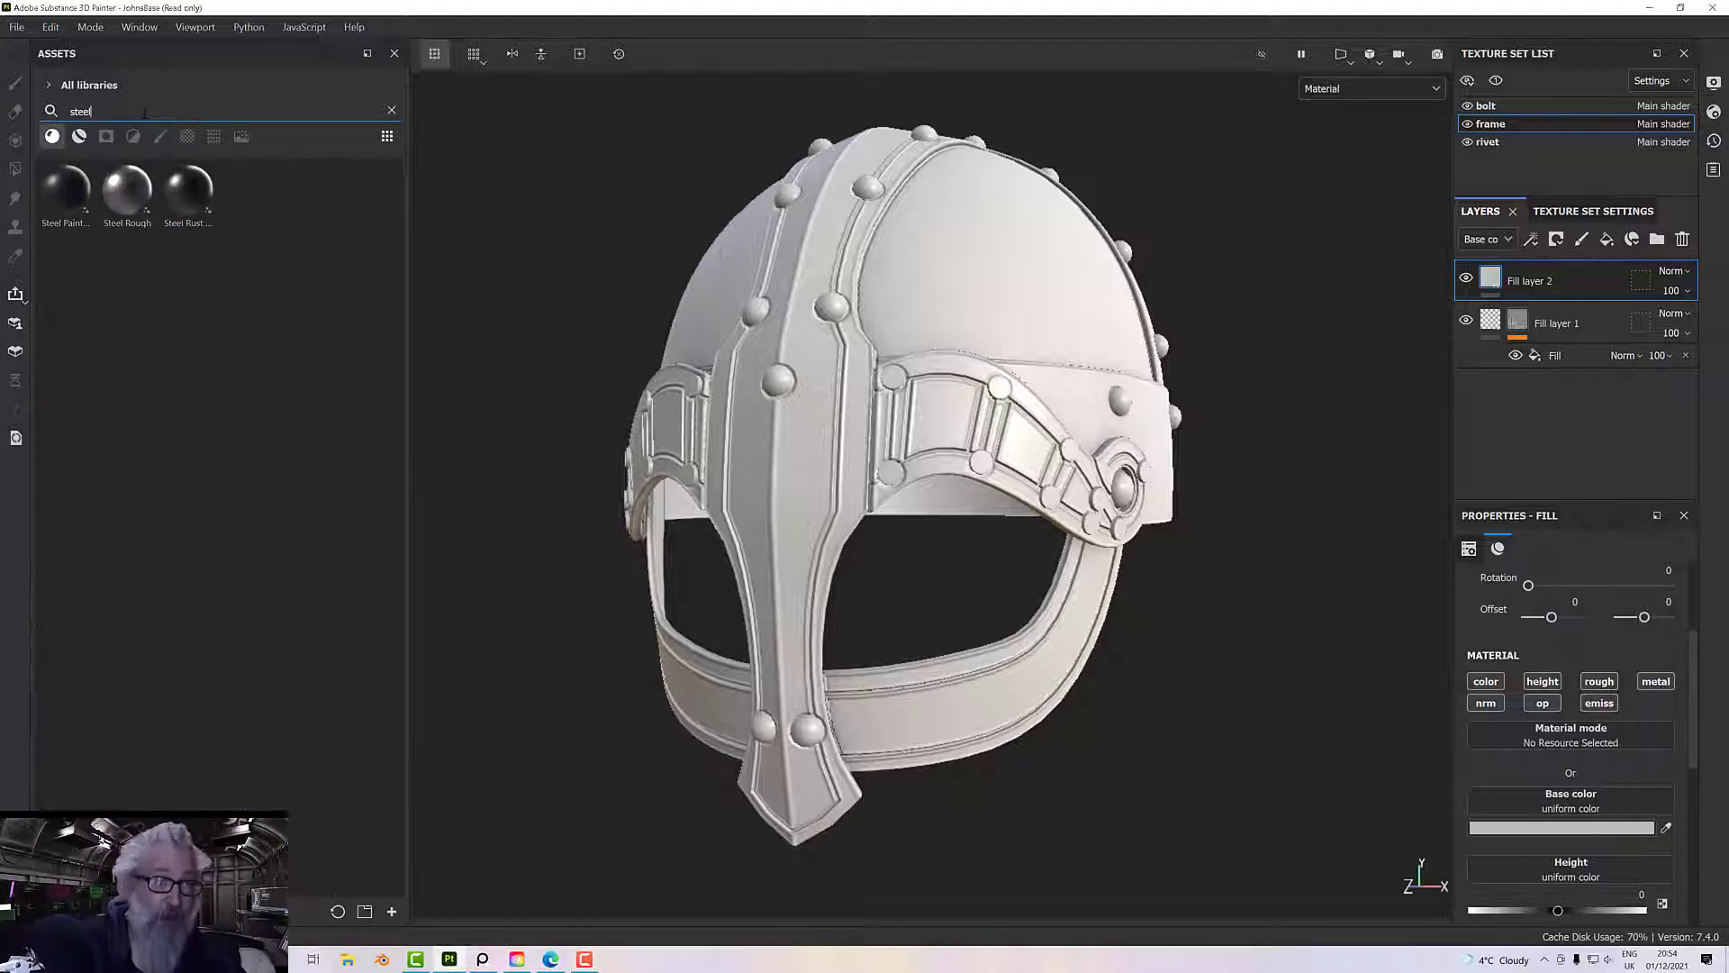
# - Apply the Steel Rough material to Fill layer 2 and instantiate that layer across the bolt and rivet texture sets
pyautogui.click(130, 208)
pyautogui.scroll(3, 1409, 389)
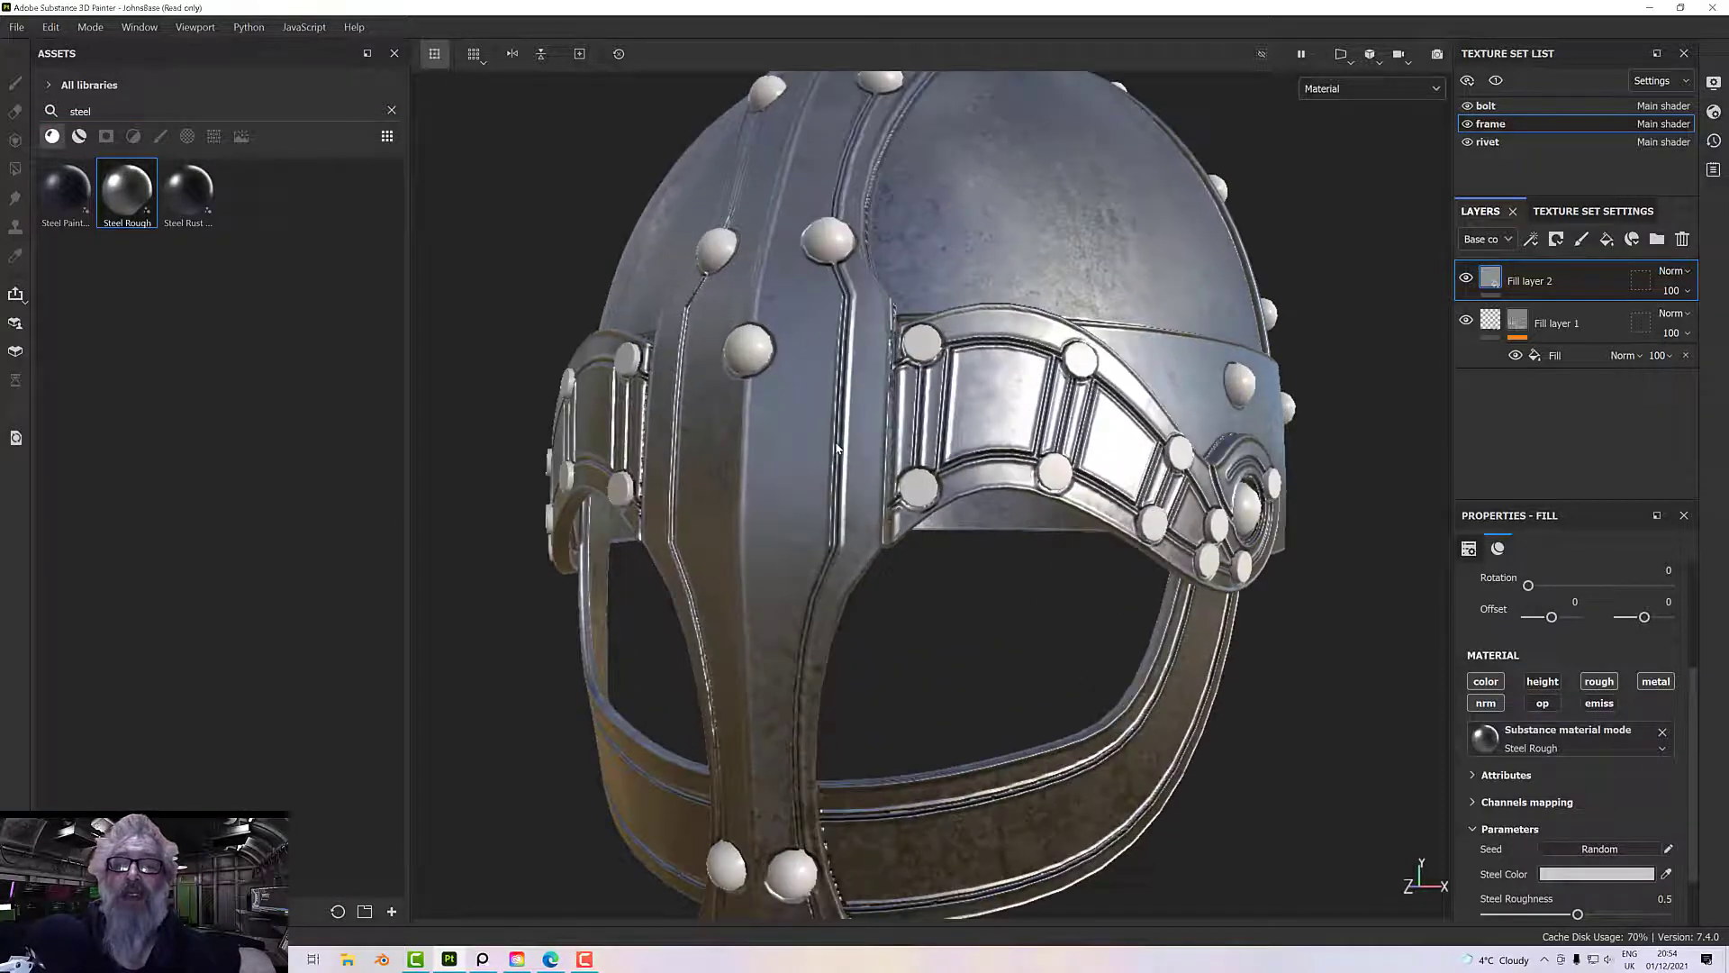
pyautogui.rightClick(1527, 287)
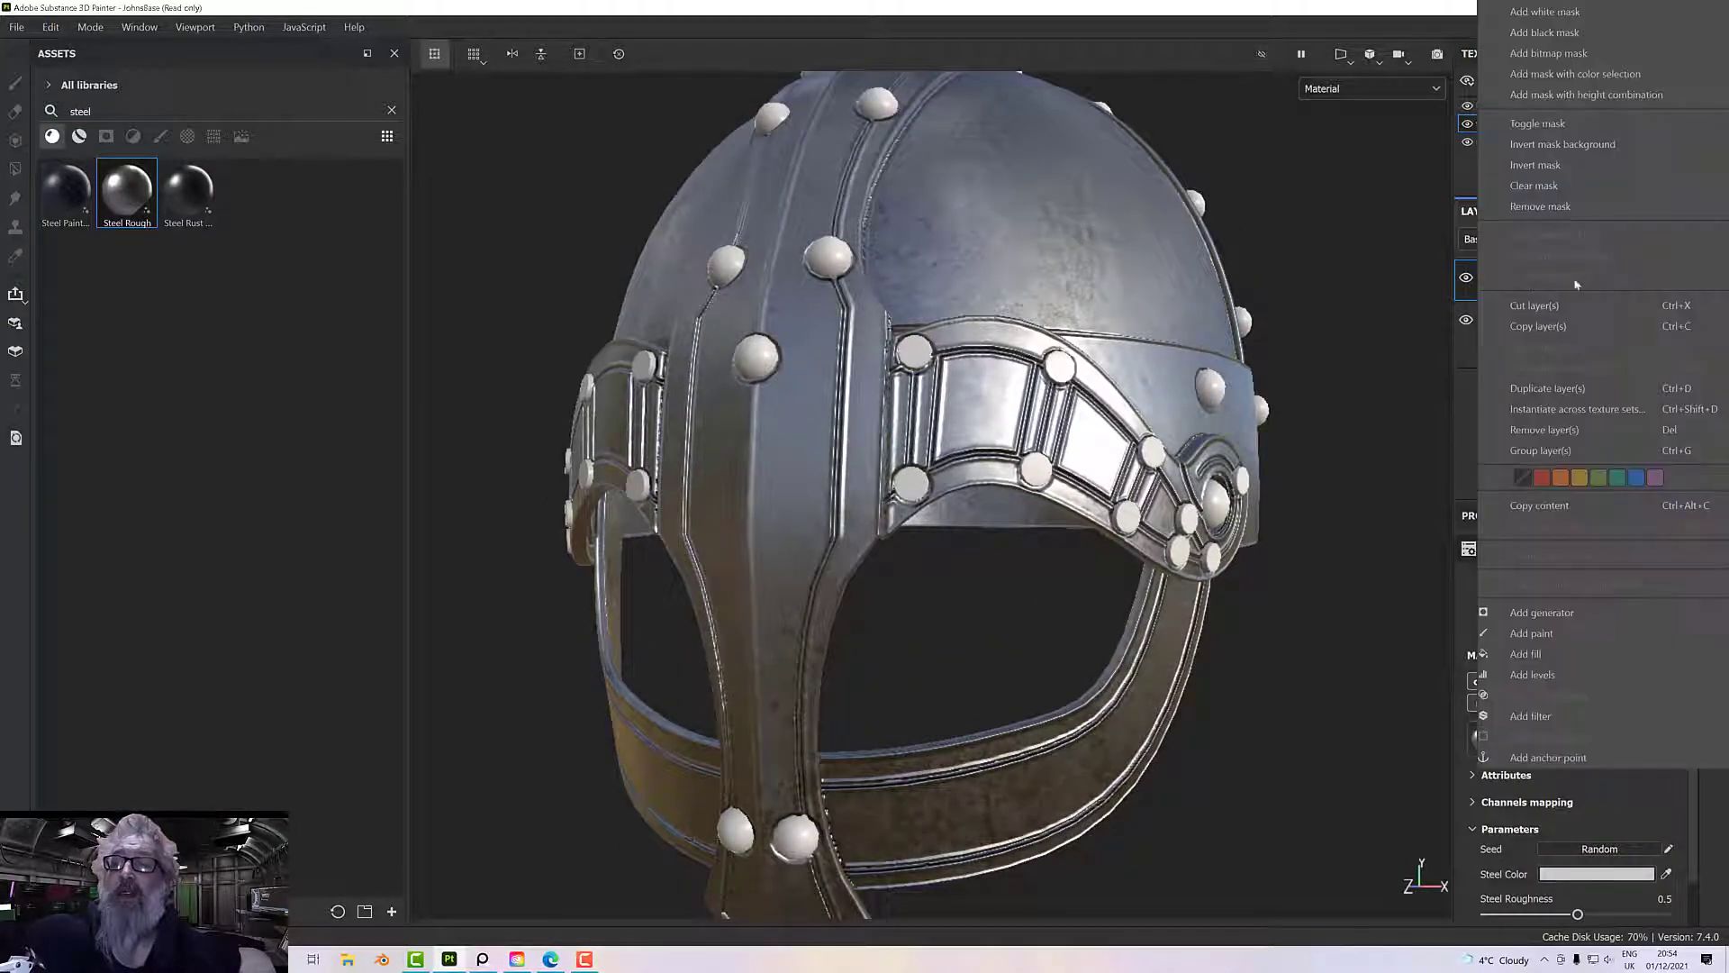
pyautogui.click(1577, 411)
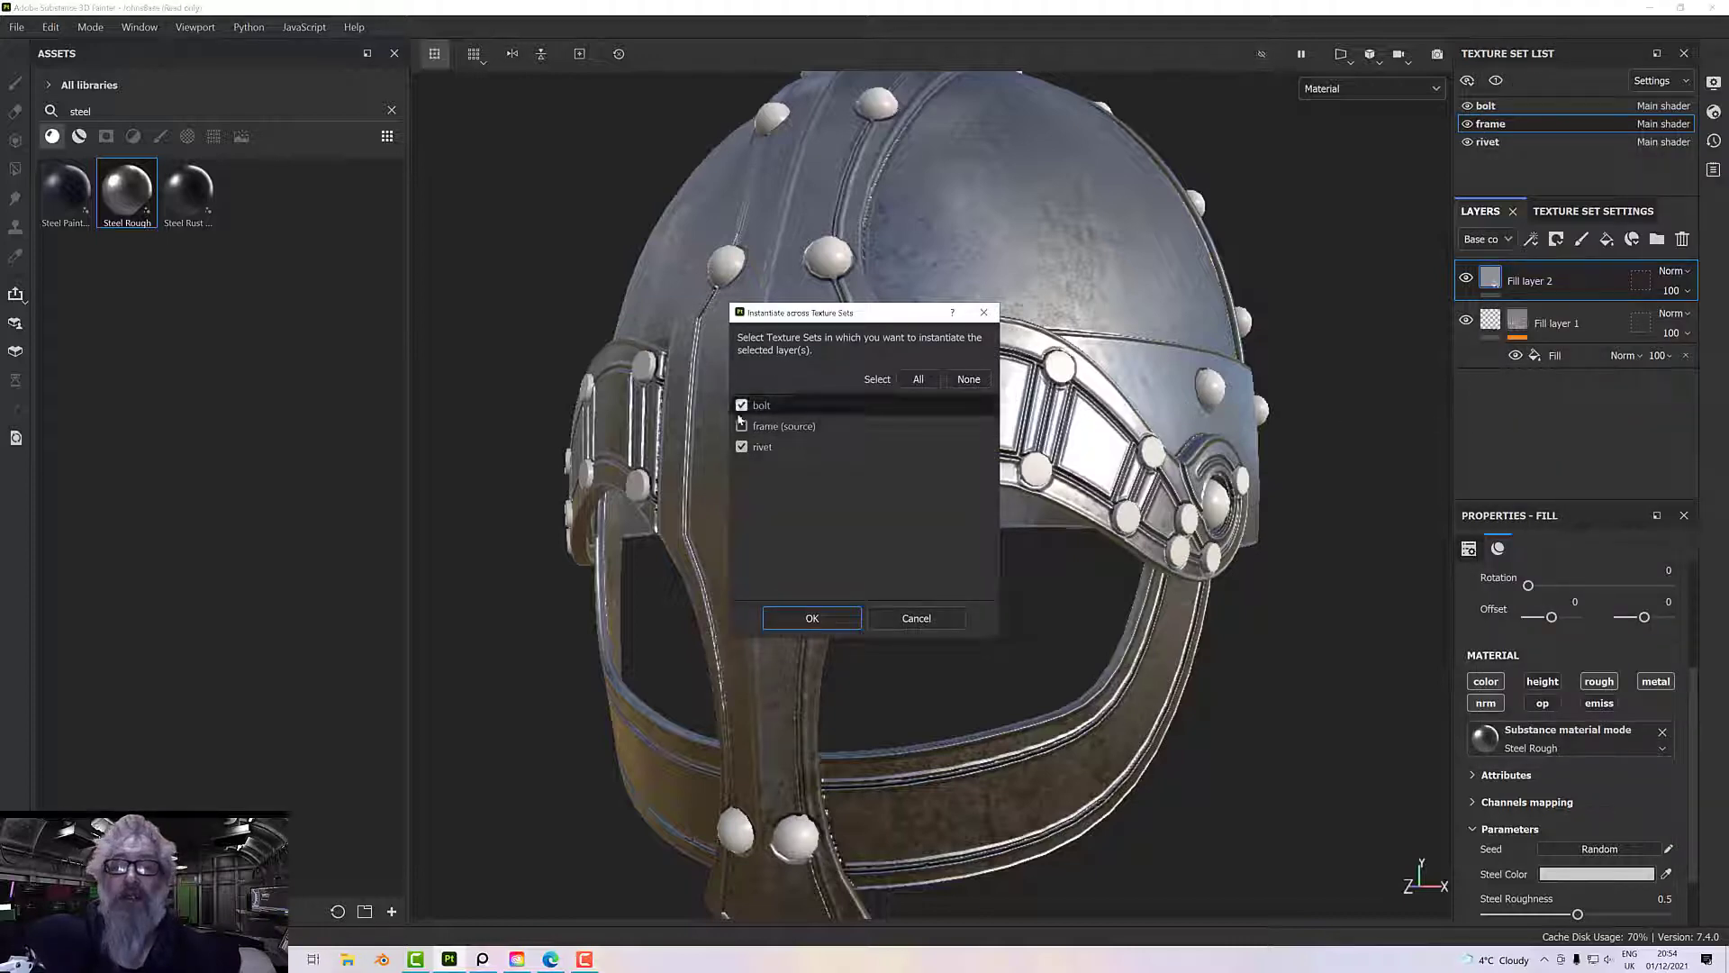
pyautogui.click(798, 625)
pyautogui.keyDown('alt'); pyautogui.moveTo(973, 481); pyautogui.dragTo(949, 417); pyautogui.keyUp('alt')
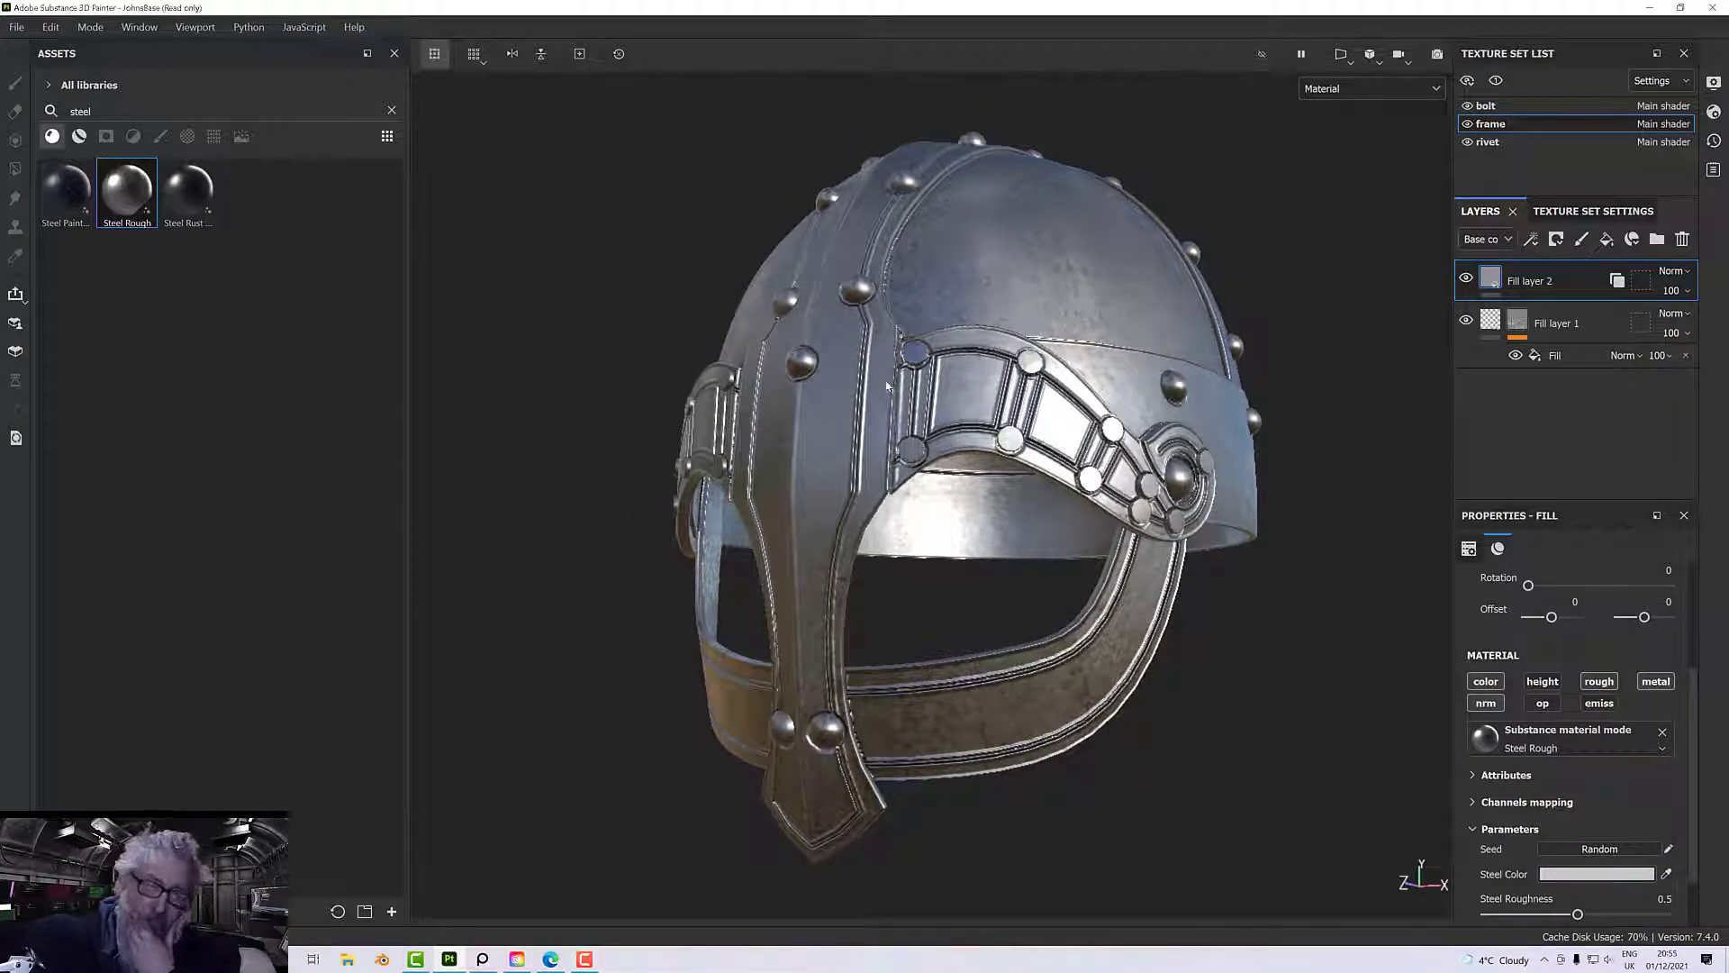
pyautogui.scroll(3, 939, 399)
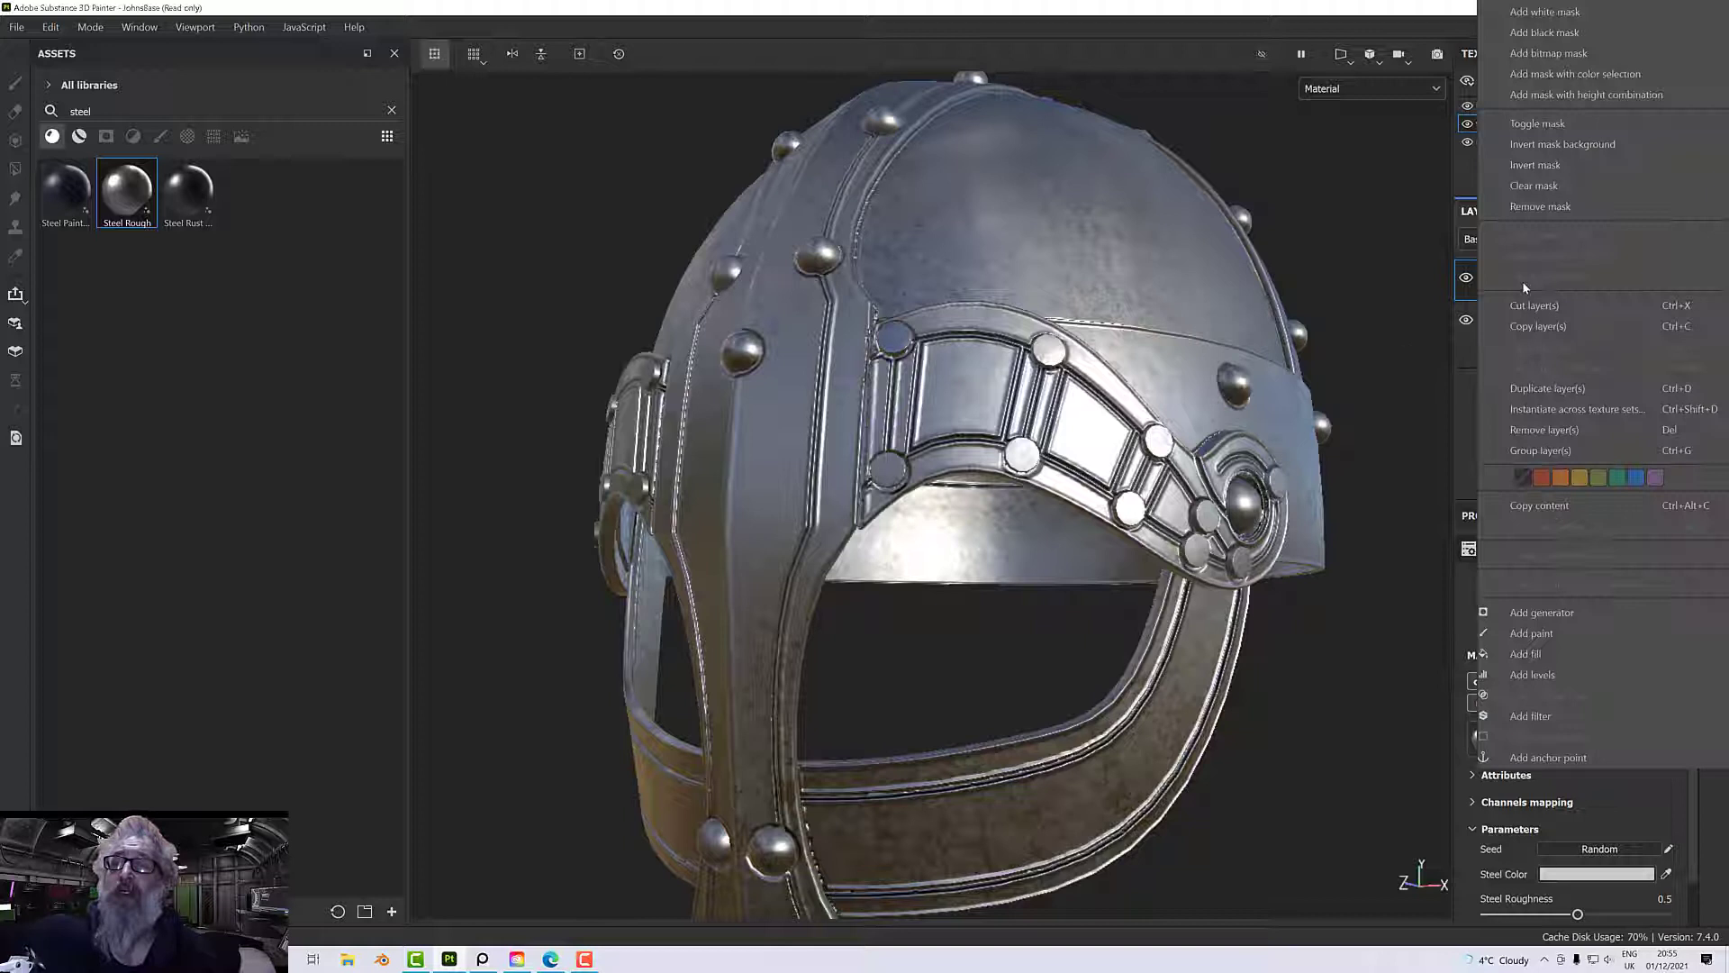
pyautogui.click(1380, 291)
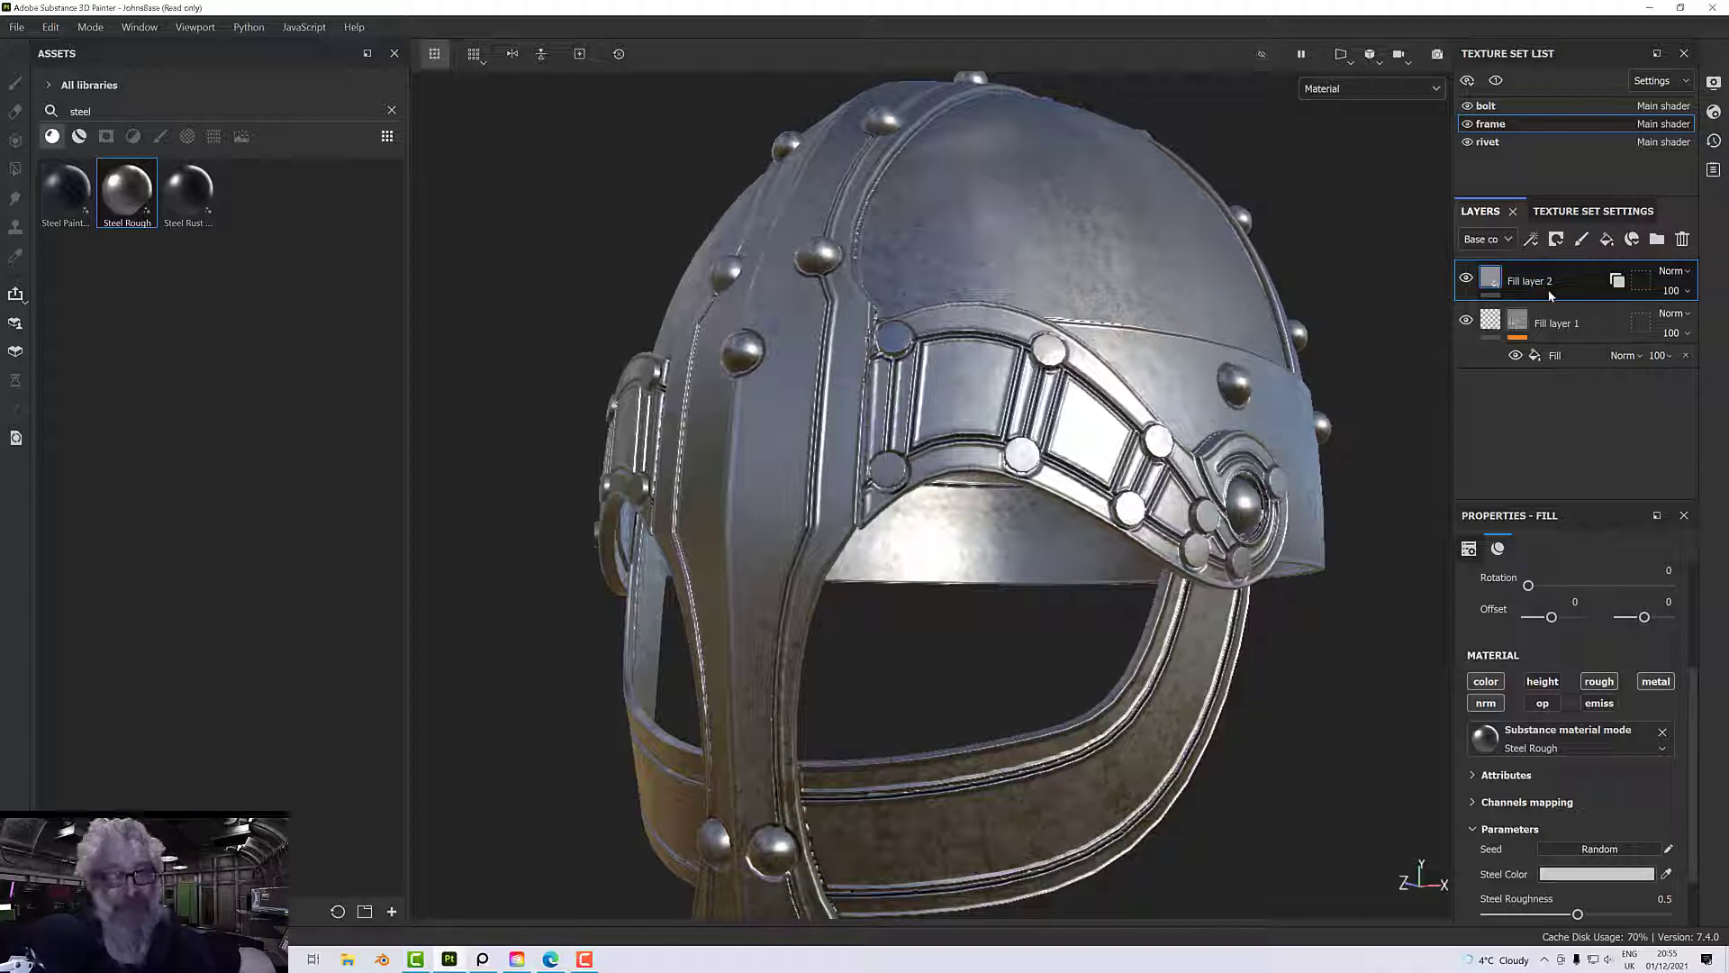
# - Add another fill layer above Fill layer 2 with the Steel Rough material and set its steel color to A5A5A5
pyautogui.click(1607, 238)
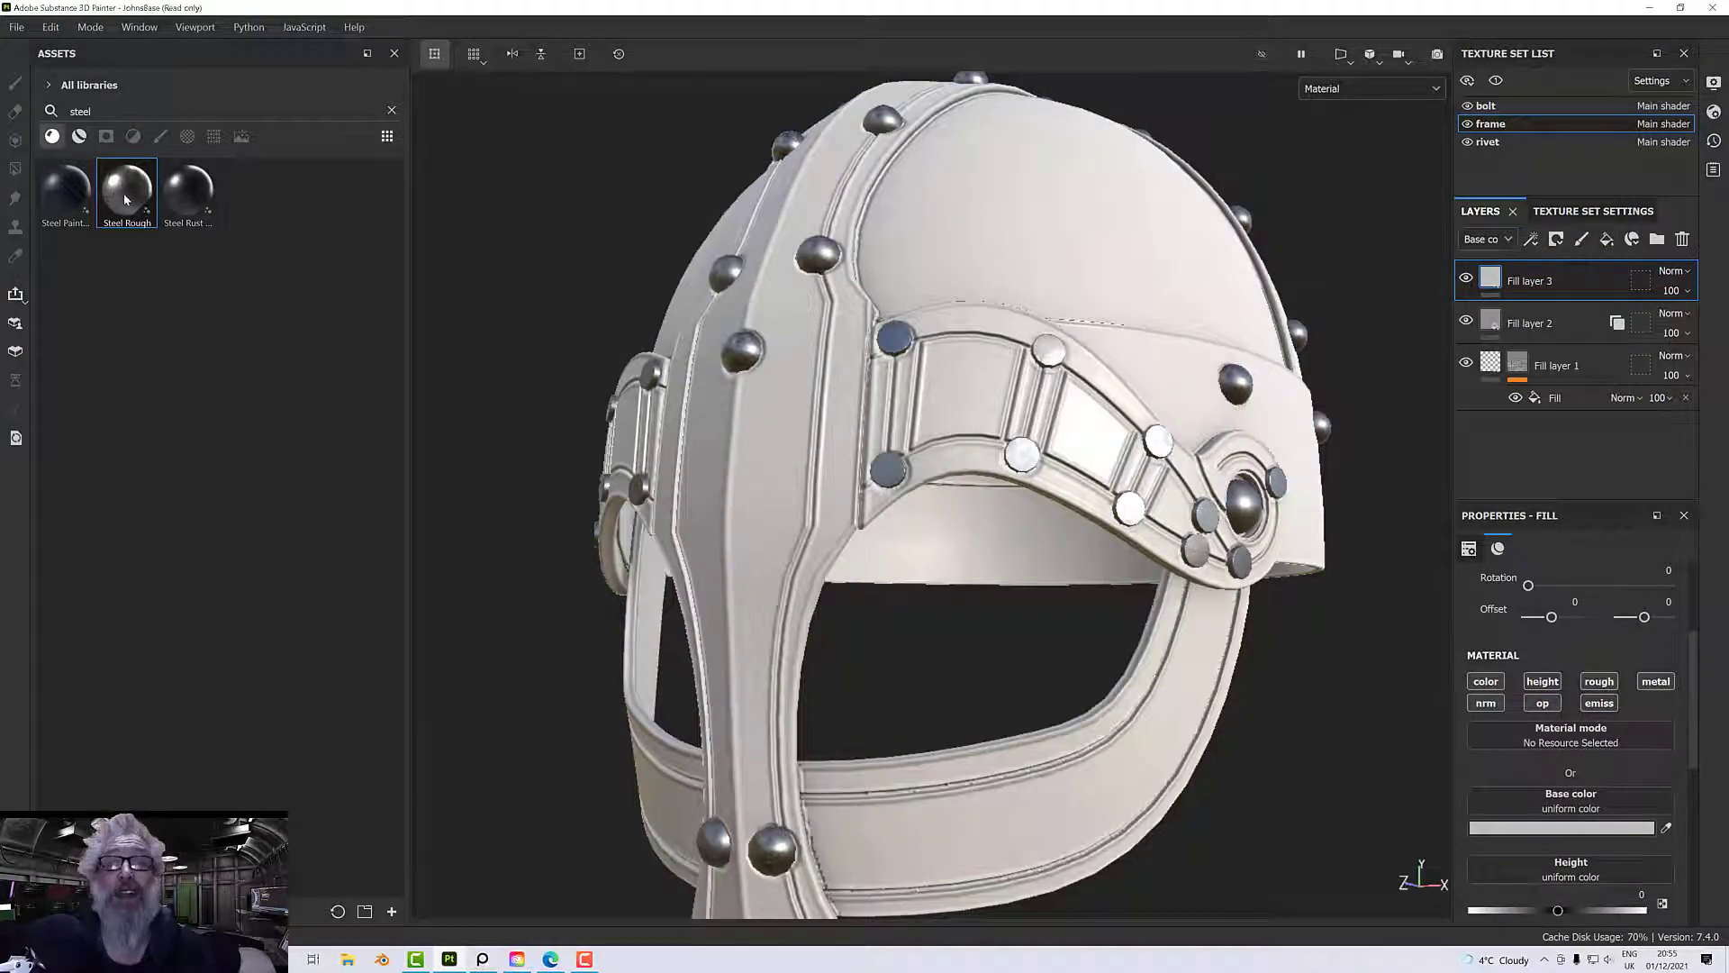
pyautogui.moveTo(123, 193); pyautogui.dragTo(1571, 735)
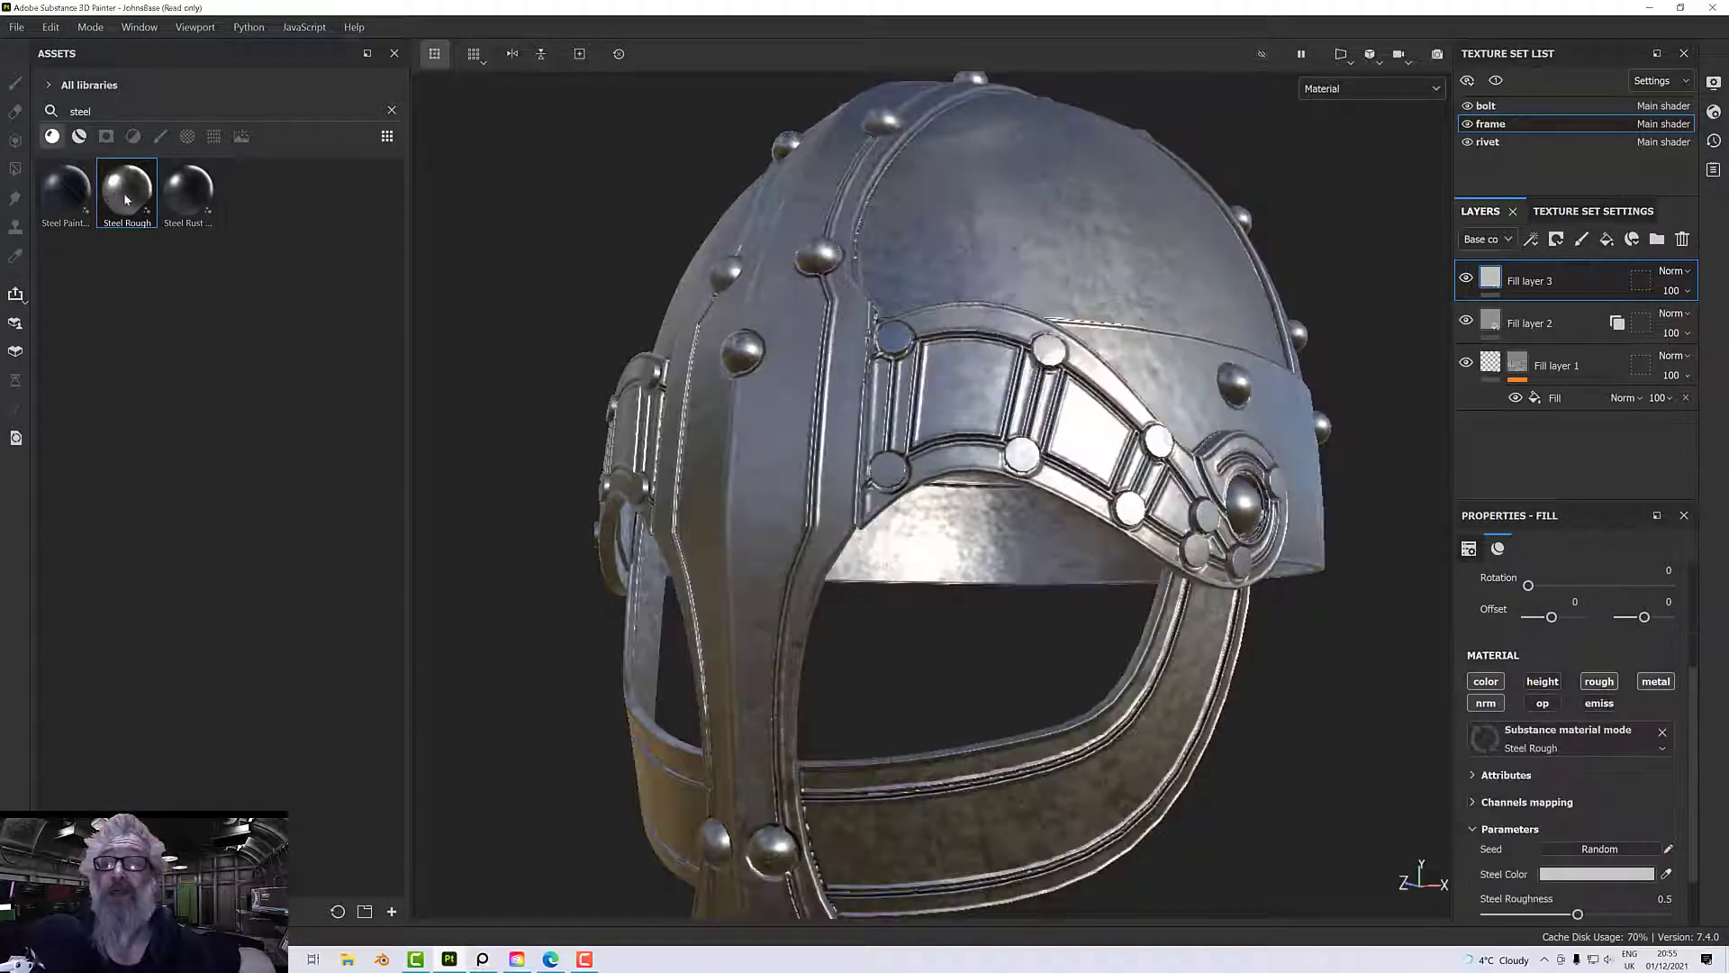
pyautogui.click(1573, 873)
pyautogui.moveTo(1341, 573); pyautogui.dragTo(1324, 549)
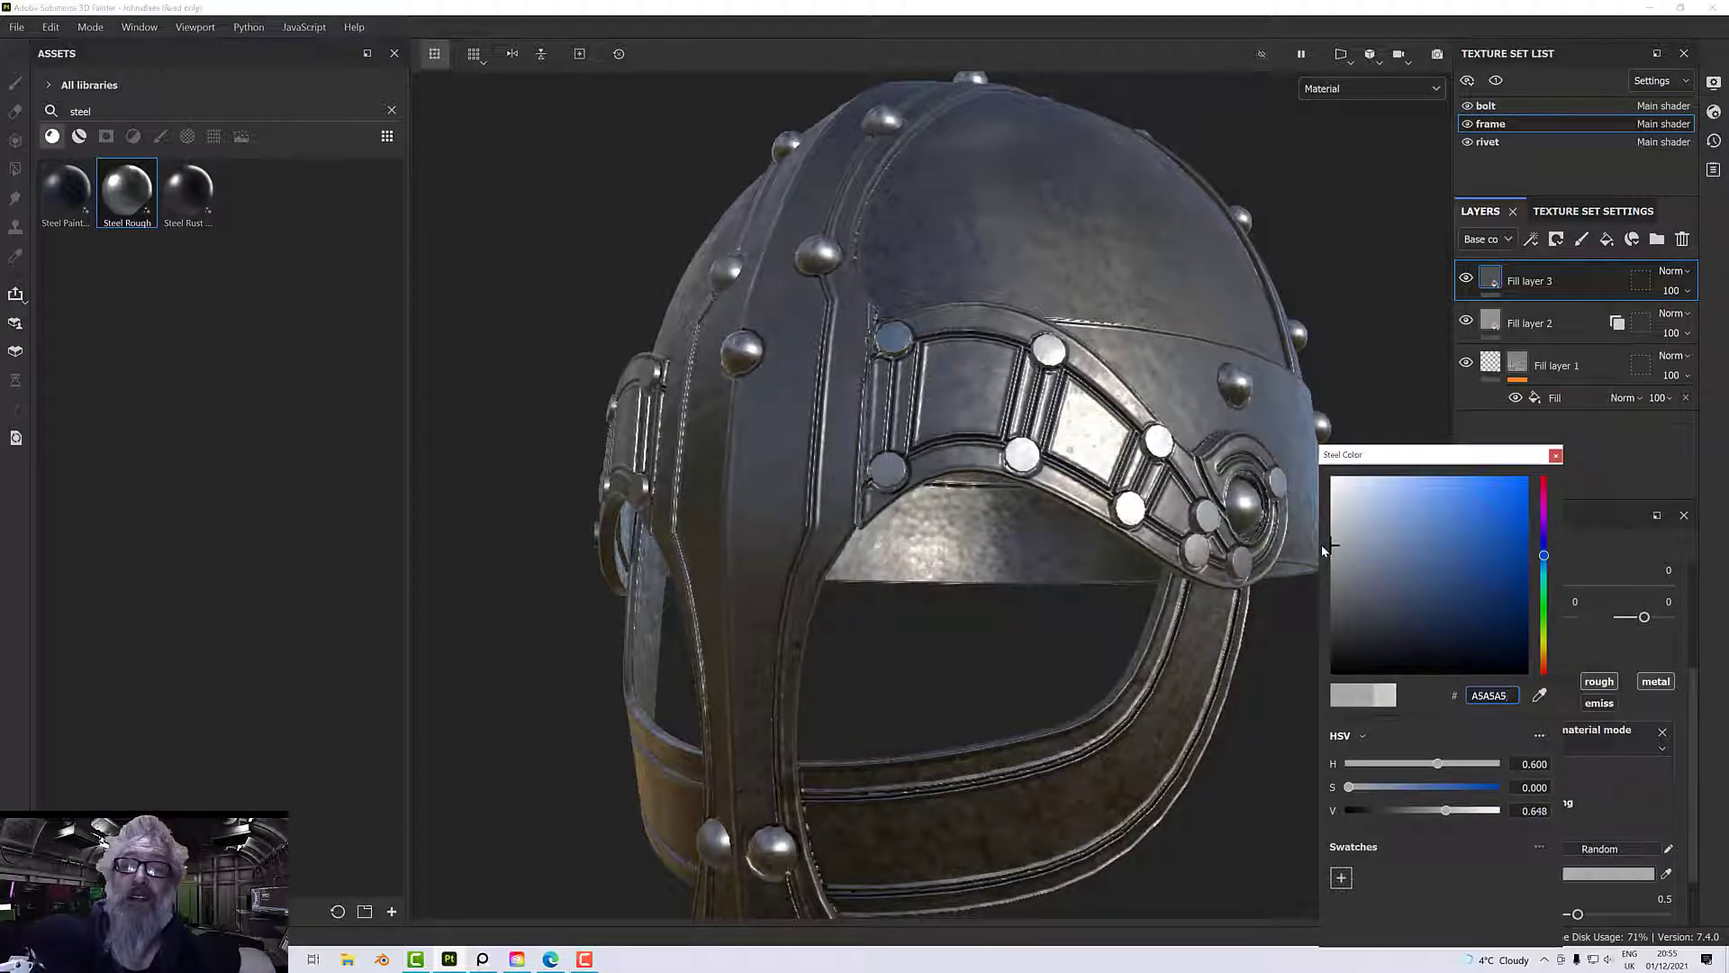
pyautogui.click(1612, 782)
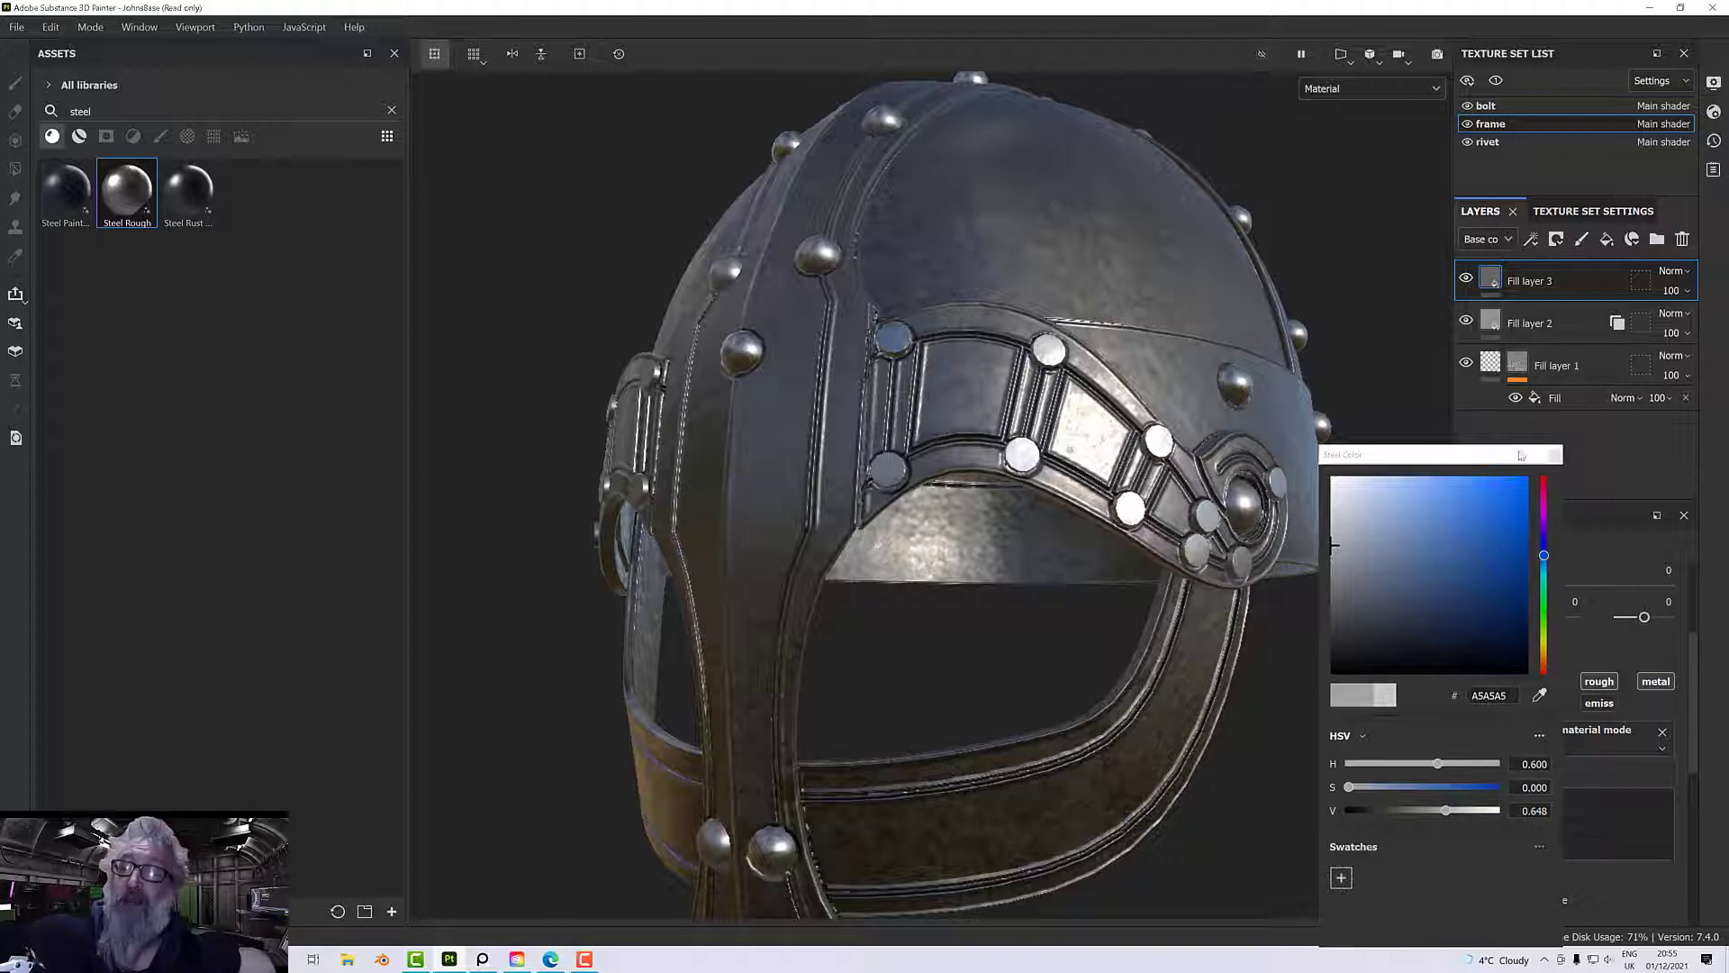
pyautogui.click(1555, 455)
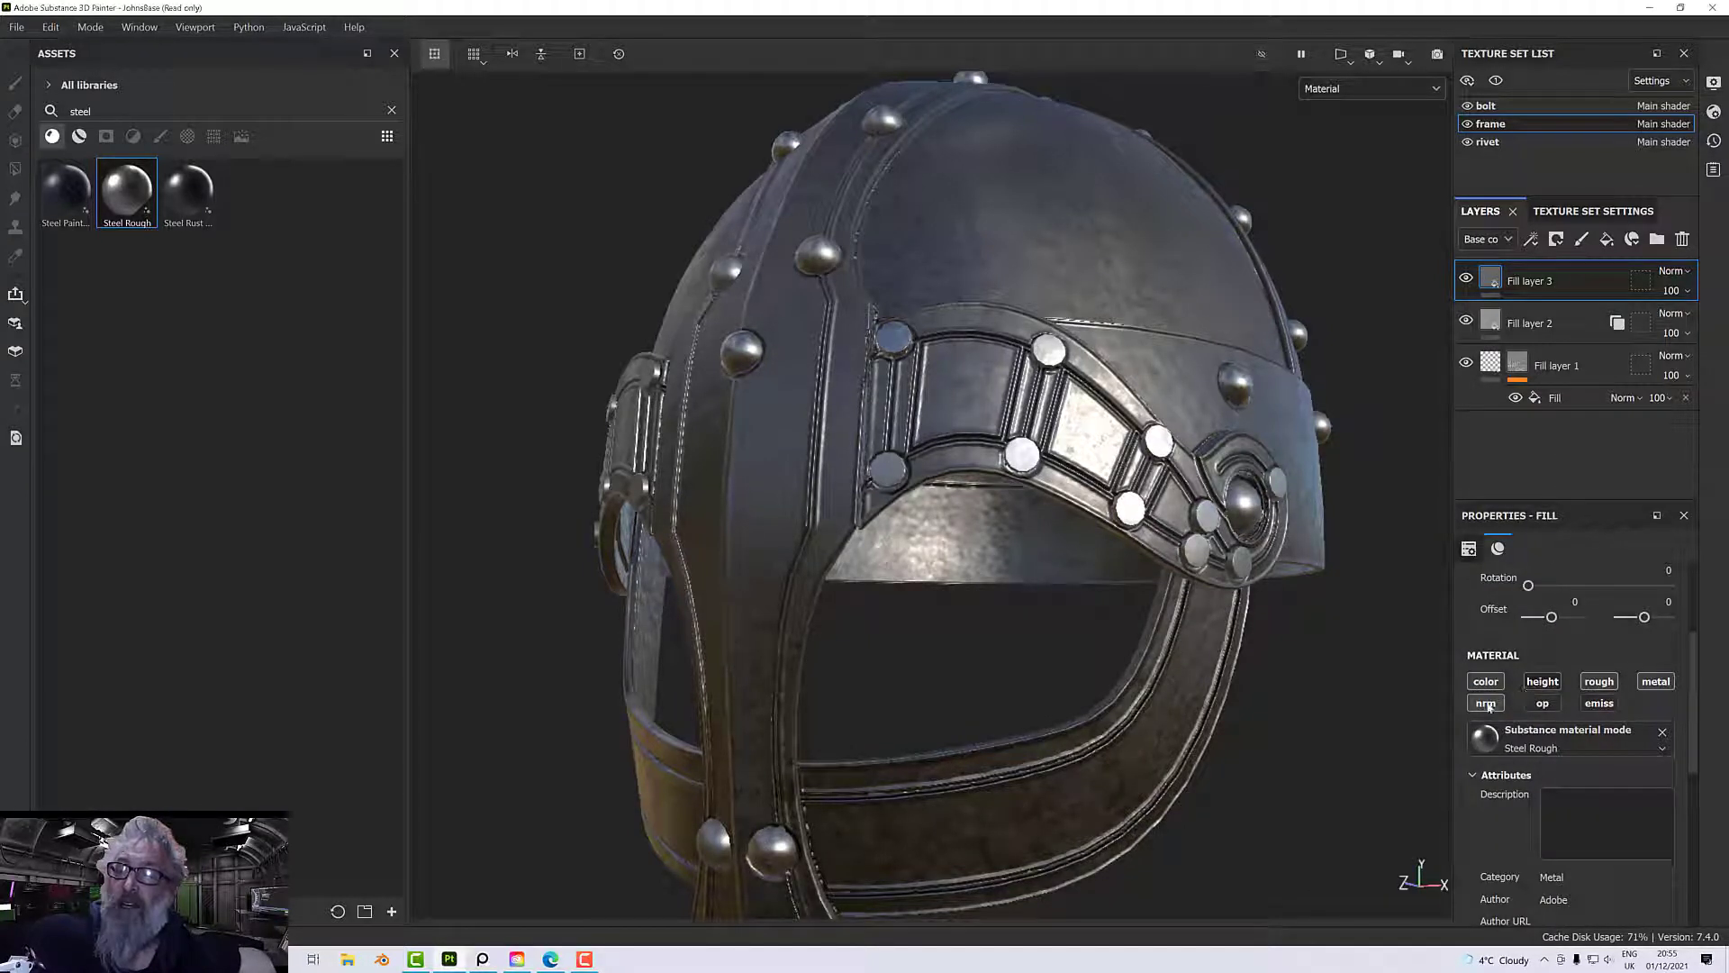
# - Disable the normal channel of Fill layer 3, keeping only its color, roughness and metallic channels enabled
pyautogui.scroll(-6, 1602, 748)
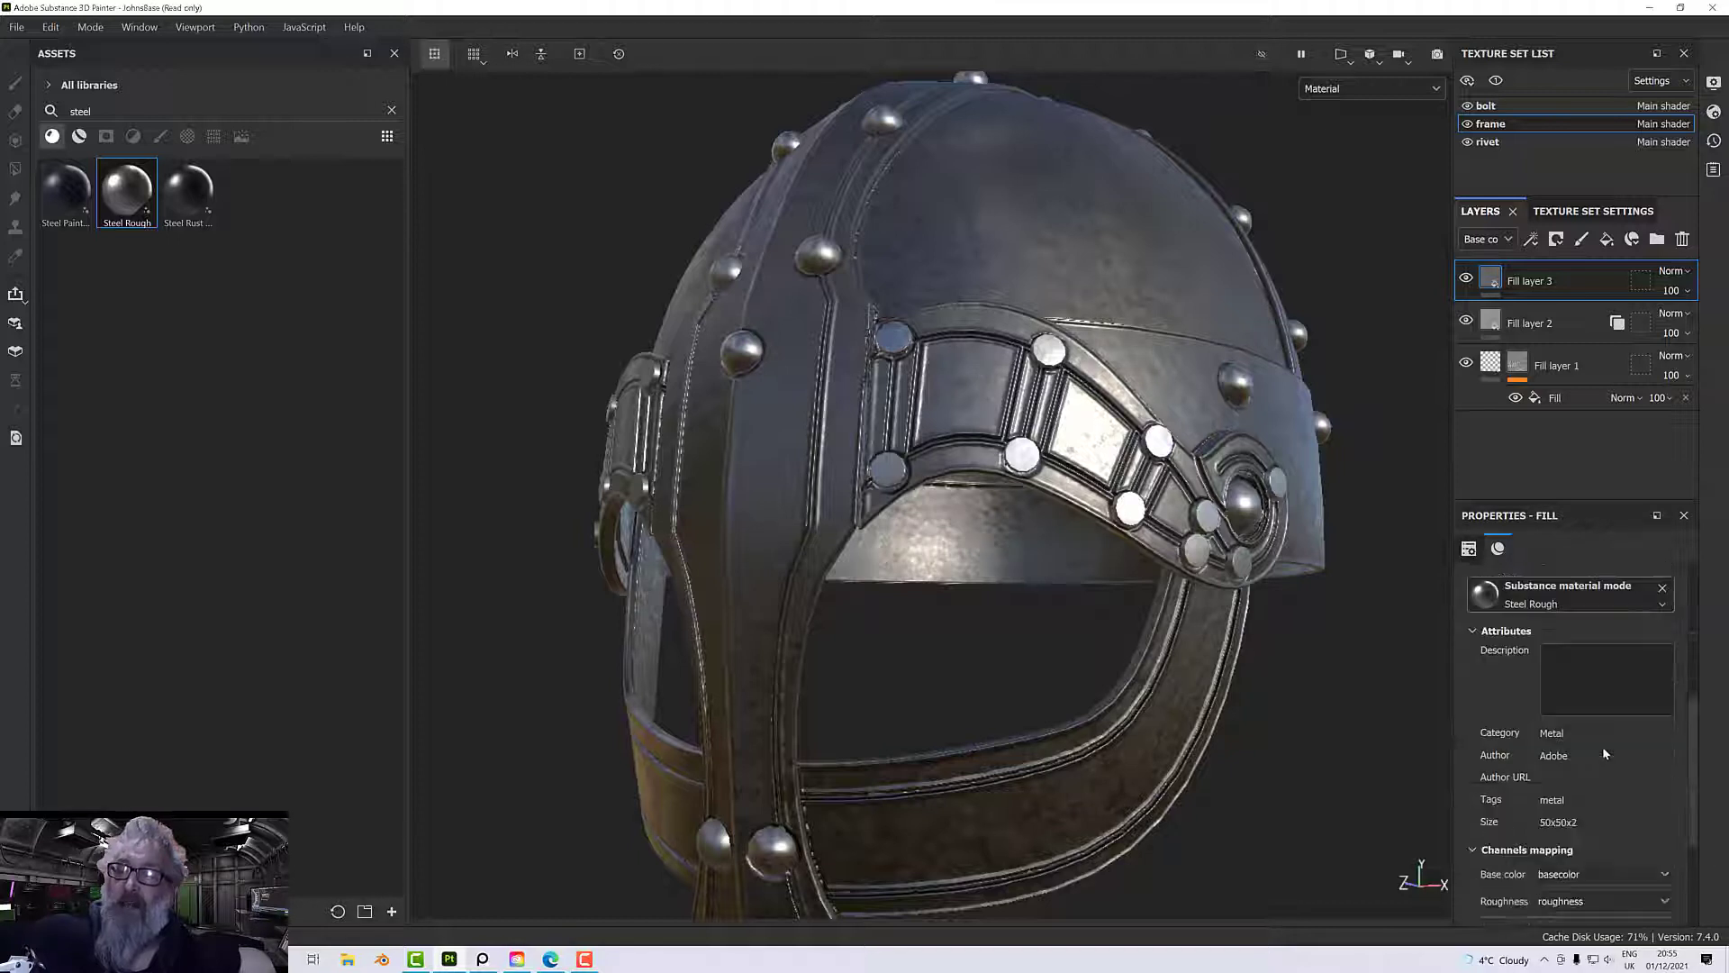
pyautogui.scroll(-6, 1602, 756)
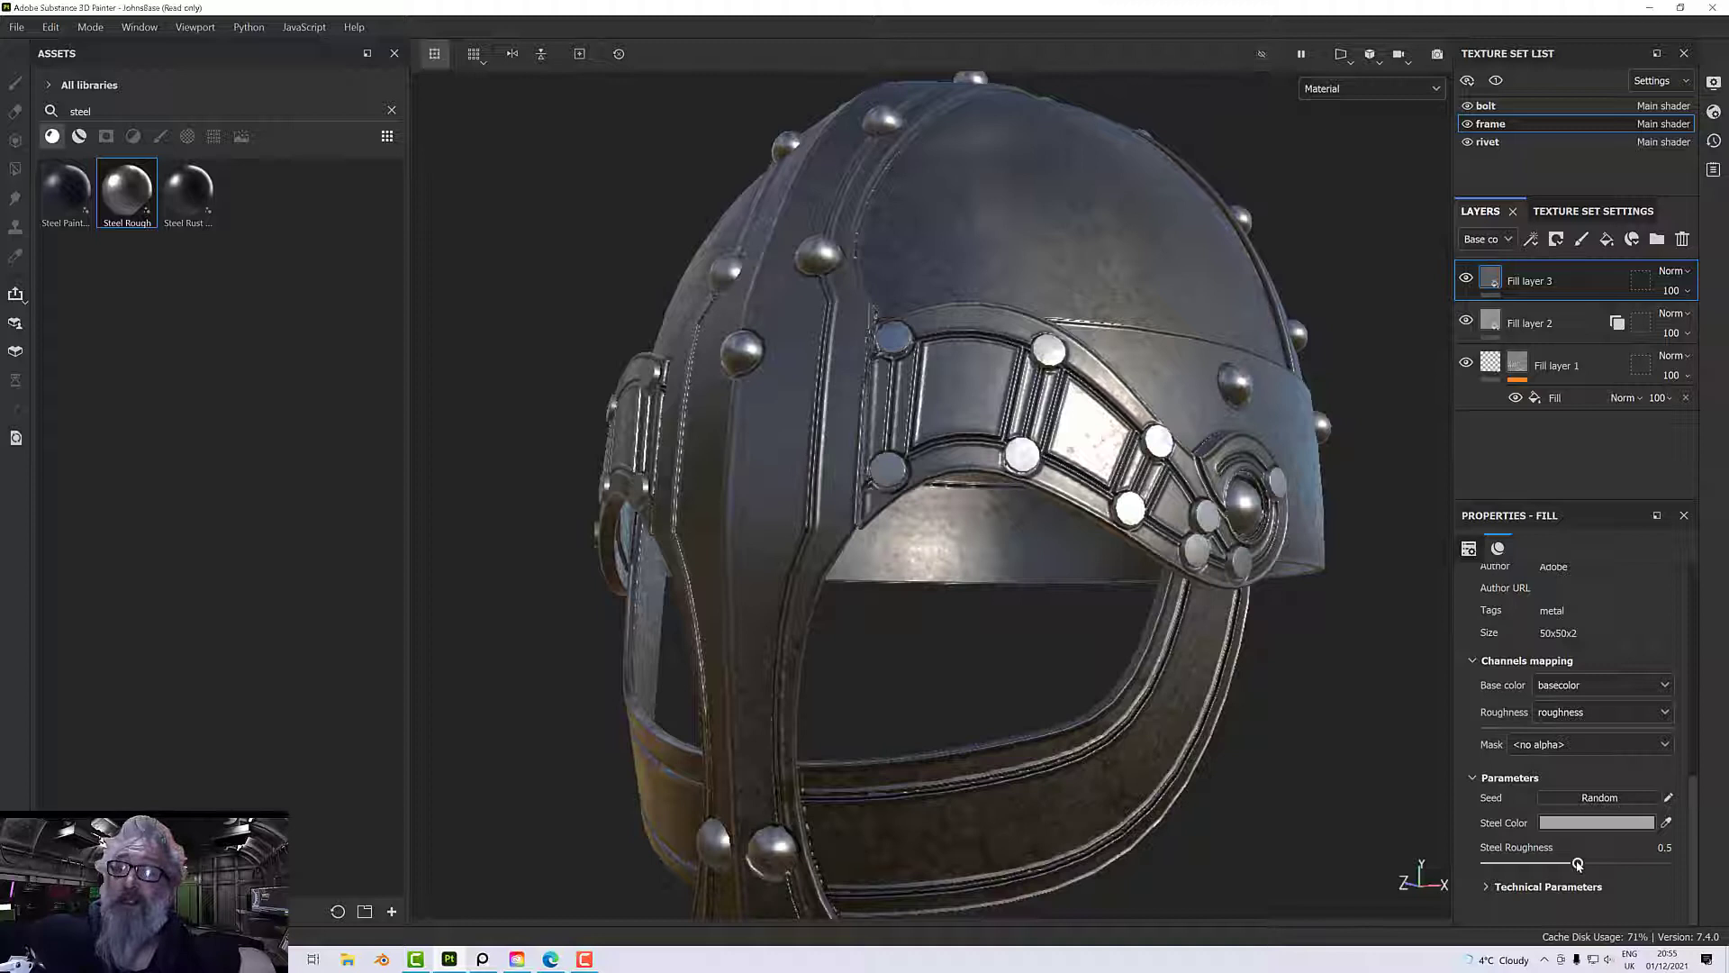
pyautogui.scroll(5, 1557, 635)
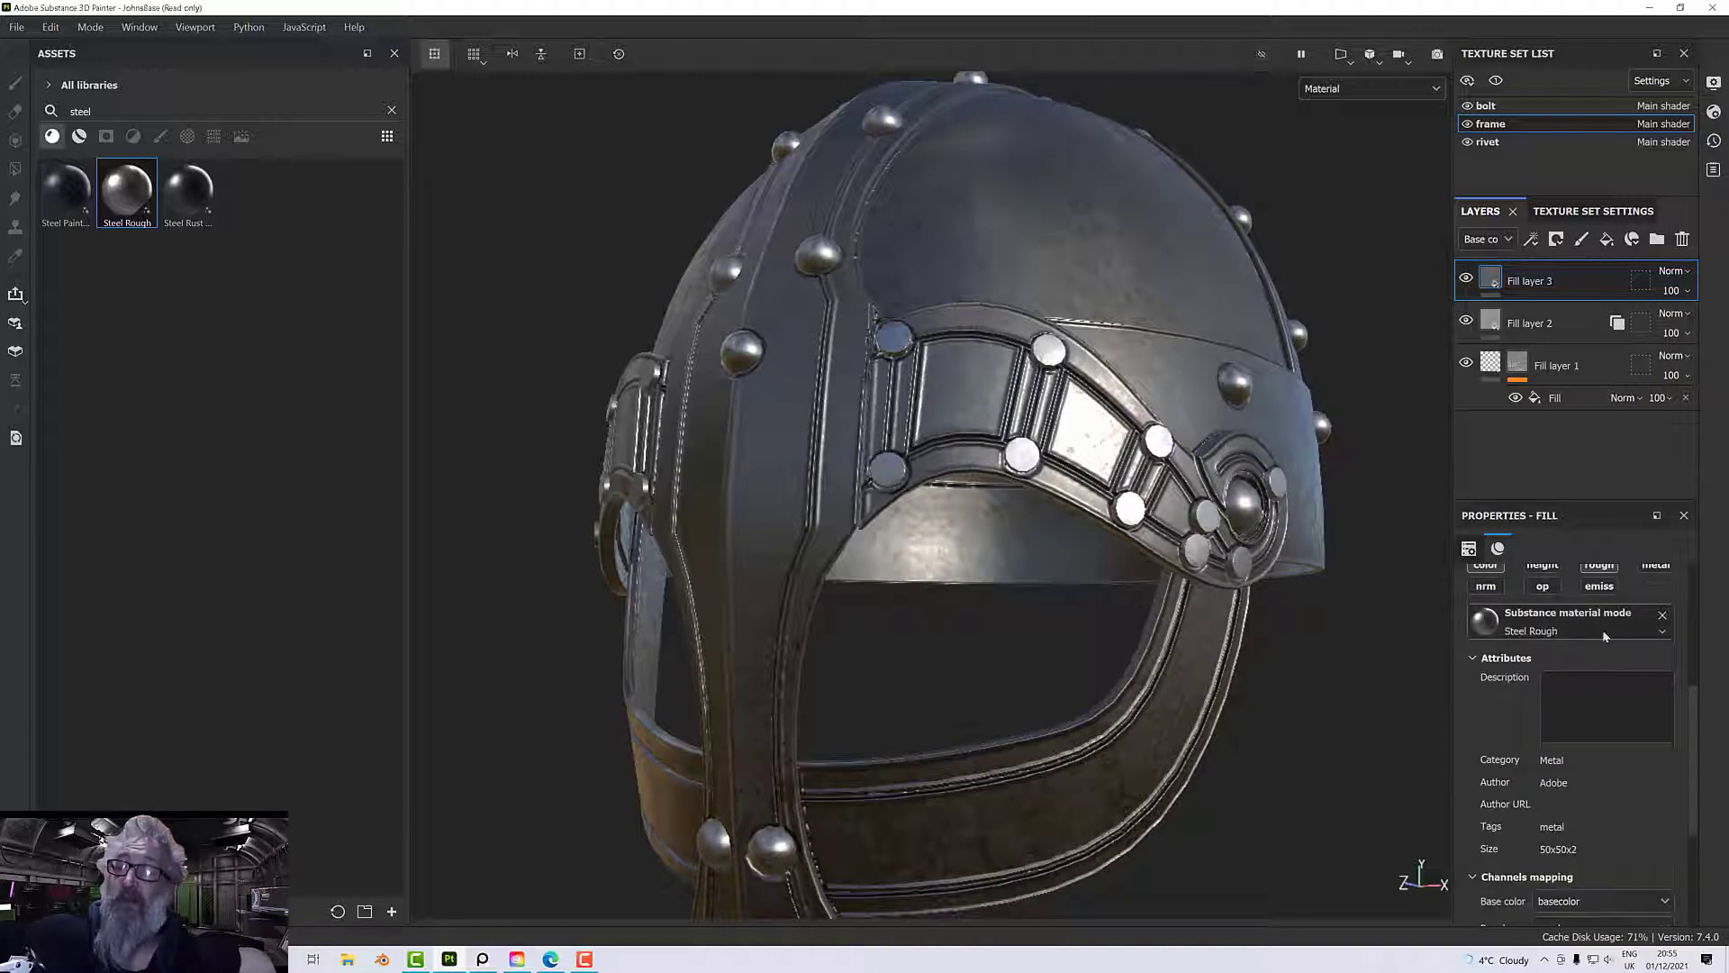
pyautogui.click(1651, 713)
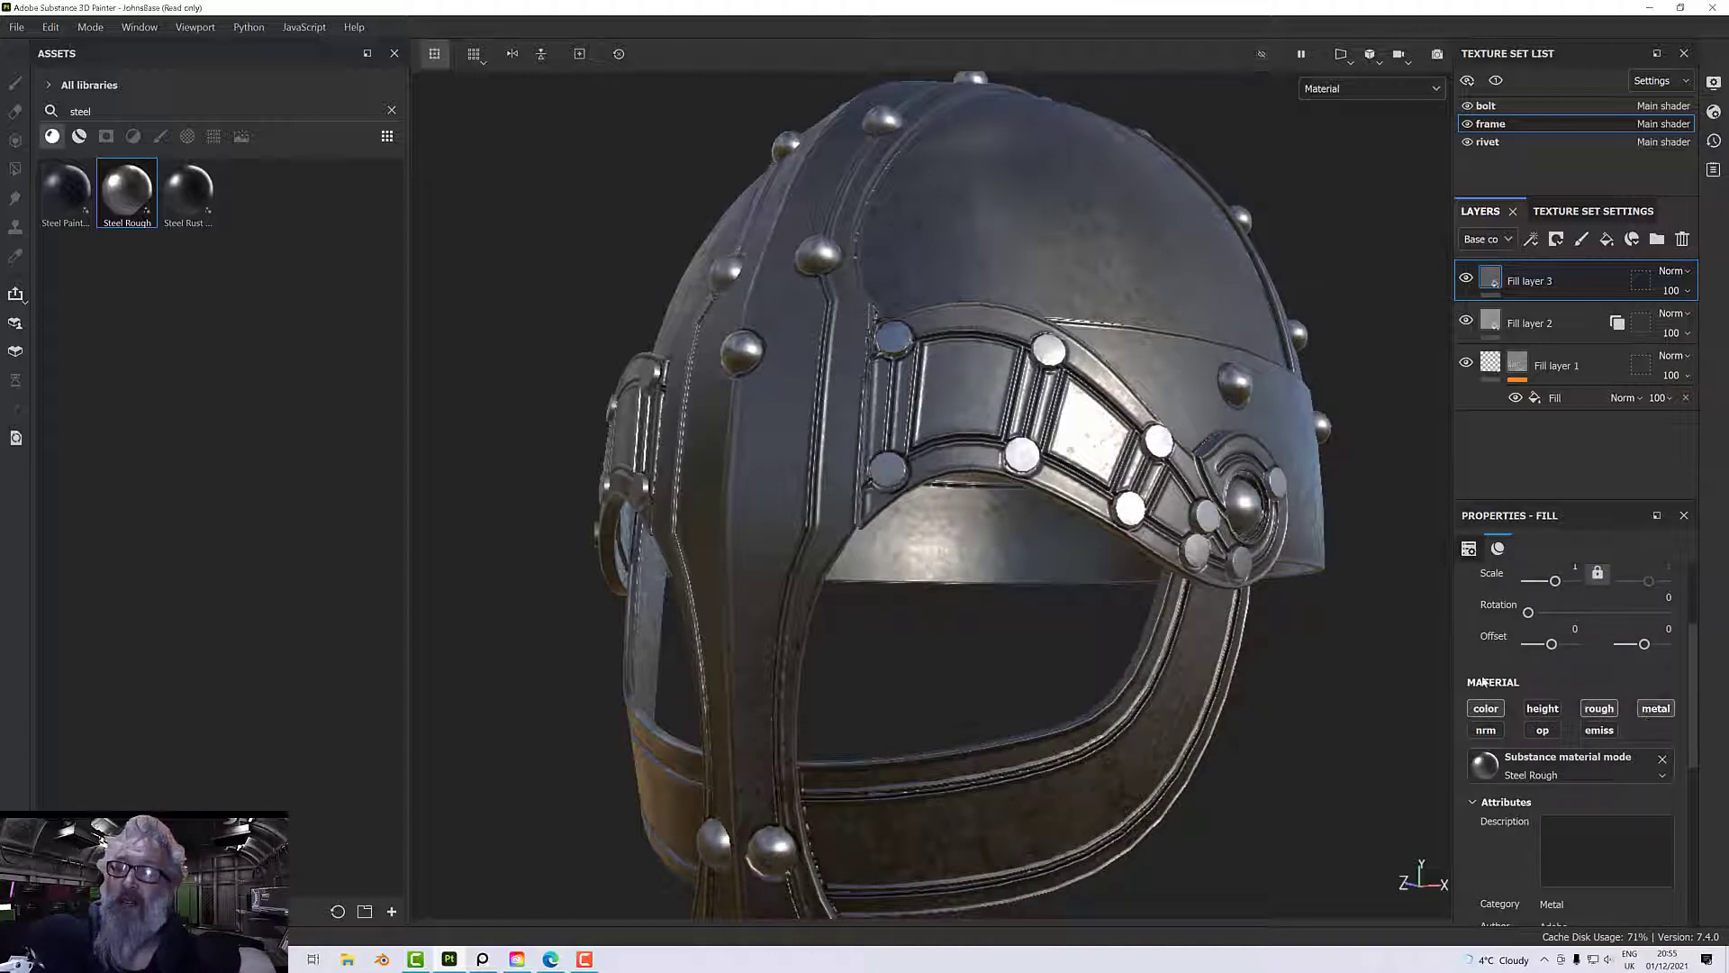
pyautogui.click(1541, 711)
pyautogui.click(1542, 729)
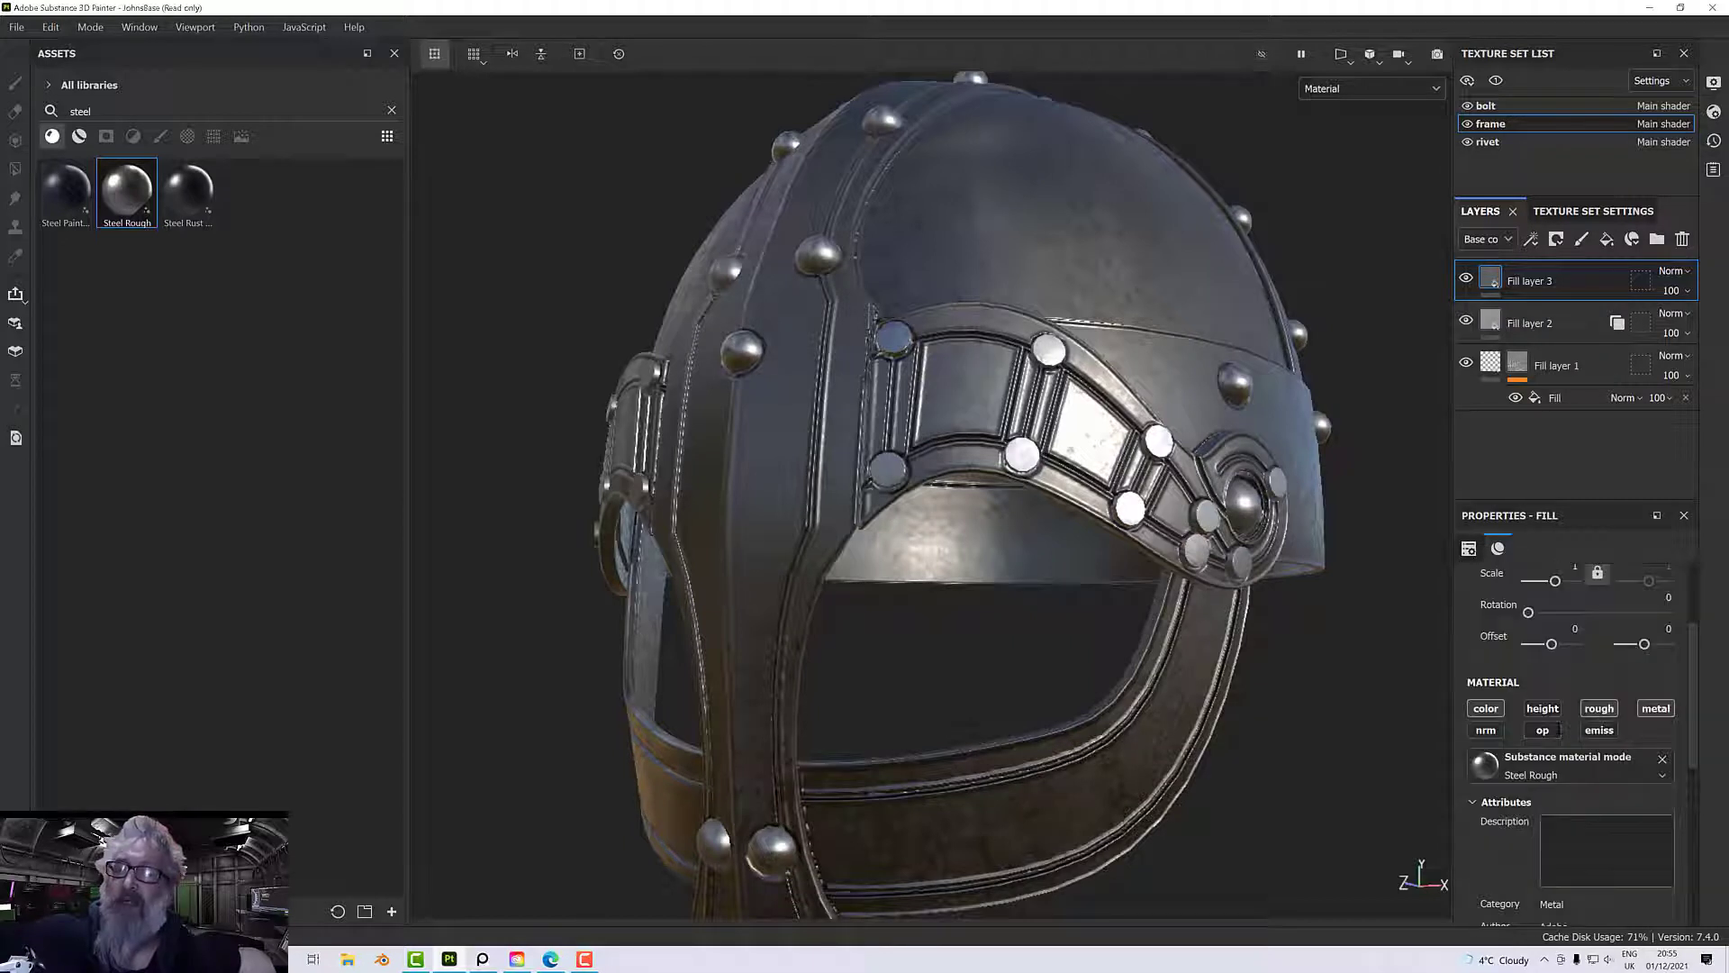
# - Set the steel roughness of Fill layer 3 to 0.61 and check the surface around the brow
pyautogui.scroll(-4, 1567, 780)
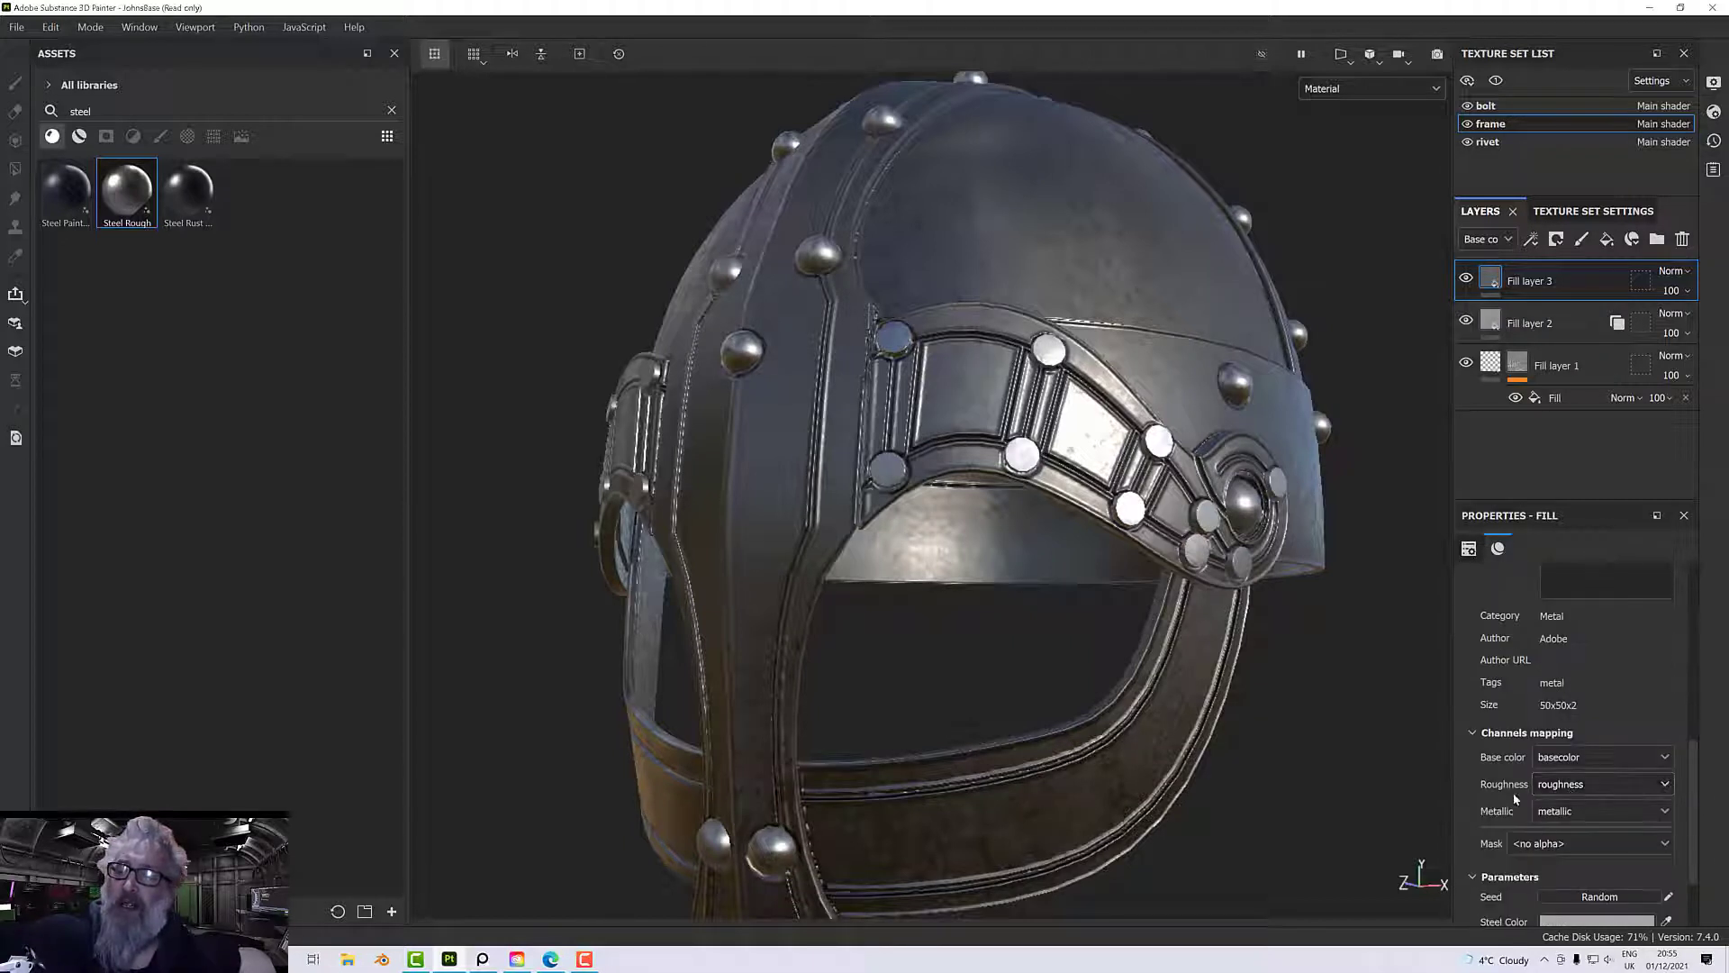
pyautogui.scroll(-2, 1545, 836)
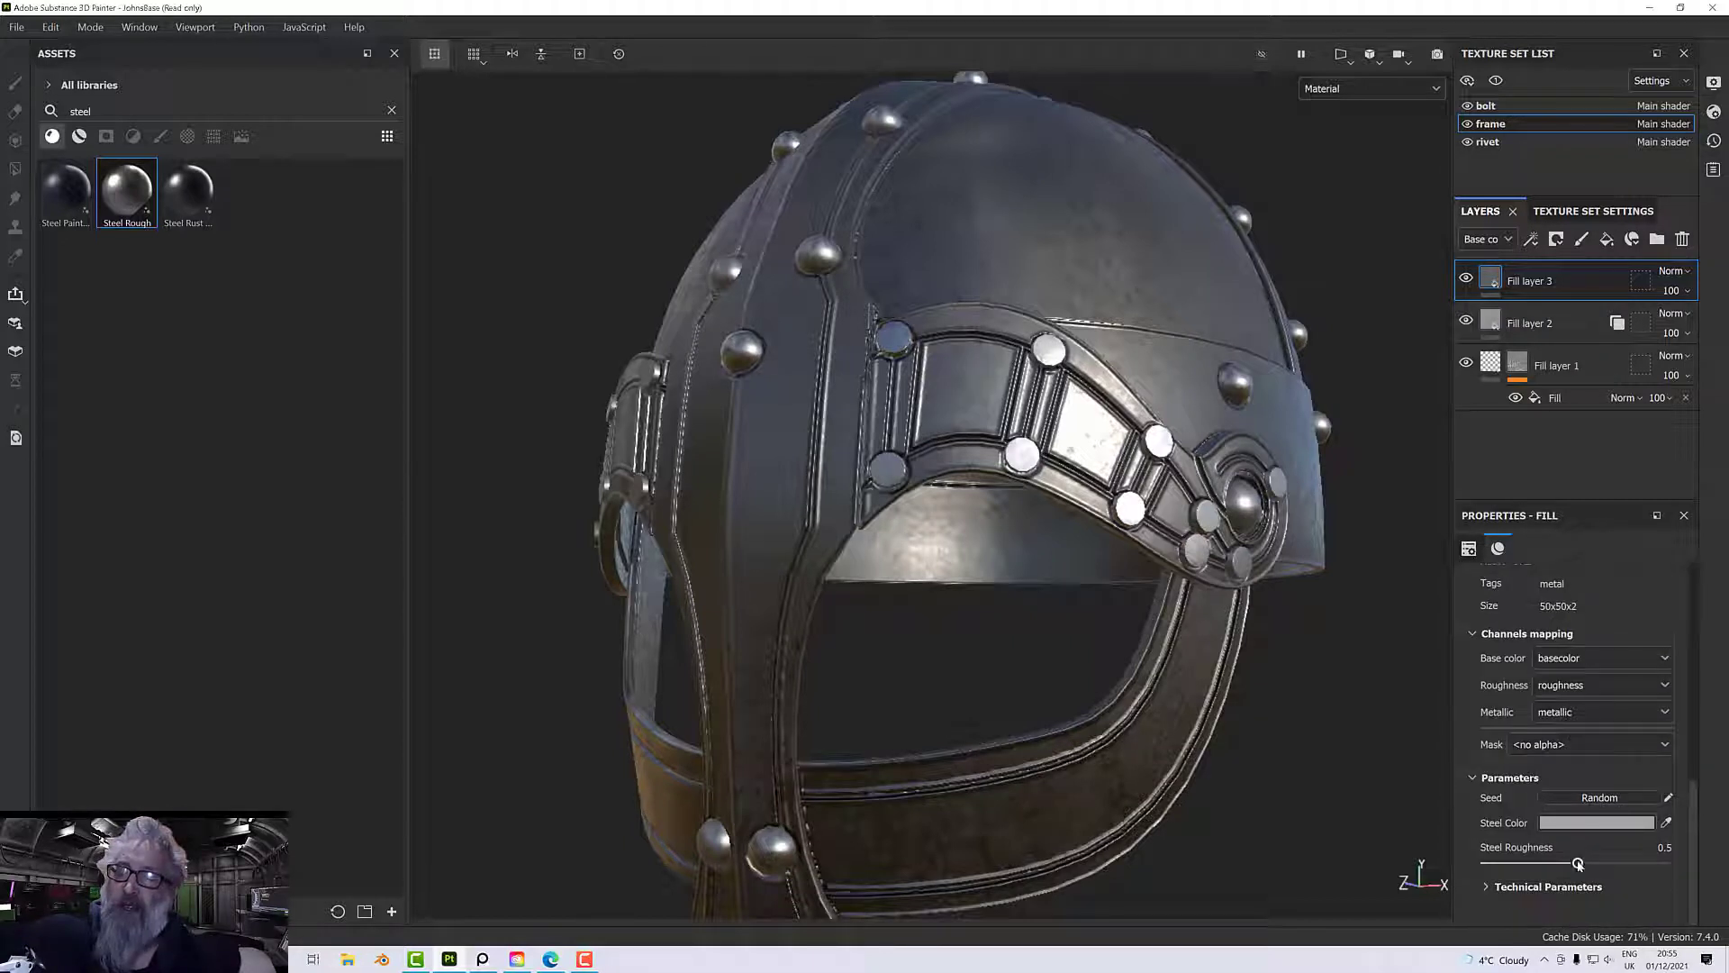
pyautogui.moveTo(1578, 865); pyautogui.dragTo(1598, 864)
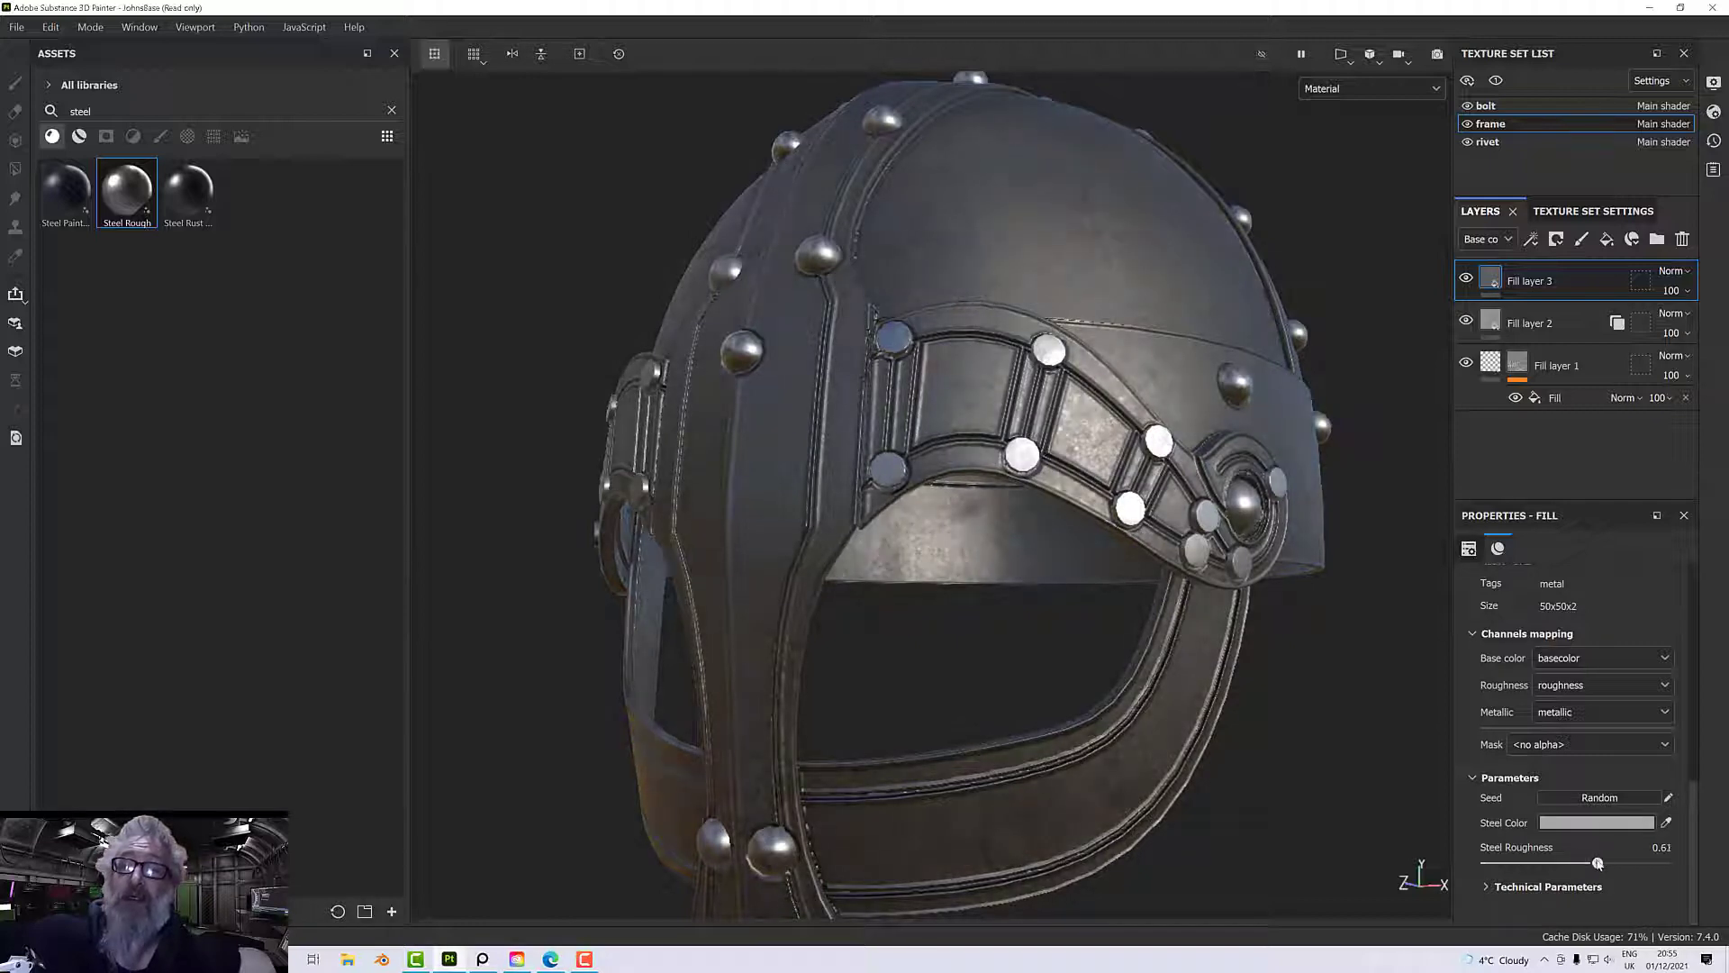
pyautogui.keyDown('alt'); pyautogui.moveTo(1379, 742); pyautogui.dragTo(1115, 643); pyautogui.keyUp('alt')
pyautogui.scroll(3, 1115, 636)
pyautogui.scroll(1, 1070, 657)
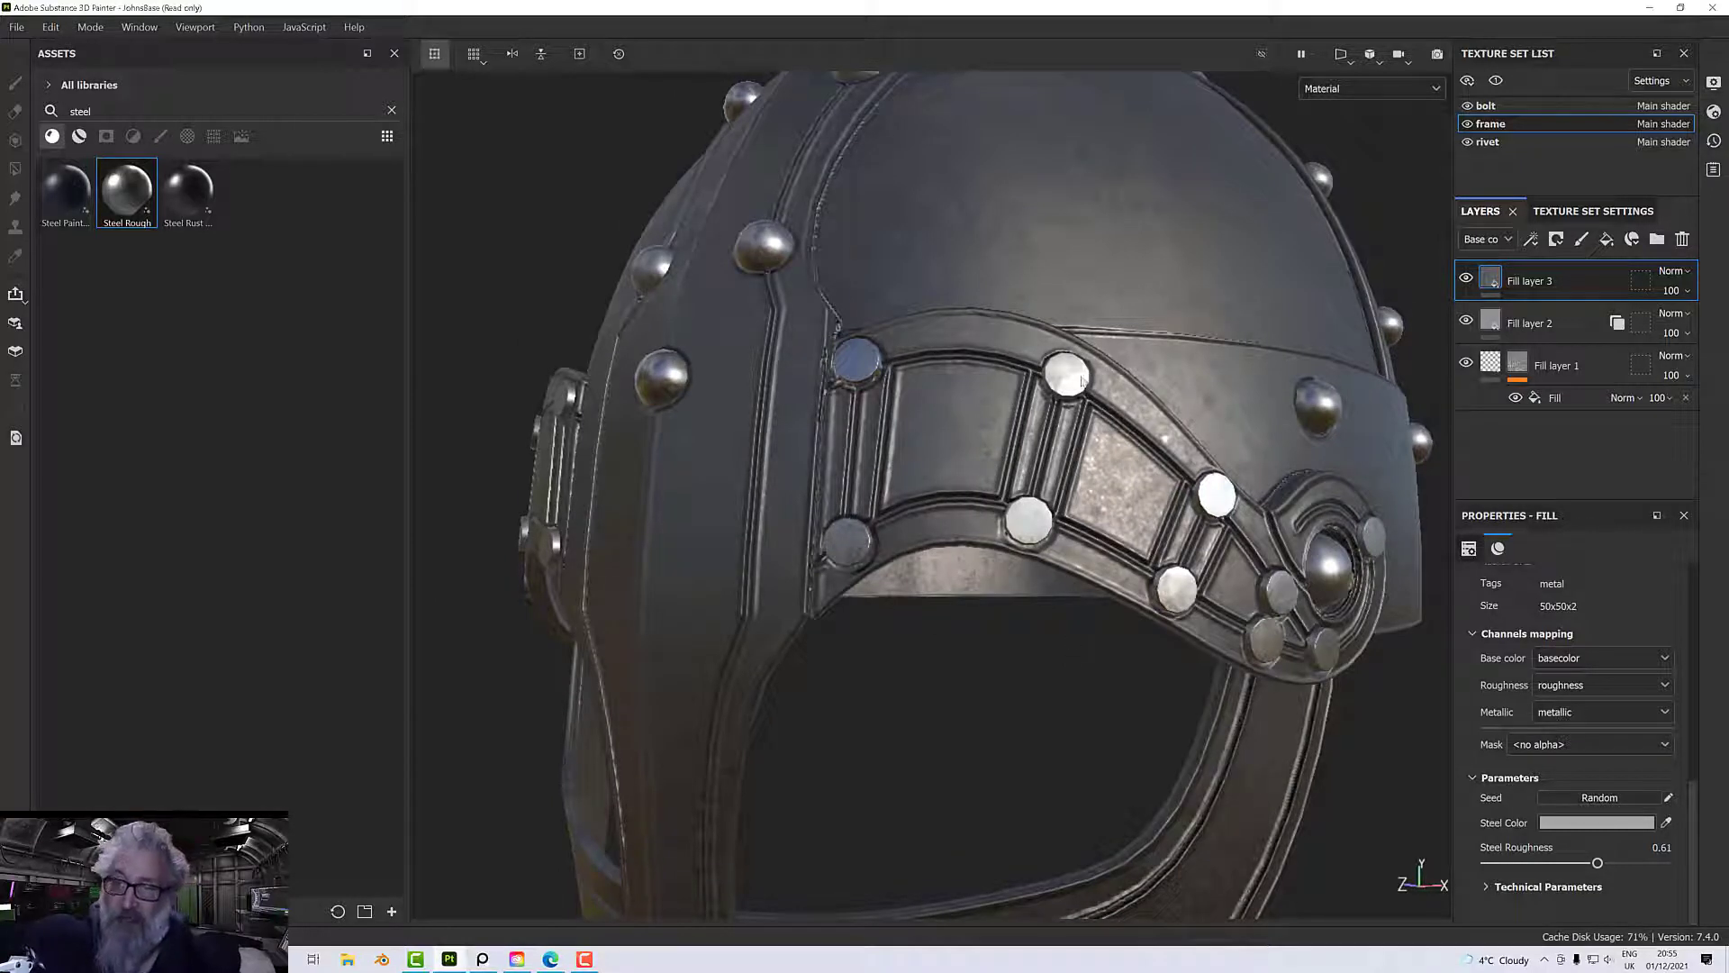
# - Add a black mask to Fill layer 3
pyautogui.rightClick(1536, 286)
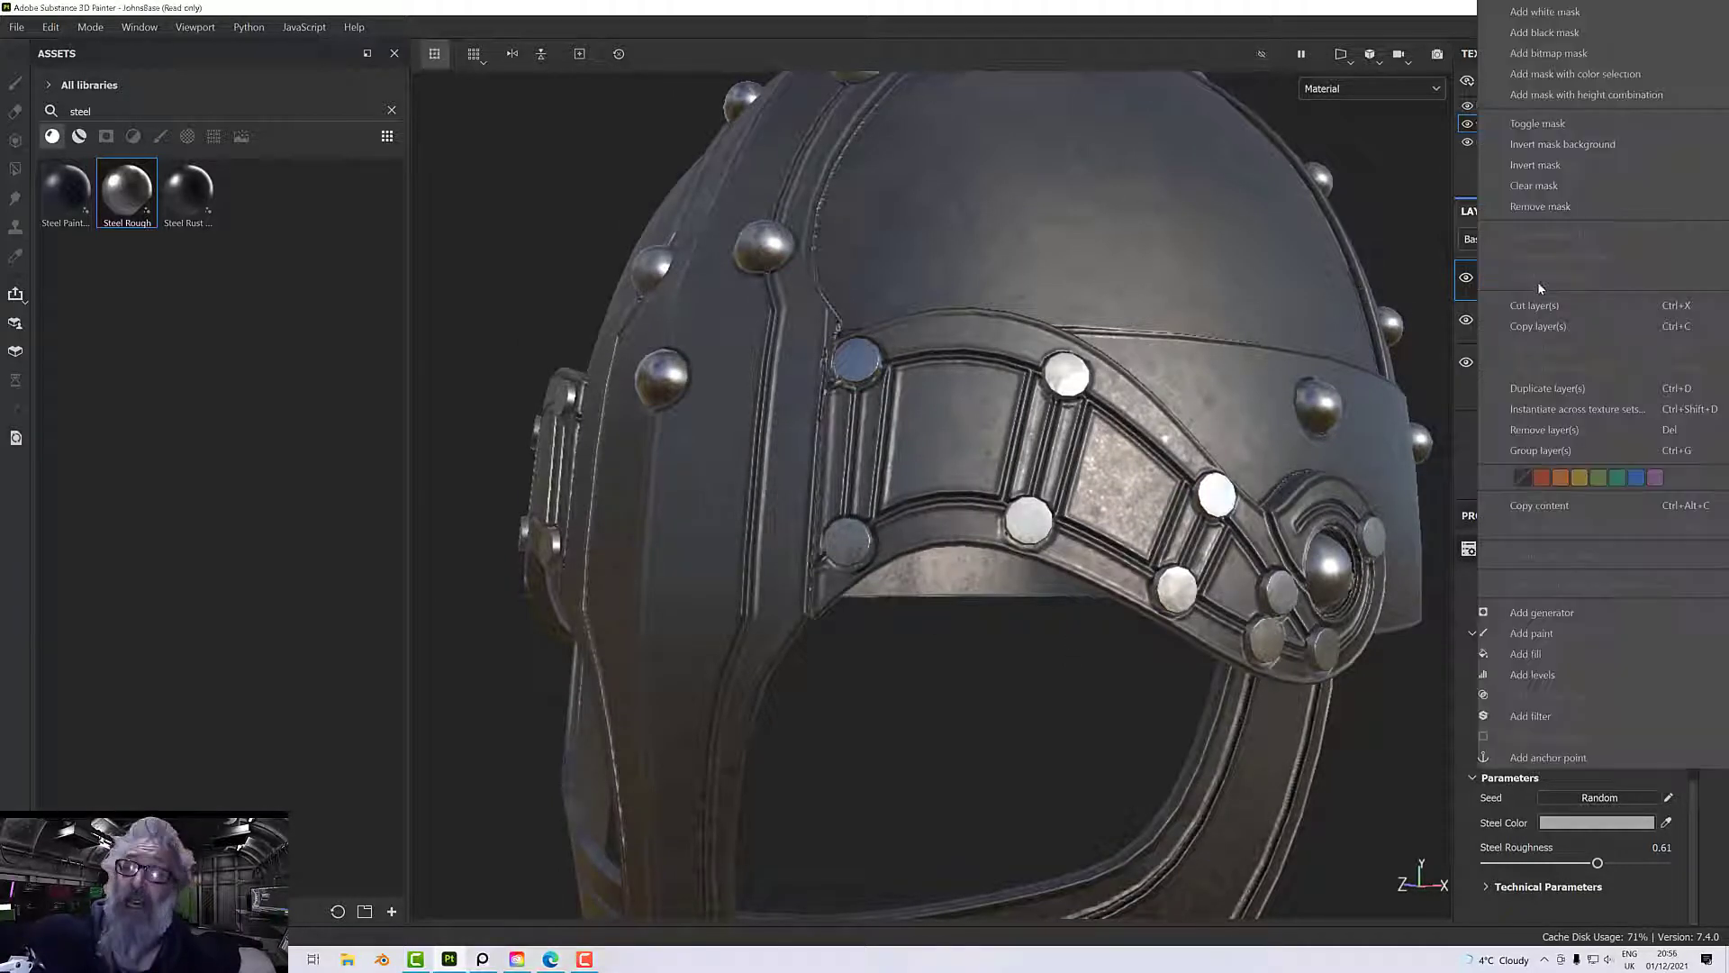
pyautogui.click(1545, 33)
pyautogui.keyDown('alt'); pyautogui.moveTo(1171, 343); pyautogui.dragTo(1225, 324); pyautogui.keyUp('alt')
pyautogui.scroll(-5, 1225, 324)
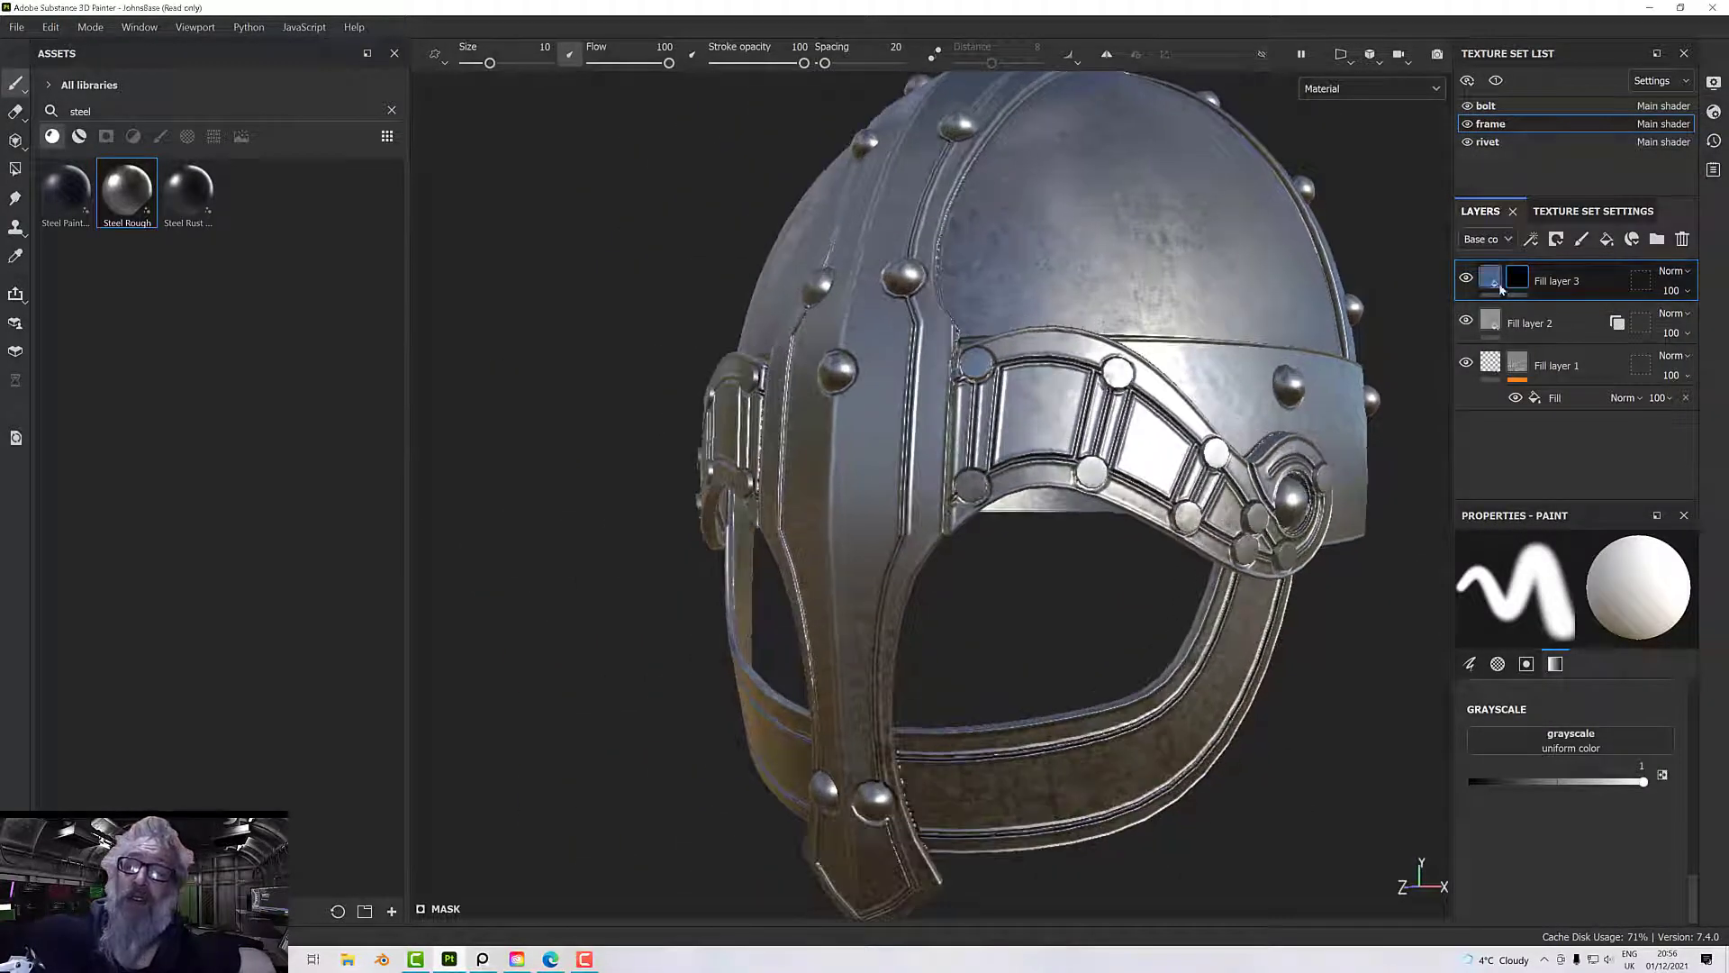
pyautogui.rightClick(1520, 288)
pyautogui.press('Escape')
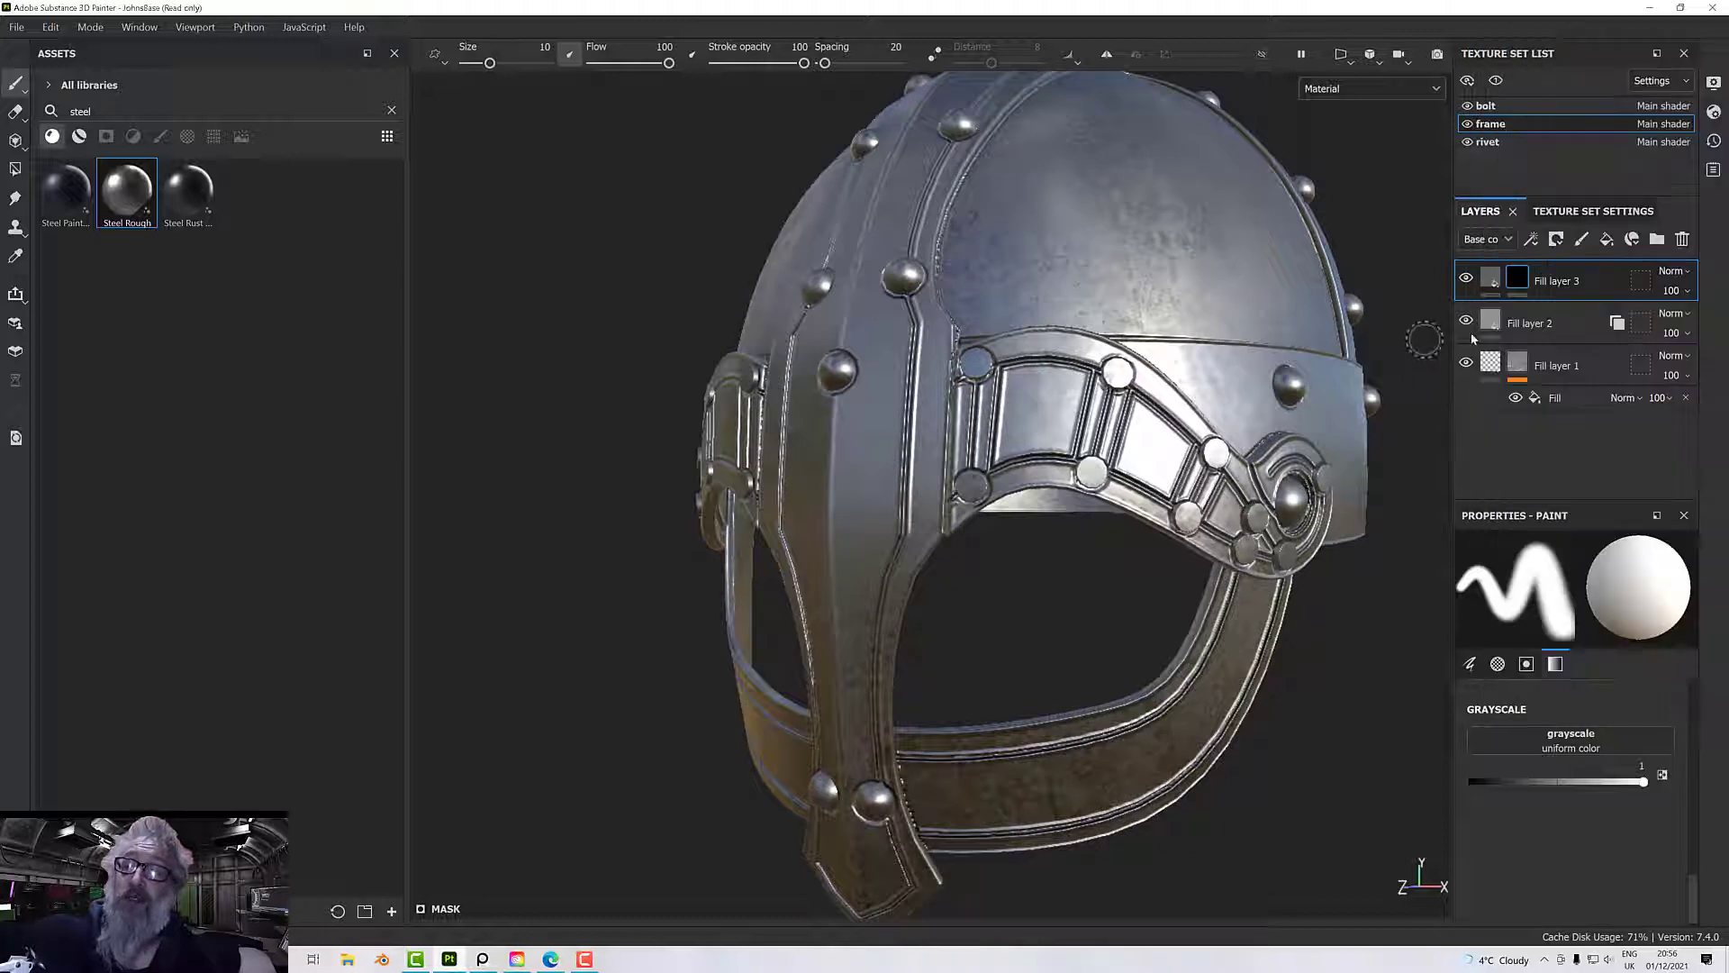
# - Add an anchor point to the mask of Fill layer 1 and name it AP Height
pyautogui.click(1513, 363)
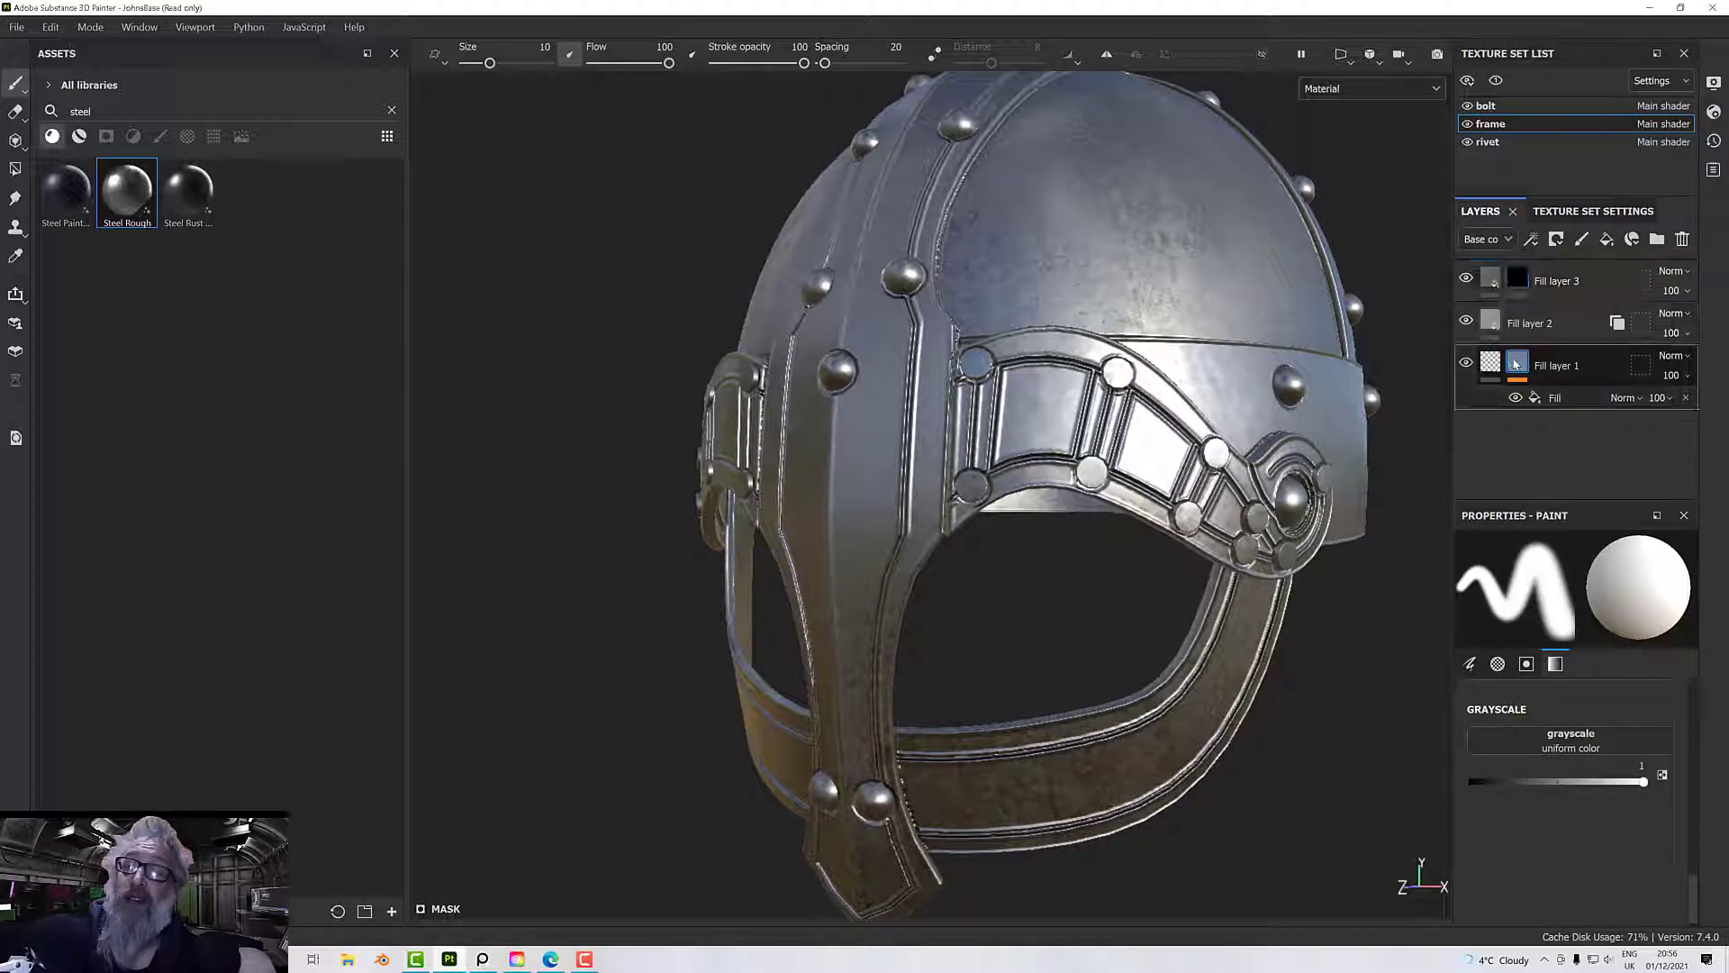
pyautogui.rightClick(1513, 363)
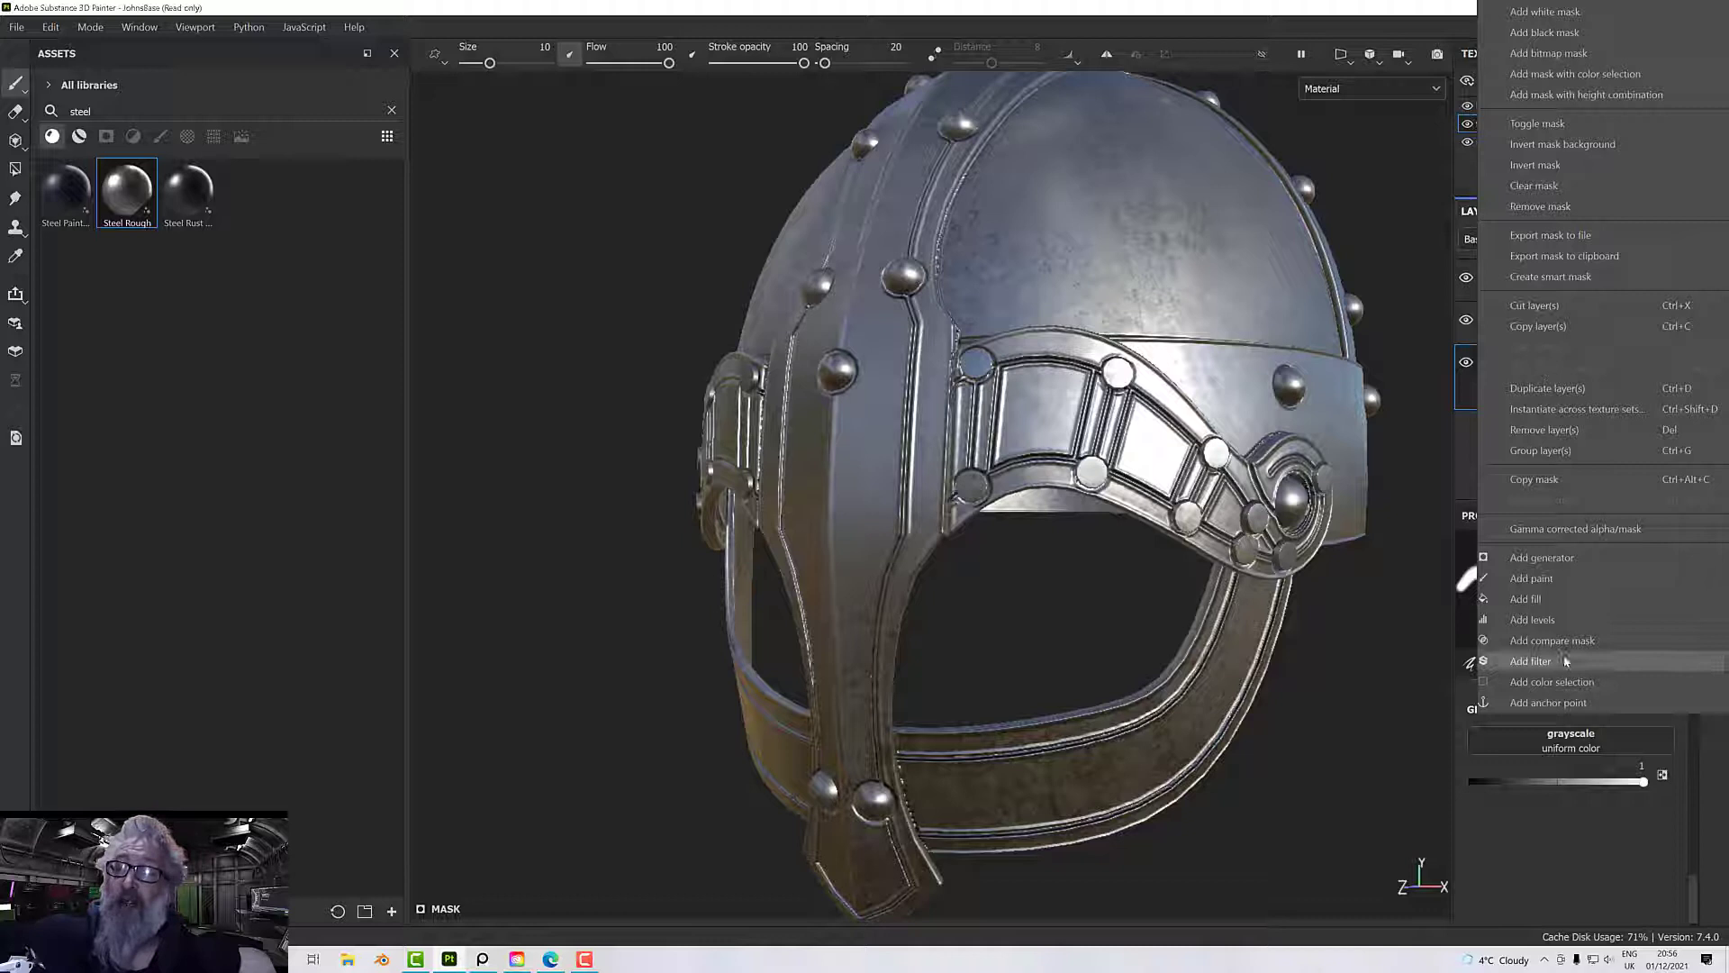
pyautogui.click(1551, 702)
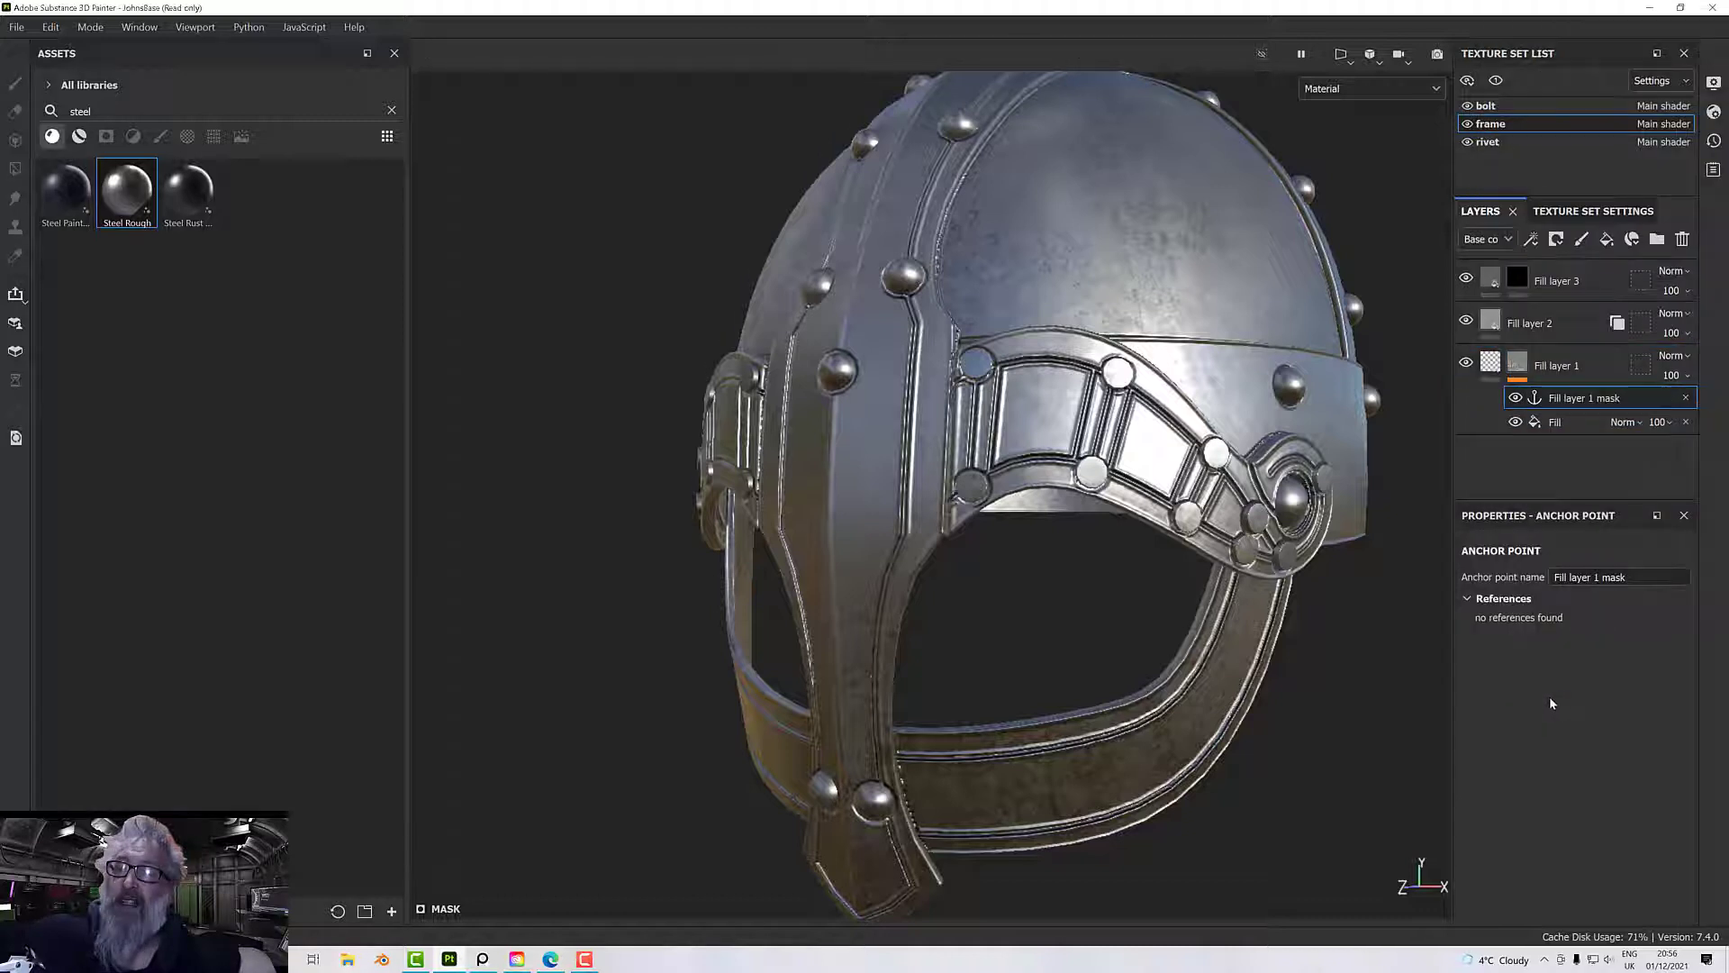
pyautogui.click(1603, 578)
pyautogui.moveTo(1603, 578); pyautogui.dragTo(1570, 577)
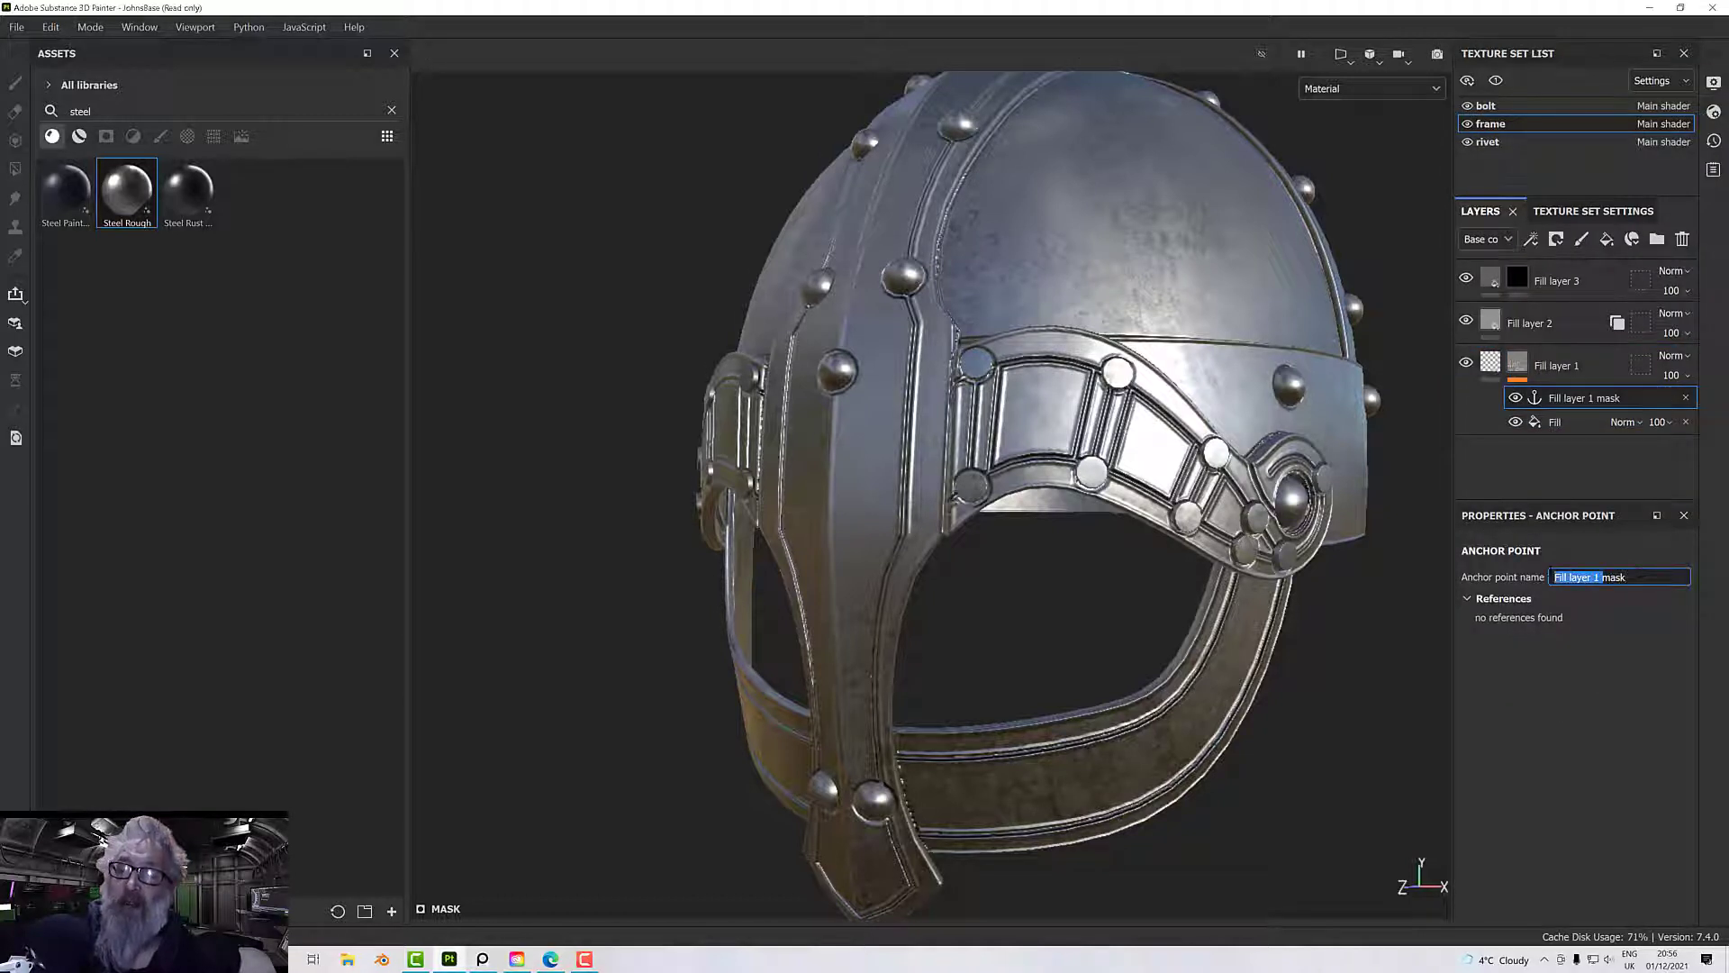
pyautogui.write('AP ')
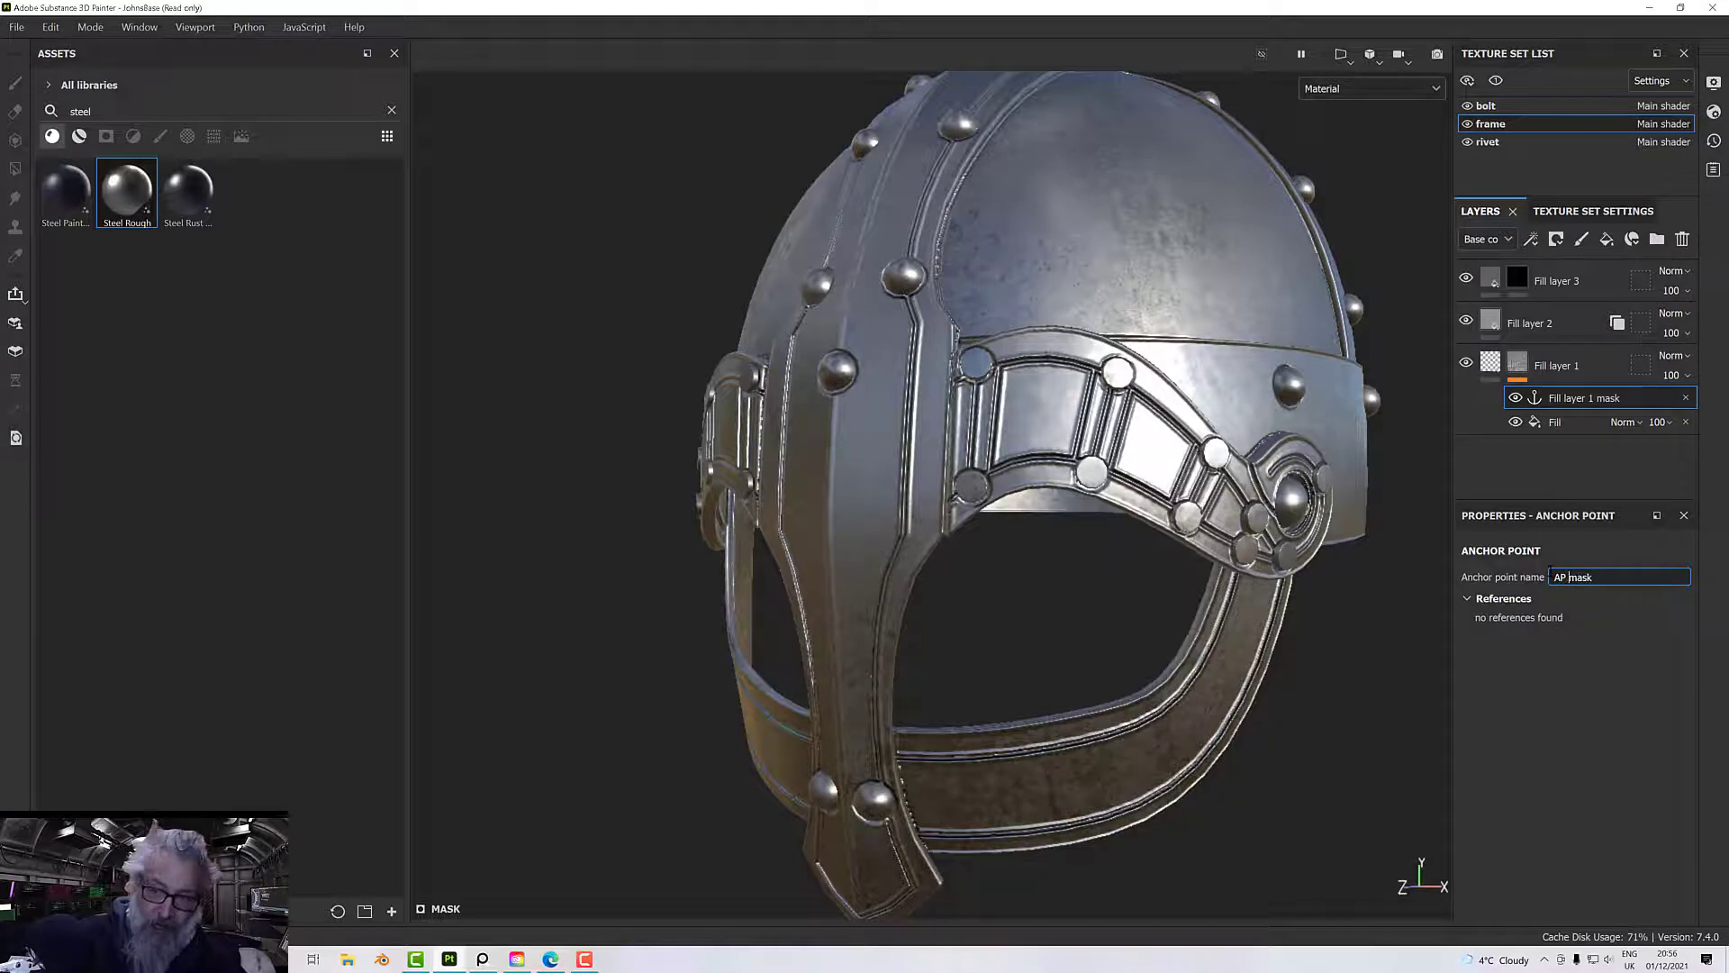
pyautogui.write('Height')
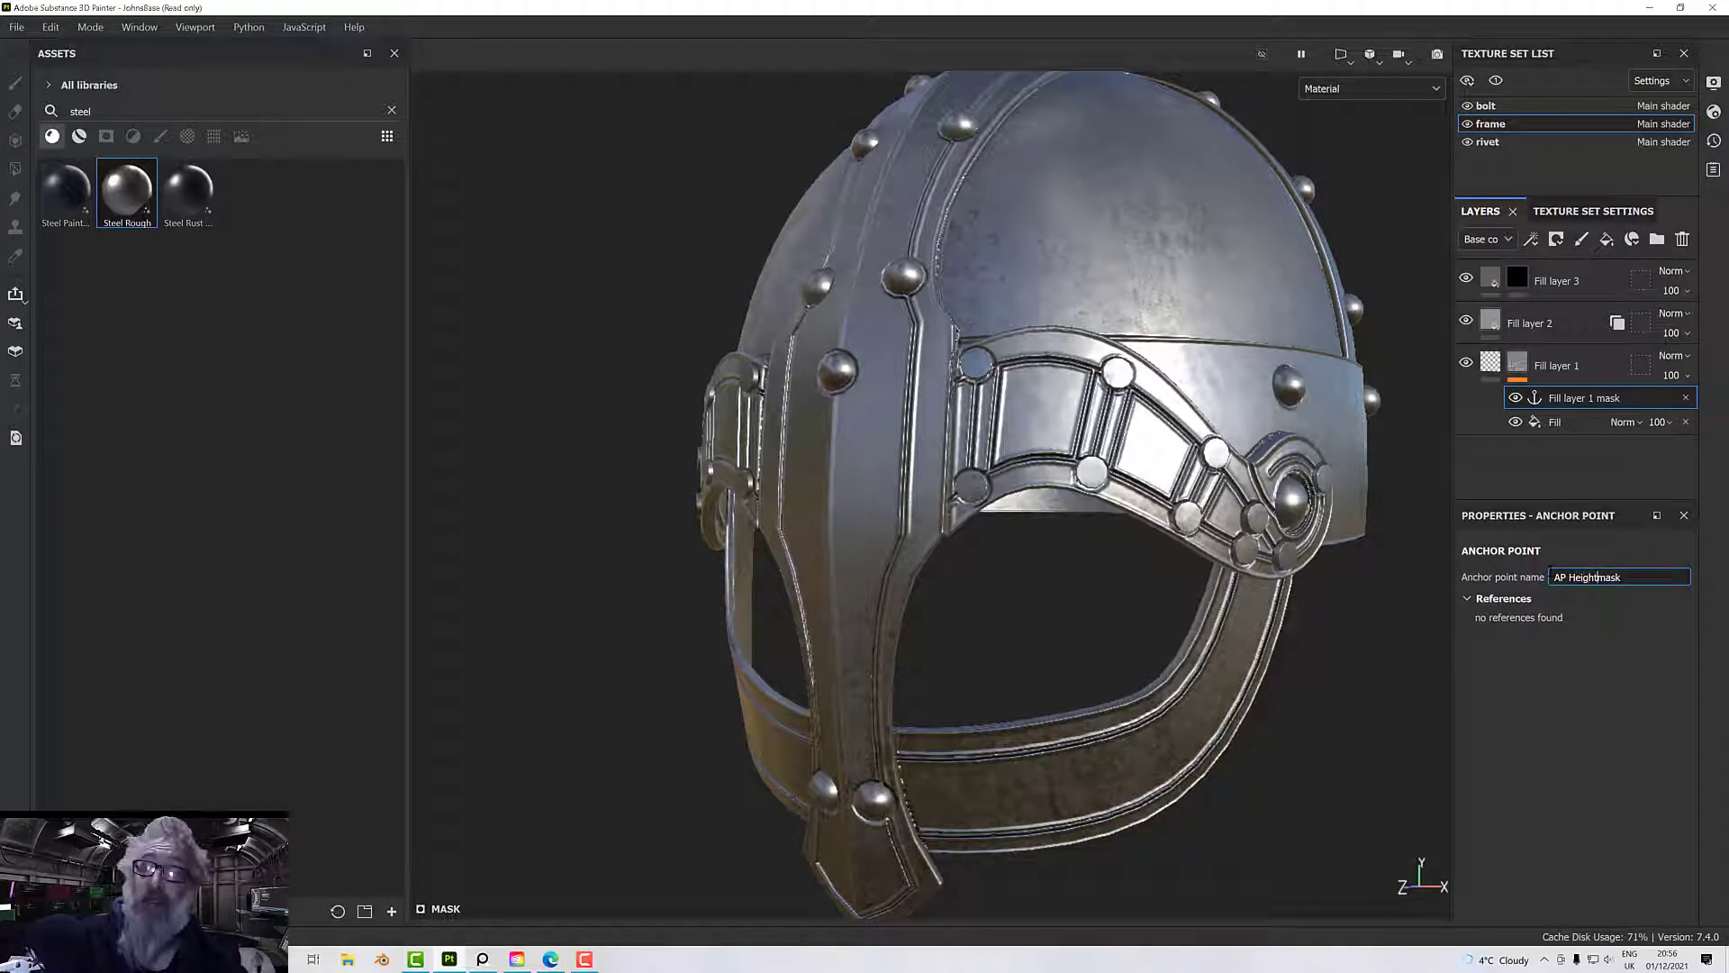
pyautogui.press('Return')
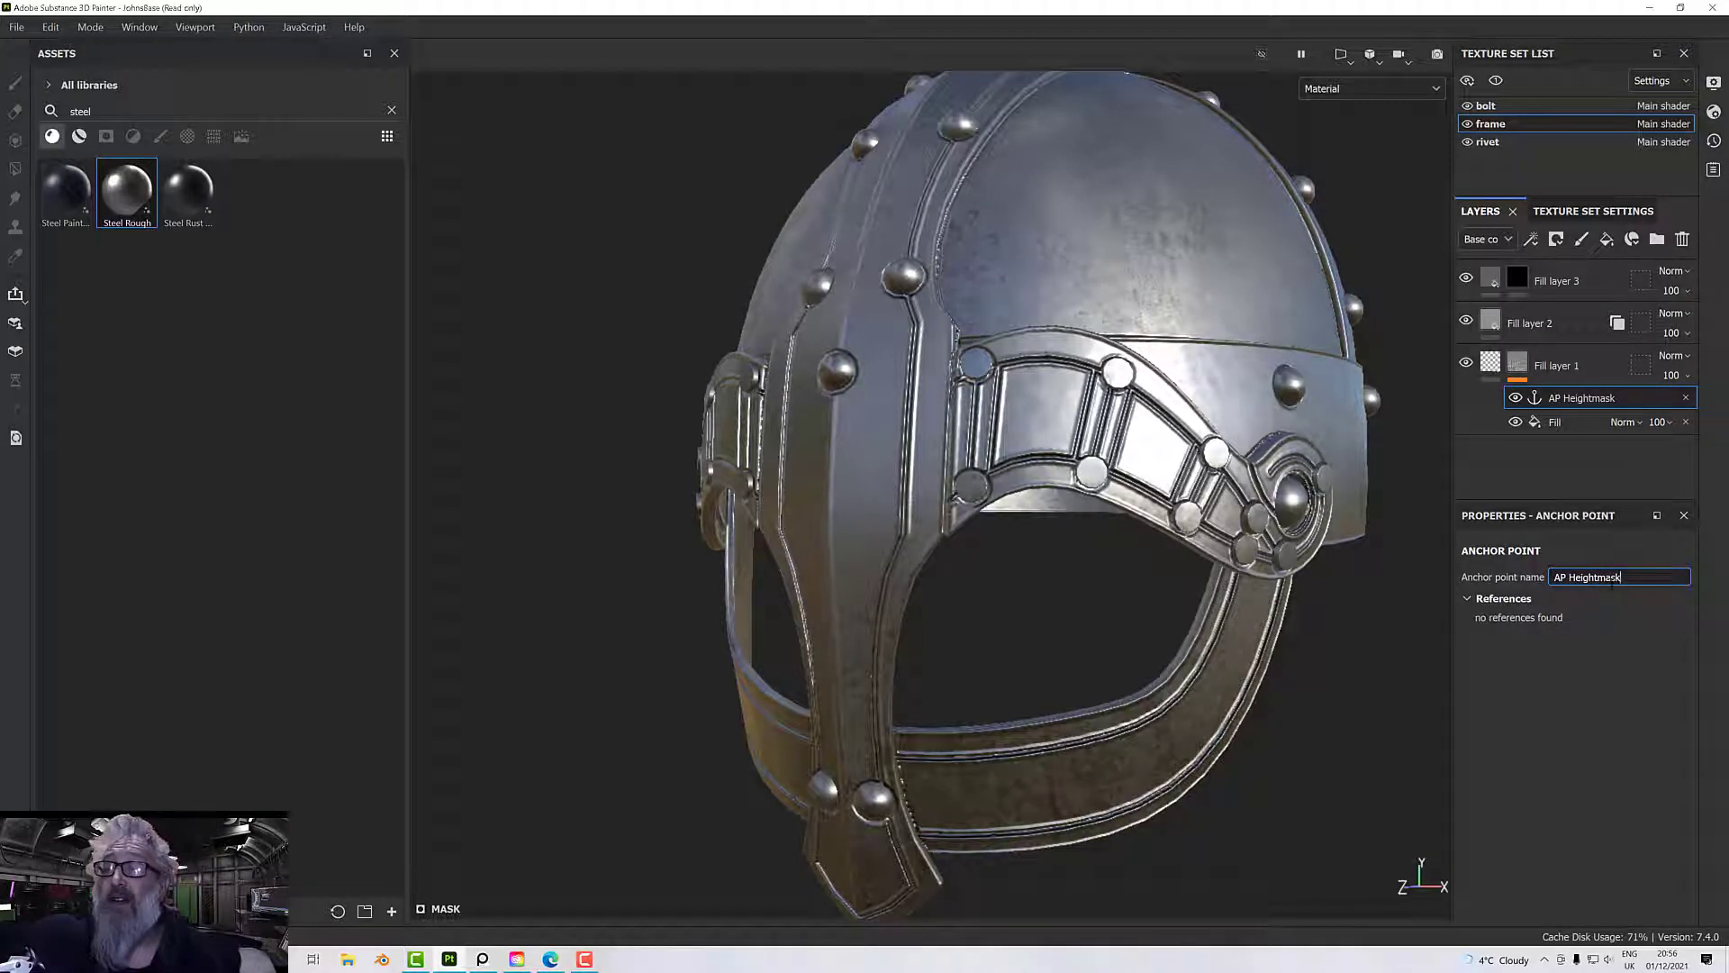
pyautogui.press('BackSpace')
pyautogui.press('BackSpace')
pyautogui.press('BackSpace')
pyautogui.press('BackSpace')
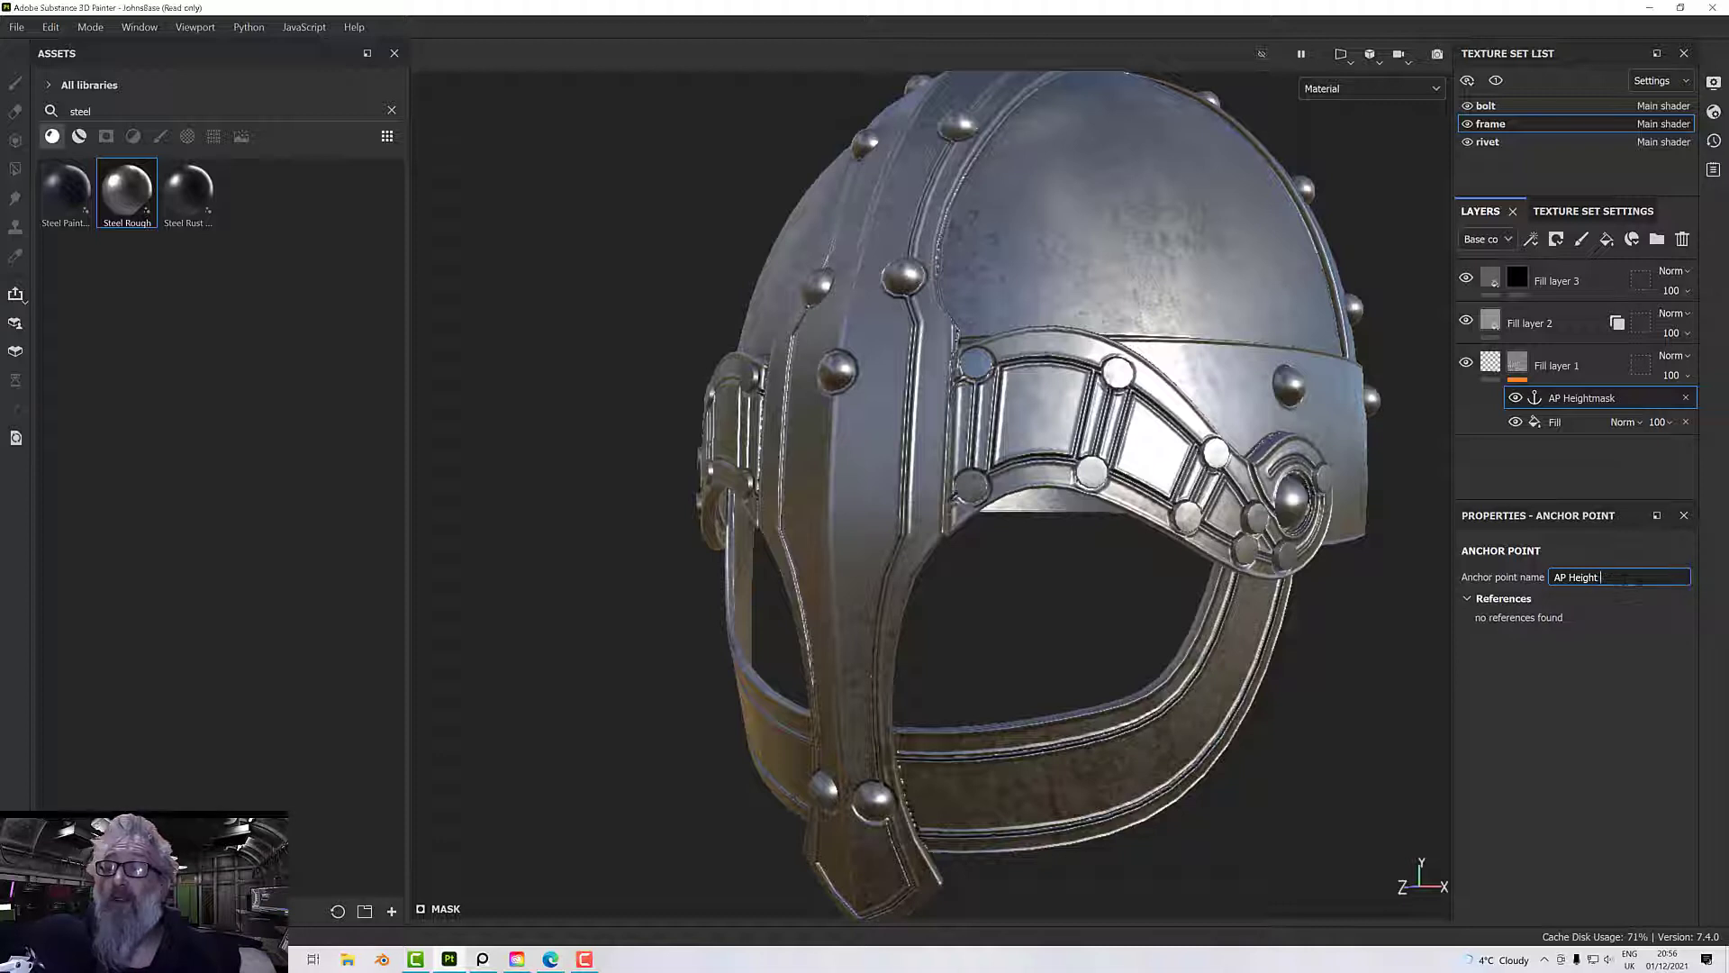
pyautogui.press('Return')
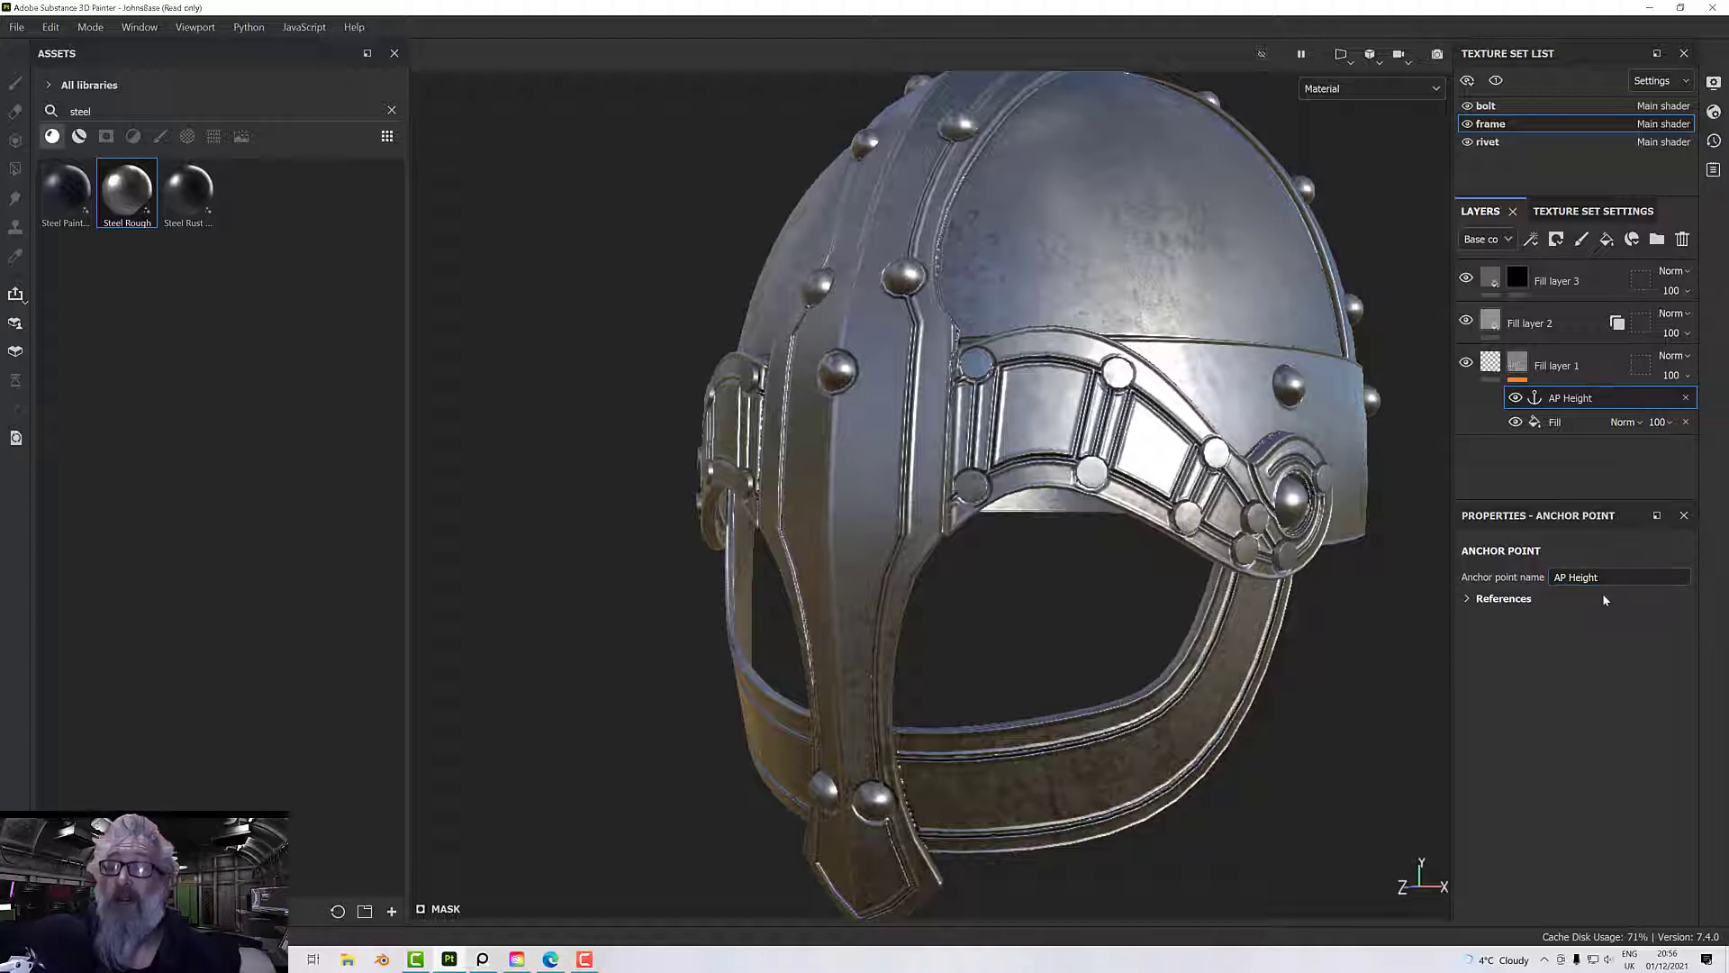
# - Add a generator to the mask of Fill layer 3 and choose Dirt for it
pyautogui.click(1514, 283)
pyautogui.rightClick(1514, 282)
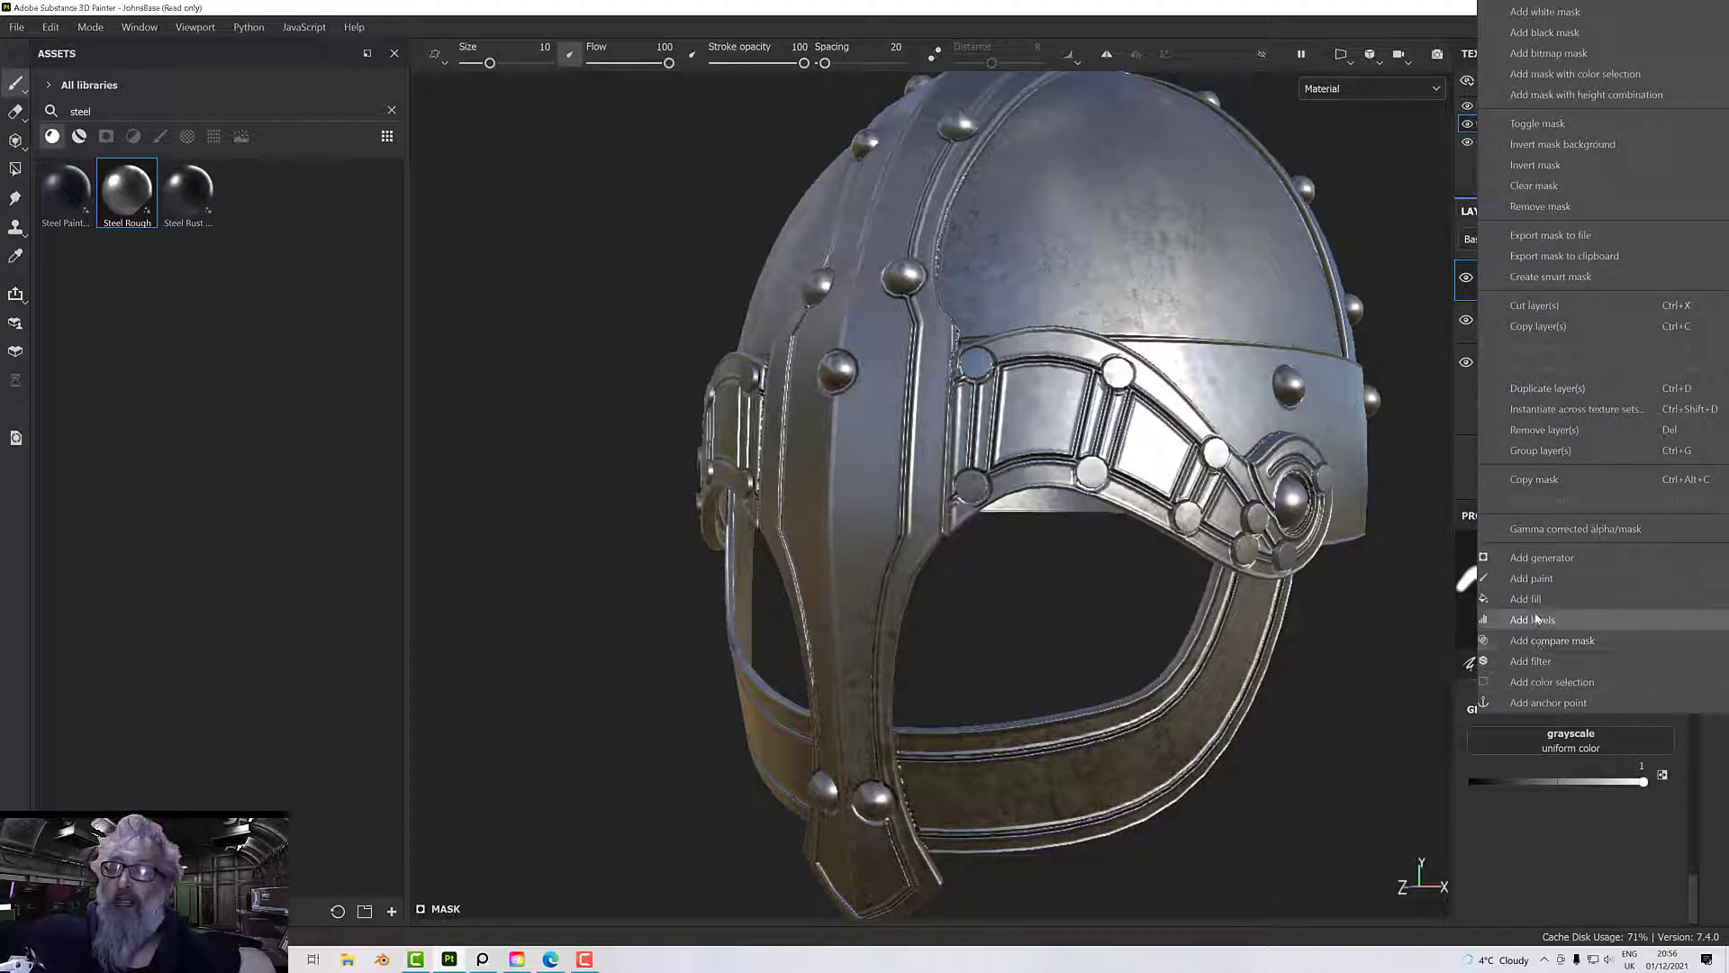
pyautogui.click(1537, 558)
pyautogui.click(1555, 581)
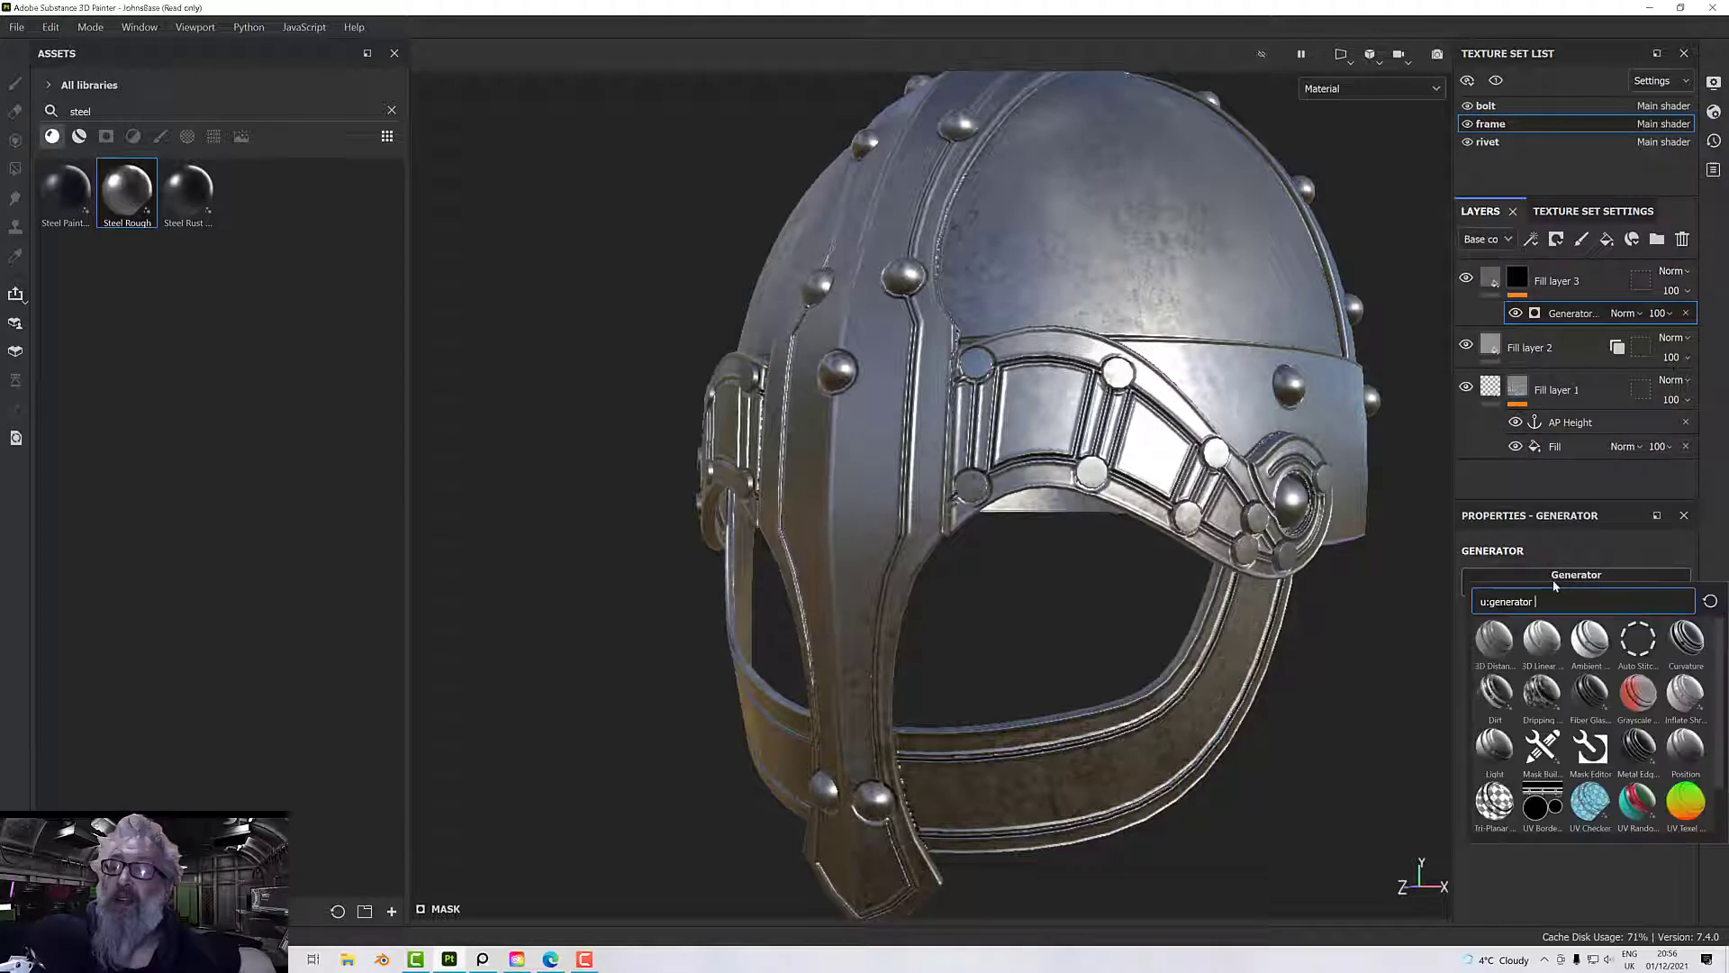
pyautogui.click(1494, 692)
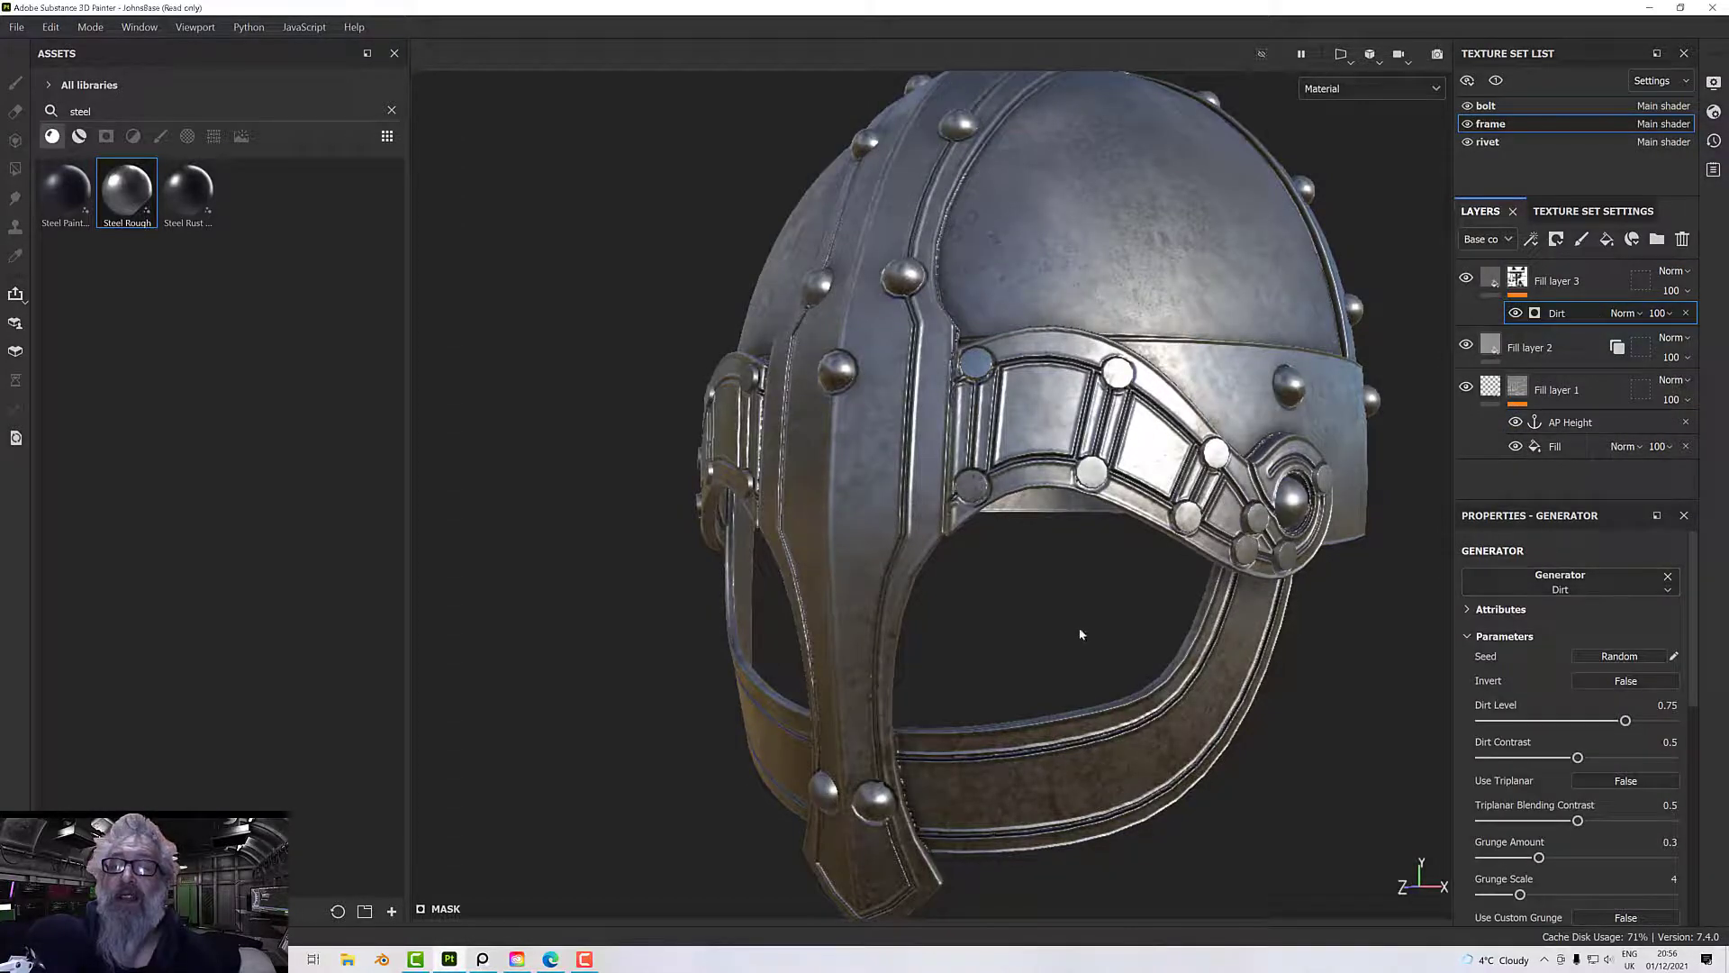
# - Assign the AP Height anchor point to the Micro Height image input of the Dirt generator
pyautogui.keyDown('alt'); pyautogui.moveTo(1081, 637); pyautogui.dragTo(1177, 571); pyautogui.keyUp('alt')
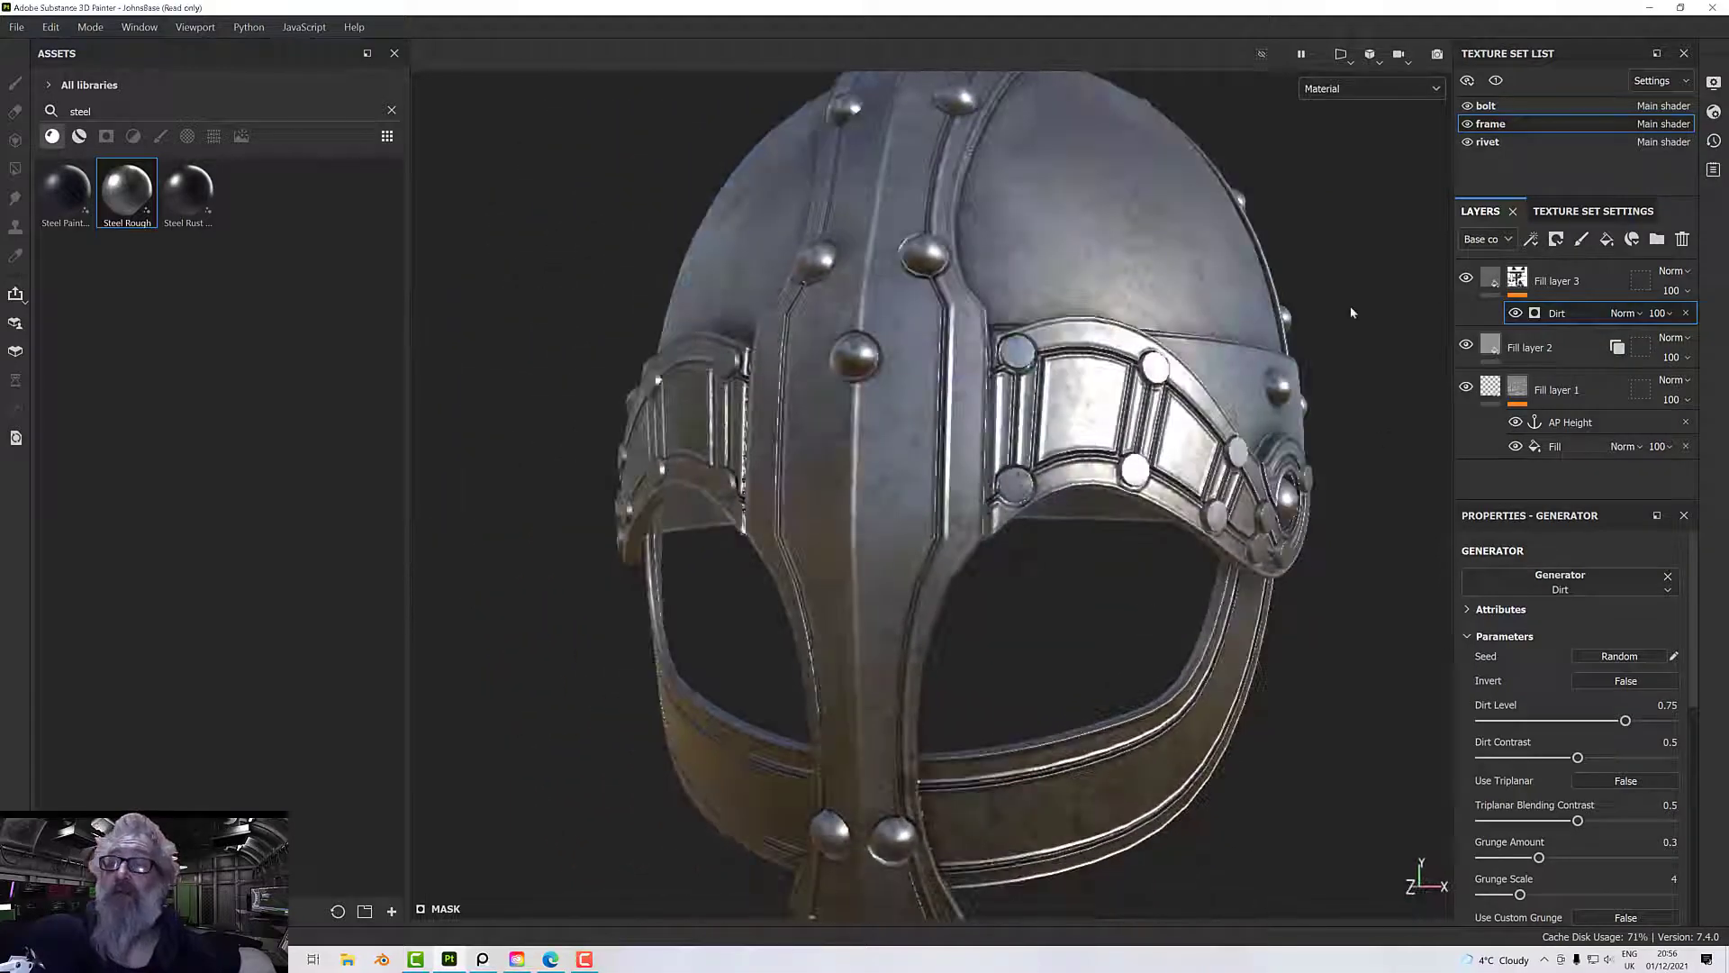
pyautogui.keyDown('alt'); pyautogui.moveTo(1351, 309); pyautogui.dragTo(1106, 412); pyautogui.keyUp('alt')
pyautogui.scroll(5, 1107, 413)
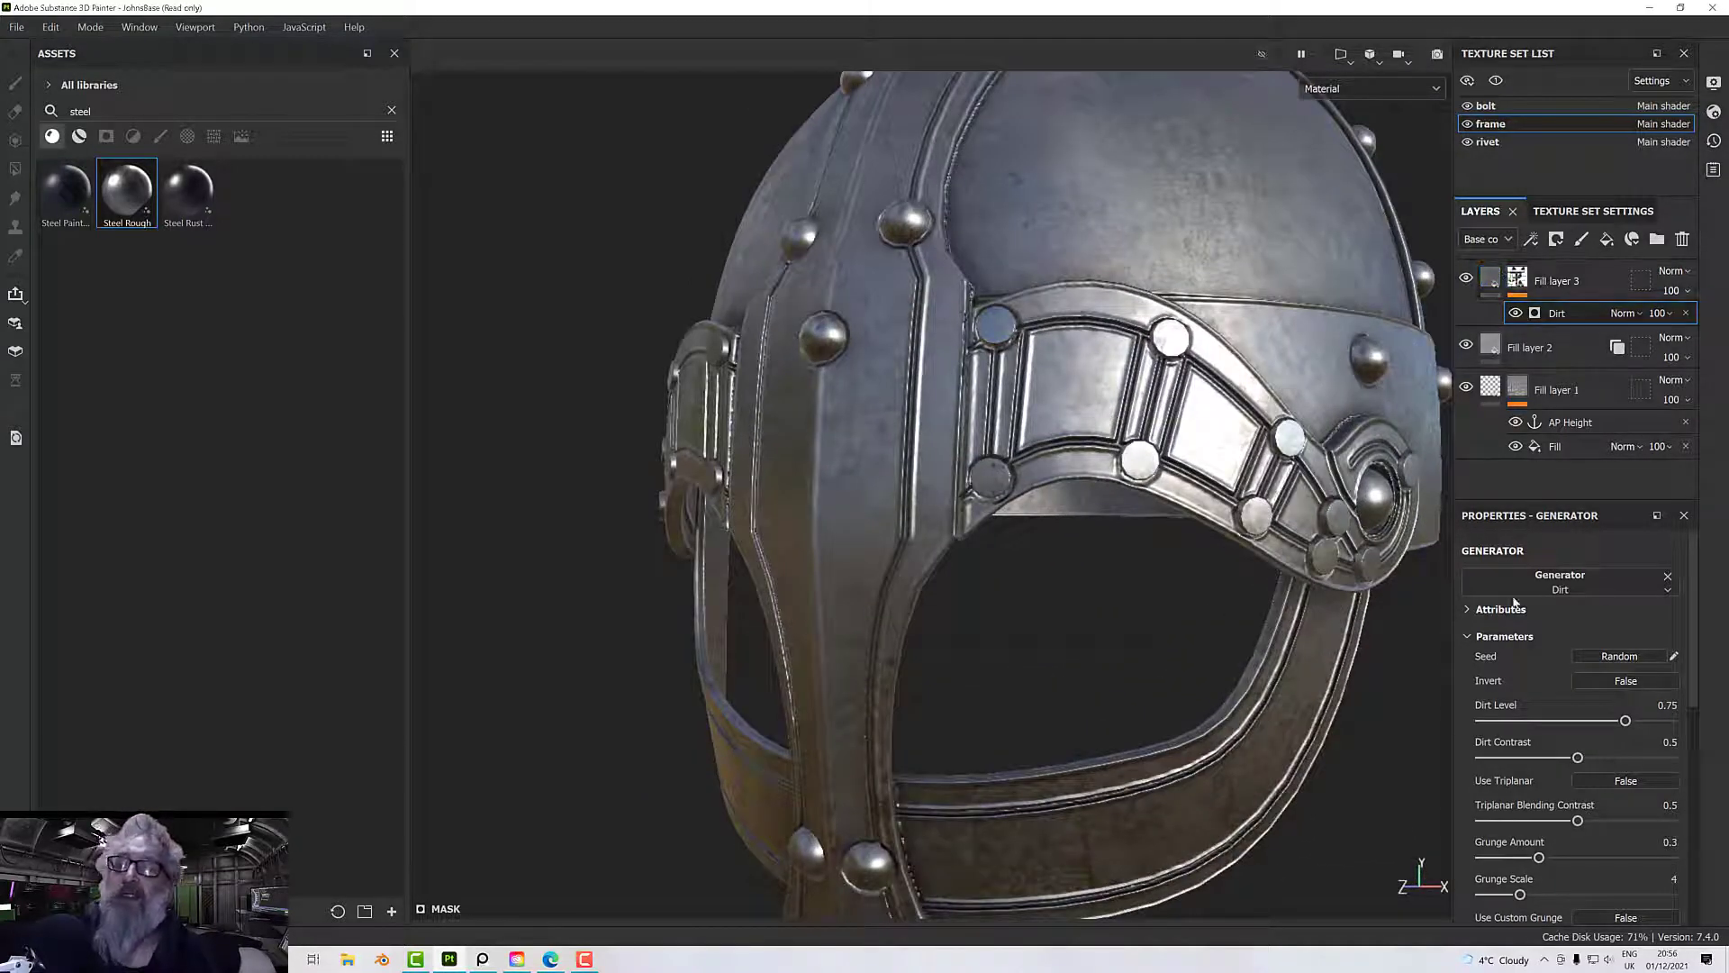
pyautogui.scroll(-4, 1551, 696)
pyautogui.scroll(-2, 1554, 720)
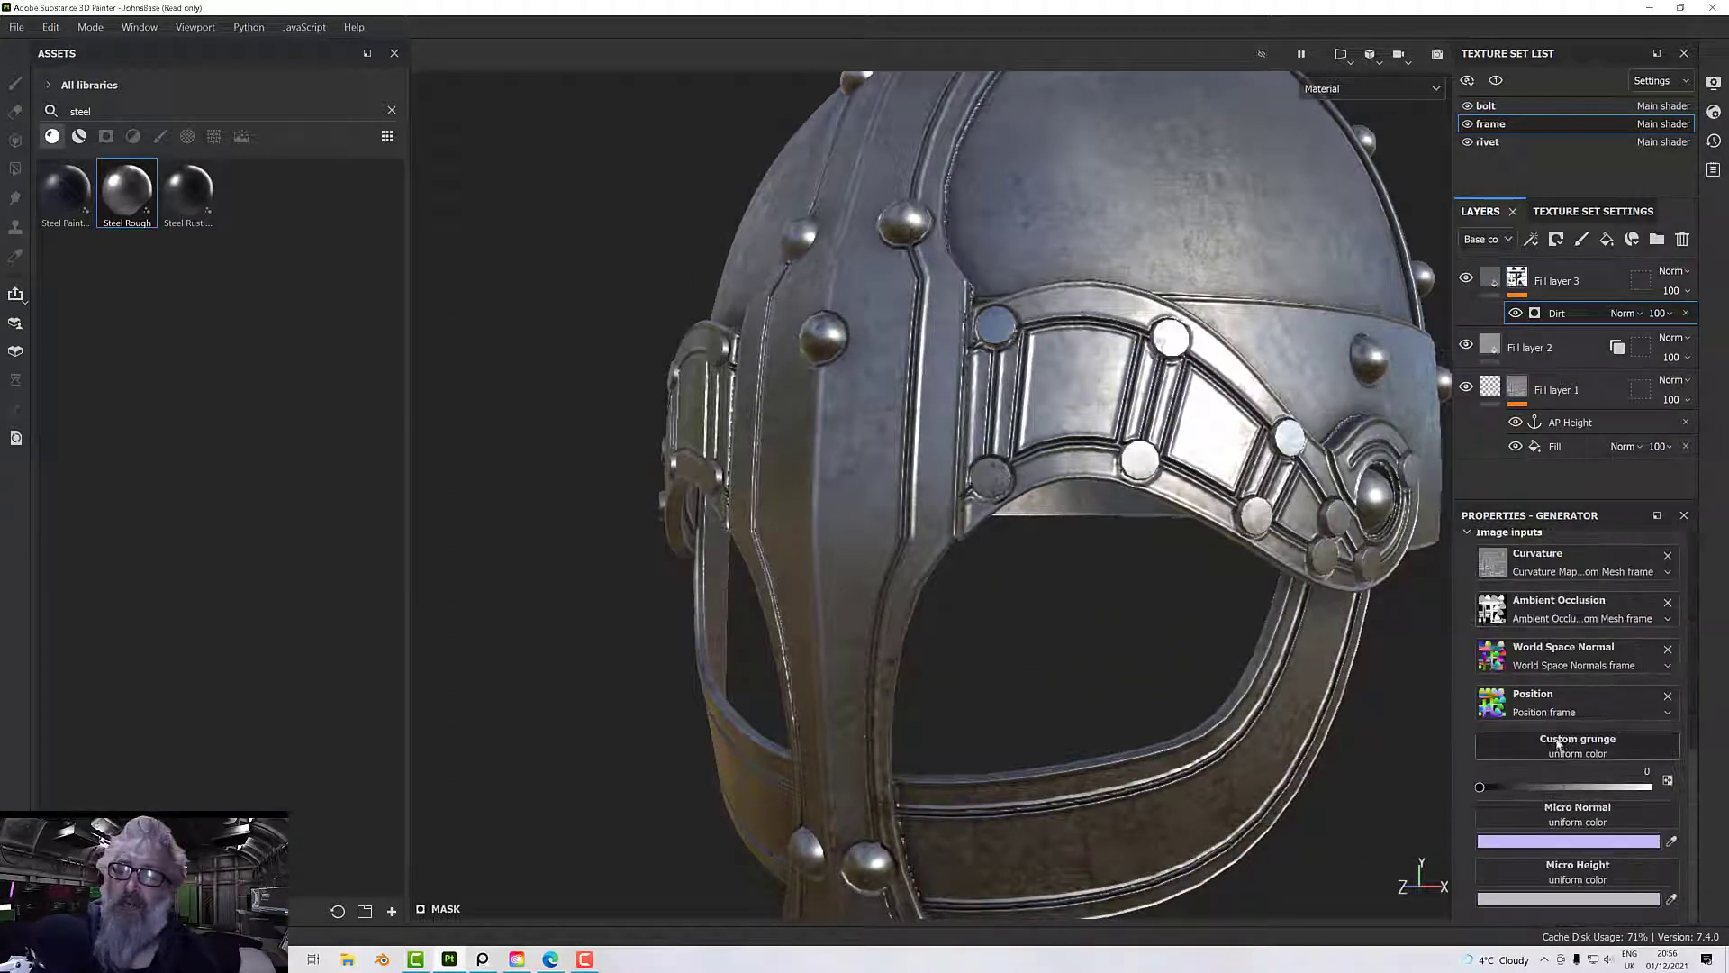
pyautogui.click(1574, 881)
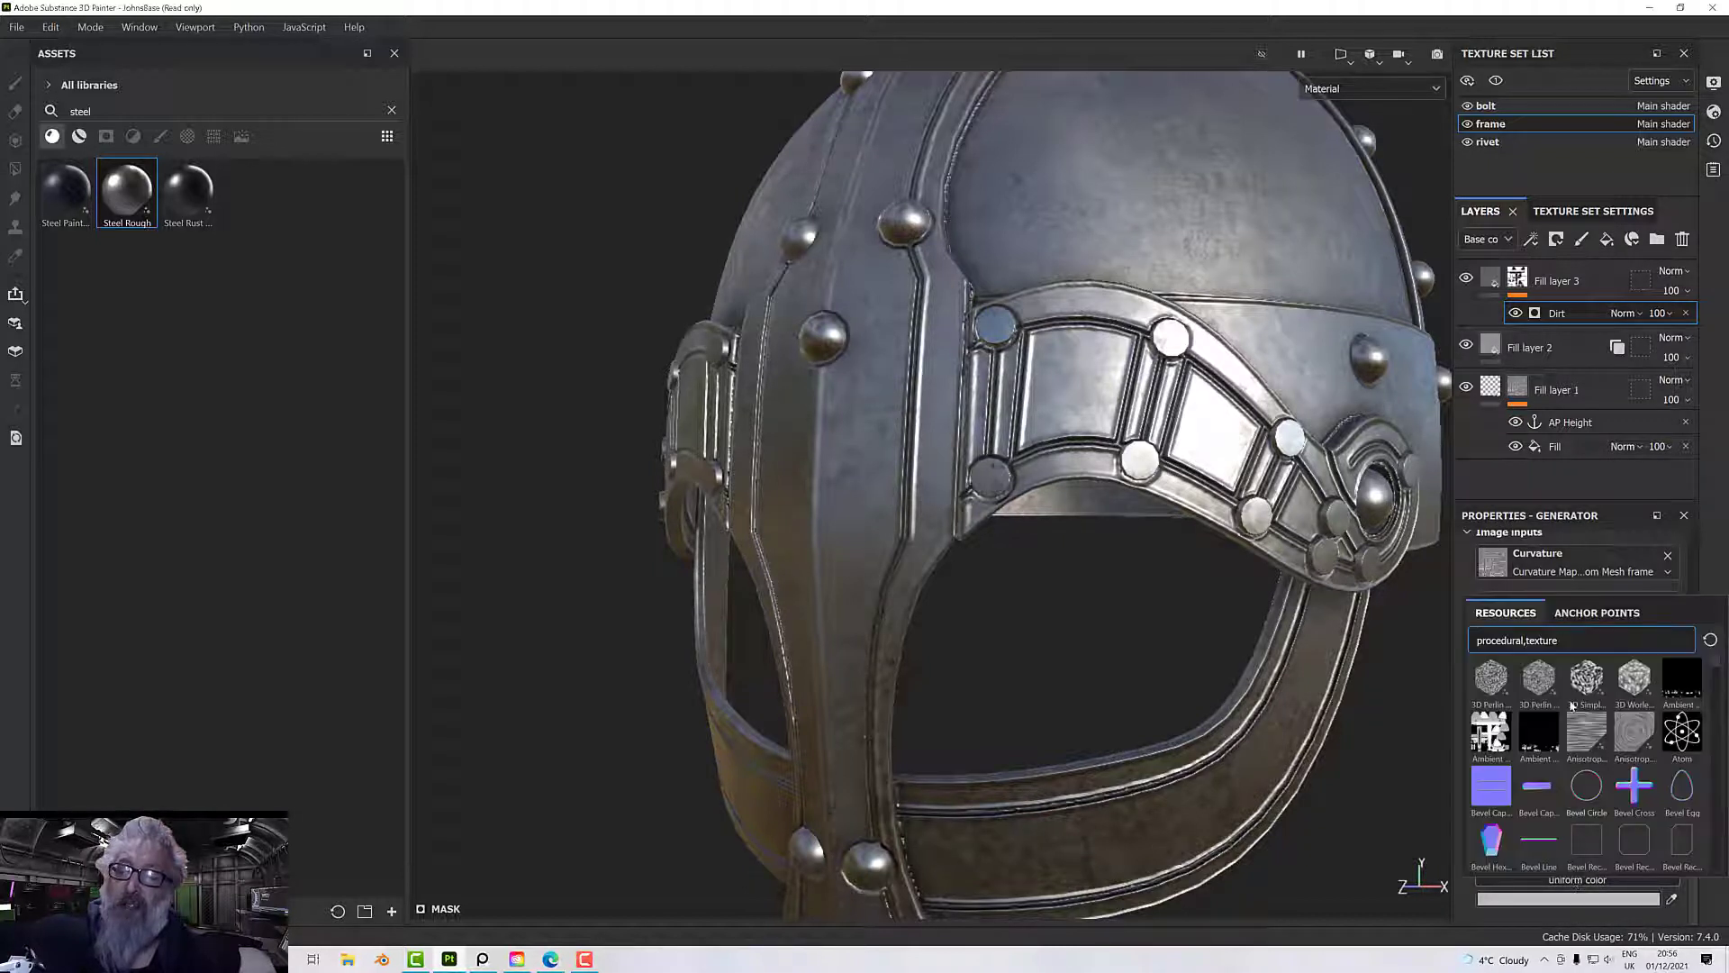
pyautogui.click(1597, 612)
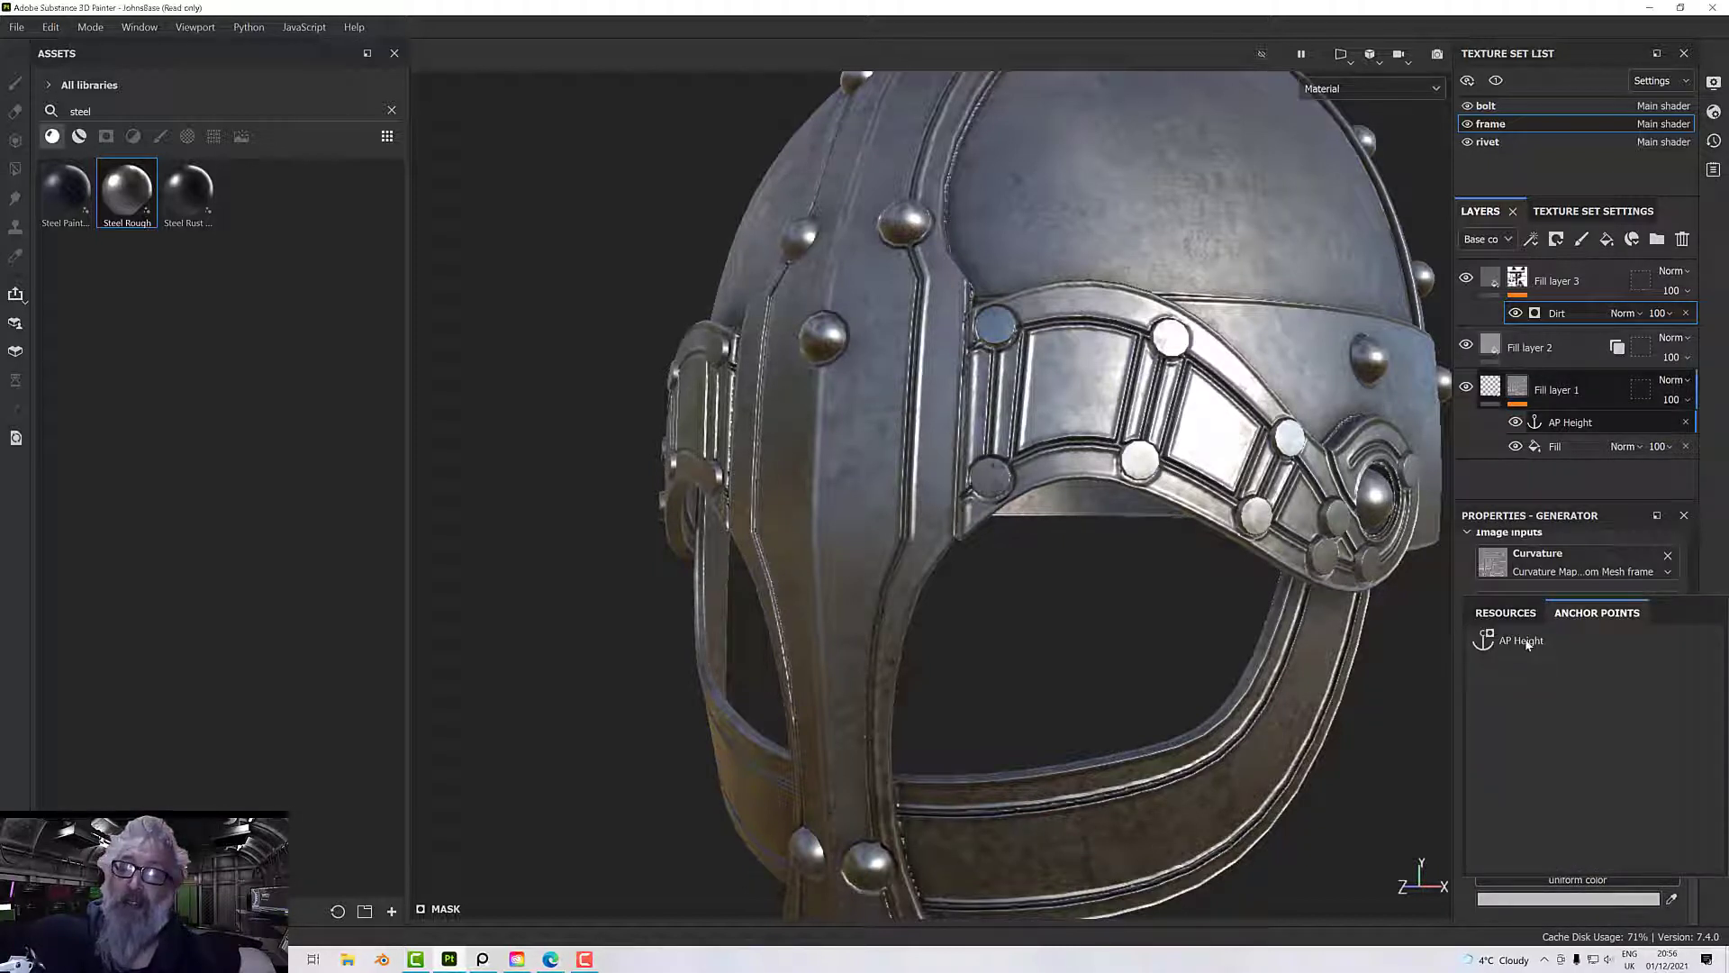
pyautogui.click(1523, 642)
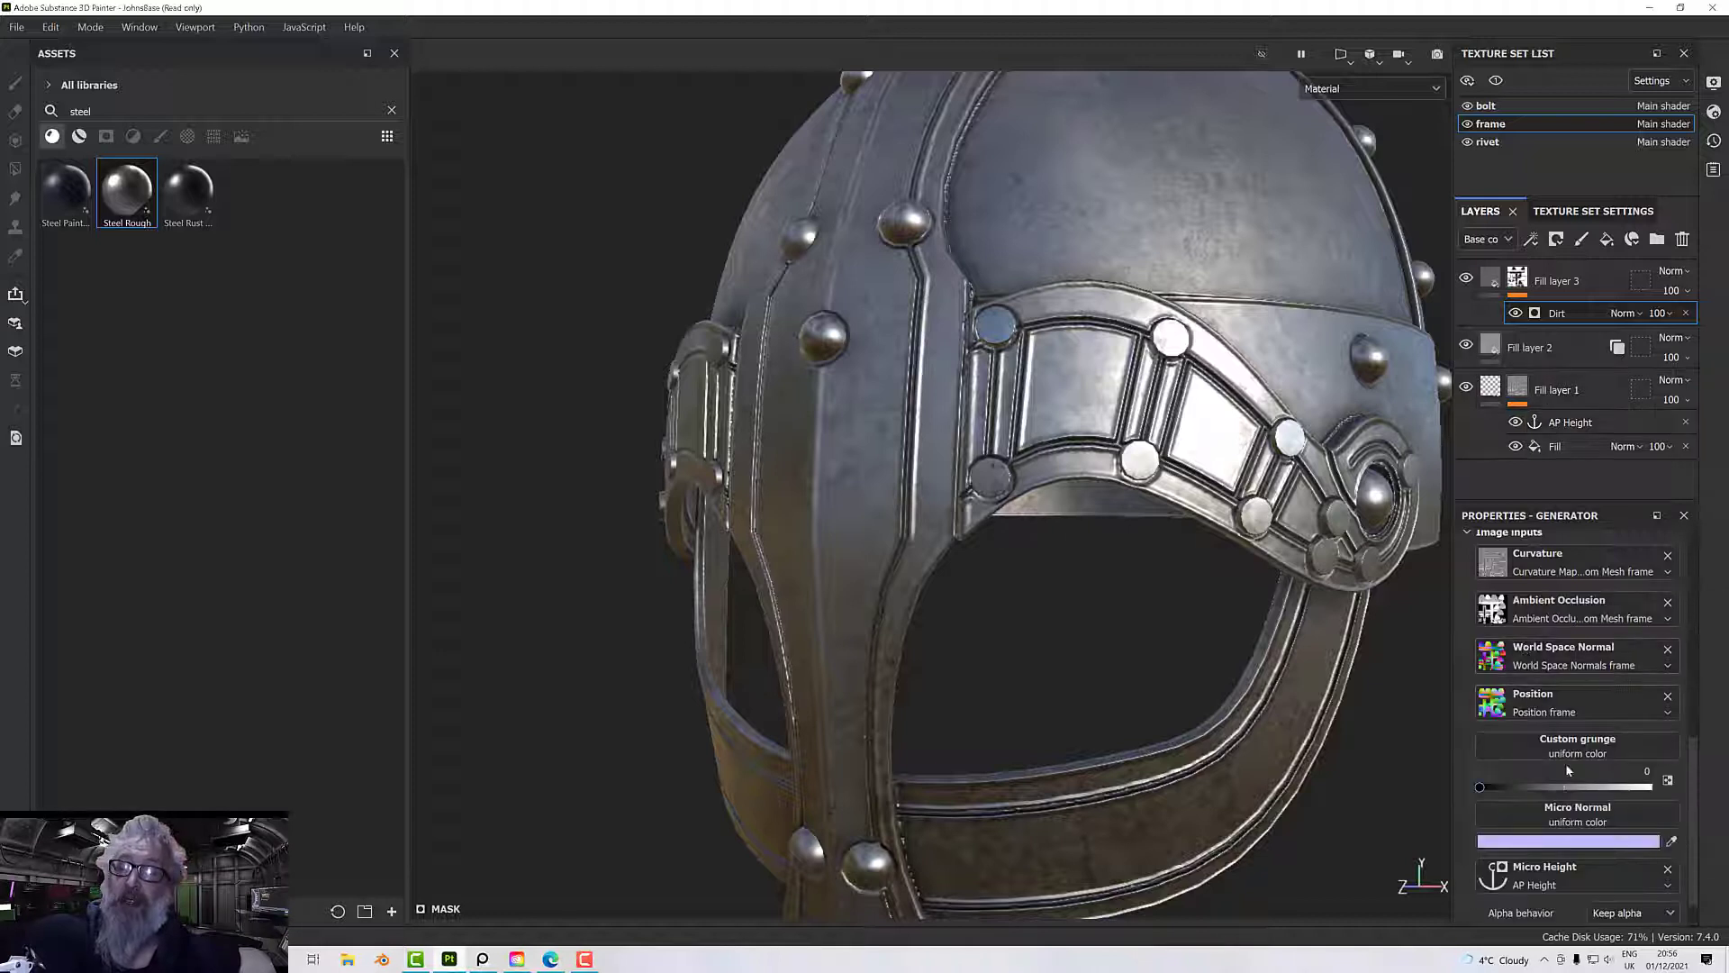
# - Enable Micro Height in the Dirt generator's micro details
pyautogui.scroll(3, 1567, 773)
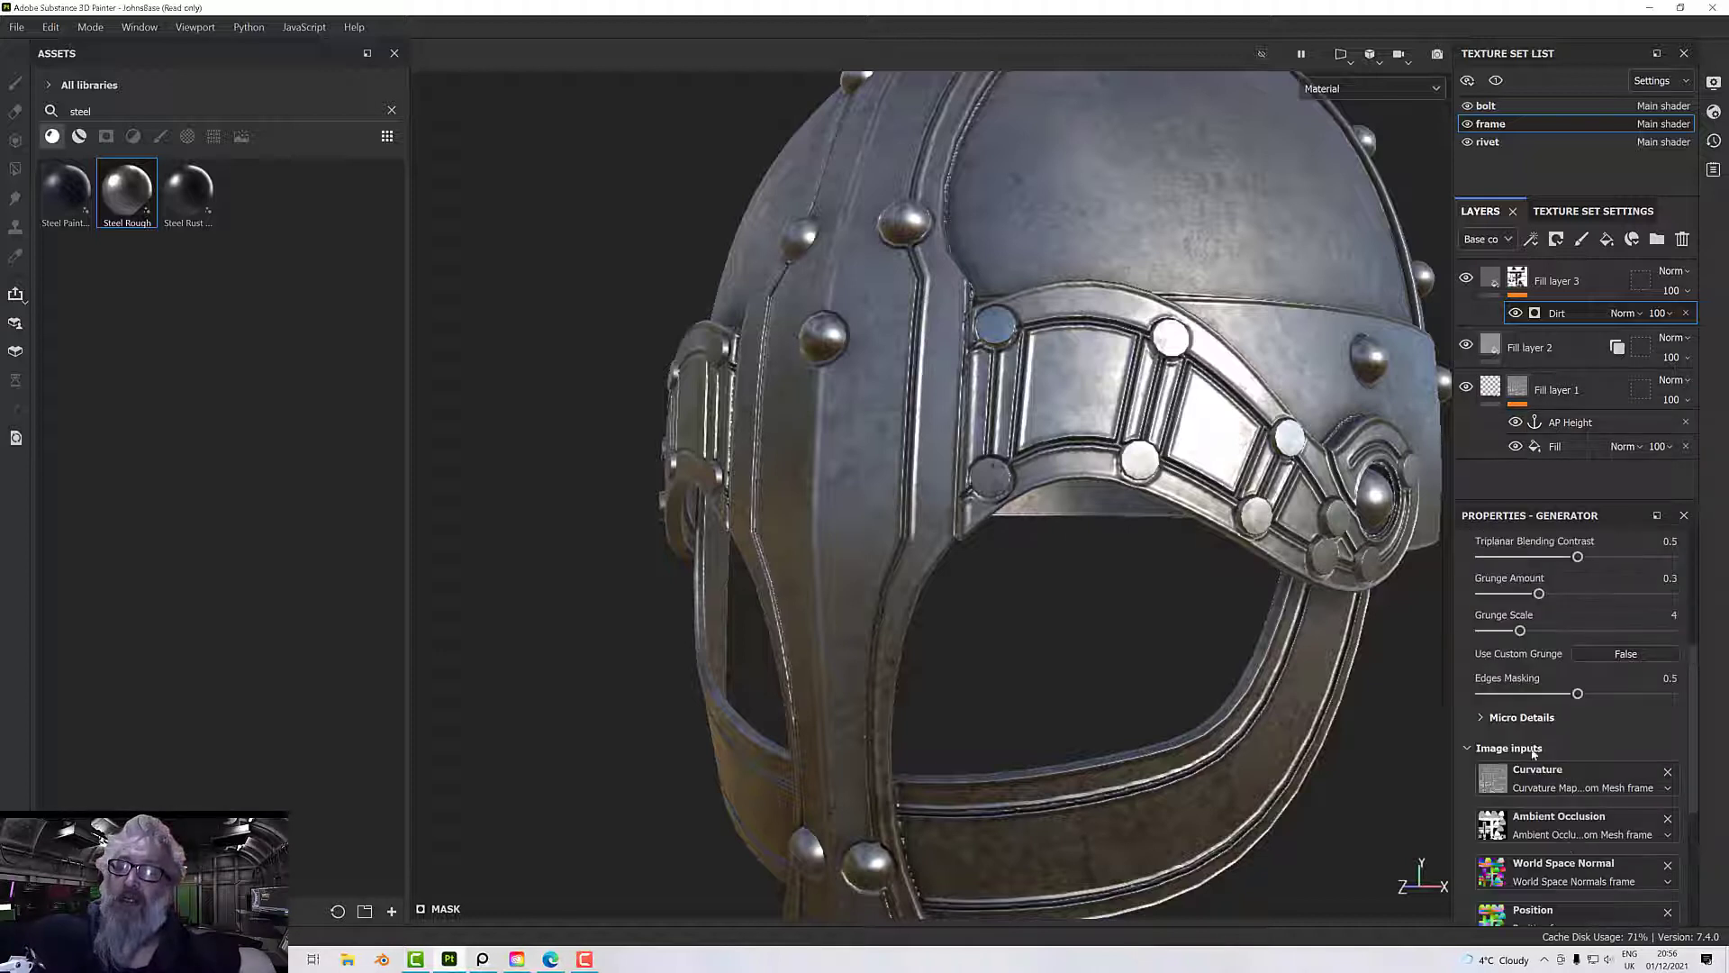
pyautogui.click(1482, 718)
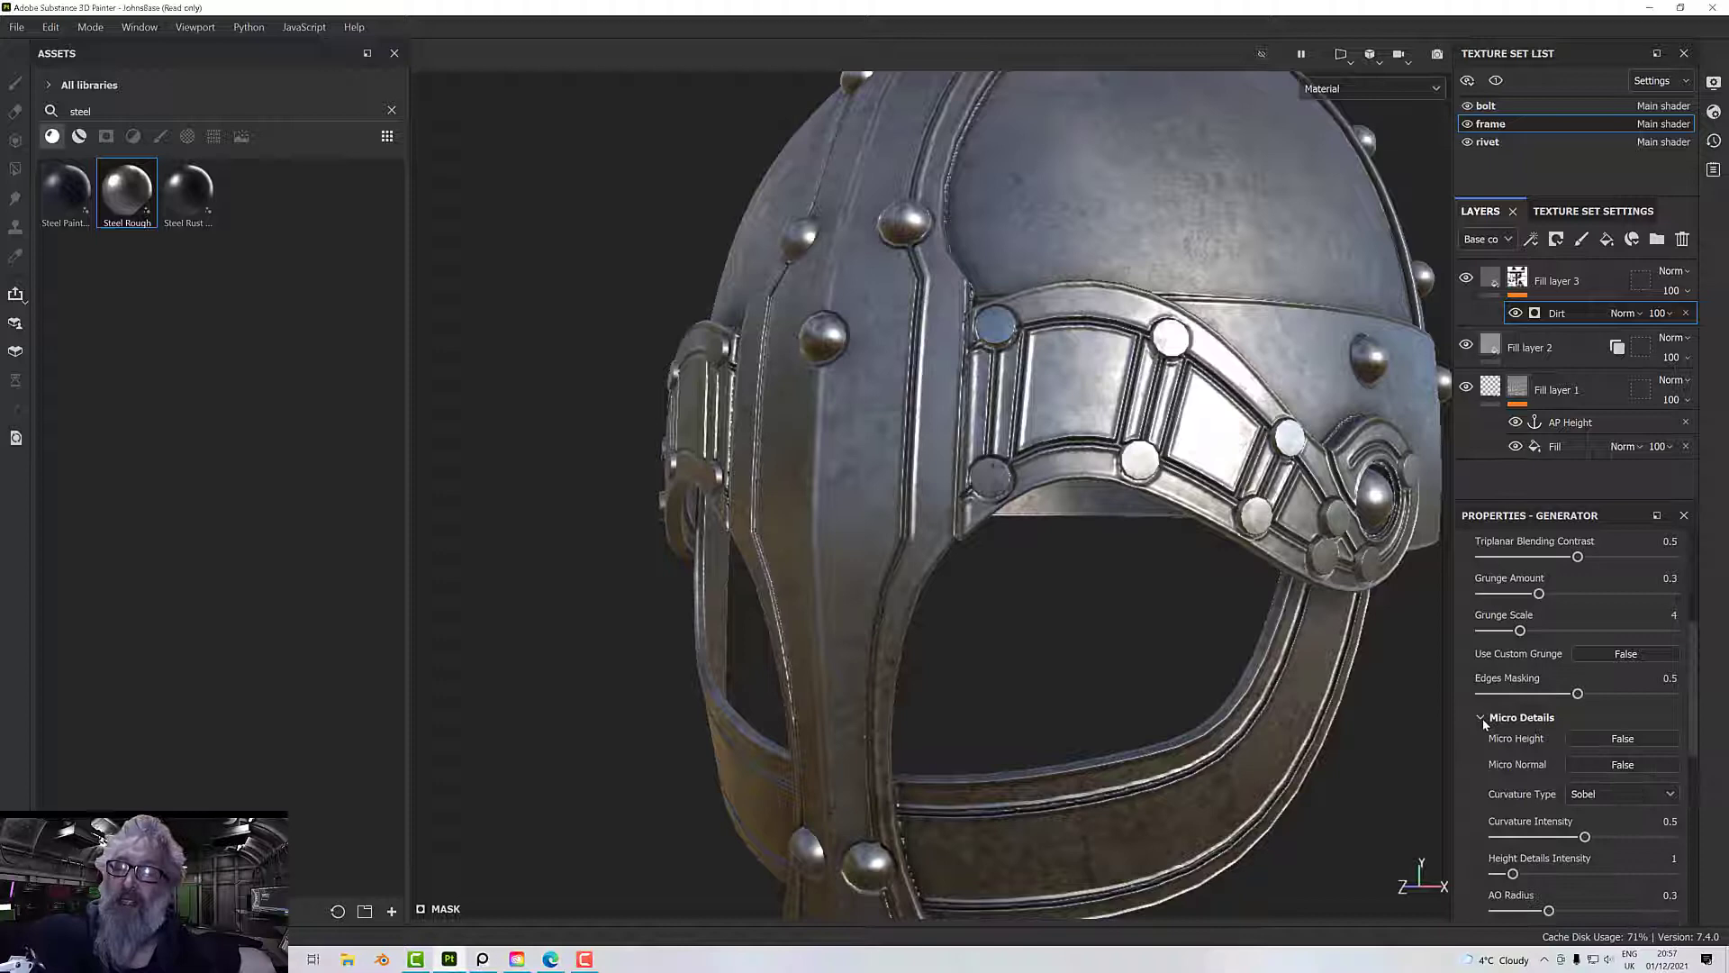
pyautogui.click(1600, 740)
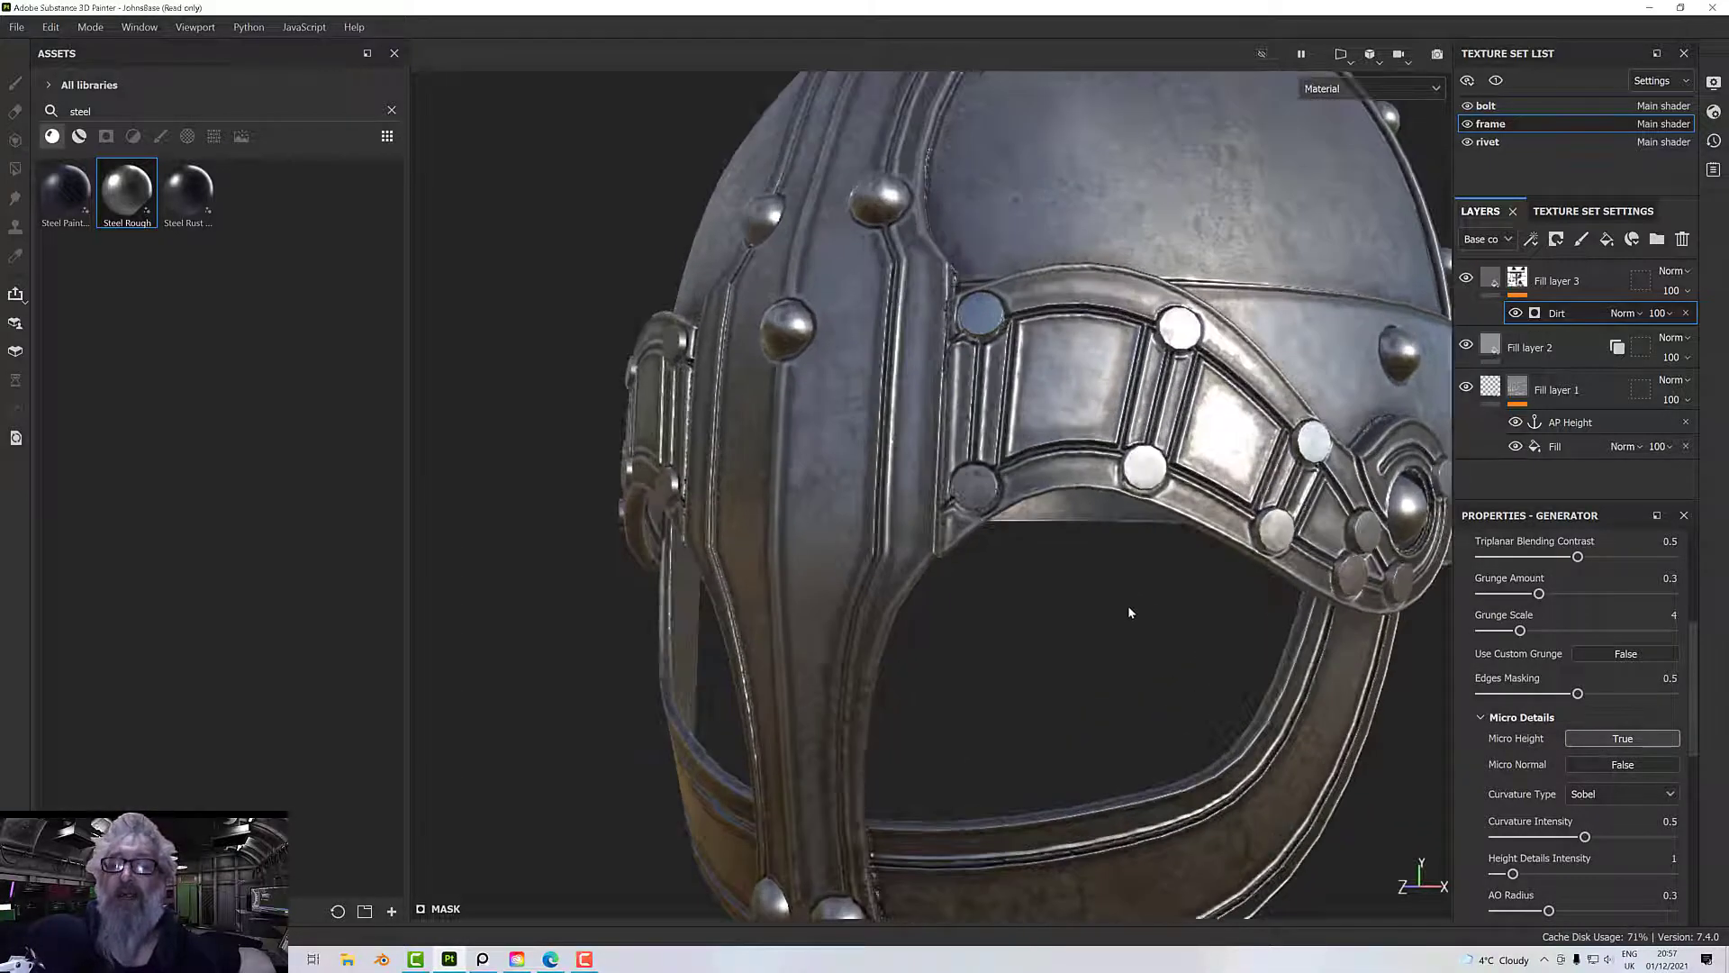
# - Display only the mask on the helmet and compare the dirt with Micro Height off and on
pyautogui.click(1342, 89)
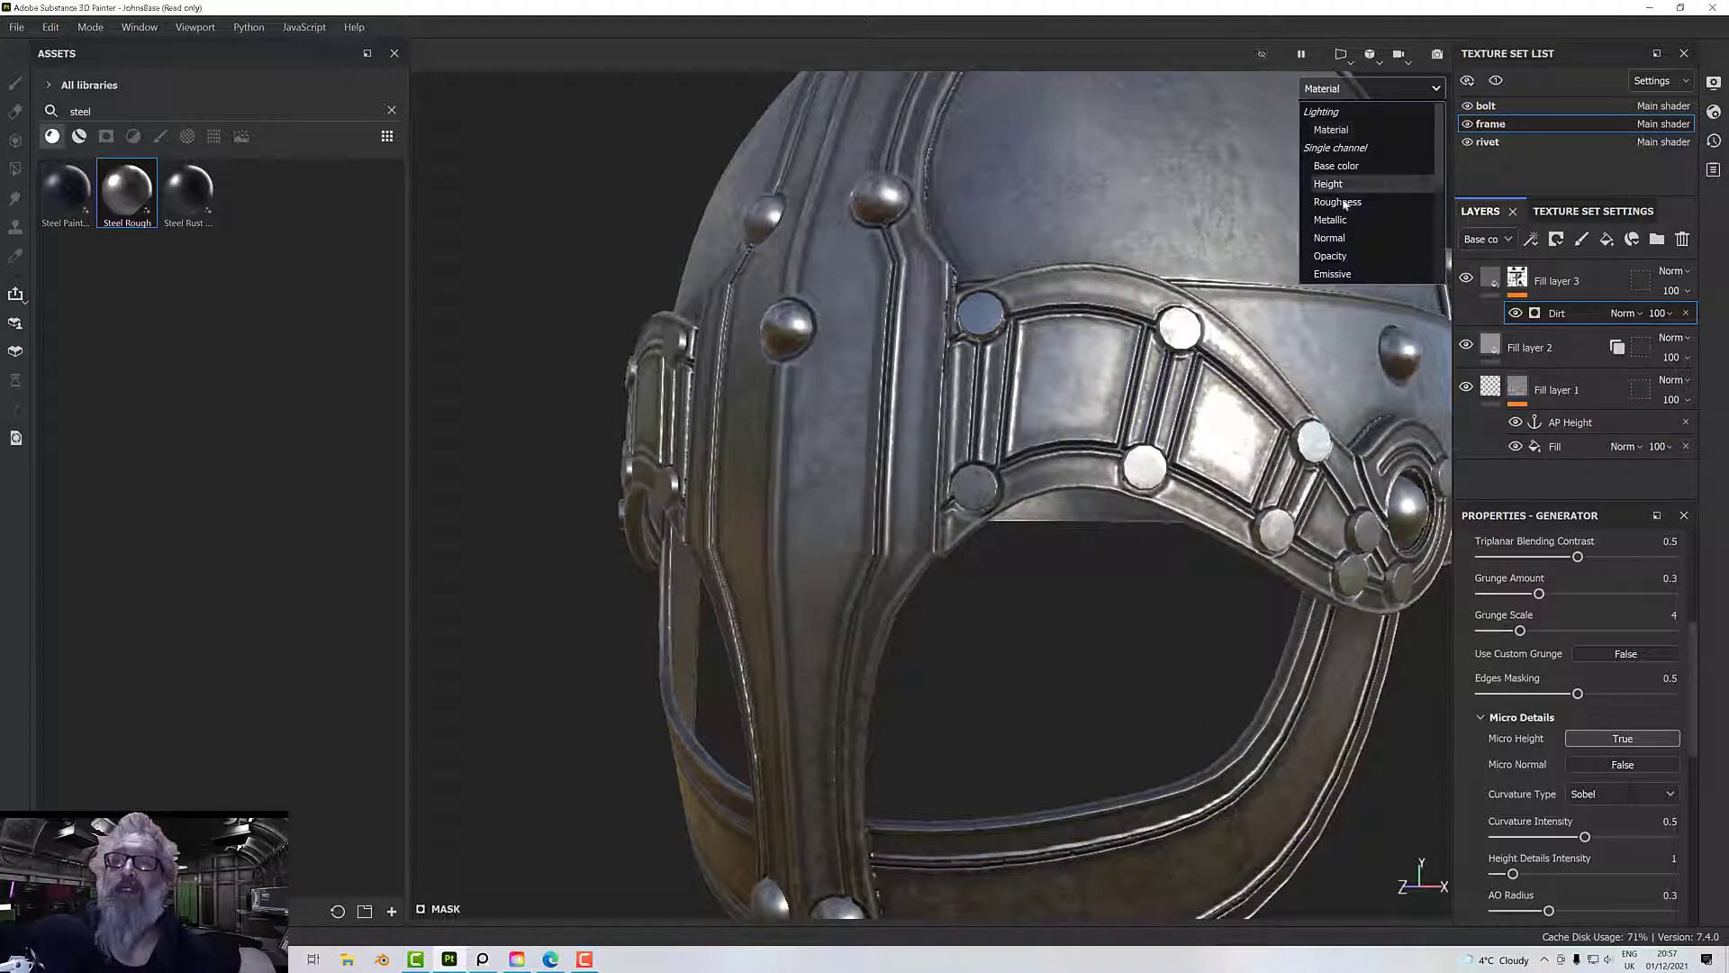
pyautogui.scroll(-2, 1346, 240)
pyautogui.click(1342, 239)
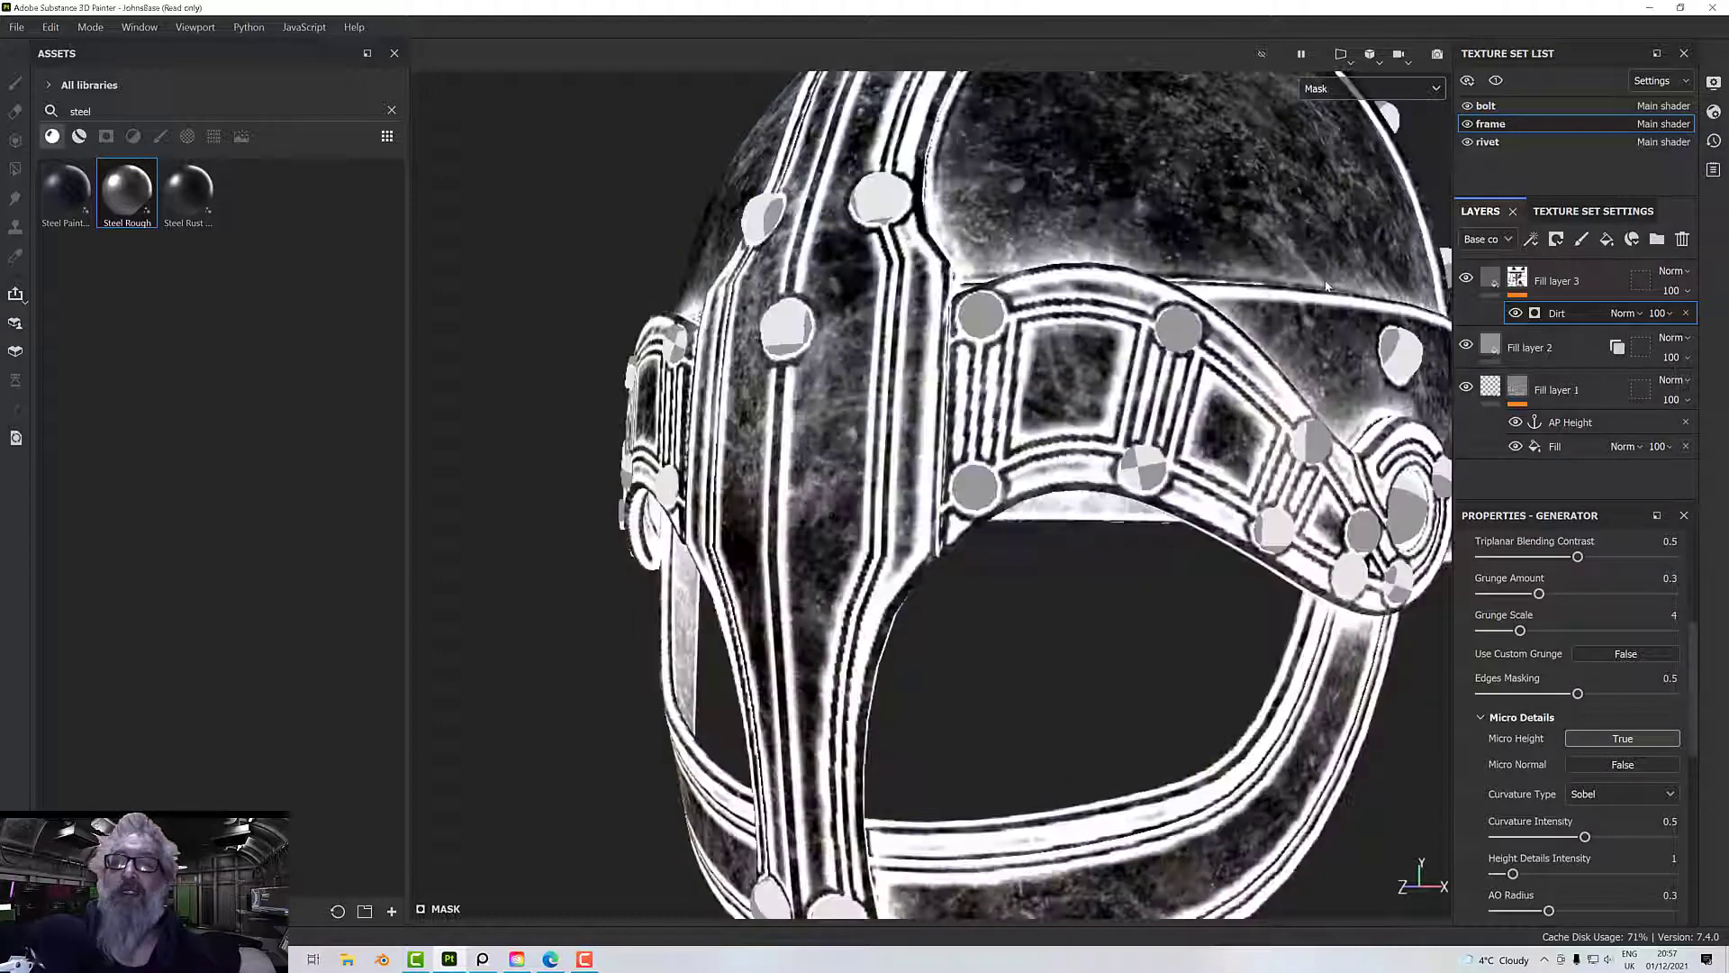
pyautogui.keyDown('alt'); pyautogui.moveTo(1279, 357); pyautogui.dragTo(1306, 408); pyautogui.keyUp('alt')
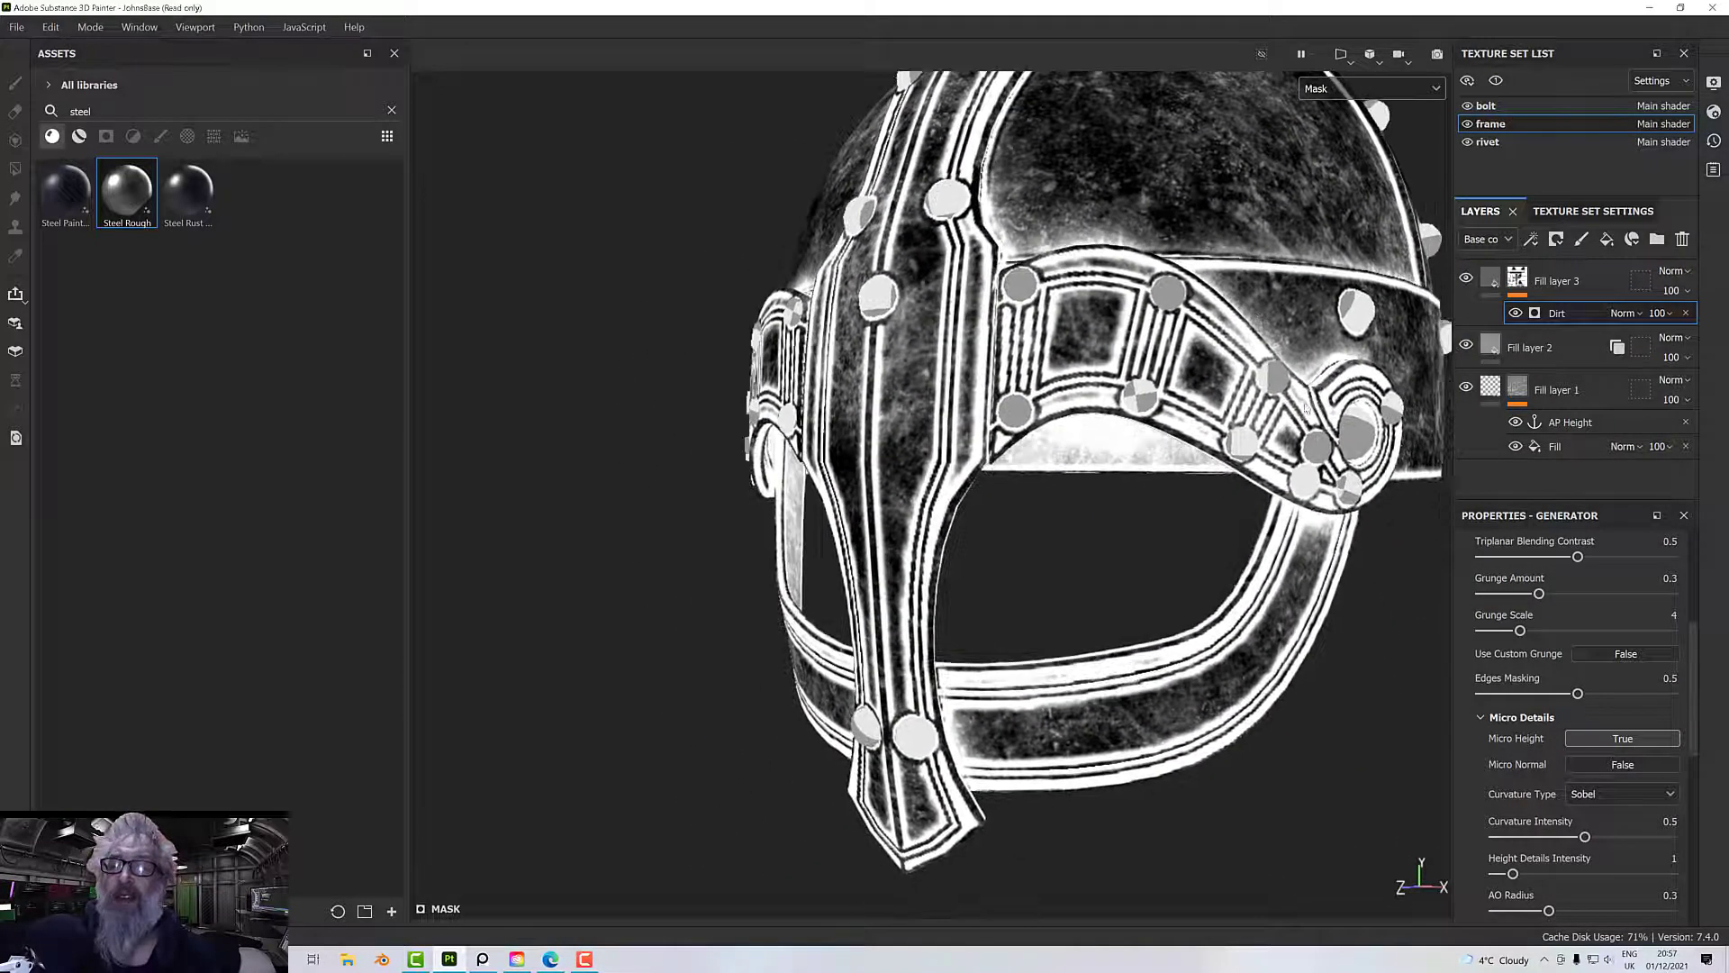
pyautogui.click(1599, 739)
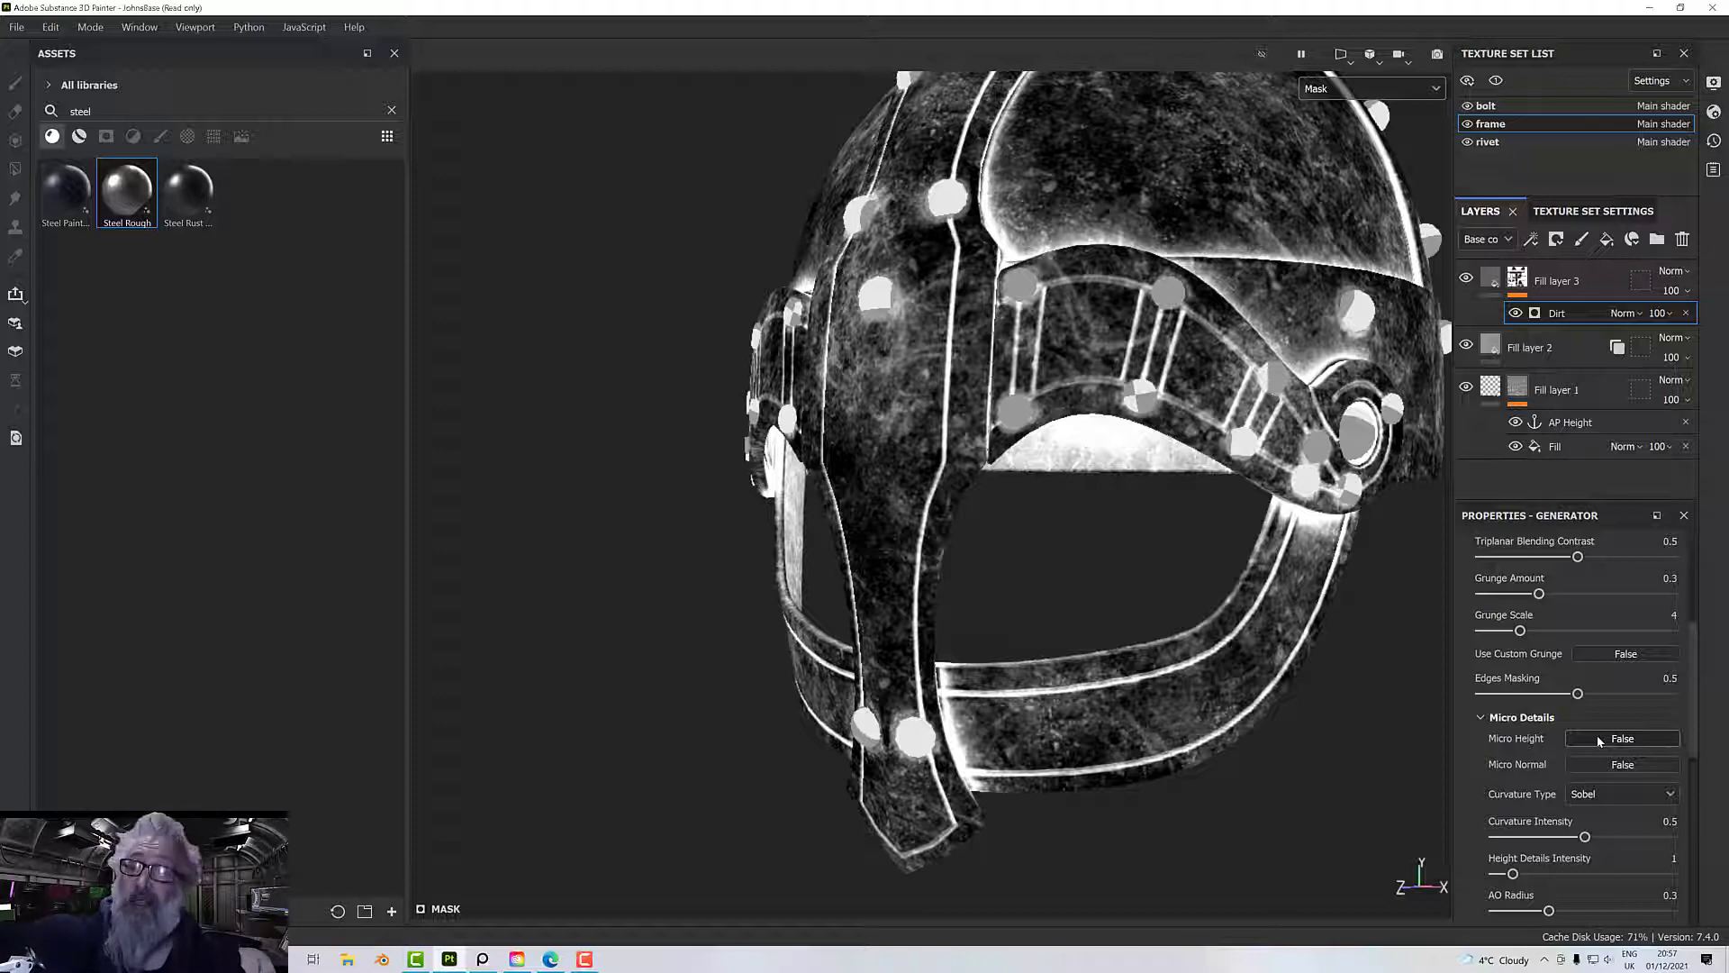
pyautogui.click(1598, 738)
pyautogui.moveTo(1101, 576)
pyautogui.keyDown('alt'); pyautogui.mouseDown()
pyautogui.moveTo(1139, 586)
pyautogui.moveTo(1117, 552)
pyautogui.mouseUp(); pyautogui.keyUp('alt')
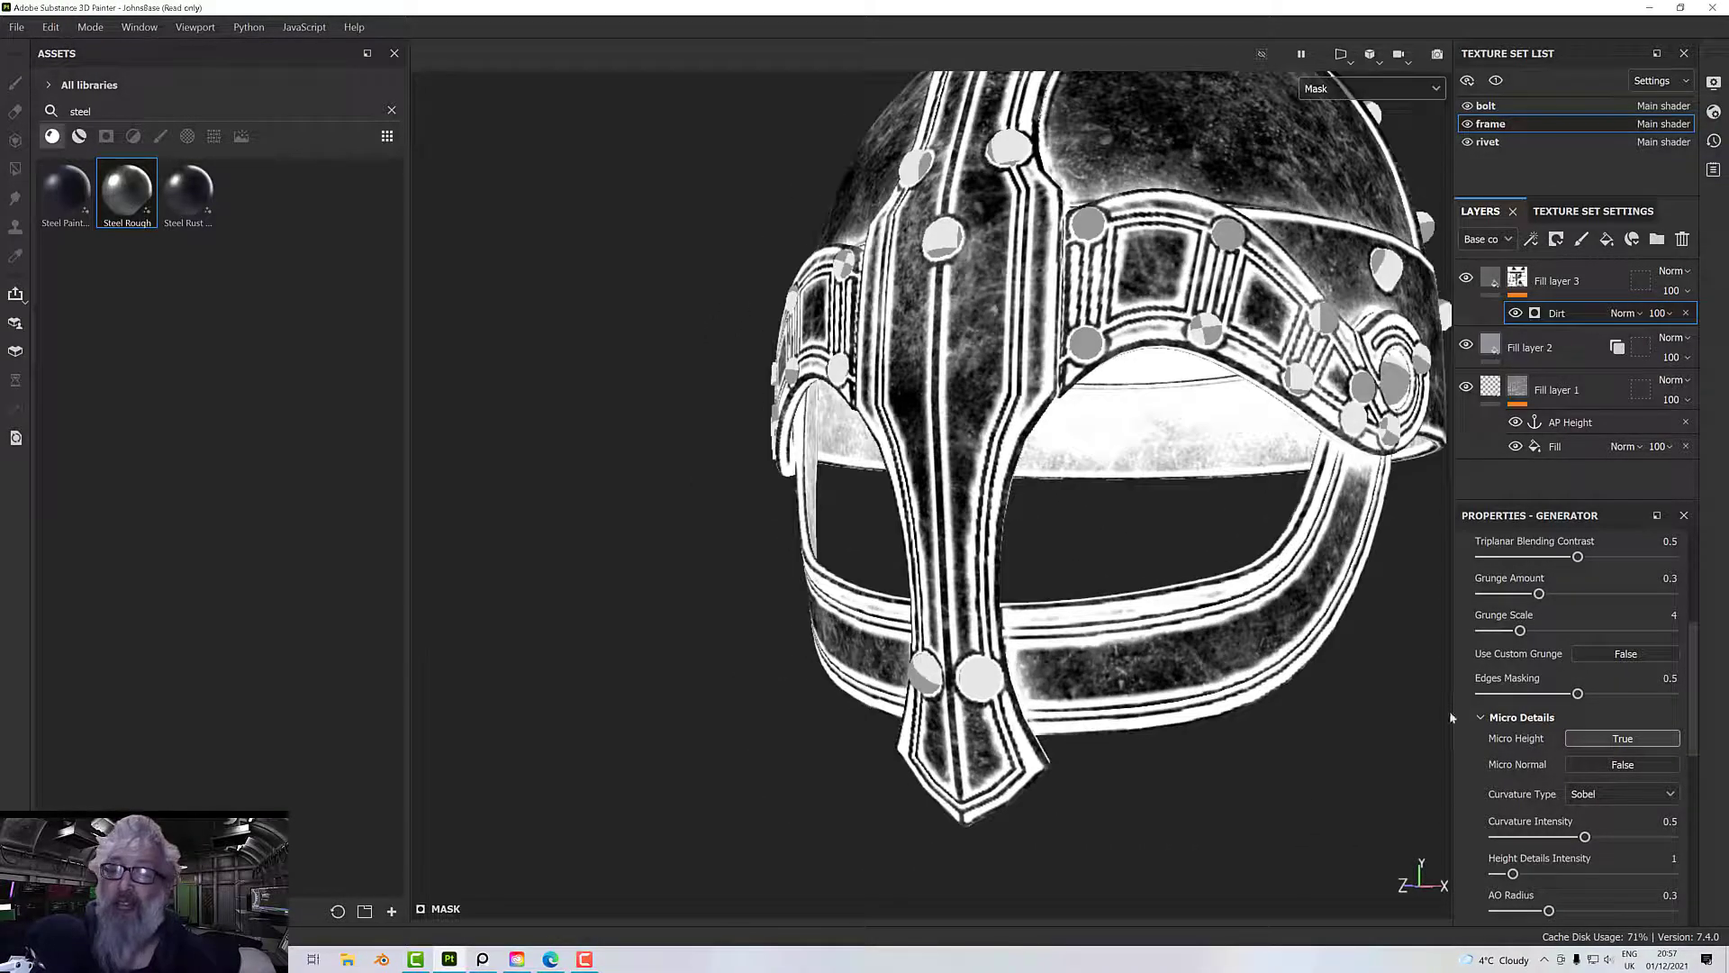
# - Set the Dirt generator's Curvature Intensity to 0.51, Height Details Intensity to 4.62, AO Radius to 0.22 and AO Depth to 0.11
pyautogui.scroll(-4, 1471, 788)
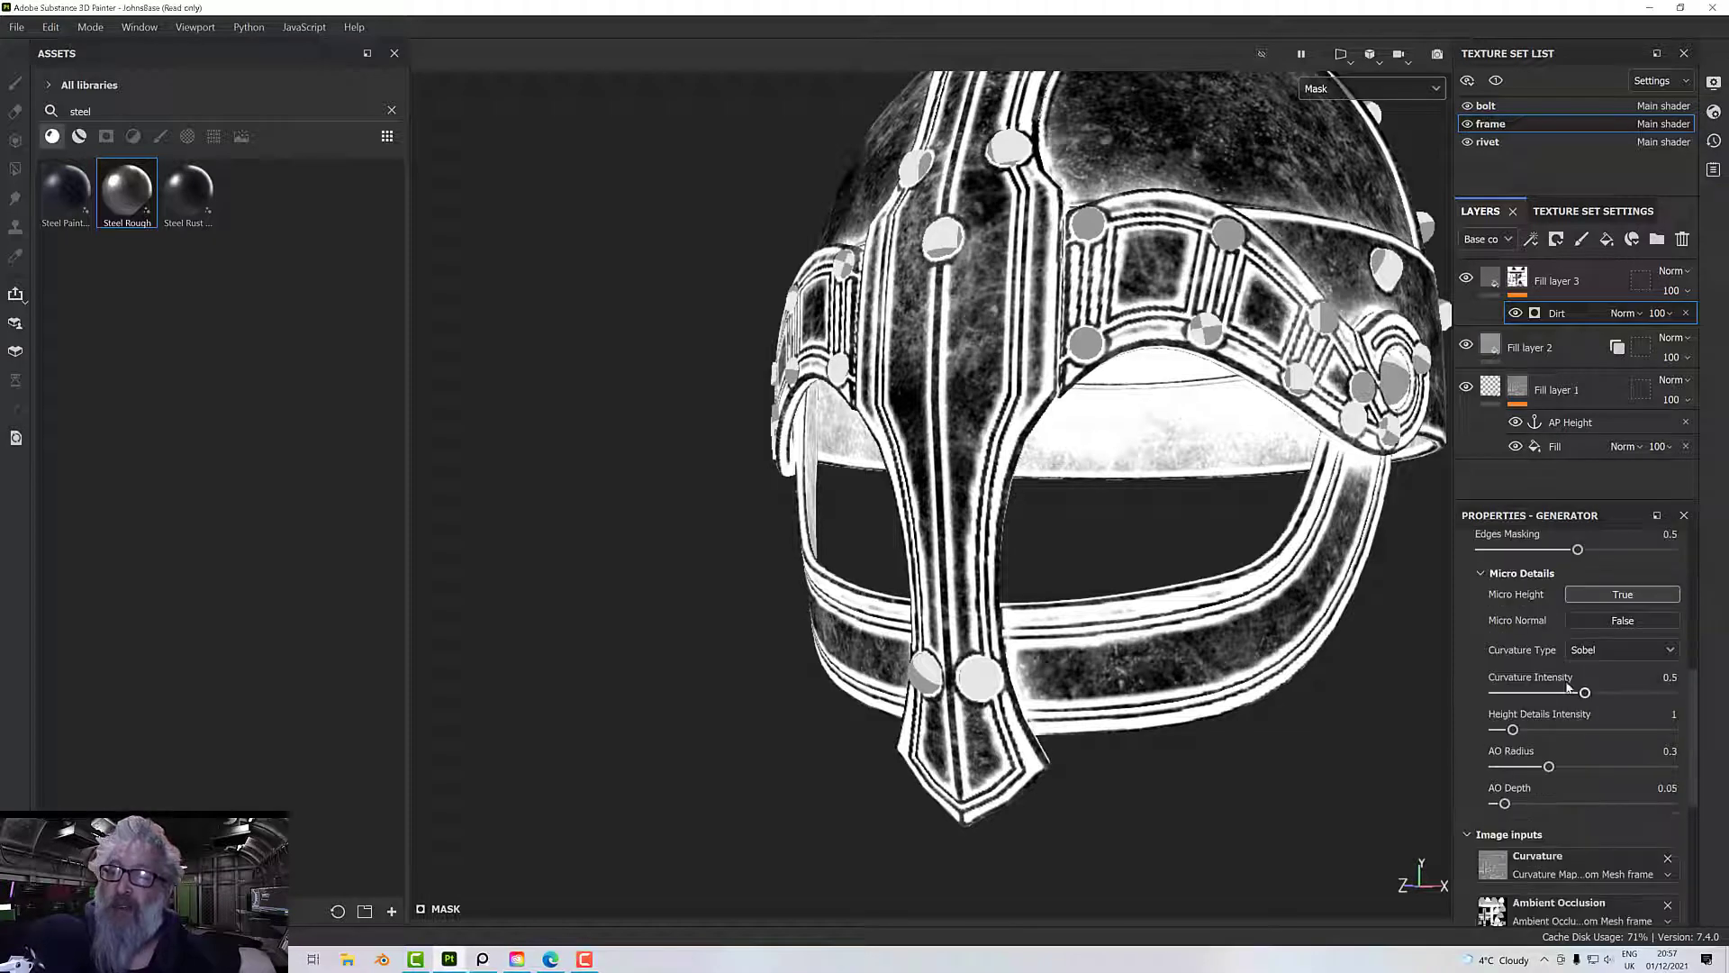
pyautogui.moveTo(1584, 694); pyautogui.dragTo(1547, 741)
pyautogui.scroll(-6, 1575, 738)
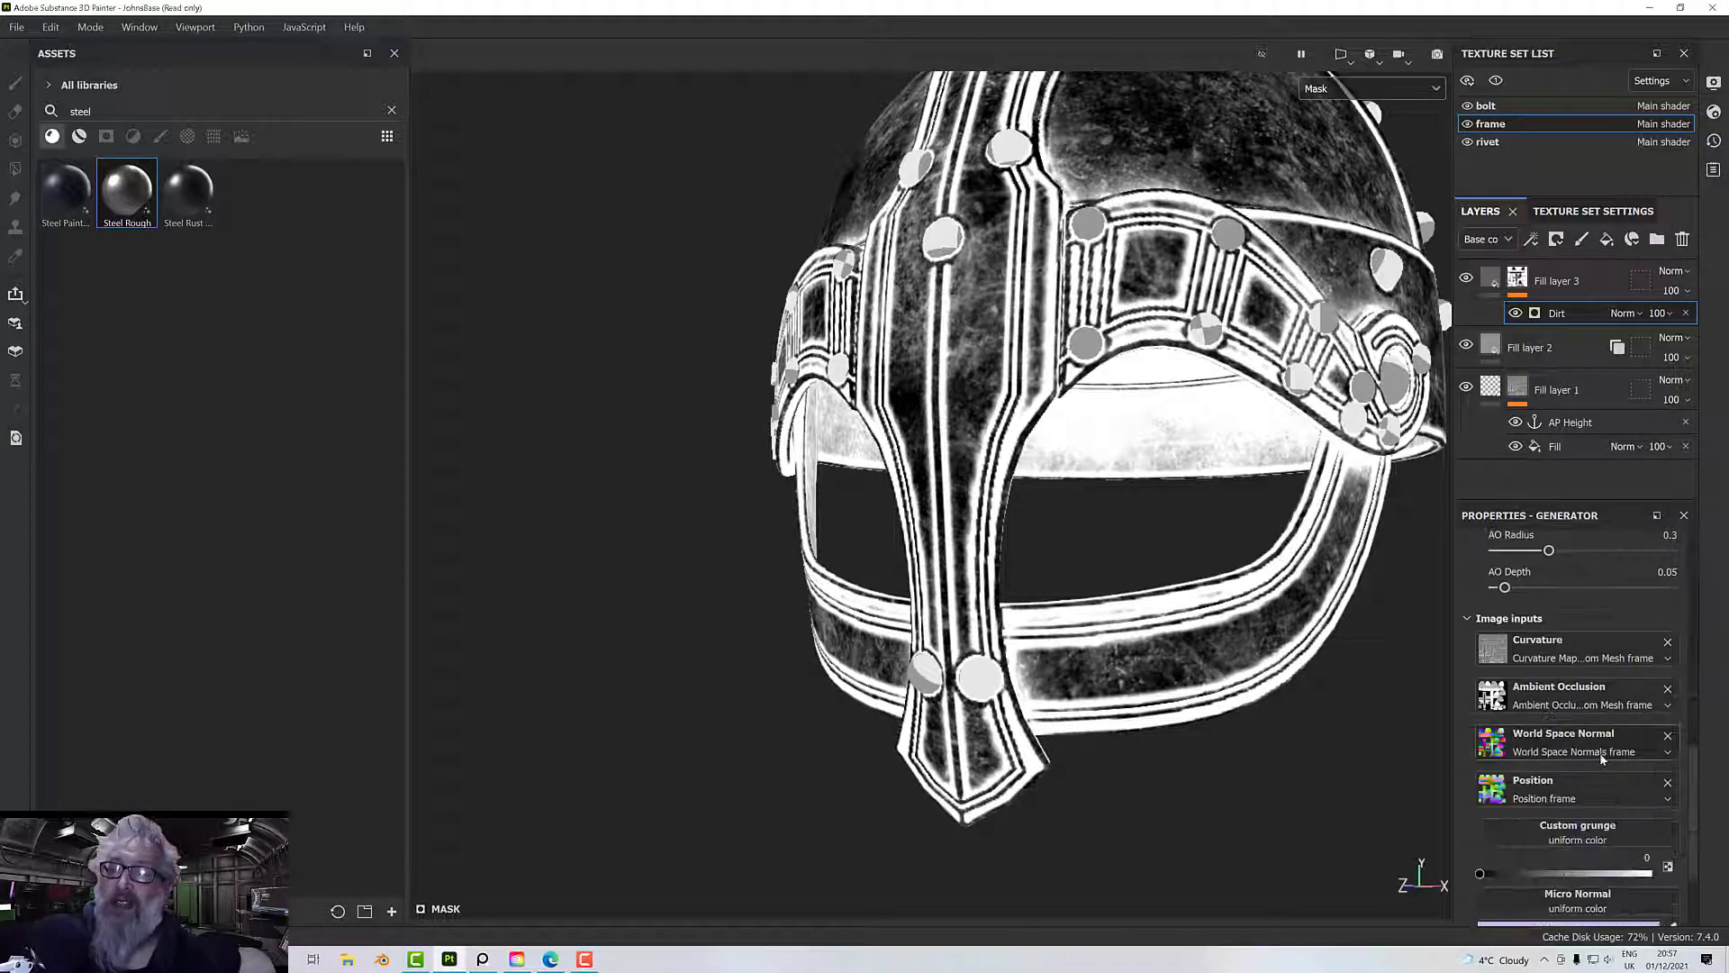
pyautogui.click(1603, 869)
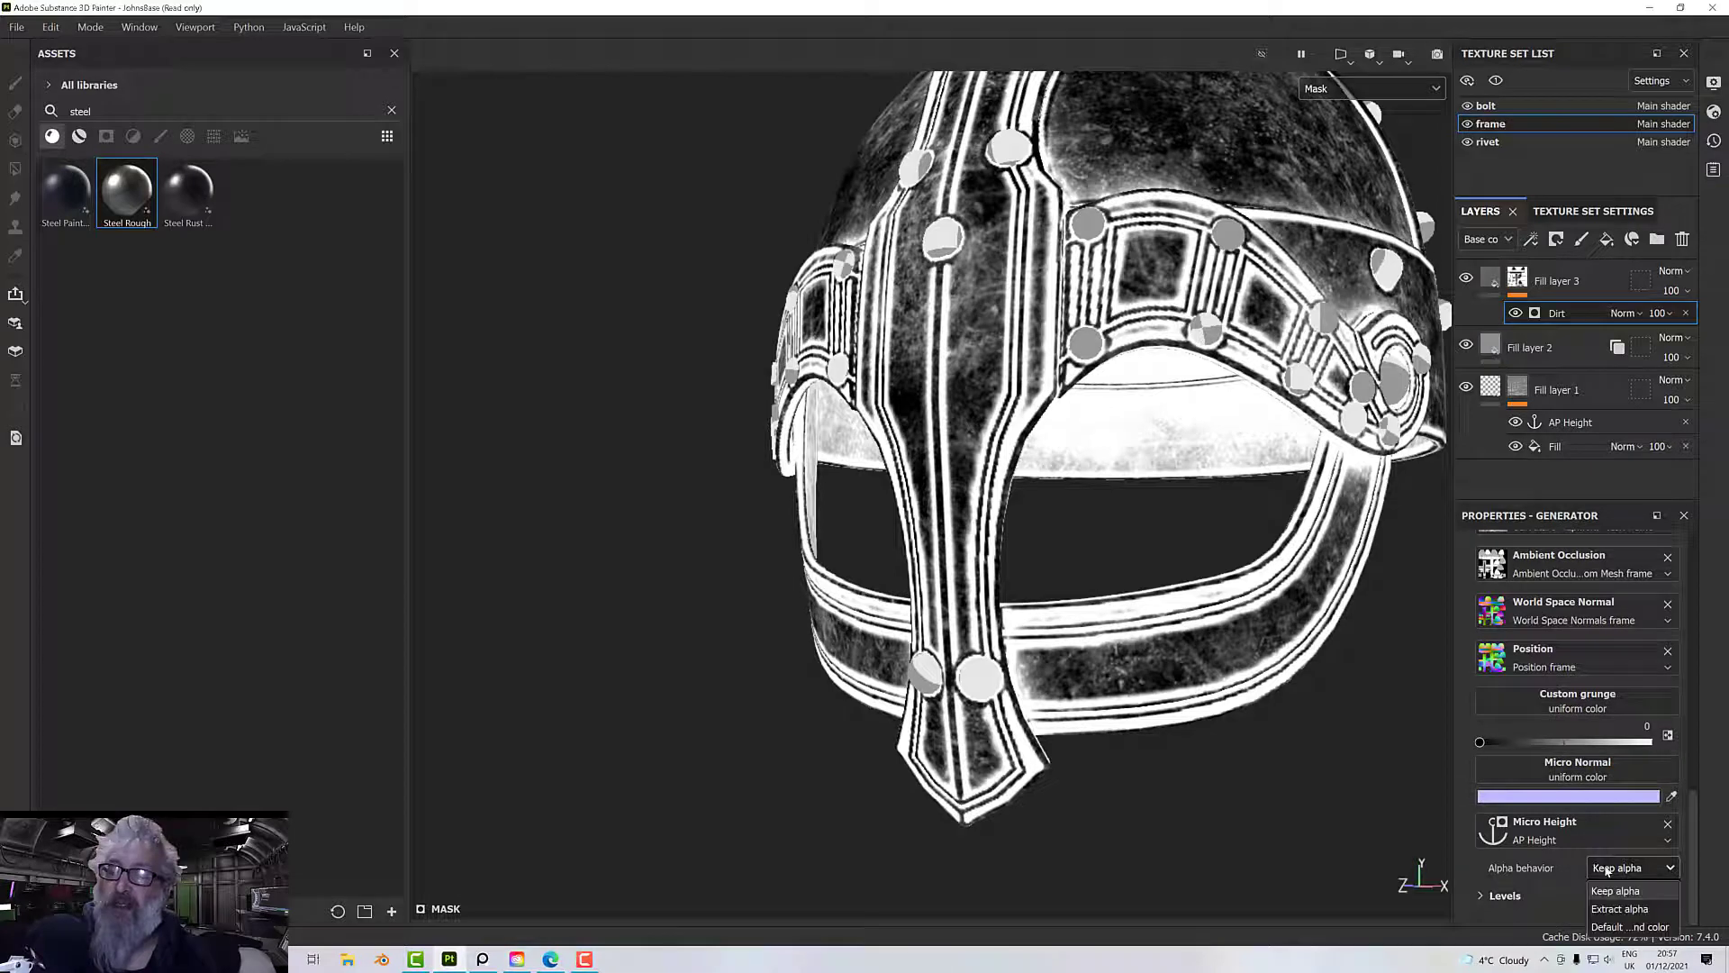
pyautogui.click(1606, 870)
pyautogui.scroll(4, 1569, 753)
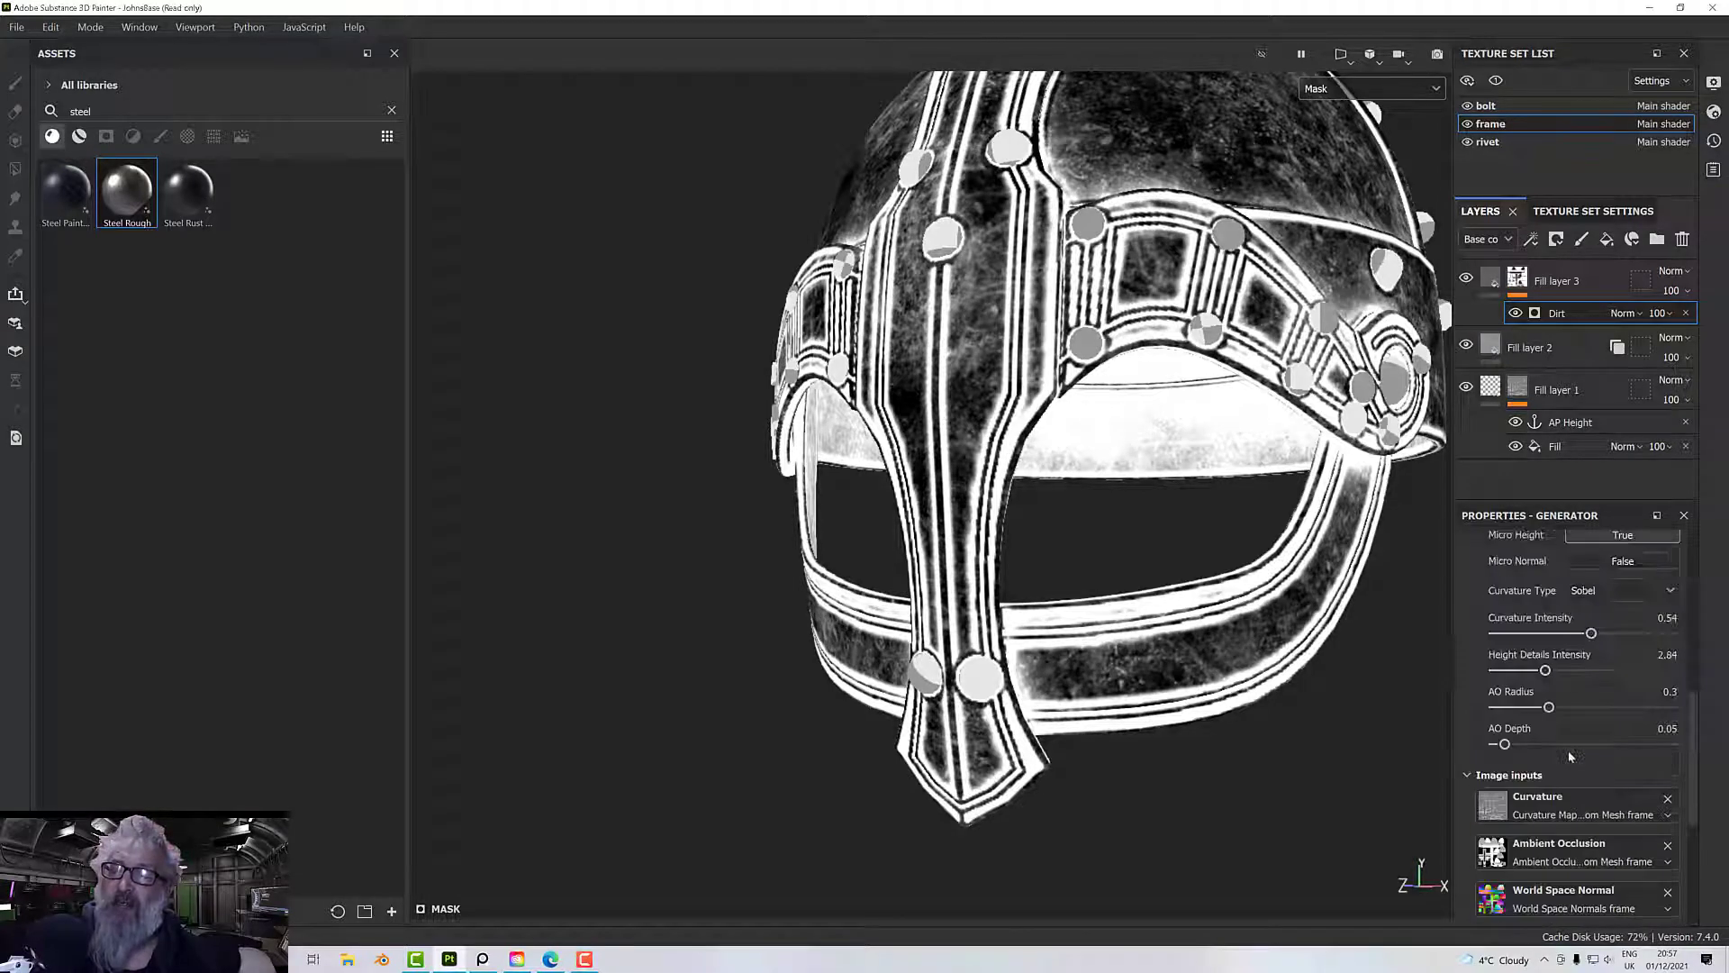
pyautogui.moveTo(1551, 709)
pyautogui.mouseDown()
pyautogui.moveTo(1602, 709)
pyautogui.moveTo(1533, 712)
pyautogui.mouseUp()
pyautogui.keyDown('alt'); pyautogui.moveTo(1222, 605); pyautogui.dragTo(1216, 641); pyautogui.keyUp('alt')
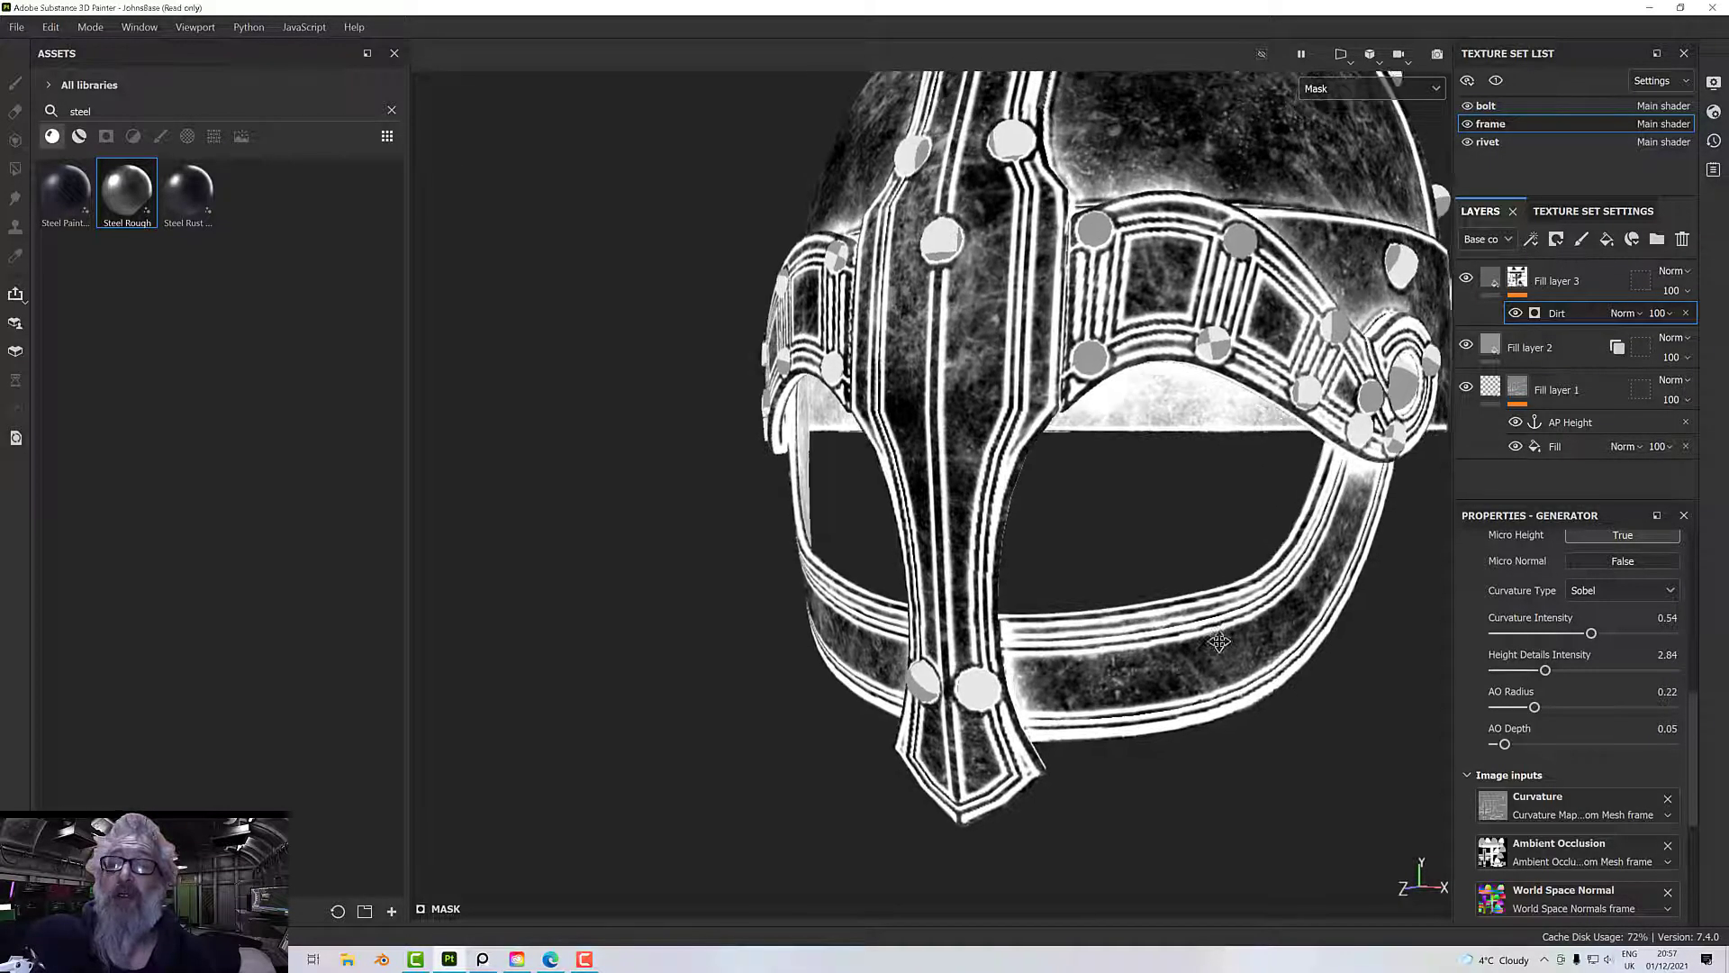
pyautogui.moveTo(1546, 672)
pyautogui.mouseDown()
pyautogui.moveTo(1639, 672)
pyautogui.moveTo(1544, 672)
pyautogui.moveTo(1578, 672)
pyautogui.mouseUp()
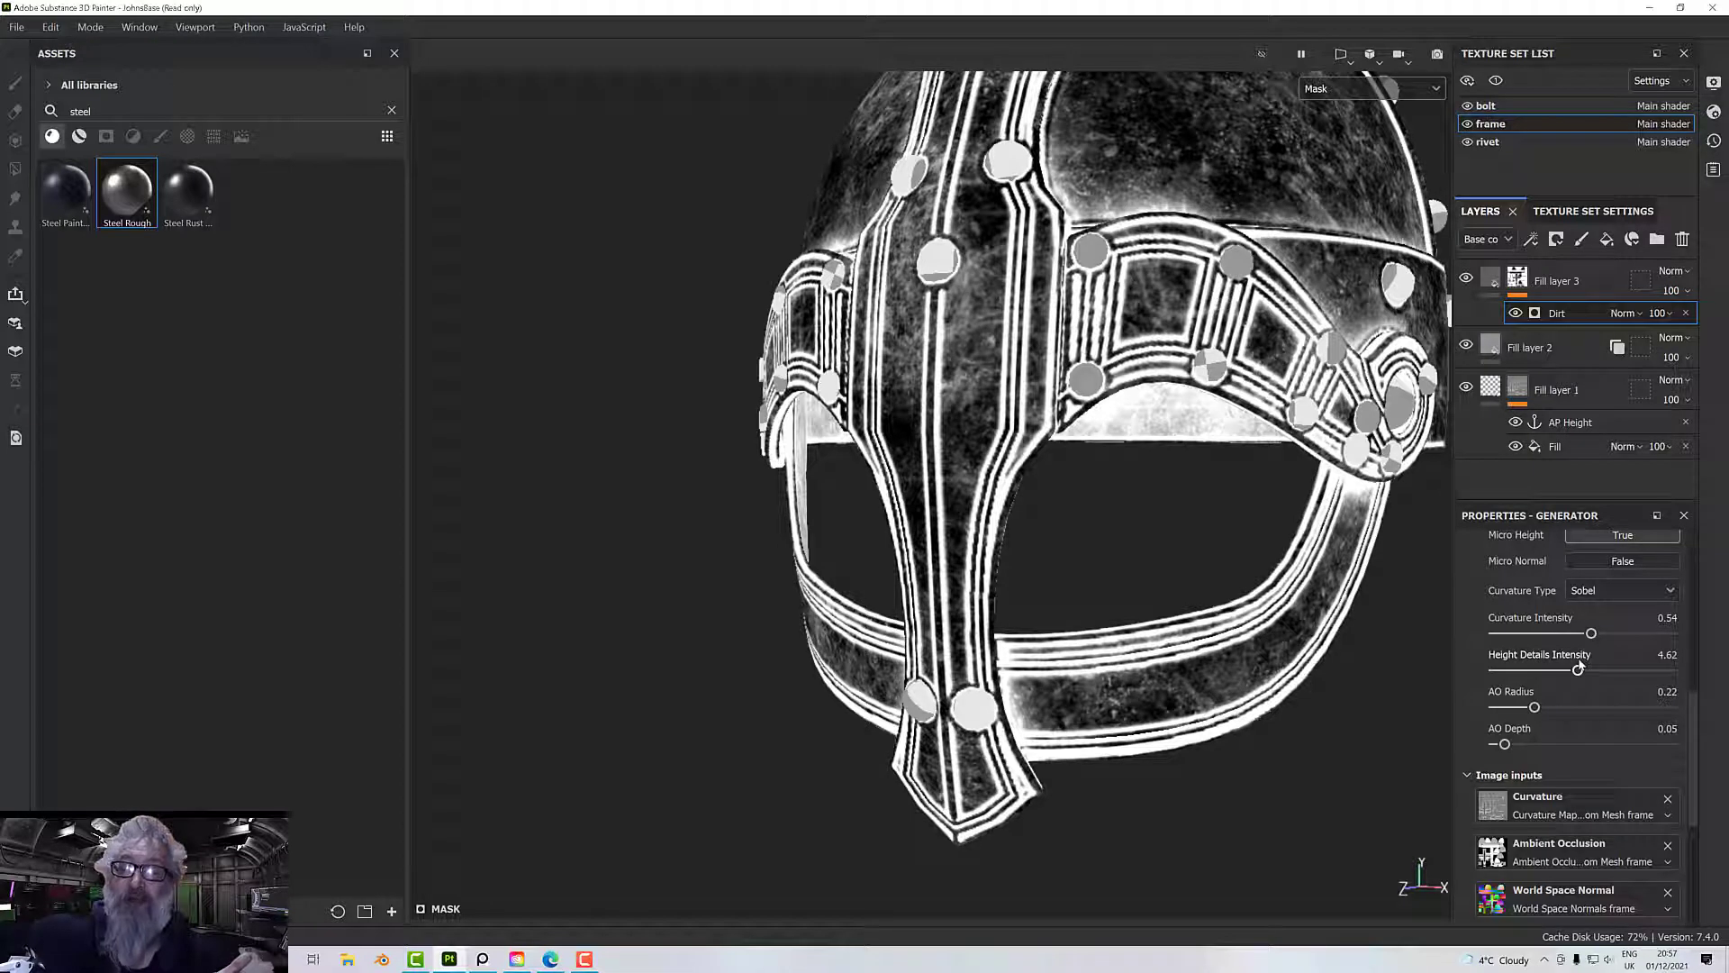
pyautogui.moveTo(1591, 633)
pyautogui.mouseDown()
pyautogui.moveTo(1610, 635)
pyautogui.moveTo(1587, 634)
pyautogui.mouseUp()
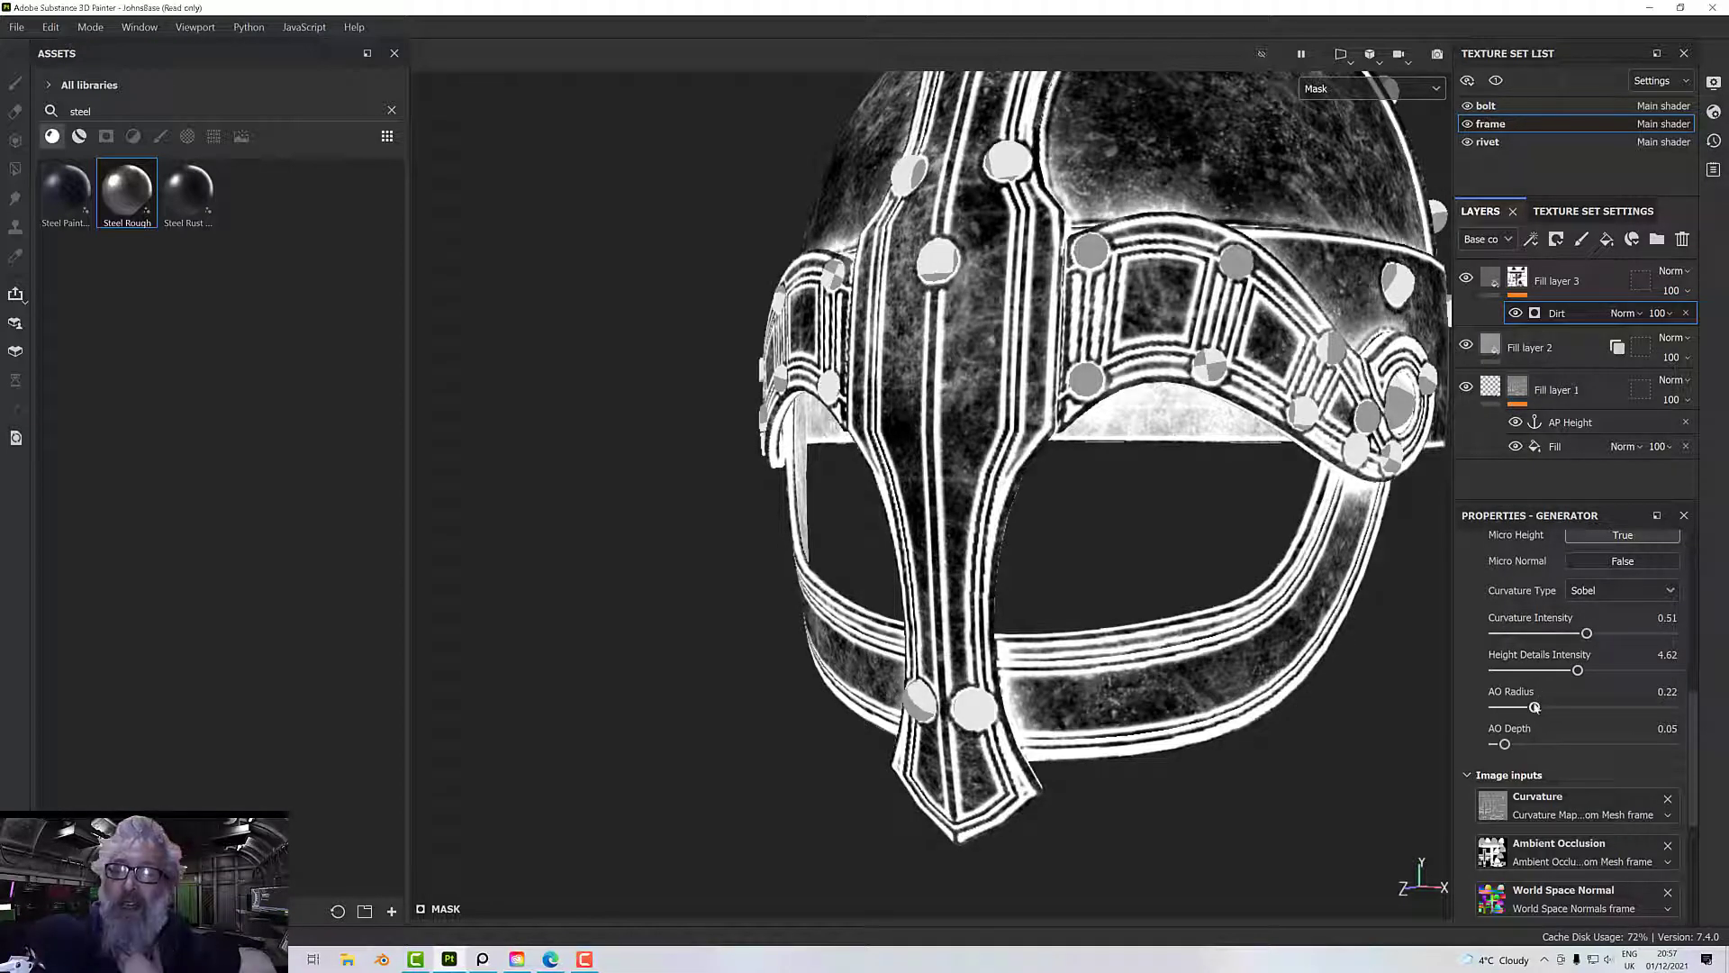
pyautogui.moveTo(1534, 707); pyautogui.dragTo(1516, 745)
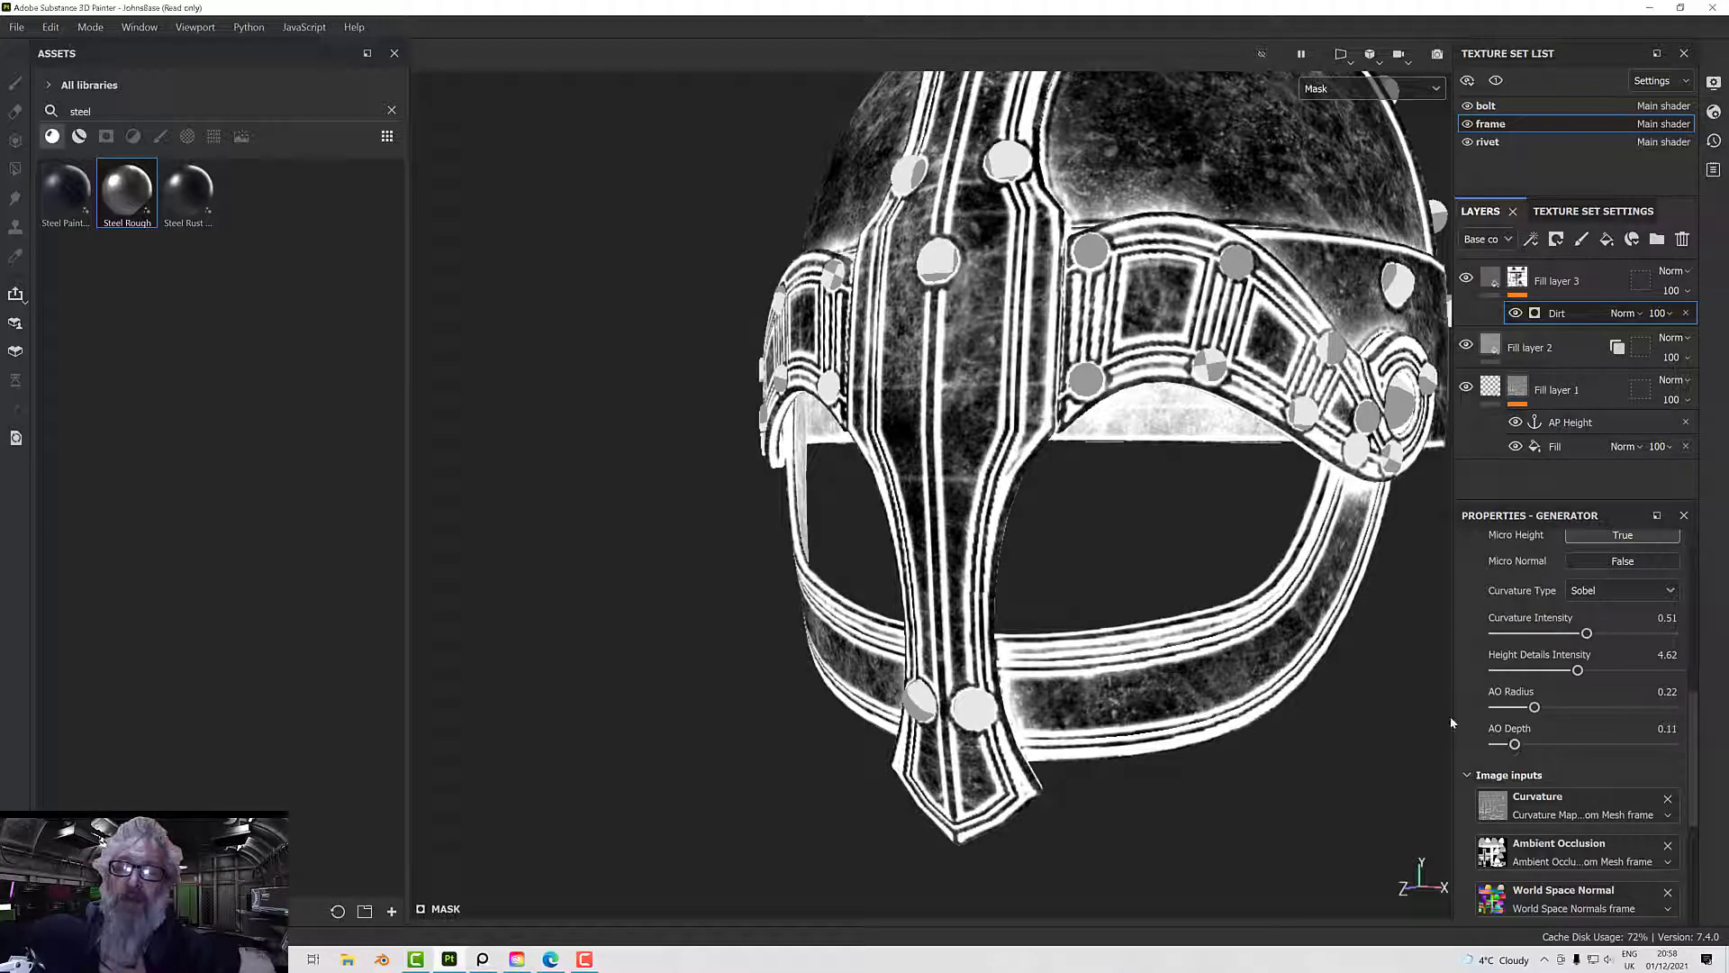
# - Return the viewport to the Material display and inspect the dirt on the helmet
pyautogui.click(1338, 92)
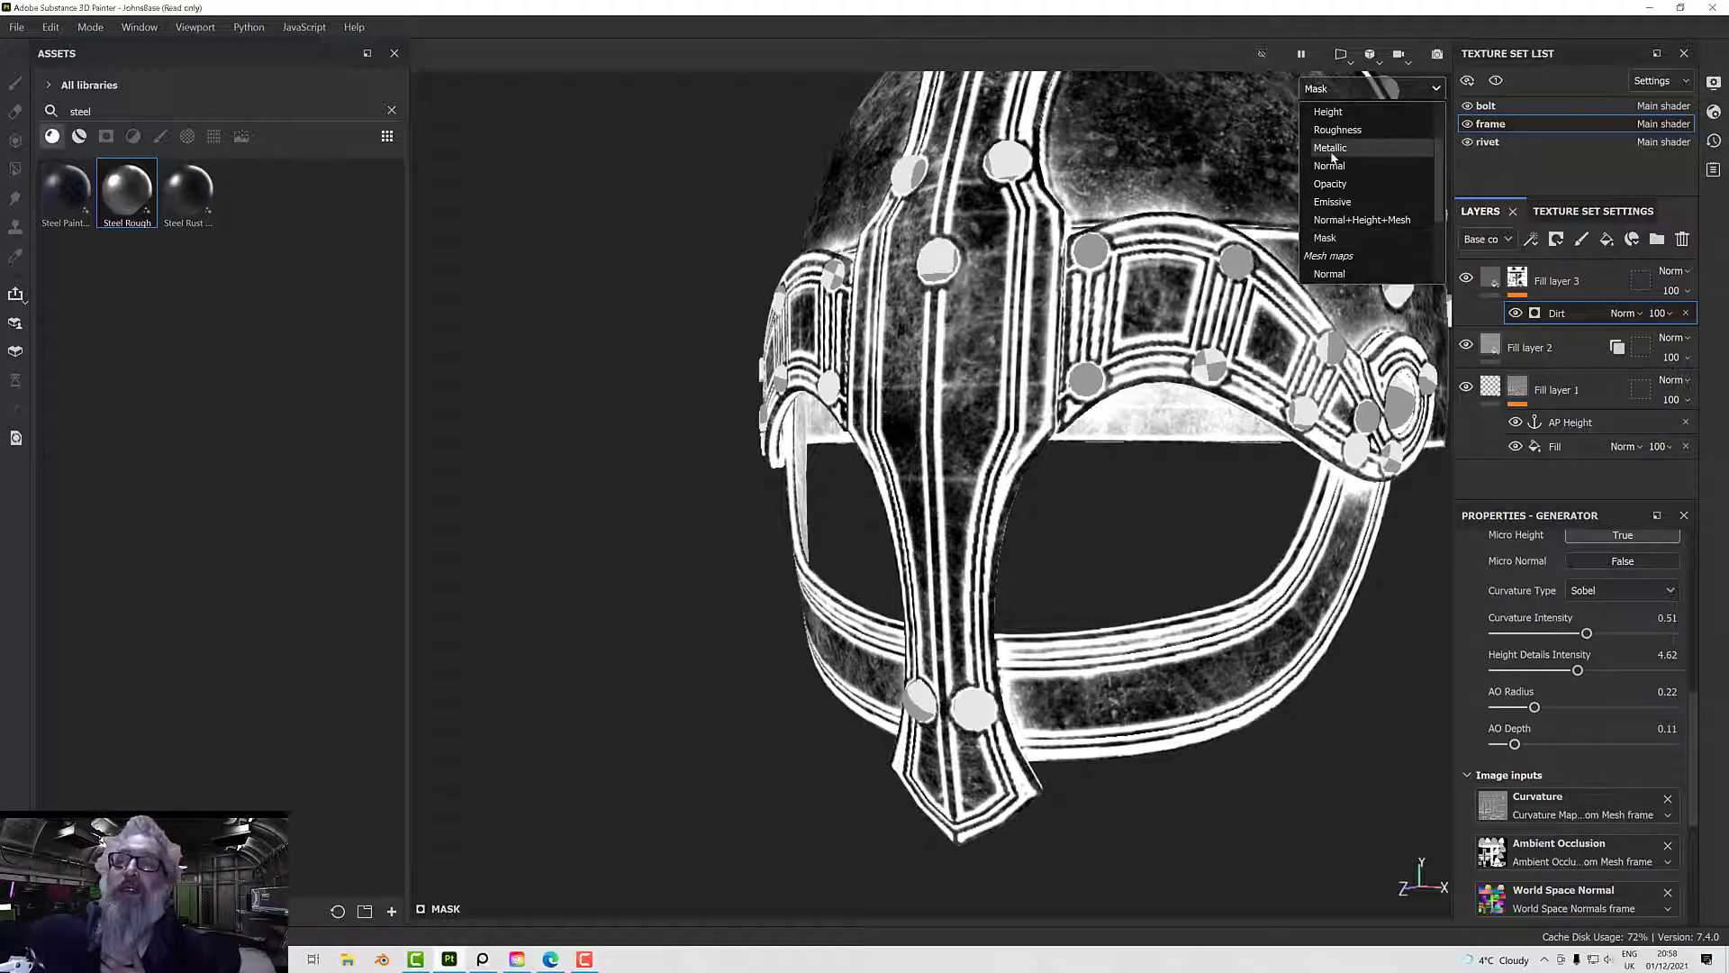
pyautogui.click(1324, 106)
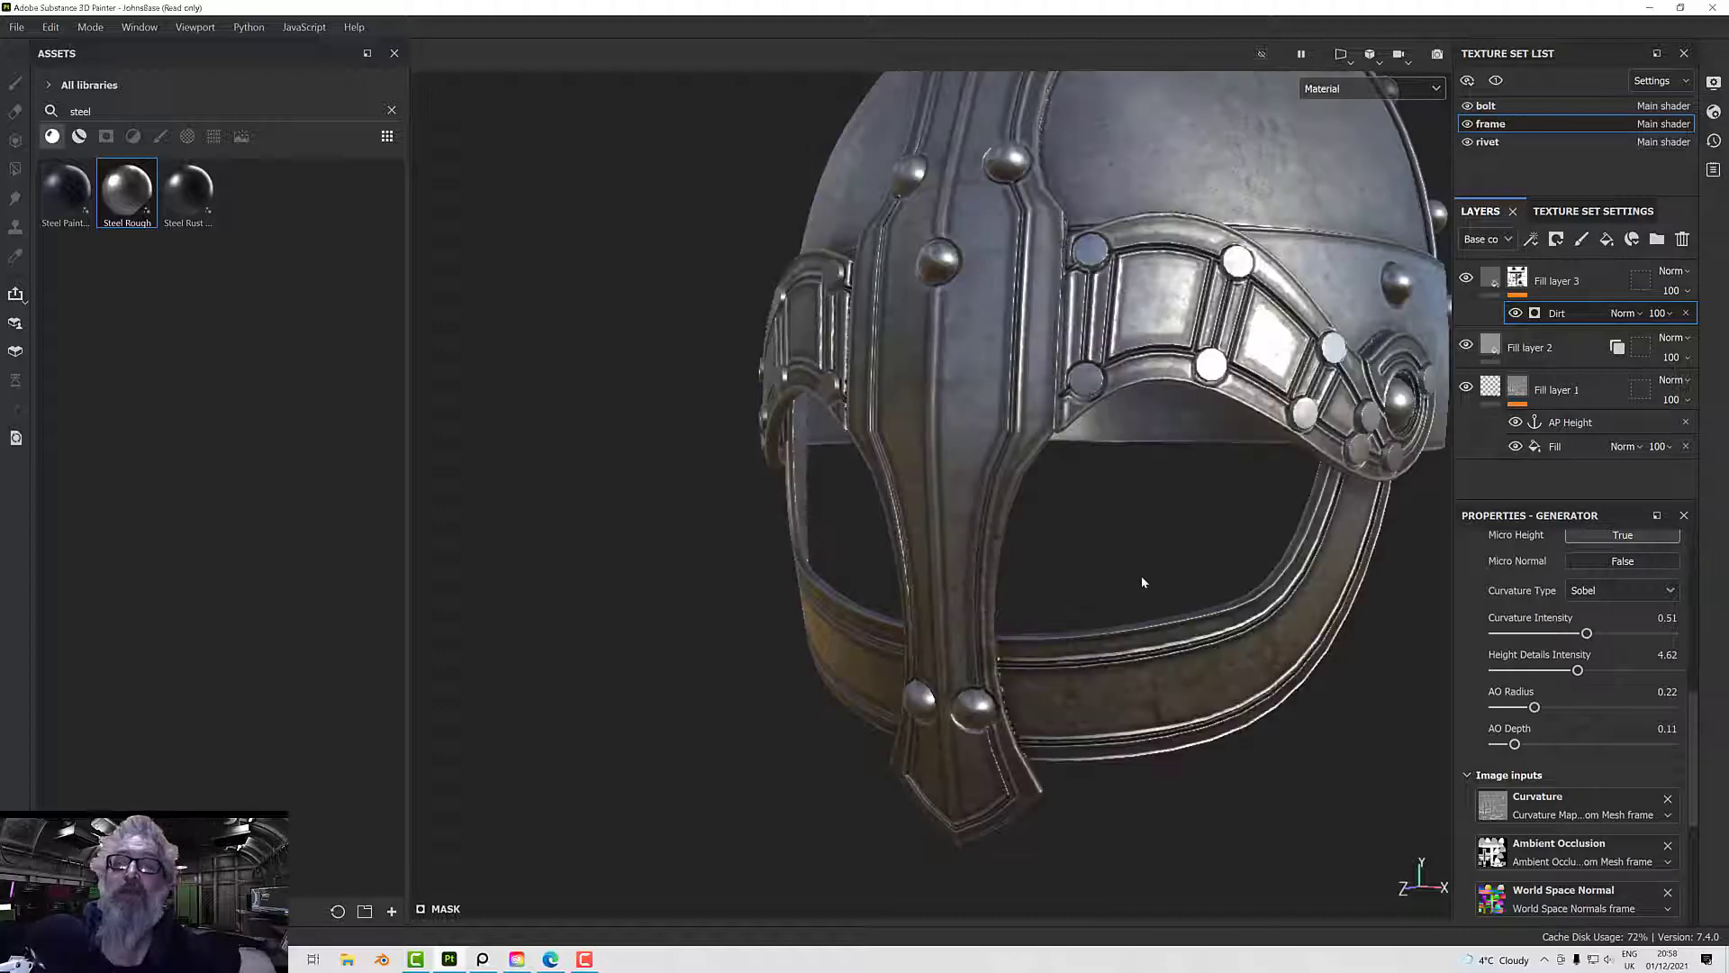
pyautogui.keyDown('alt'); pyautogui.moveTo(1142, 581); pyautogui.dragTo(991, 554); pyautogui.keyUp('alt')
# - Darken the steel color of Fill layer 3 to 666666 and check the grooves around the helmet
pyautogui.click(1491, 279)
pyautogui.keyDown('alt'); pyautogui.moveTo(1440, 226); pyautogui.dragTo(1434, 295); pyautogui.keyUp('alt')
pyautogui.scroll(-5, 1530, 738)
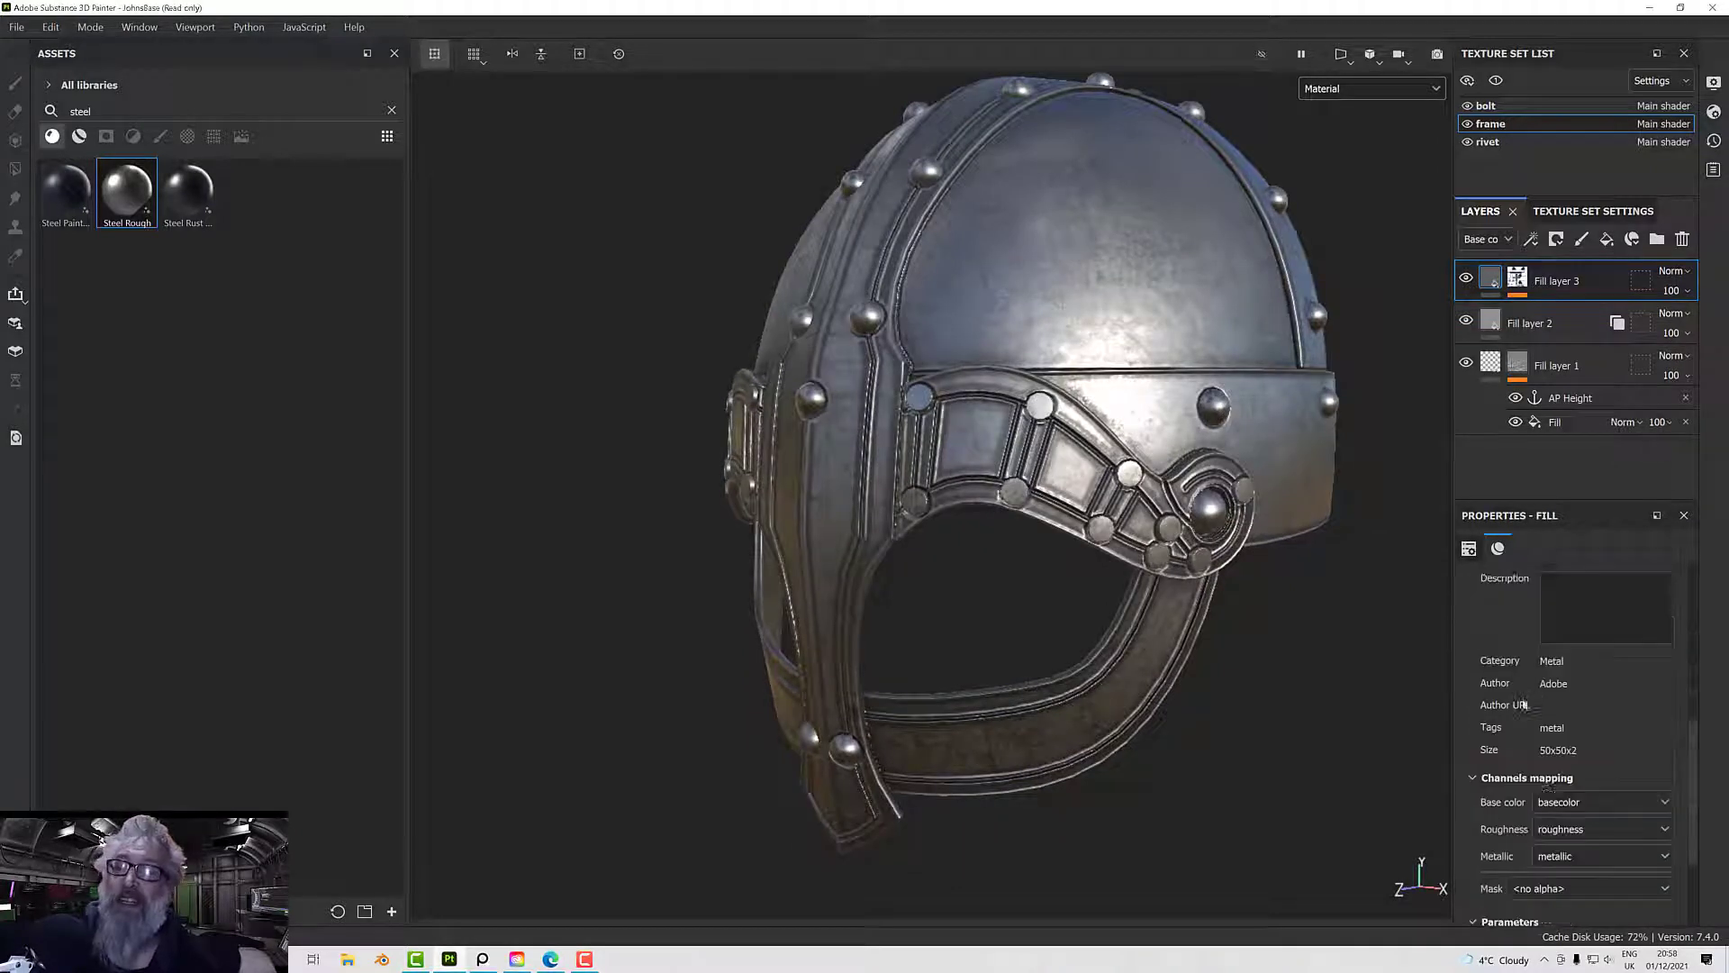
pyautogui.click(1575, 822)
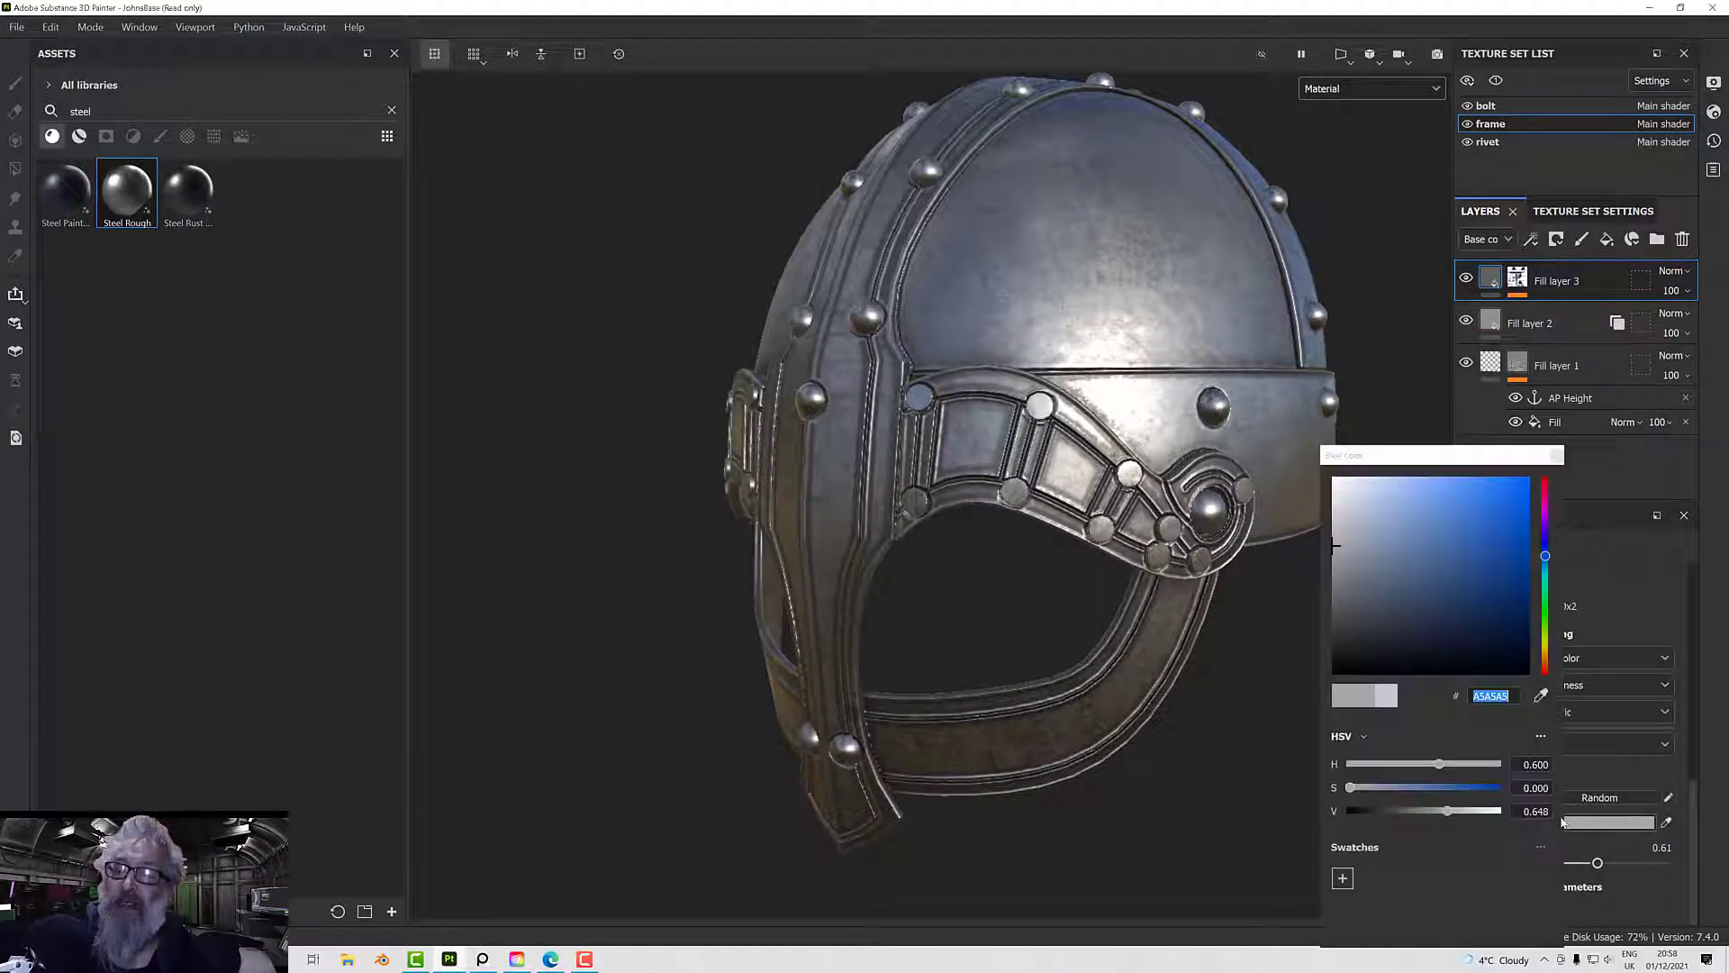
pyautogui.moveTo(1347, 568); pyautogui.dragTo(1334, 610)
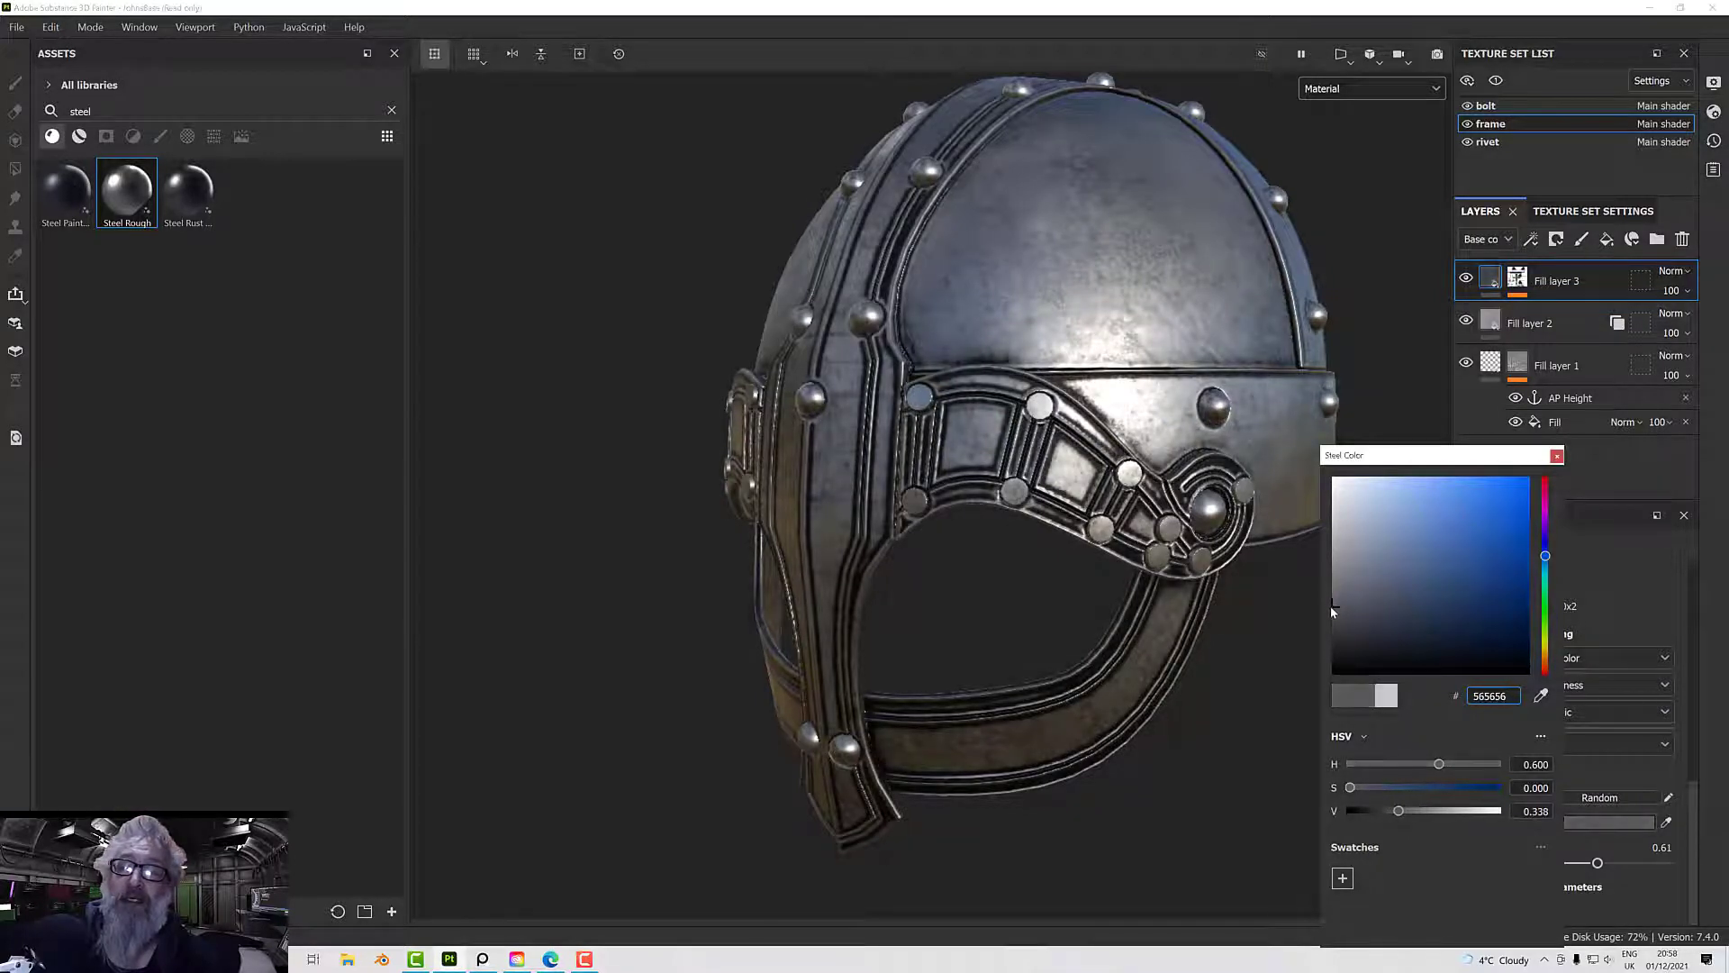
pyautogui.keyDown('alt'); pyautogui.moveTo(1122, 655); pyautogui.dragTo(1020, 564); pyautogui.keyUp('alt')
pyautogui.scroll(5, 1020, 564)
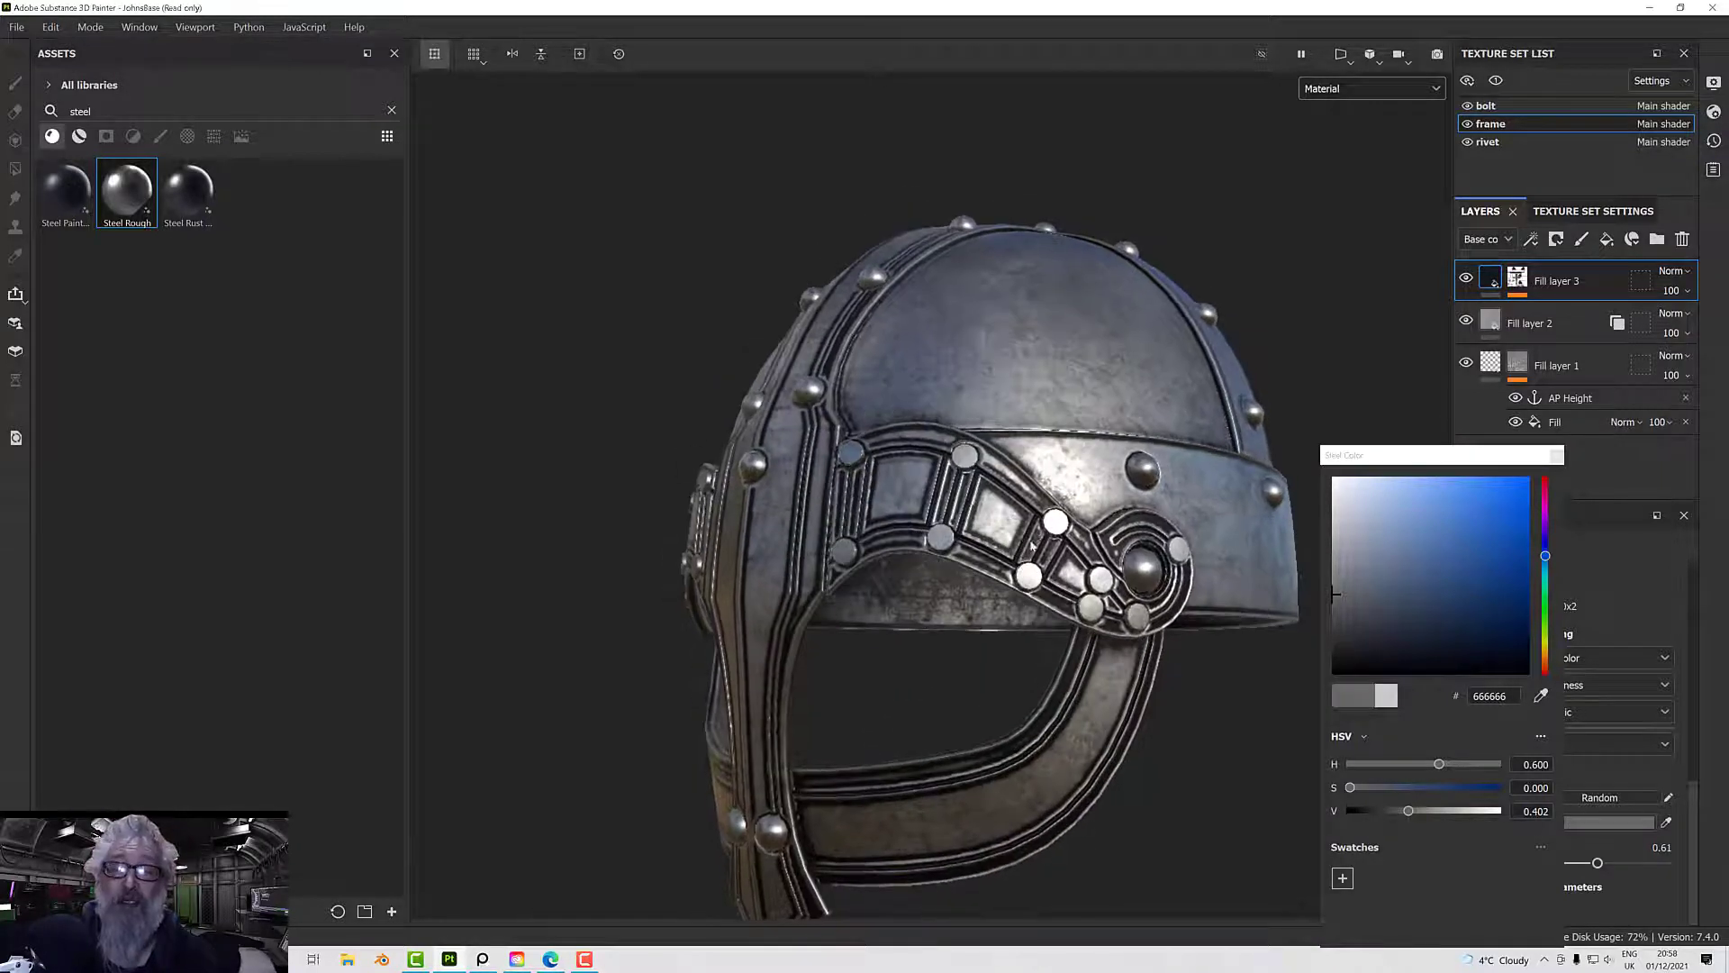
pyautogui.keyDown('alt'); pyautogui.moveTo(1023, 474); pyautogui.dragTo(1022, 556); pyautogui.keyUp('alt')
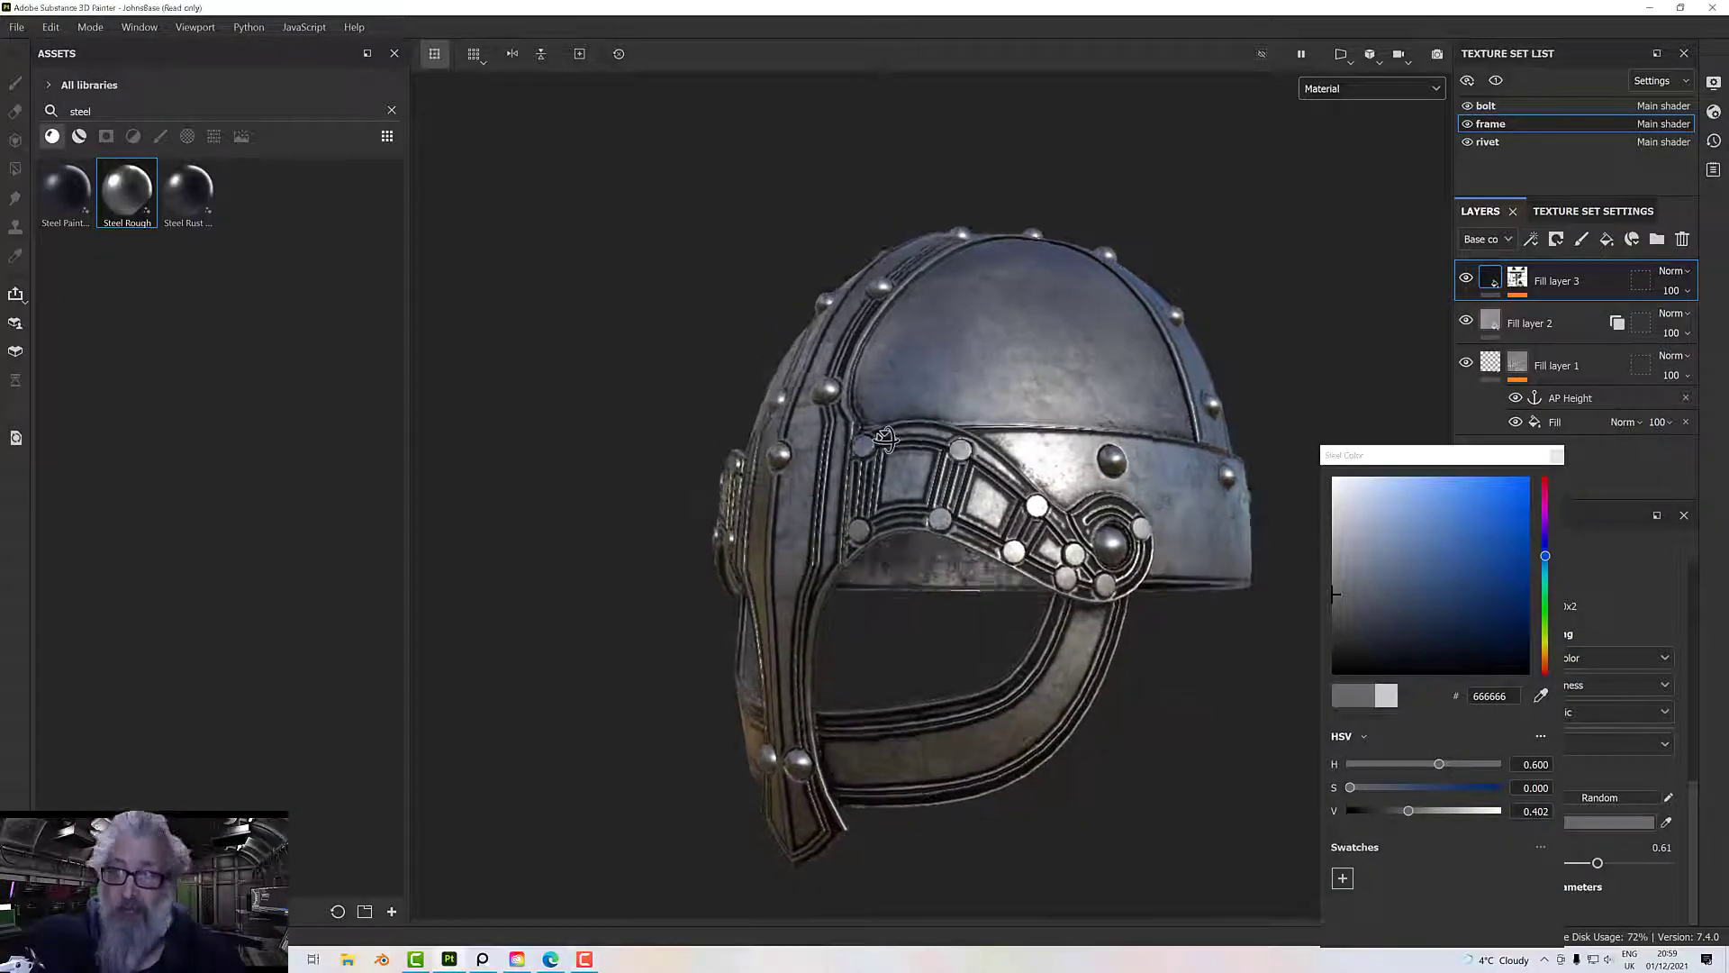
# - Add a paint effect to the mask of Fill layer 1
pyautogui.click(1517, 370)
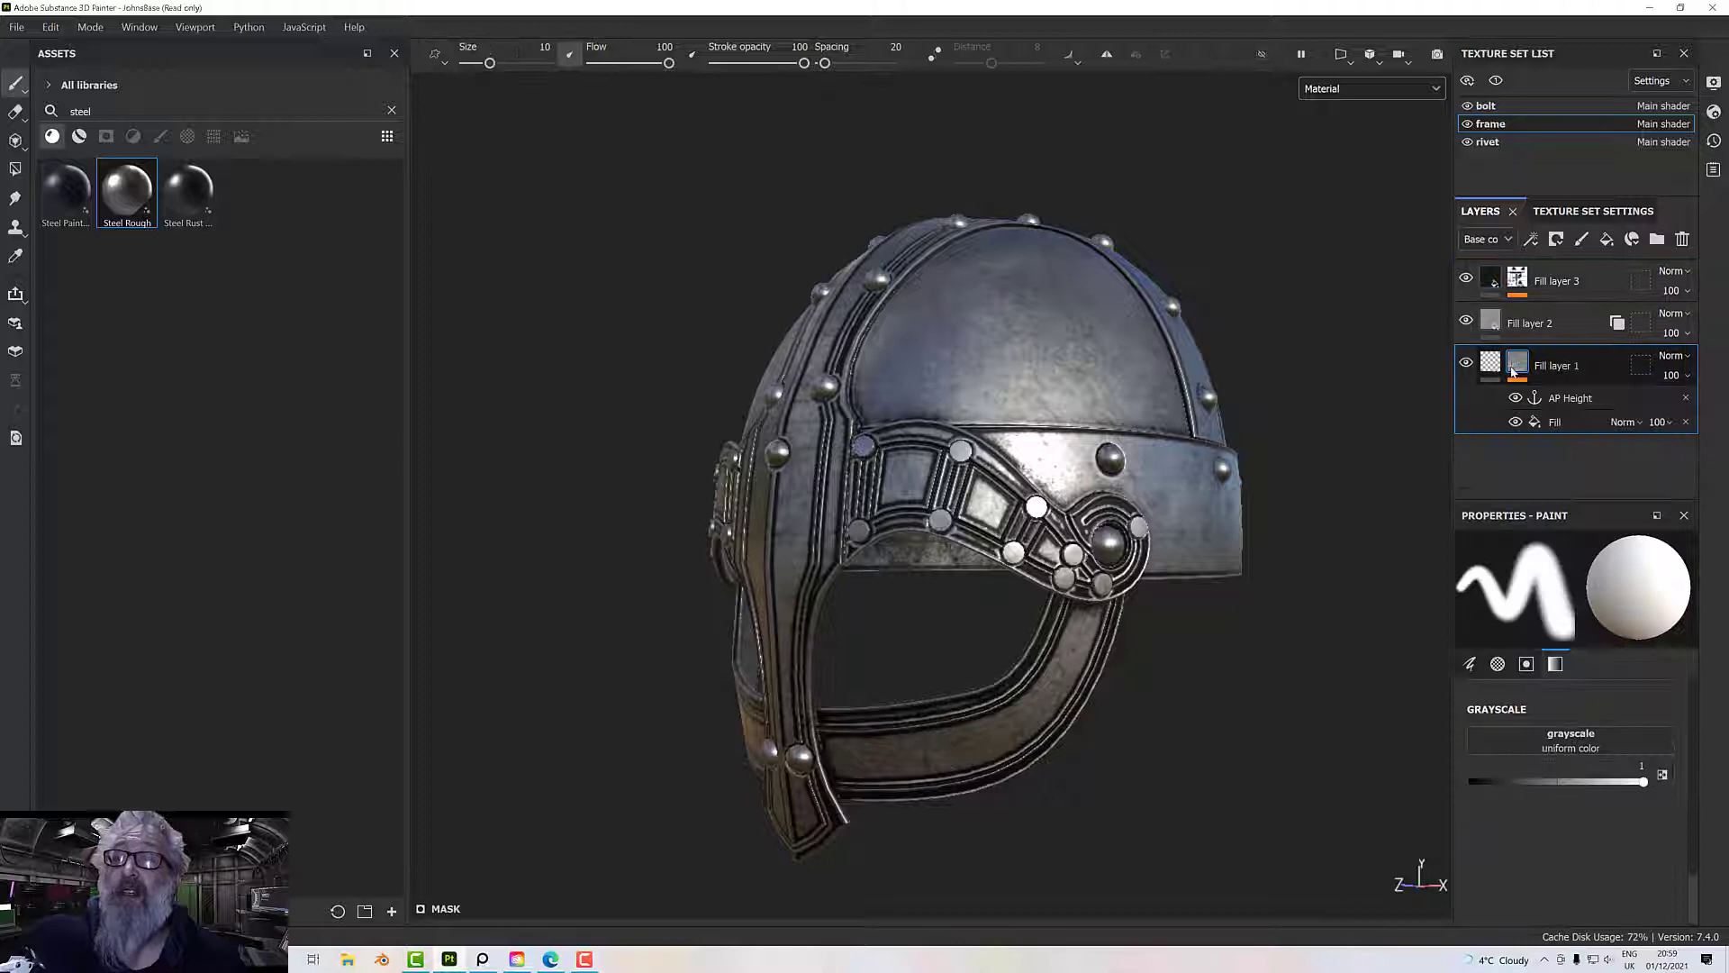
pyautogui.rightClick(1522, 366)
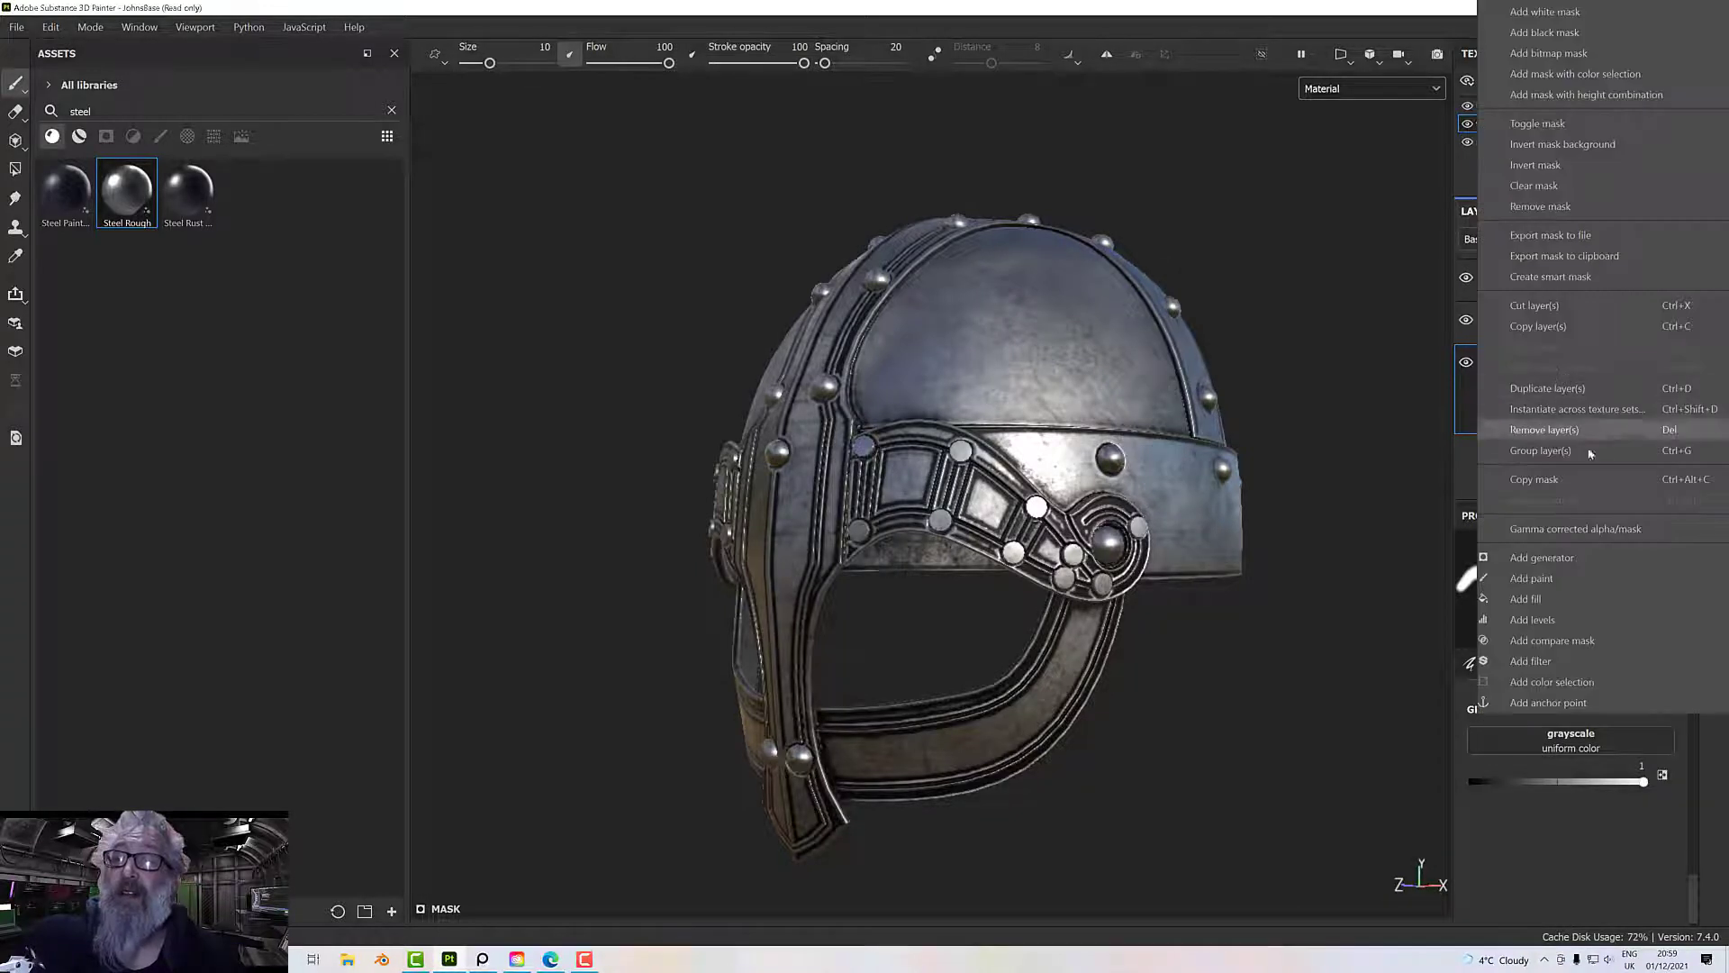
pyautogui.click(1566, 579)
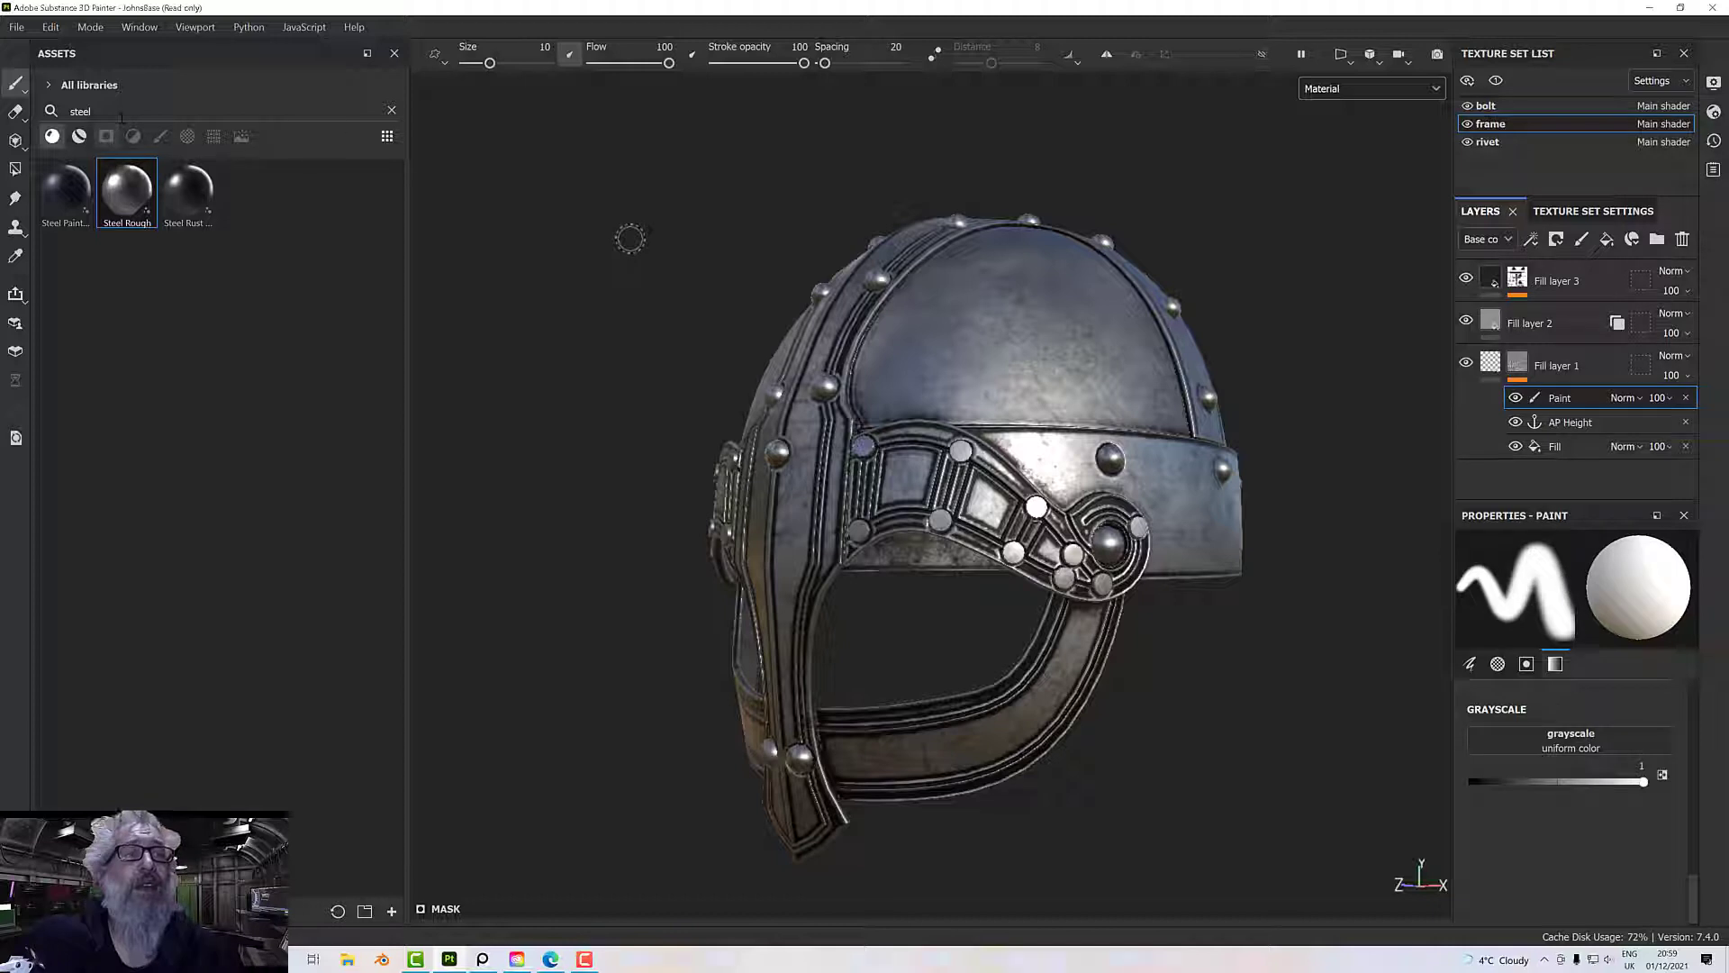
# - Clear the asset search and select the Basic Hard brush
pyautogui.click(392, 110)
pyautogui.click(161, 136)
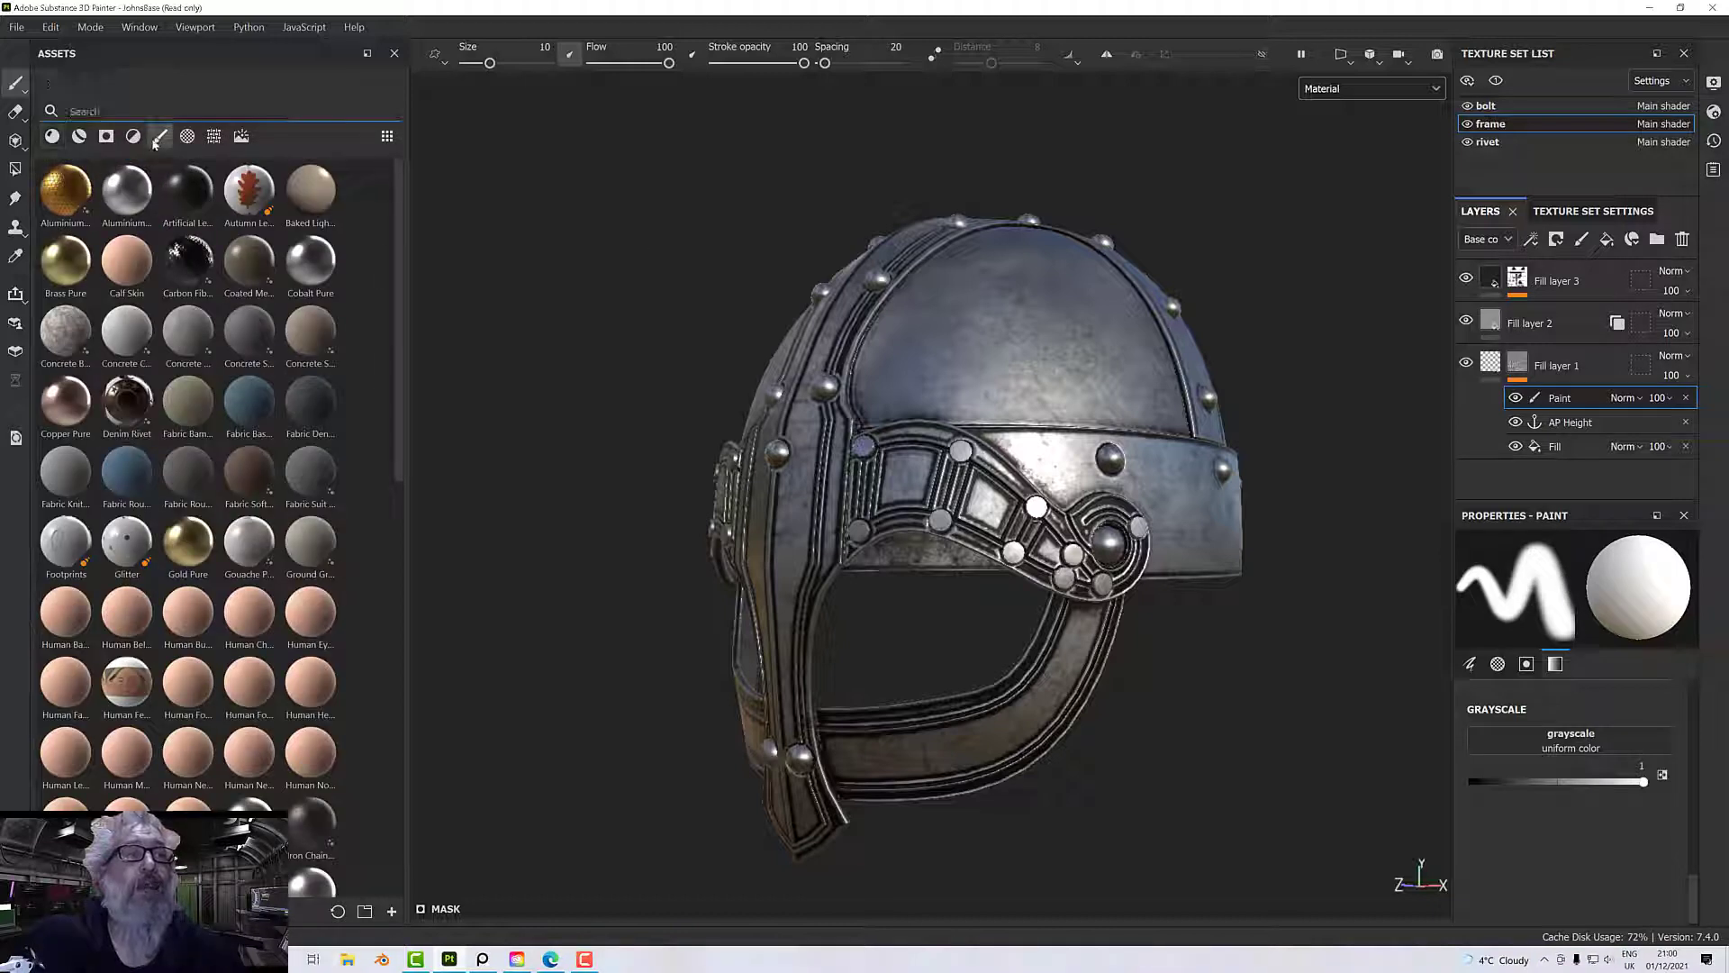
pyautogui.click(79, 337)
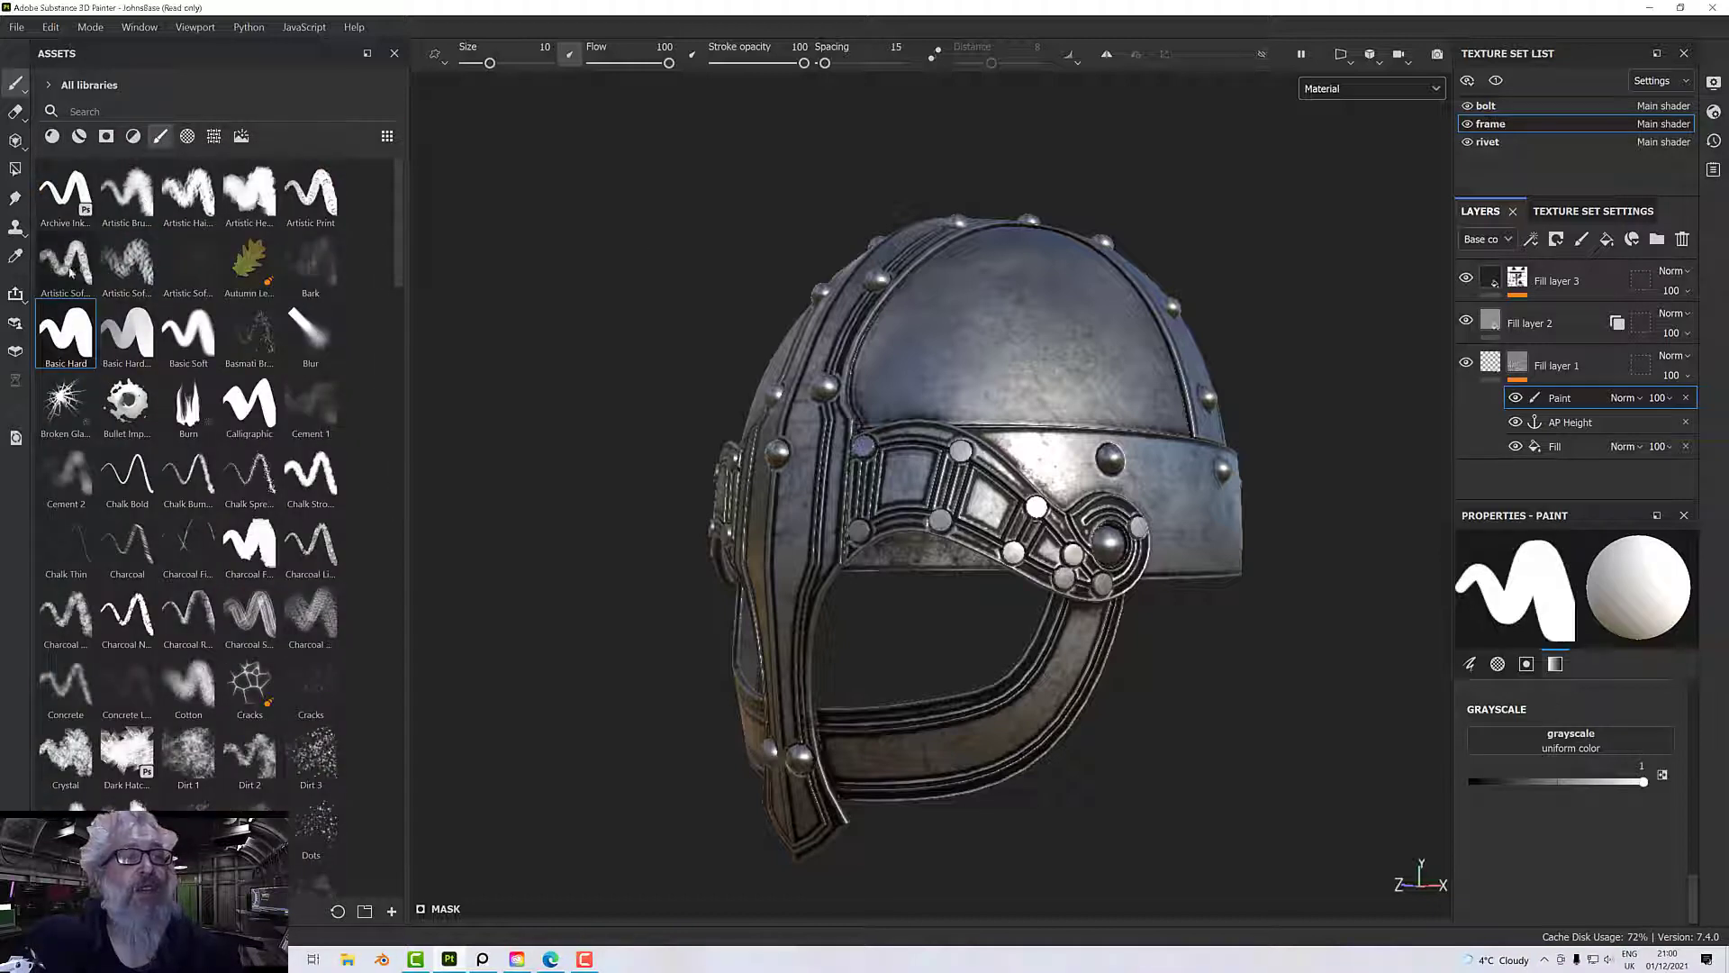
# - Load the round interlaced Celtic alpha into the brush and set the brush size to 25.45 at the helmet's side band
pyautogui.click(188, 137)
pyautogui.scroll(-10, 262, 521)
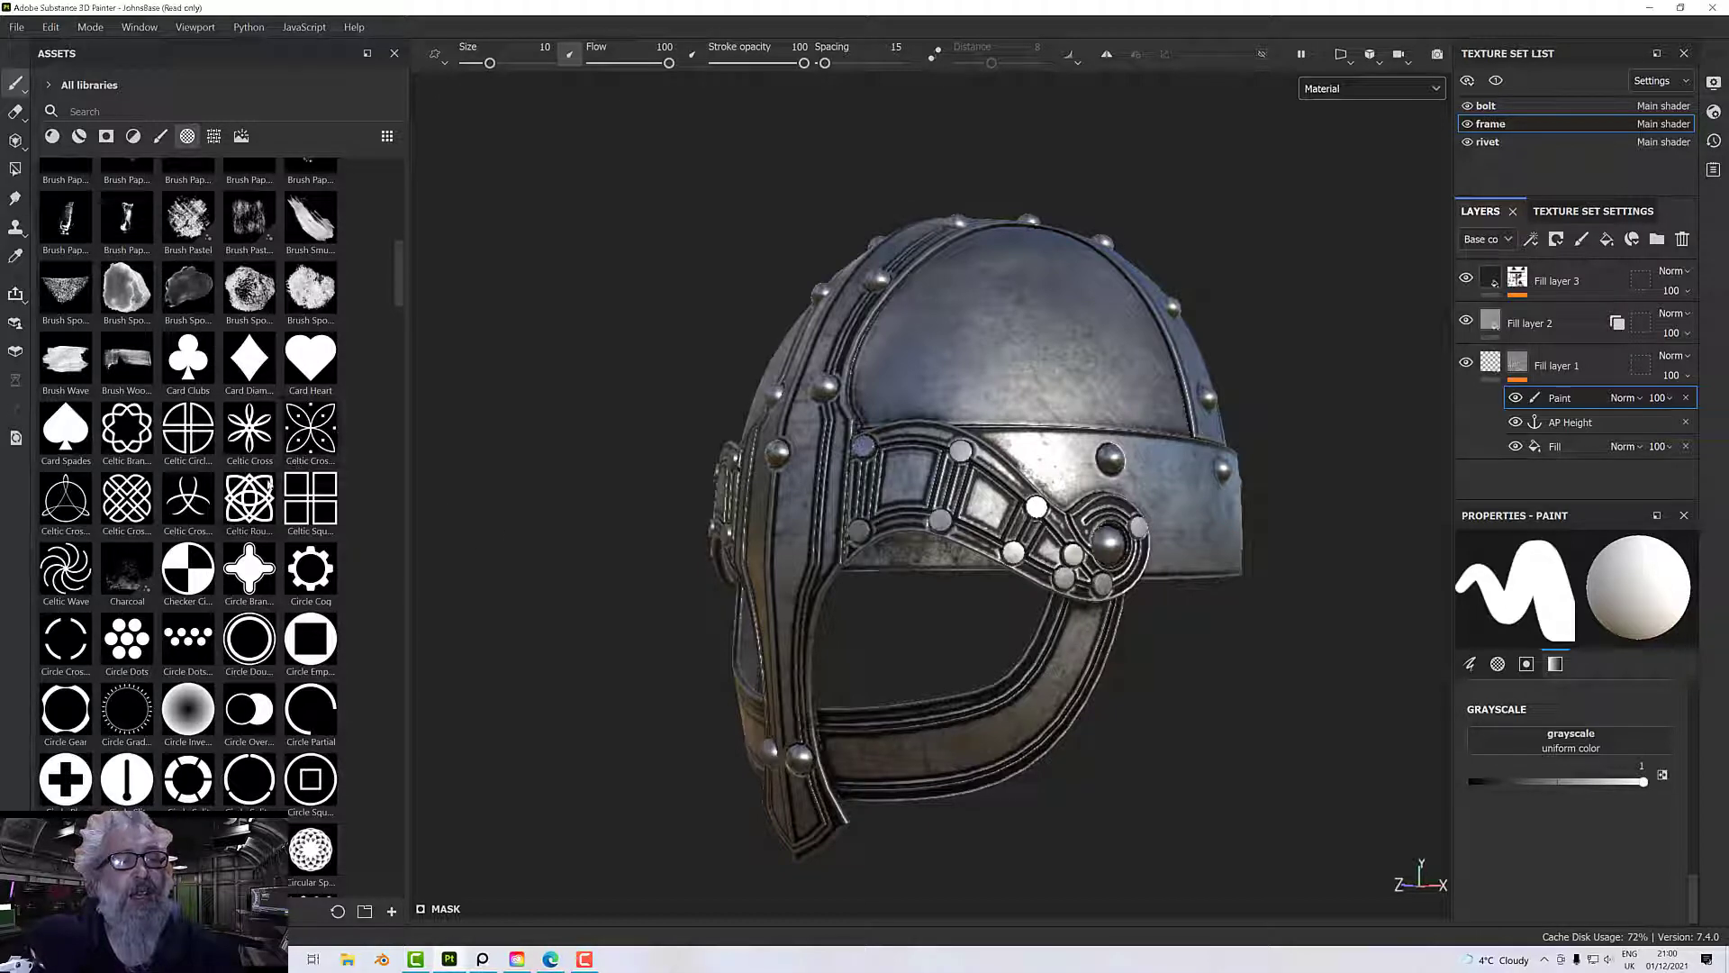
pyautogui.click(257, 498)
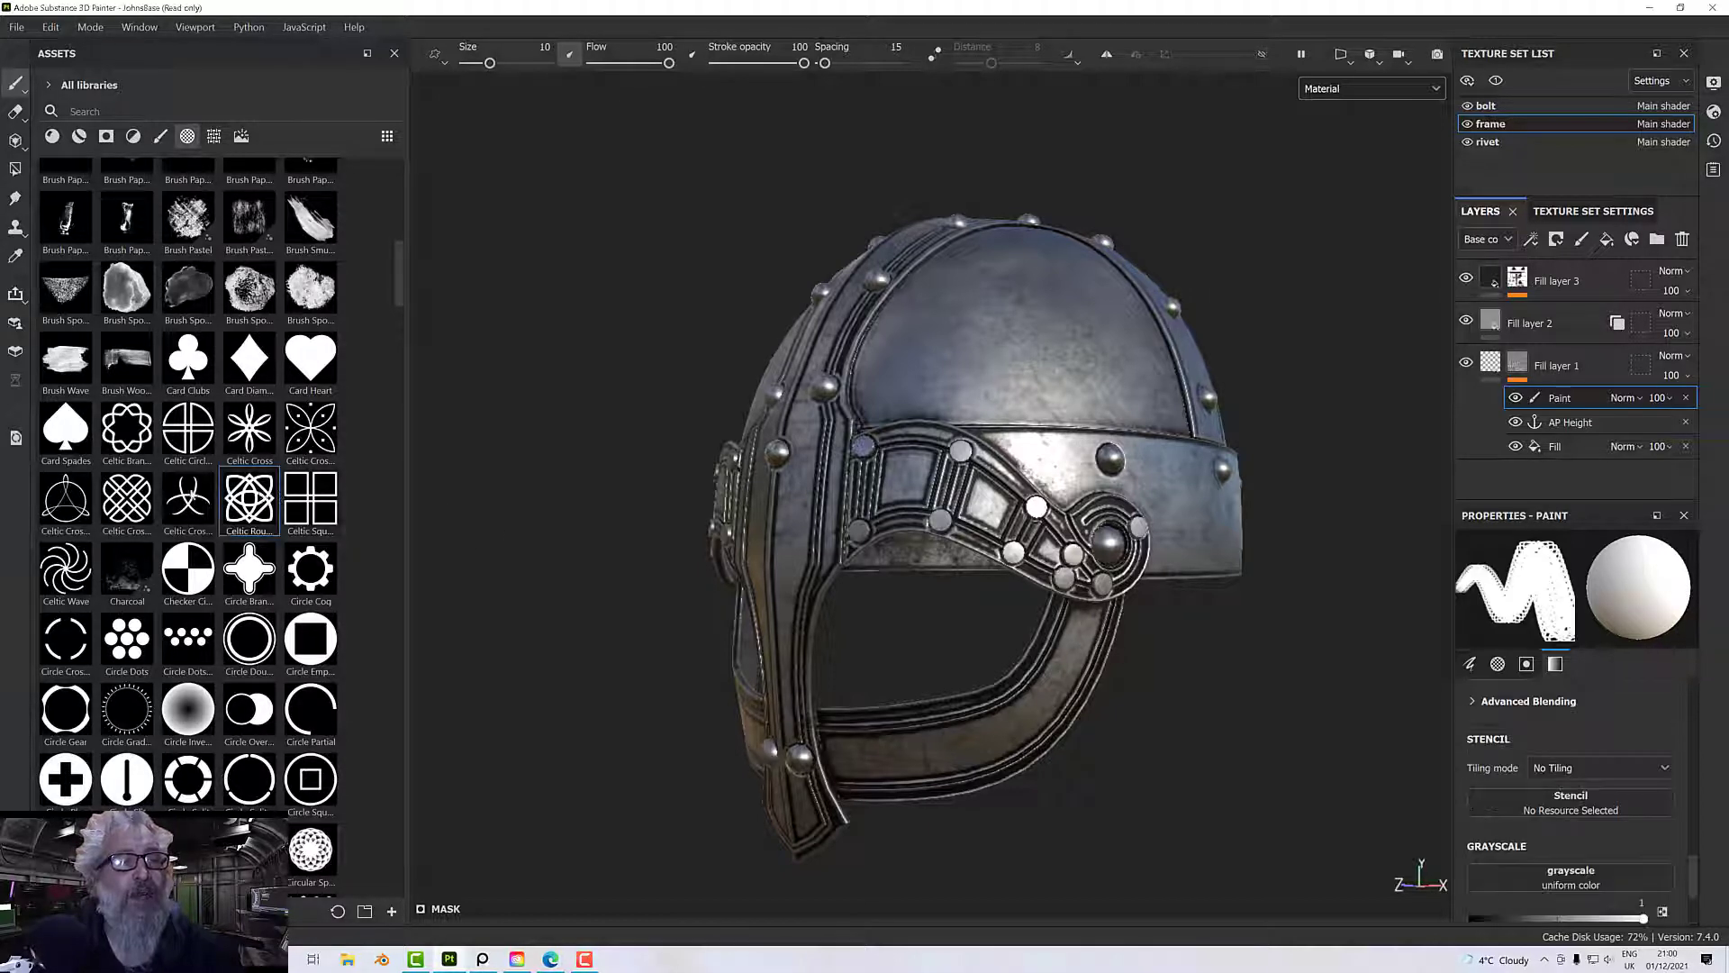
pyautogui.keyDown('alt'); pyautogui.moveTo(1318, 539); pyautogui.dragTo(878, 514); pyautogui.keyUp('alt')
pyautogui.keyDown('ctrl'); pyautogui.moveTo(878, 514); pyautogui.dragTo(898, 504, button='right'); pyautogui.keyUp('ctrl')
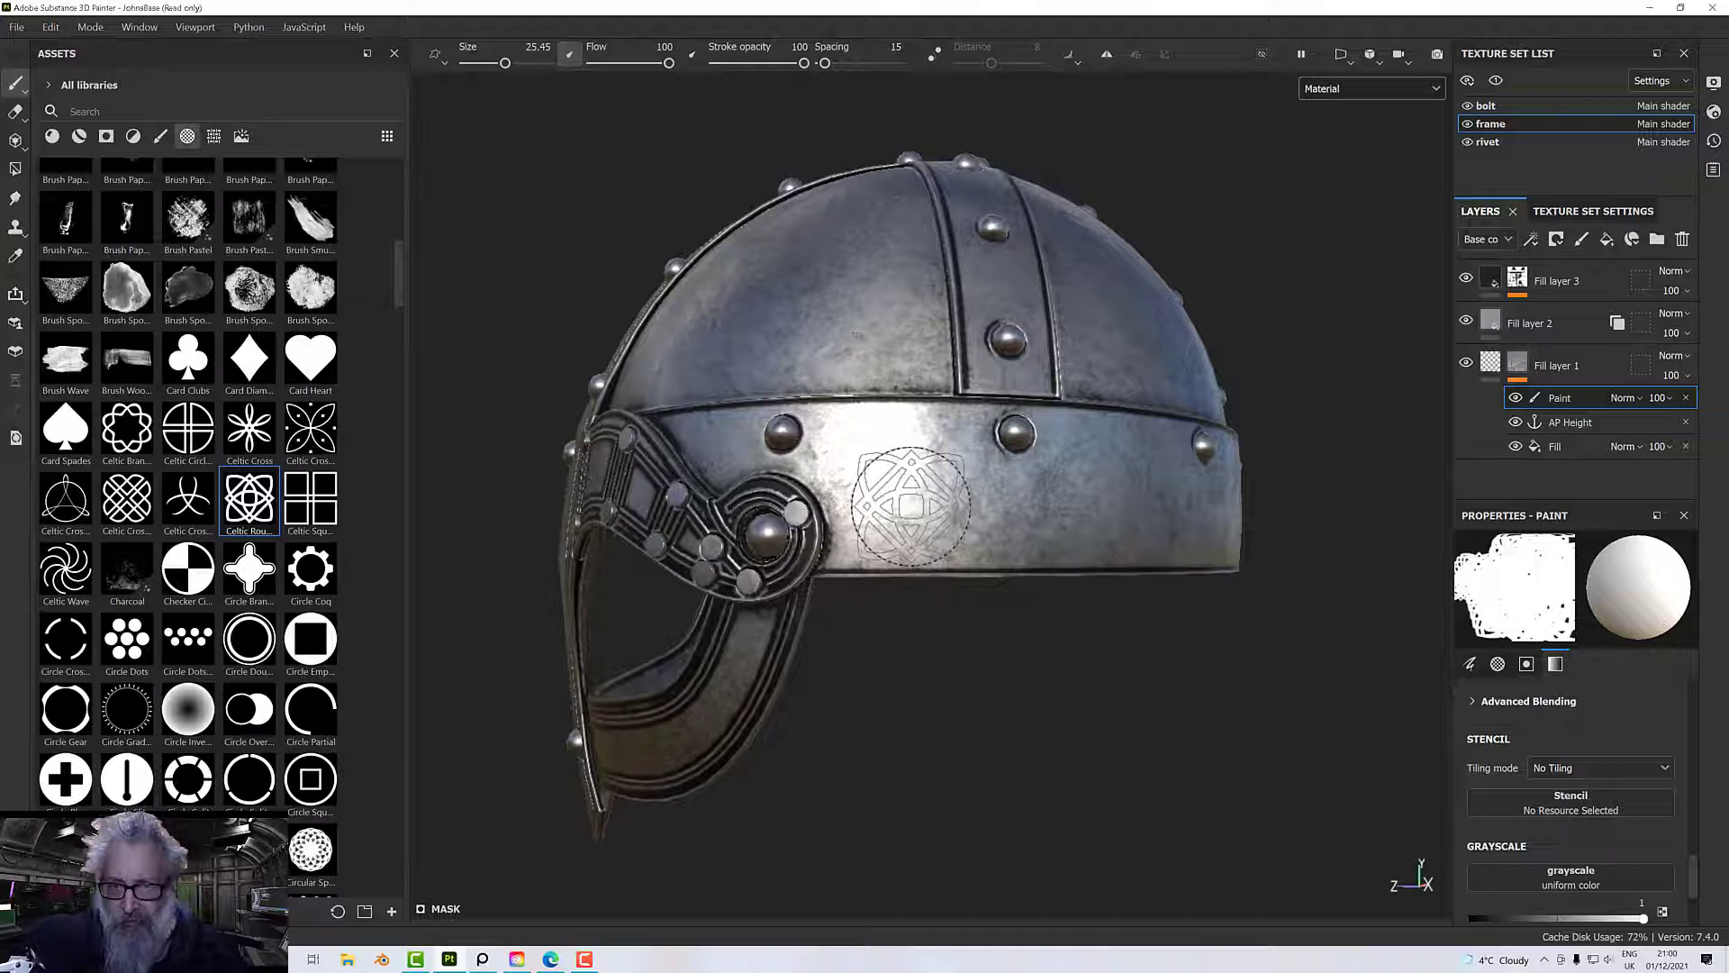
# - Try the Celtic pattern on the side band as a continuous stroke and as separate stamps with spacing 244, undoing each attempt
pyautogui.moveTo(912, 507); pyautogui.dragTo(1026, 505)
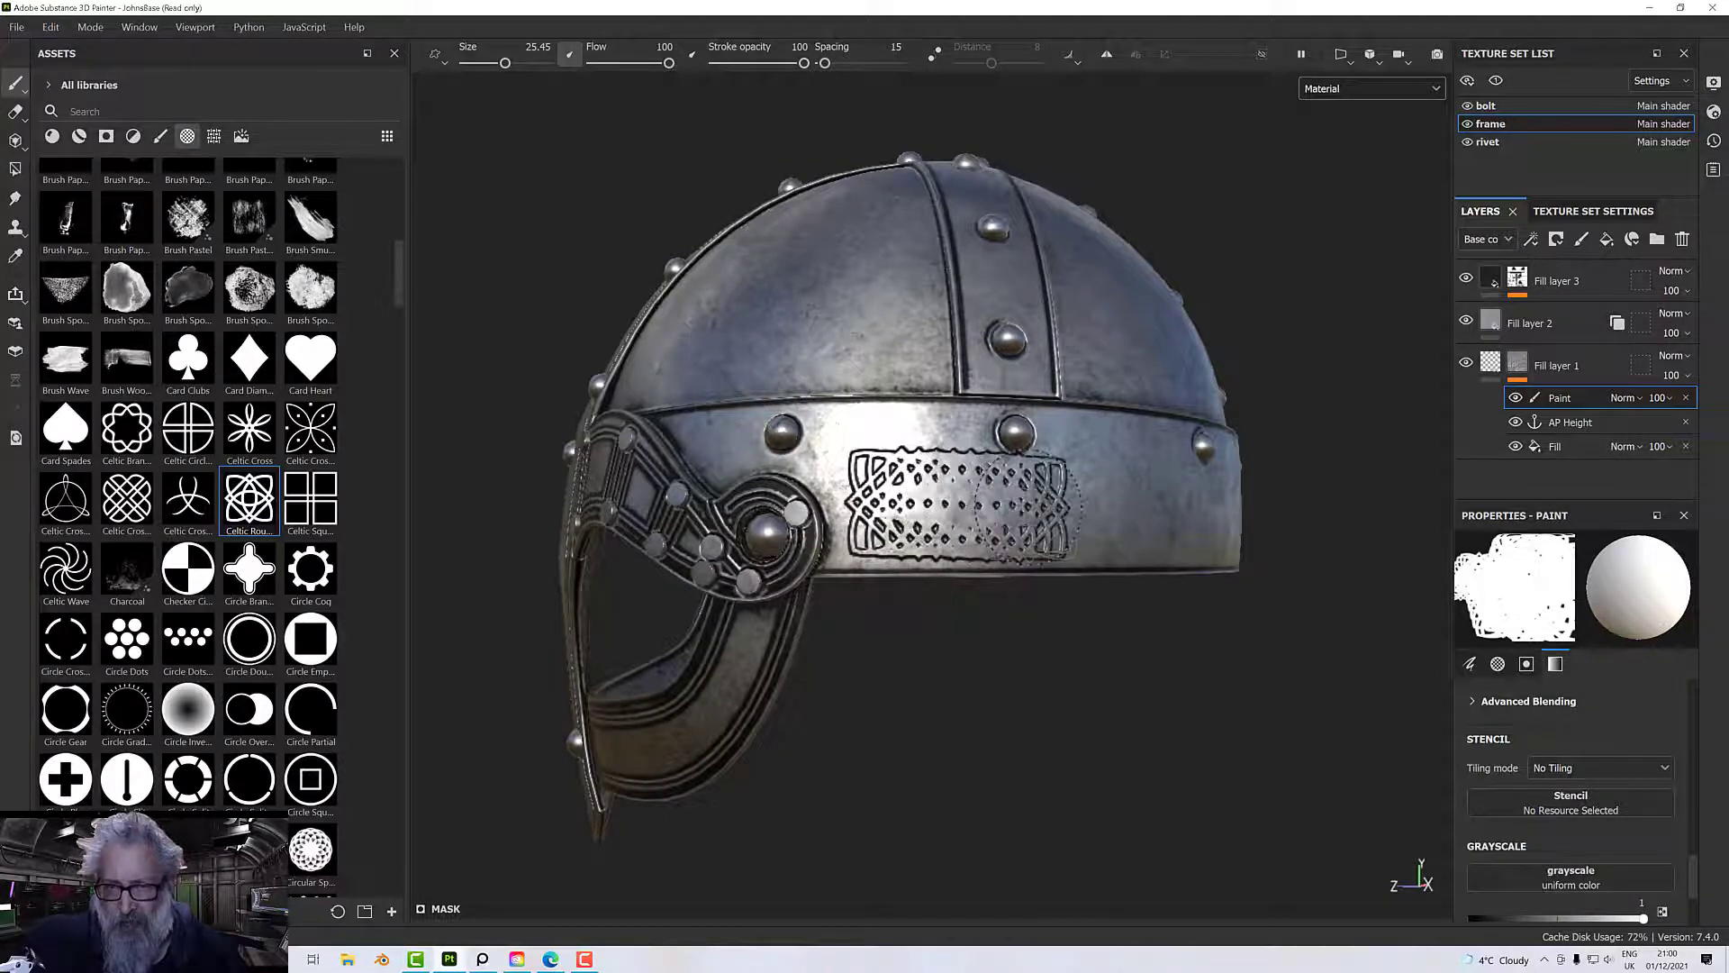
pyautogui.hotkey('ctrl', 'z')
pyautogui.scroll(5, 1522, 721)
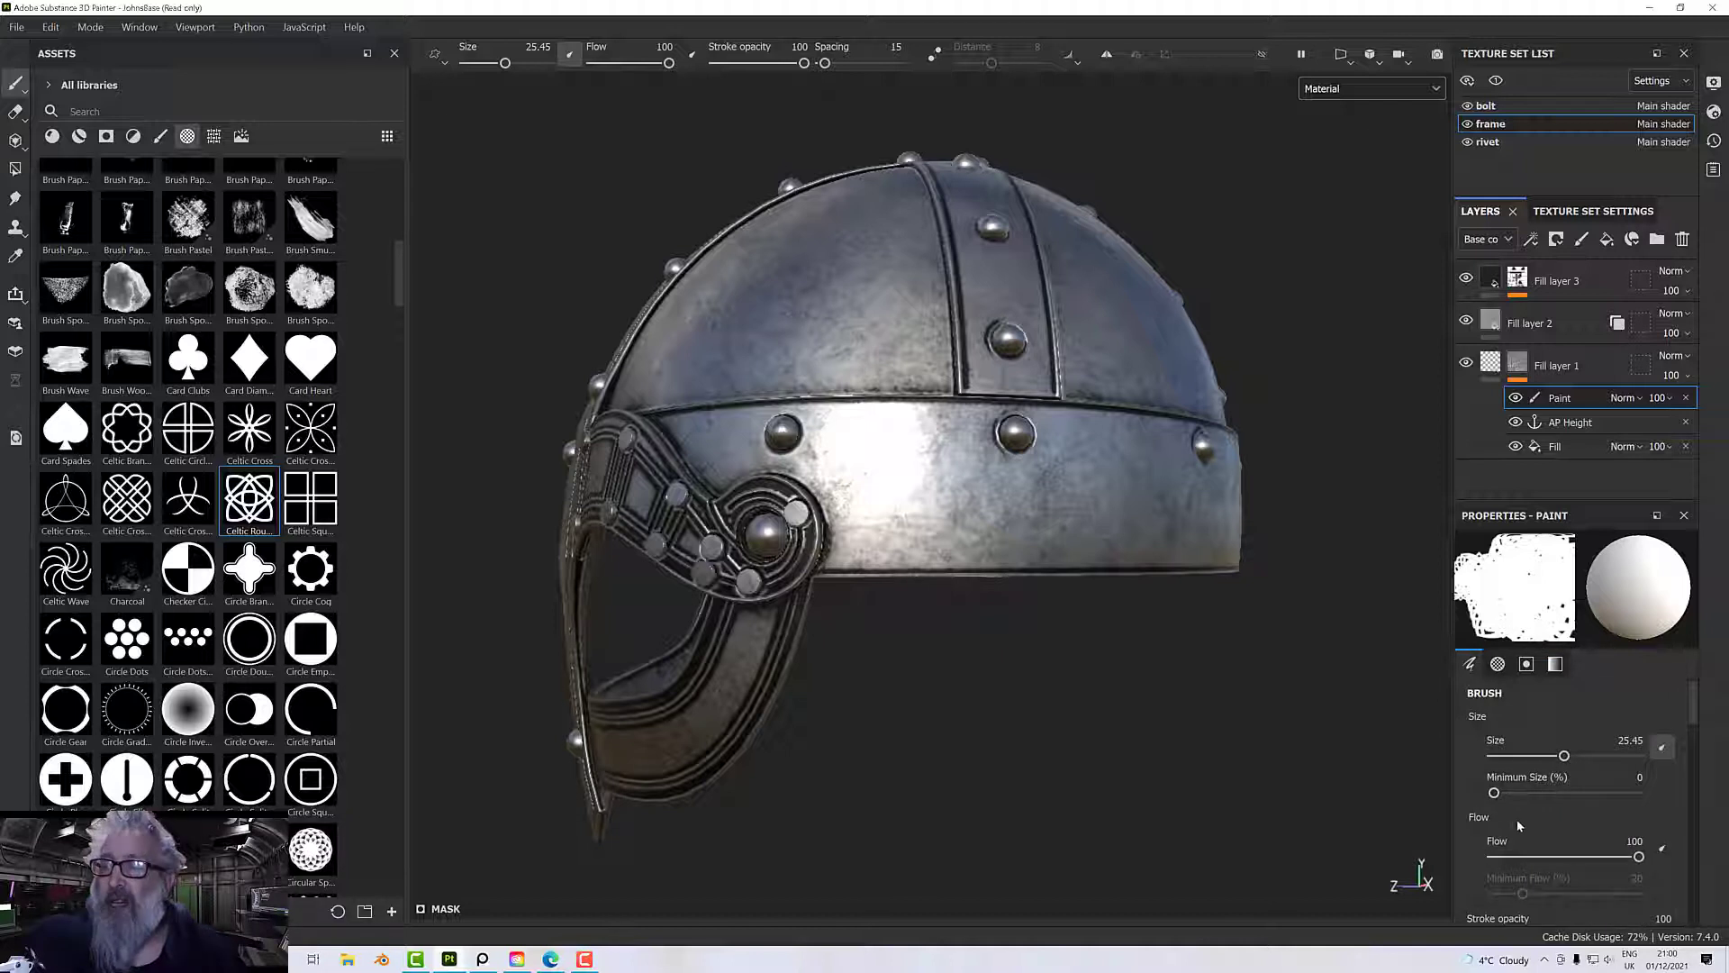
pyautogui.scroll(-2, 1529, 818)
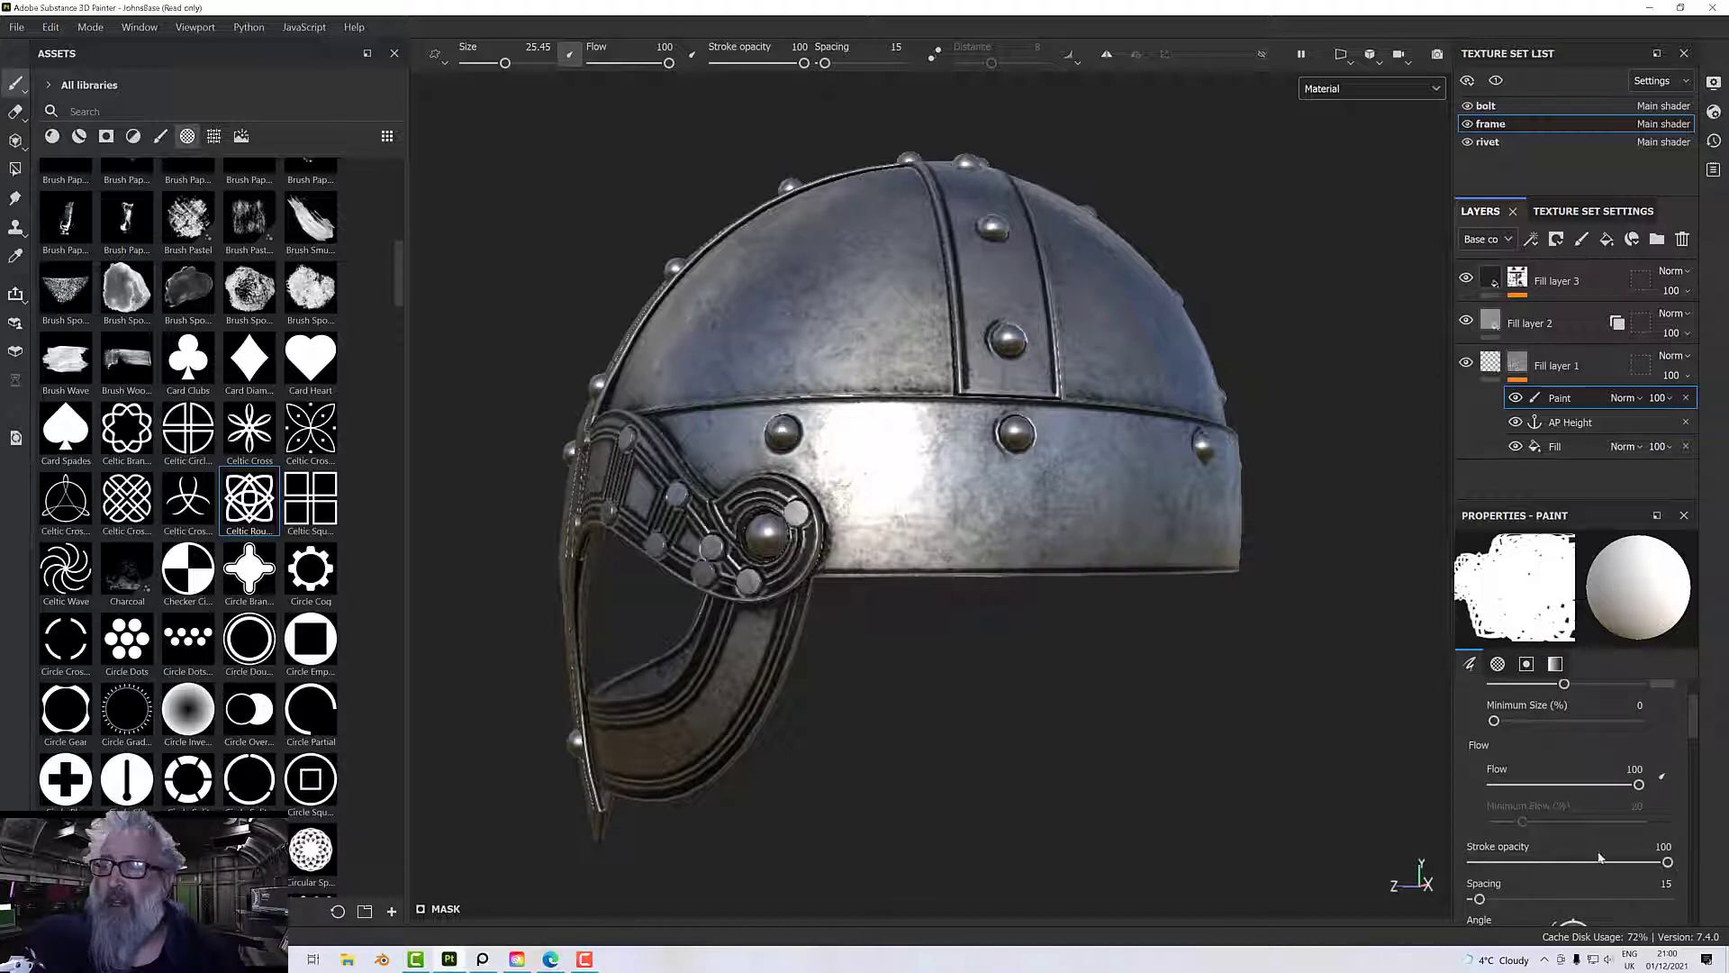
pyautogui.scroll(-2, 1600, 857)
pyautogui.moveTo(1480, 827)
pyautogui.mouseDown()
pyautogui.moveTo(1618, 833)
pyautogui.moveTo(1592, 840)
pyautogui.mouseUp()
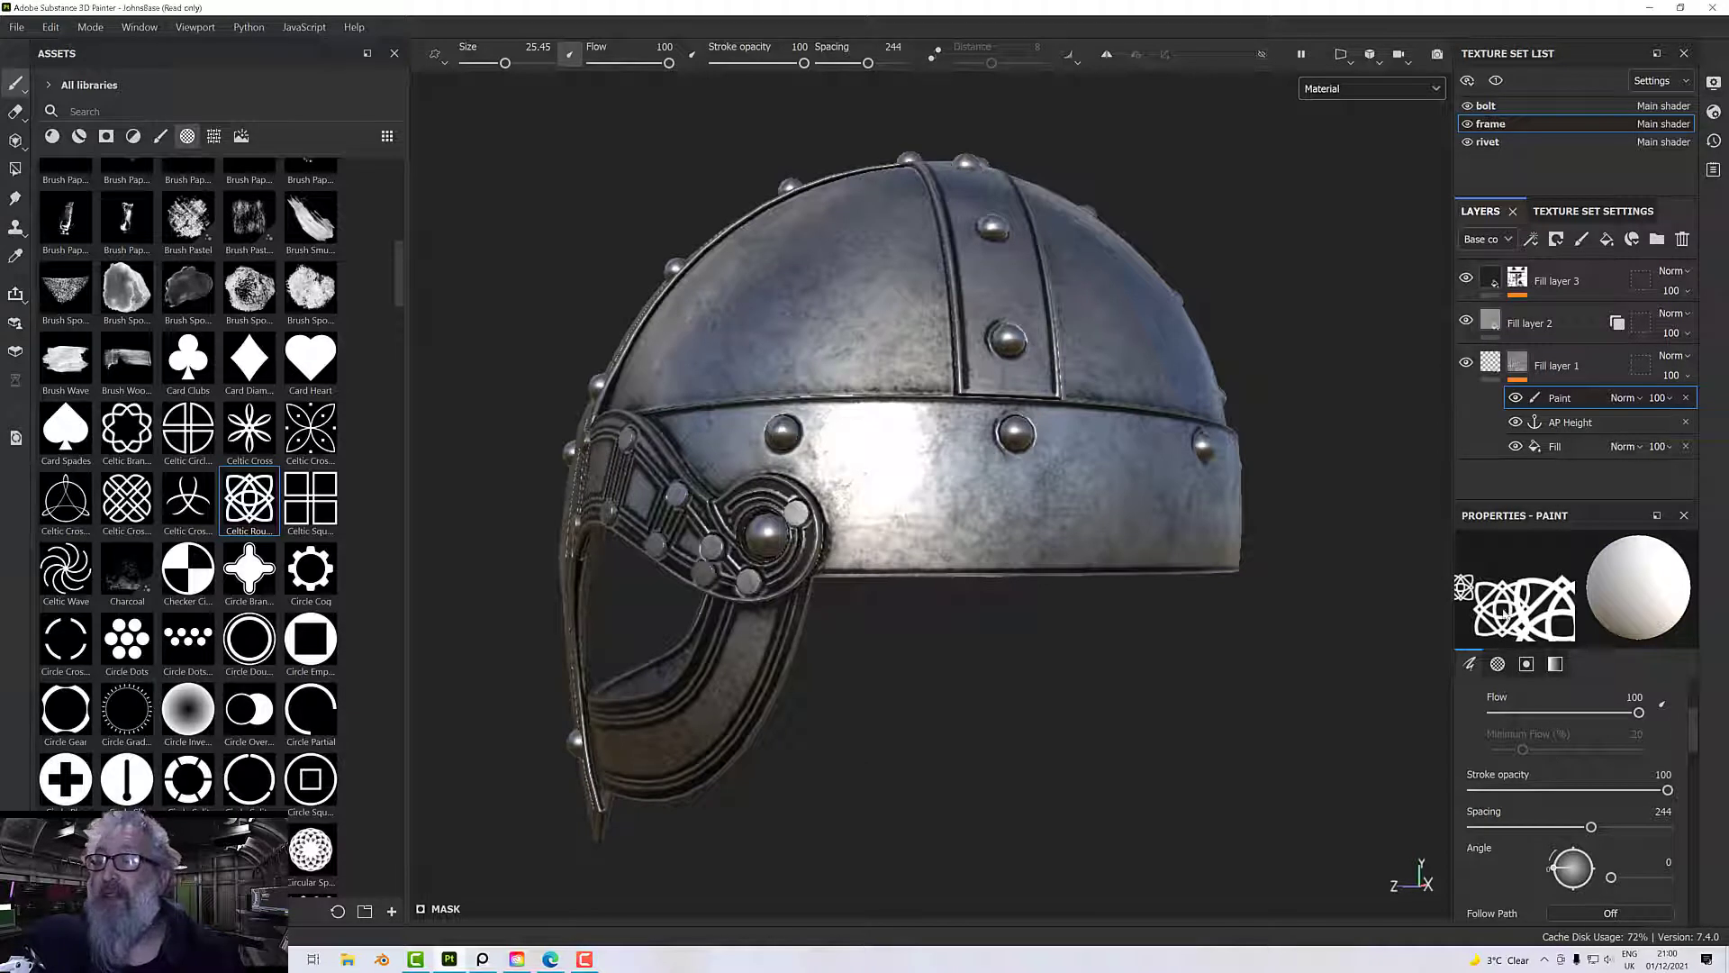
pyautogui.click(903, 501)
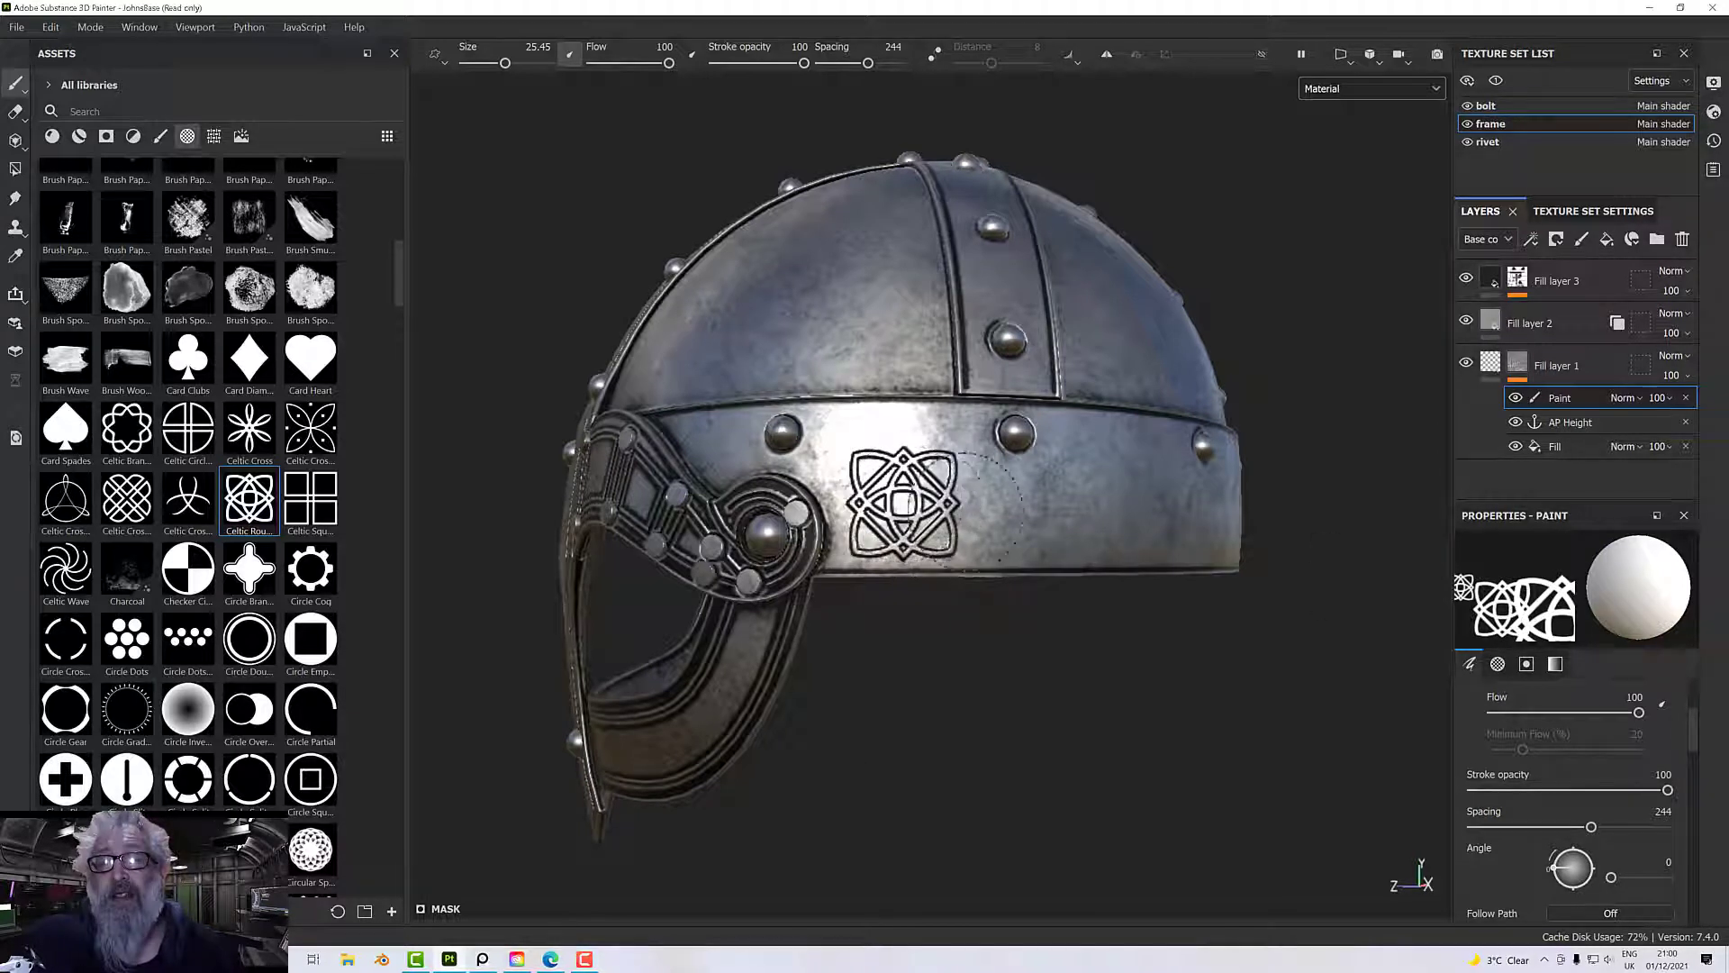
pyautogui.click(1177, 511)
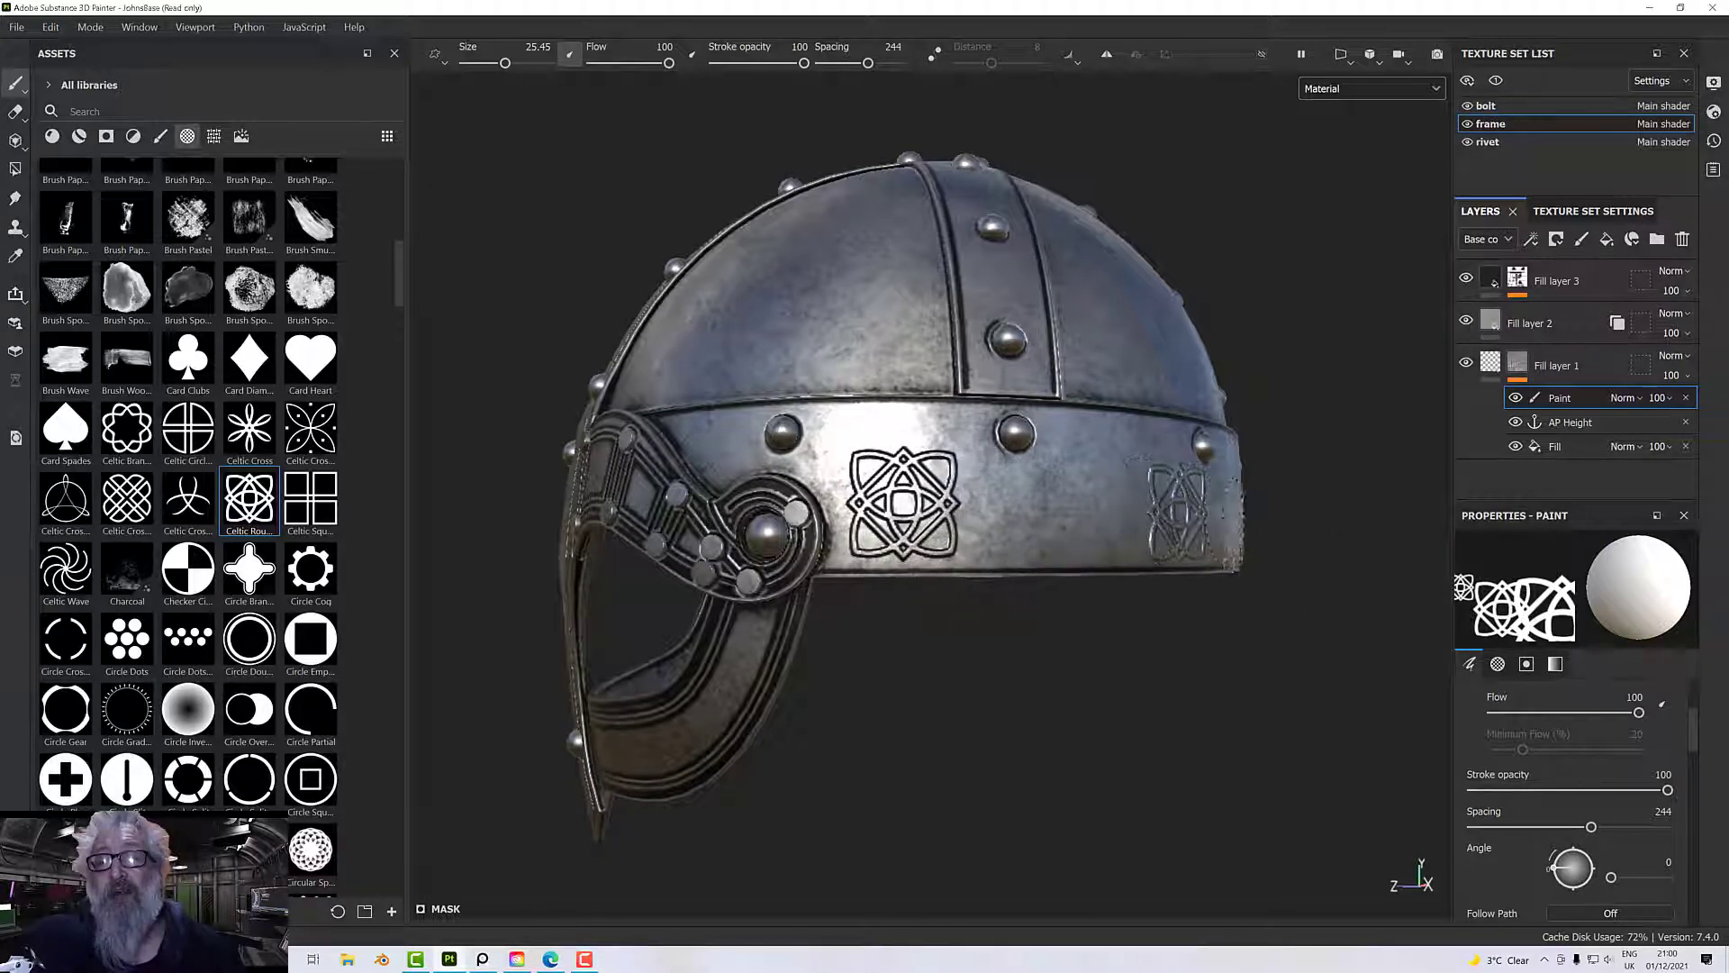
pyautogui.hotkey('ctrl', 'z')
pyautogui.hotkey('ctrl', 'z')
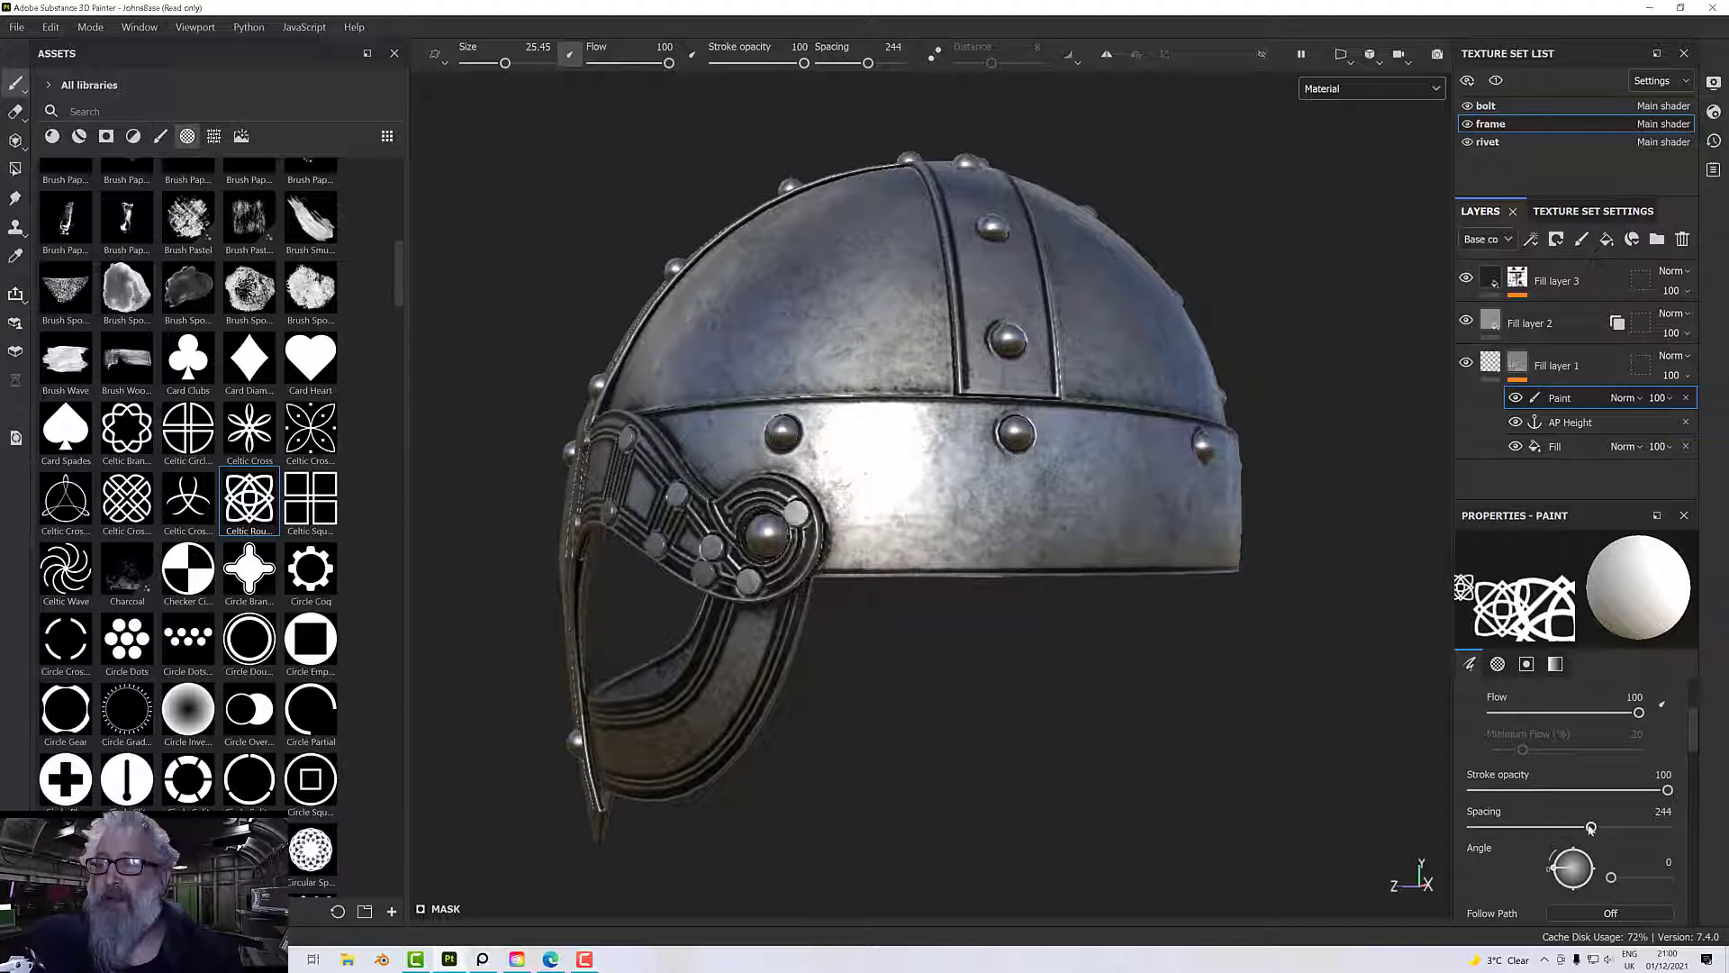
# - Try a stroke of the Celtic pattern along the side band with the brush spacing at 86, and undo it
pyautogui.moveTo(1592, 827); pyautogui.dragTo(1514, 827)
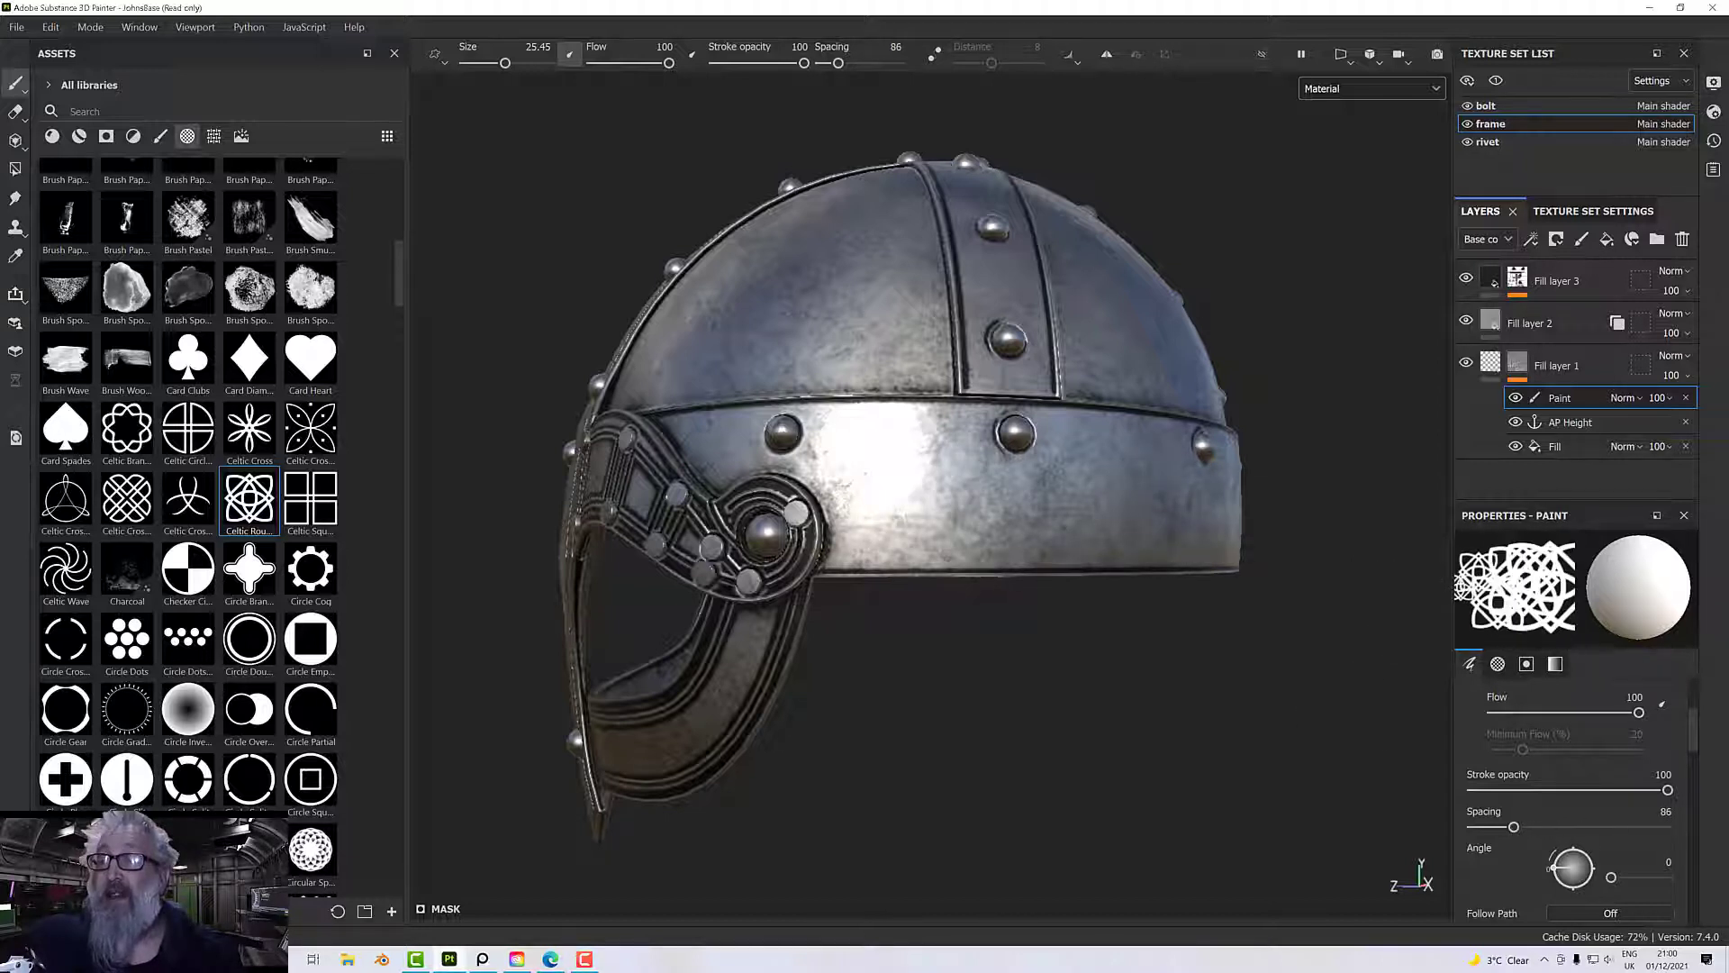
pyautogui.moveTo(906, 506); pyautogui.dragTo(1027, 503)
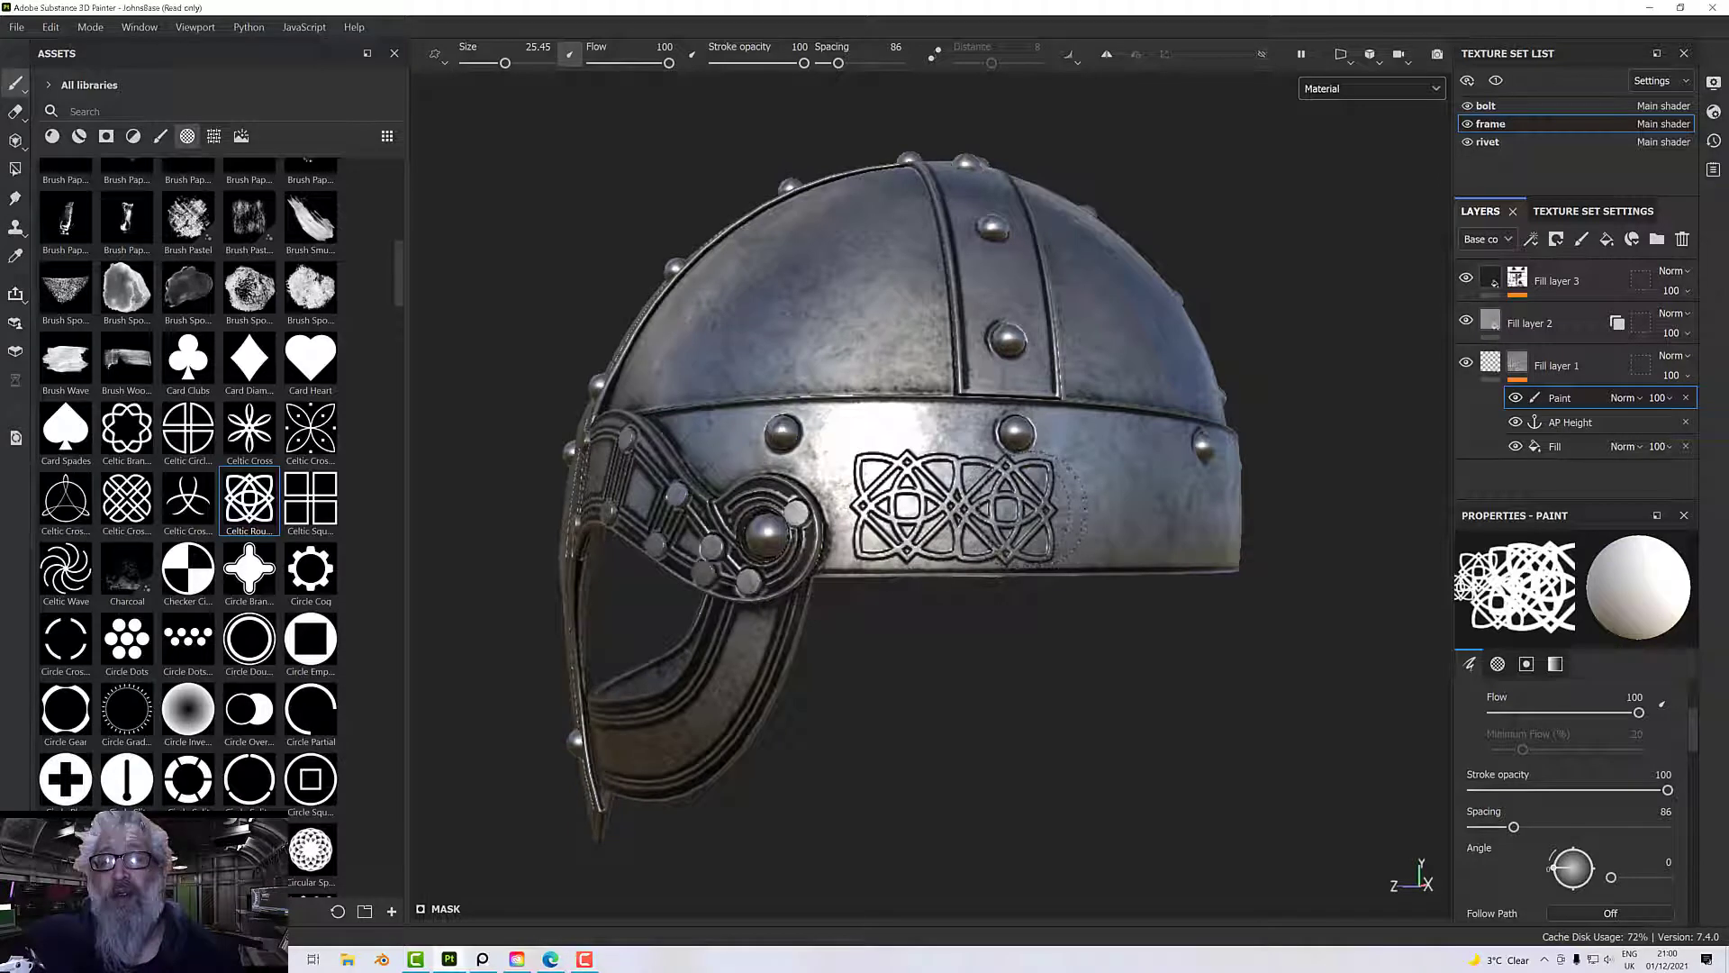
pyautogui.hotkey('ctrl', 'z')
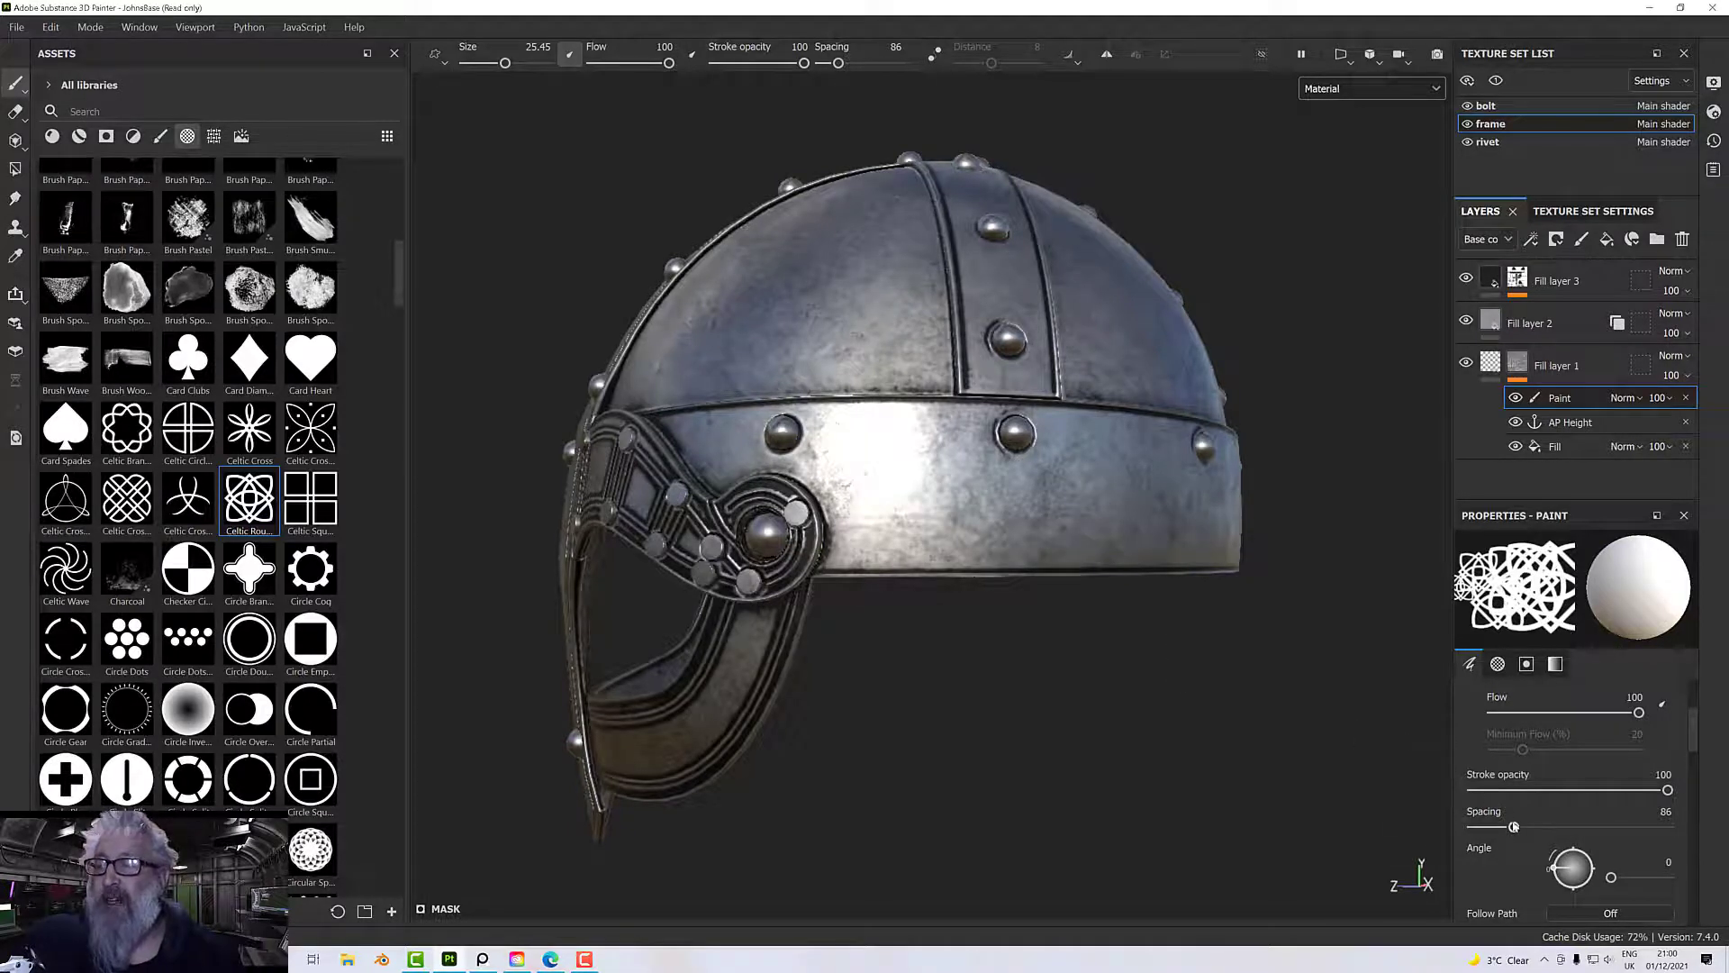
# - Set the brush spacing to 97, test a stroke of the Celtic pattern on the side band, and undo the stroke
pyautogui.moveTo(1514, 827); pyautogui.dragTo(1519, 827)
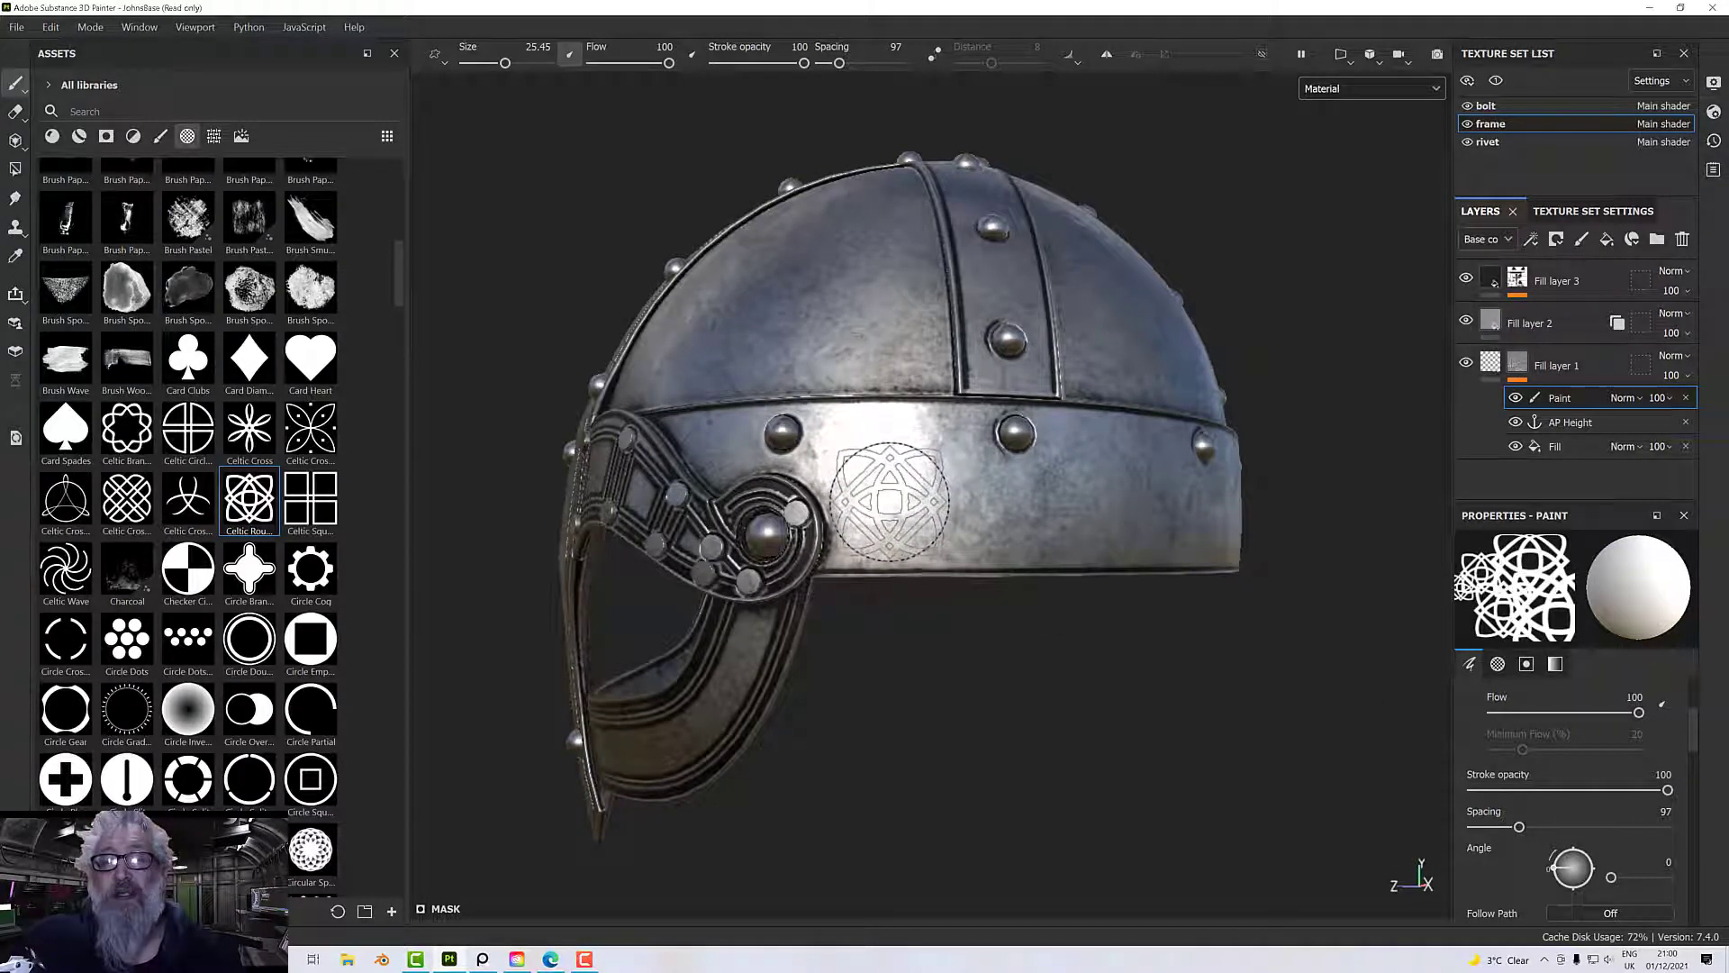
pyautogui.moveTo(890, 500); pyautogui.dragTo(1030, 502)
pyautogui.hotkey('ctrl', 'z')
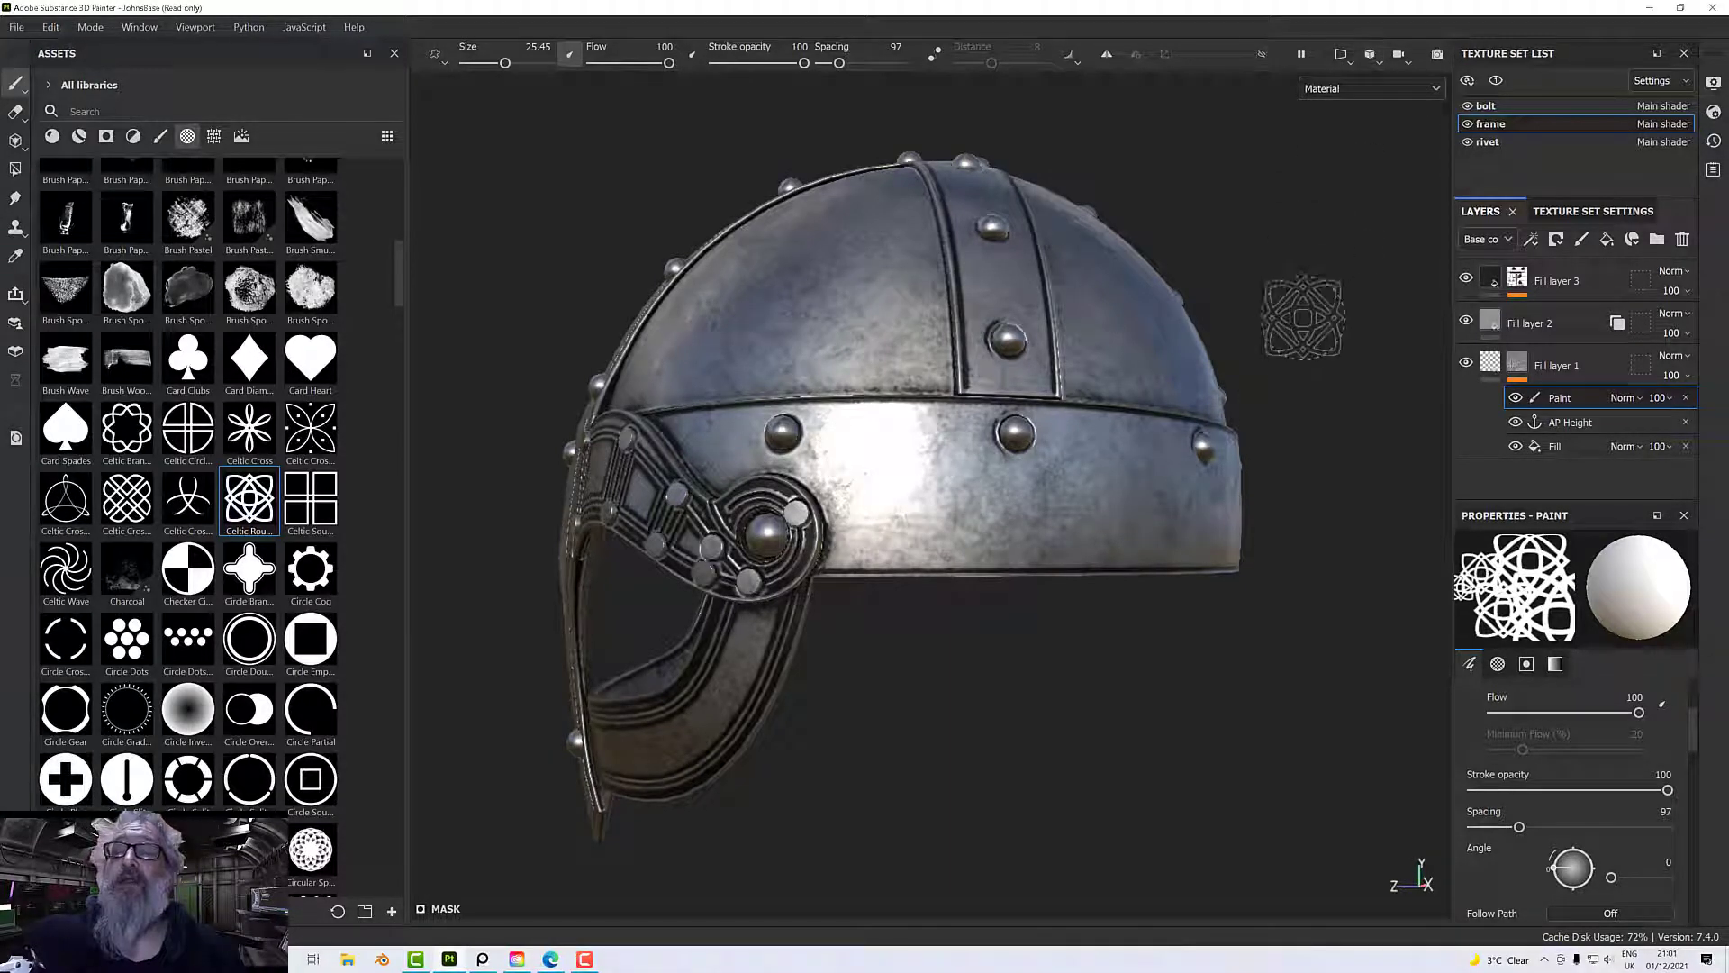
# - Switch the viewport to the 2D only view of the frame's UV layout
pyautogui.keyDown('alt'); pyautogui.moveTo(1266, 340); pyautogui.dragTo(991, 351); pyautogui.keyUp('alt')
pyautogui.click(1338, 91)
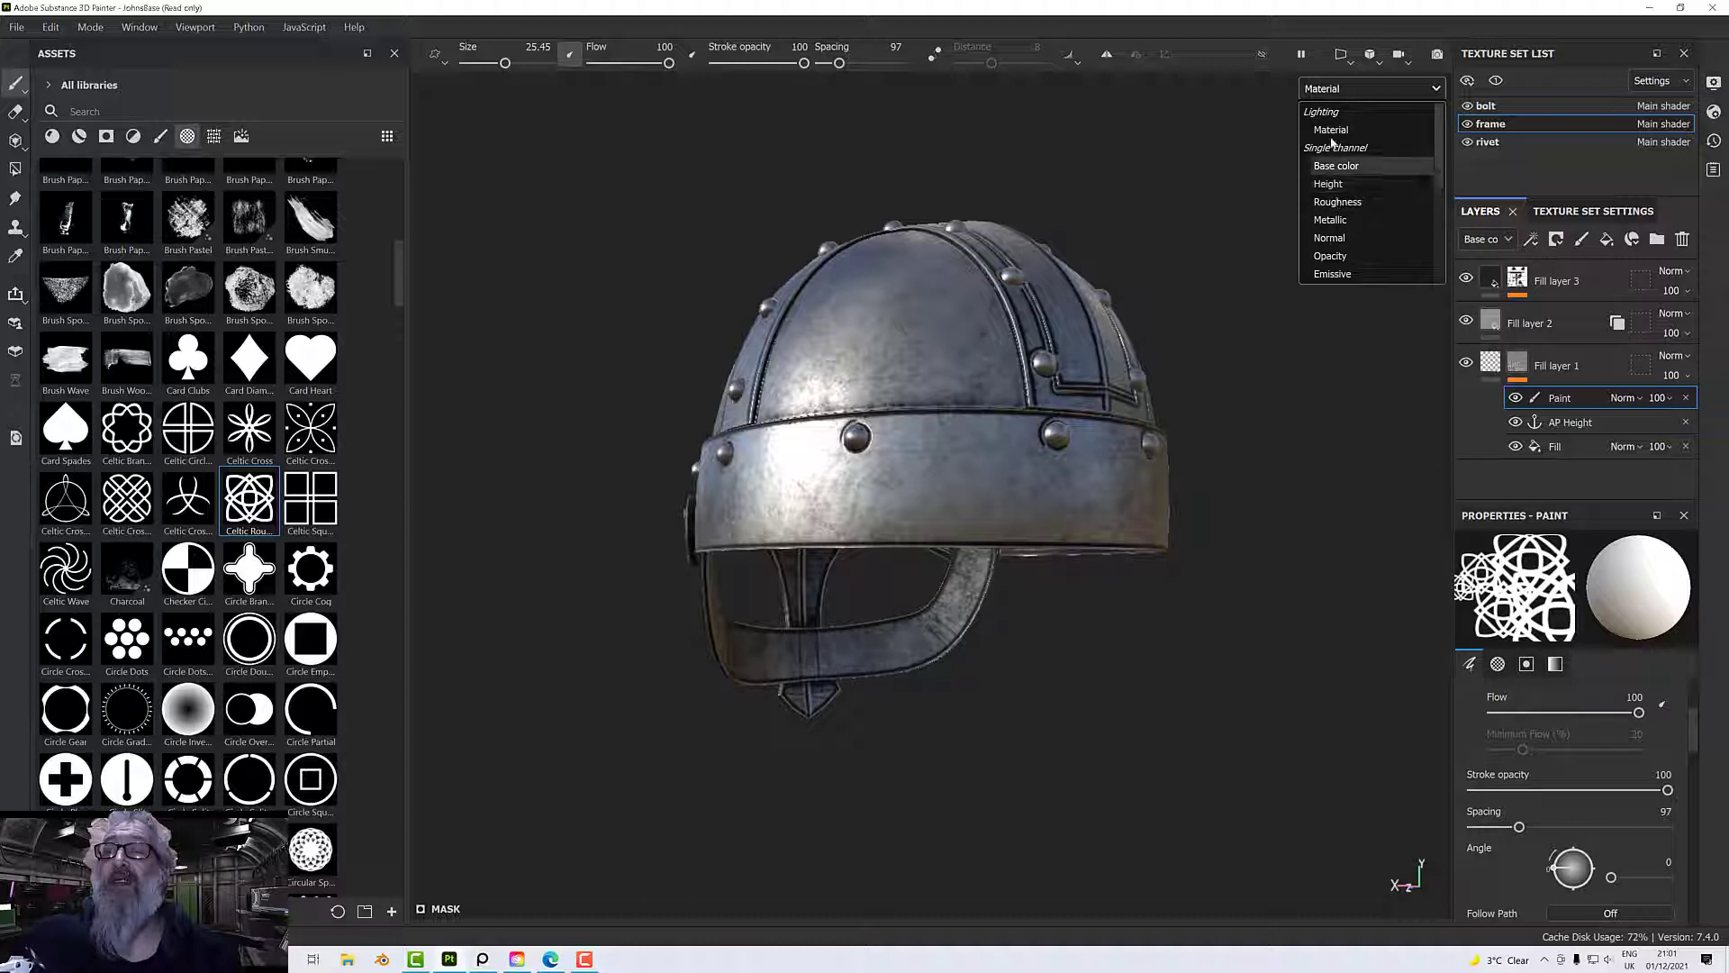
pyautogui.click(1368, 65)
pyautogui.click(1370, 56)
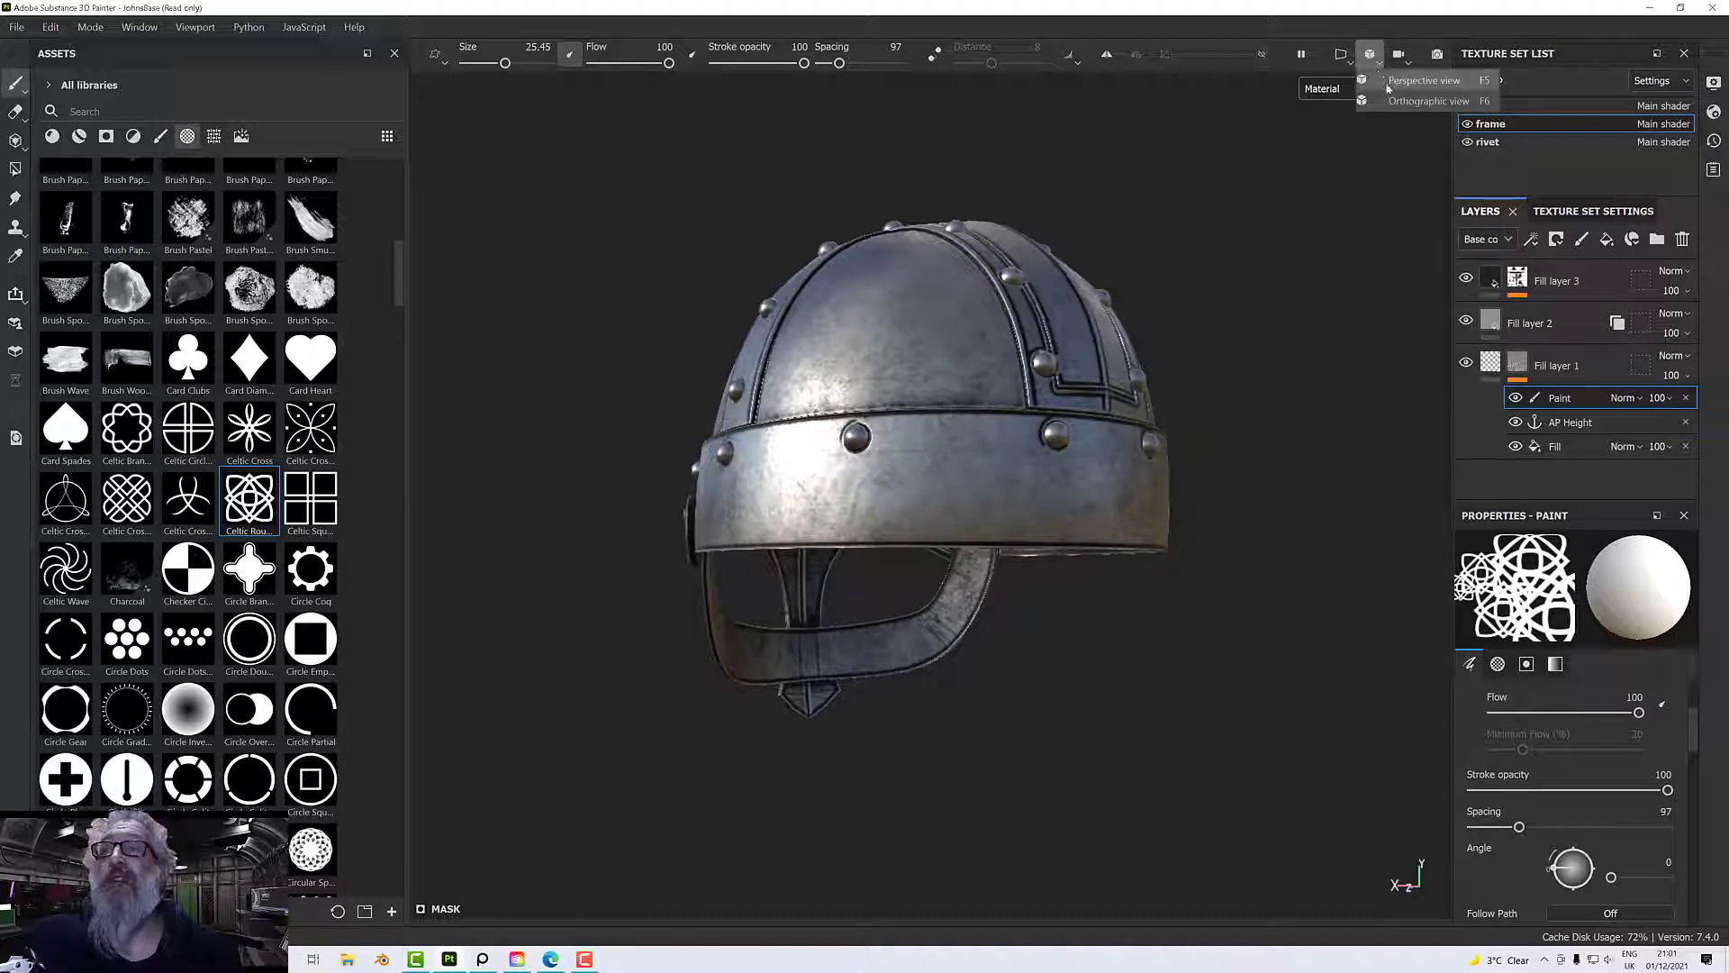
pyautogui.click(1341, 55)
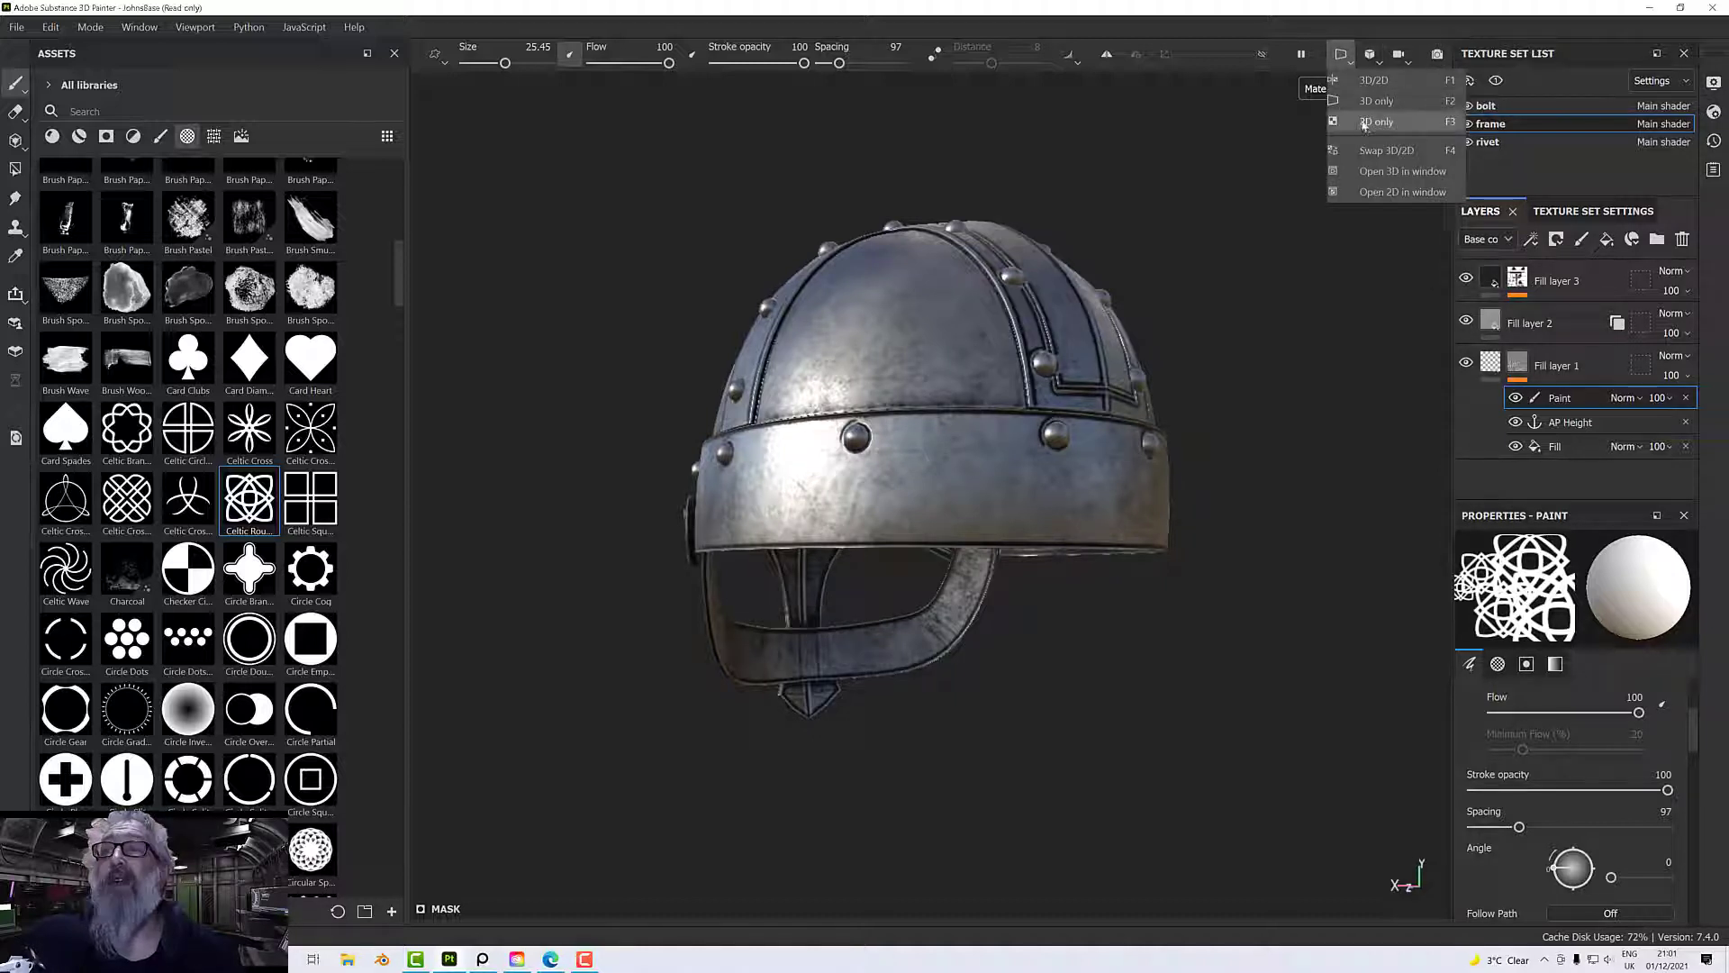
pyautogui.click(1366, 126)
# - Paint a straight horizontal row of Celtic patterns along the riveted rim band in the UV layout, between its two spiral ends
pyautogui.moveTo(1351, 158); pyautogui.dragTo(766, 438, button='middle')
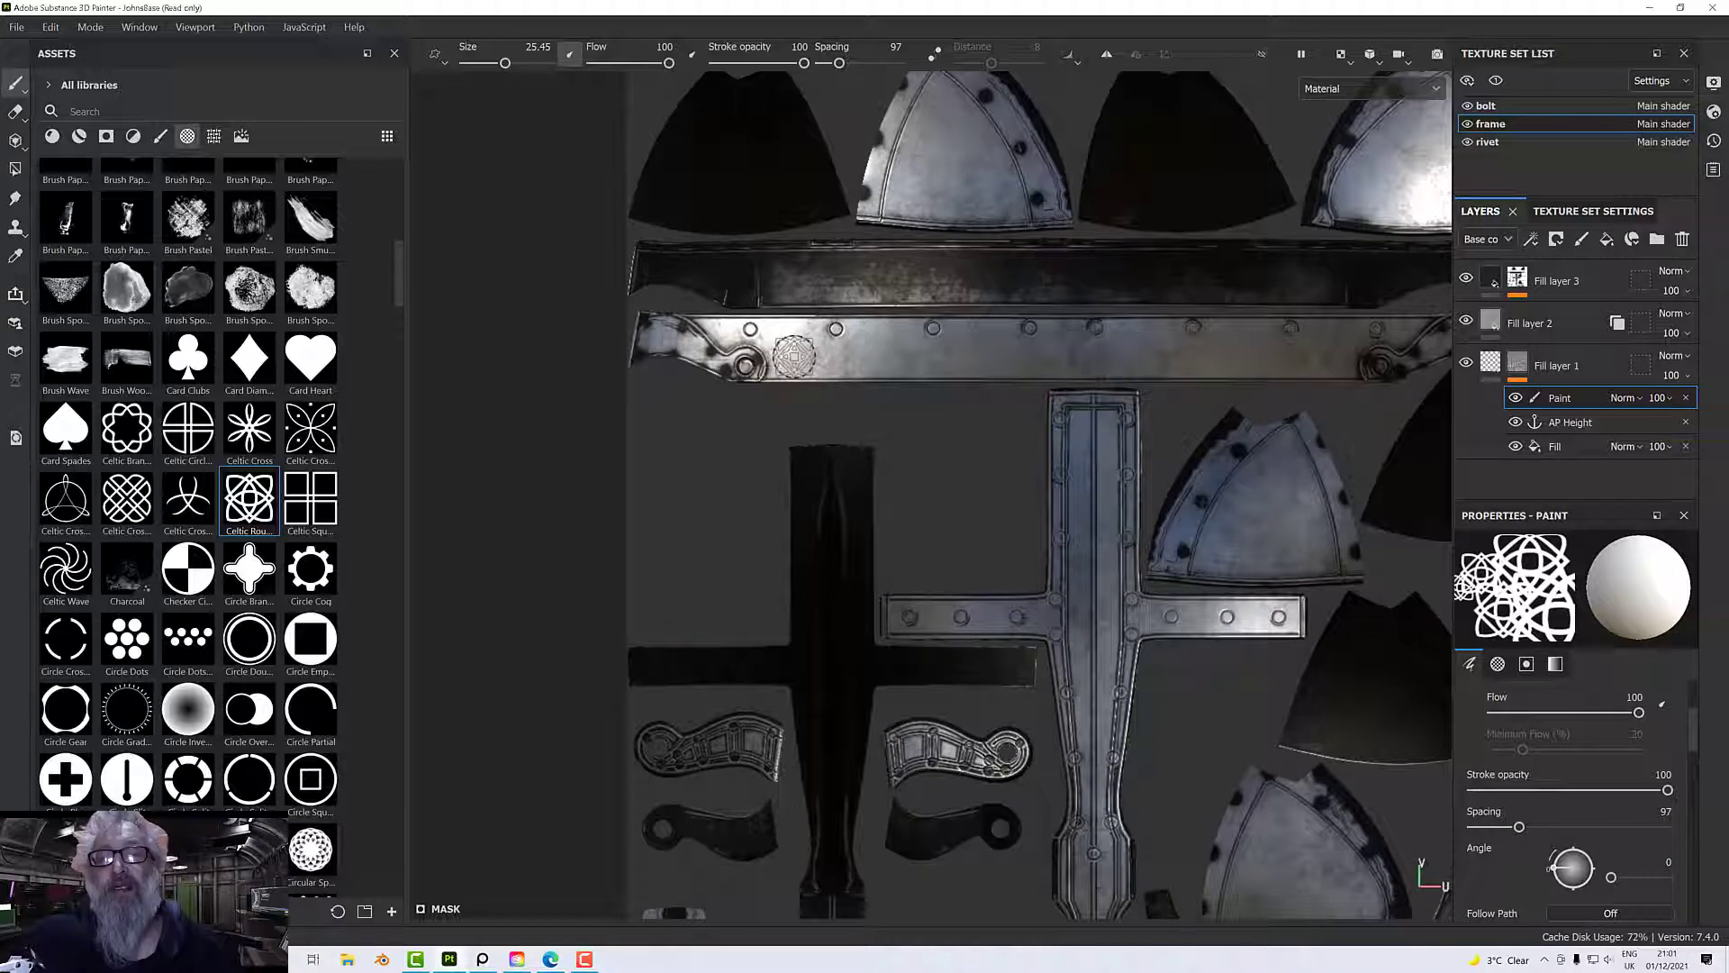
pyautogui.scroll(1, 794, 357)
pyautogui.scroll(1, 858, 363)
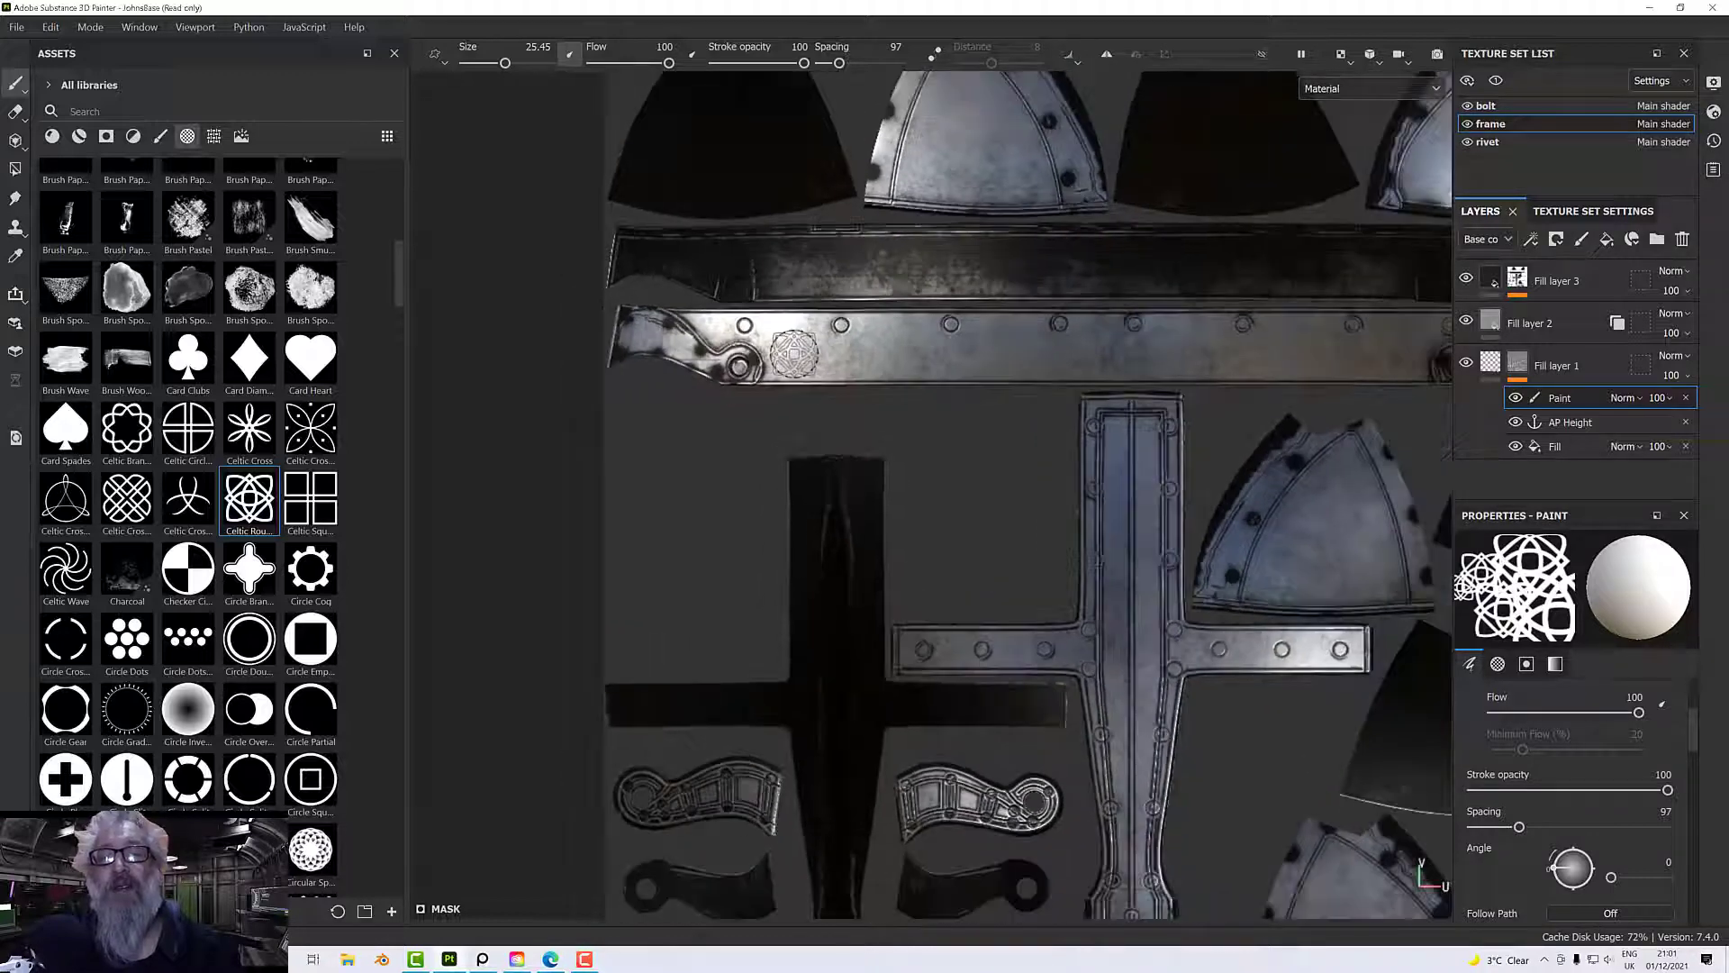
pyautogui.press('ctrl')
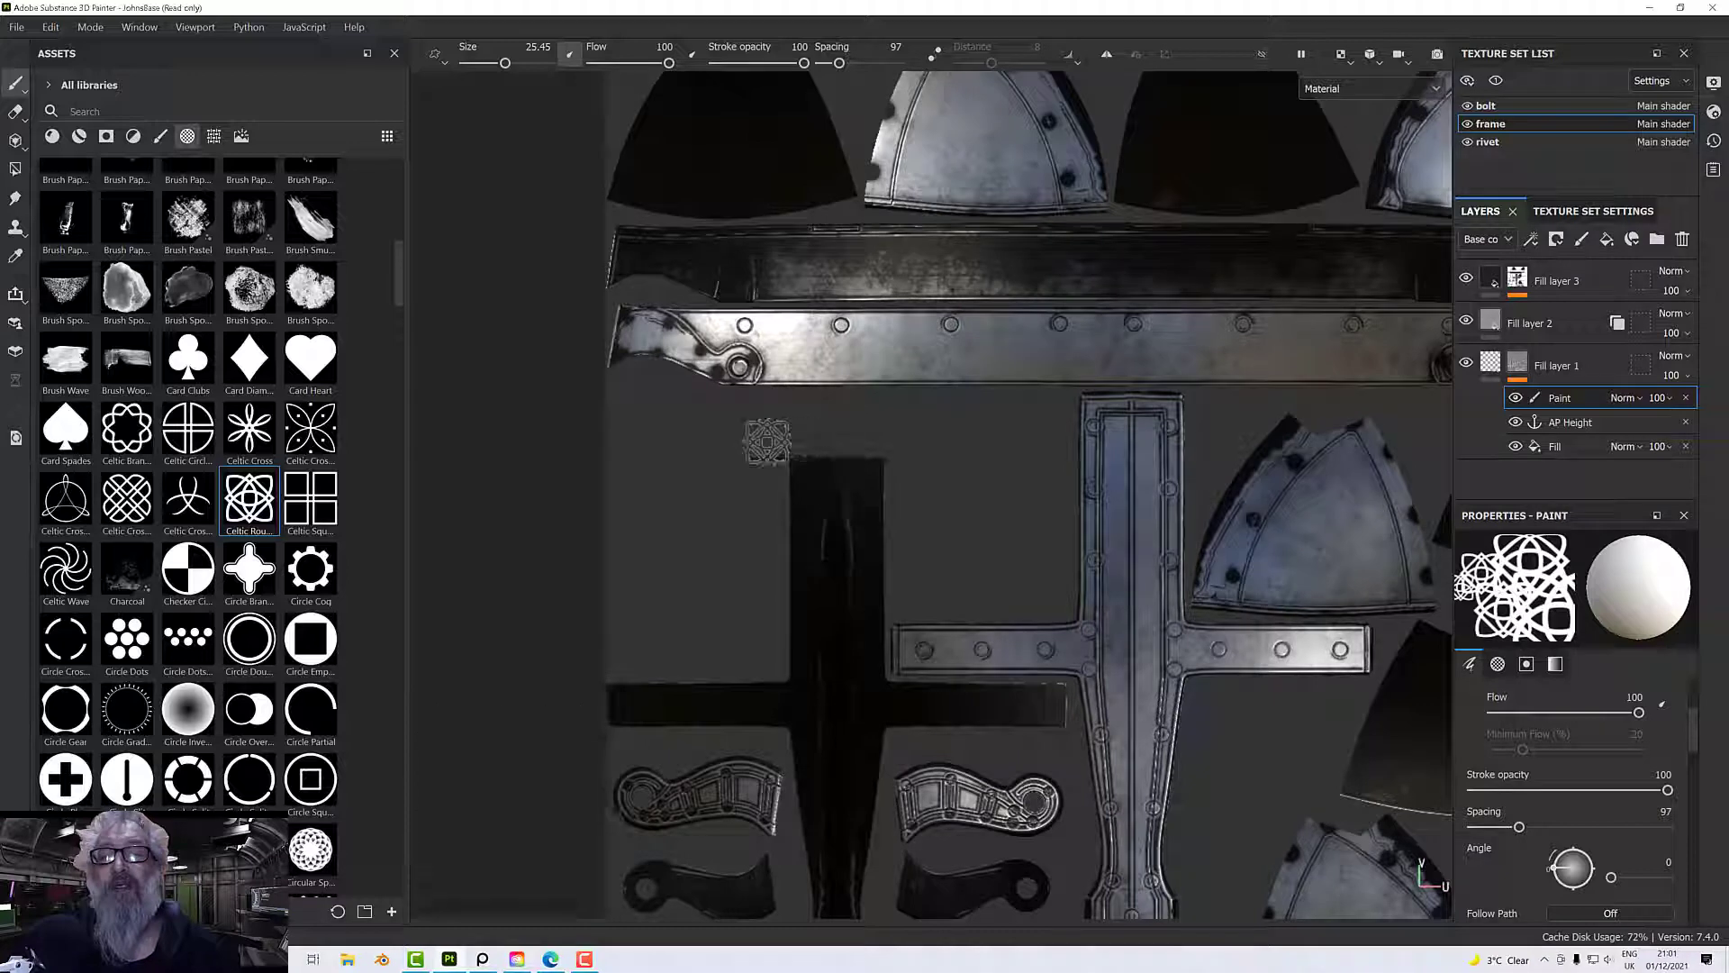
pyautogui.press('ctrl')
pyautogui.scroll(-2, 710, 452)
pyautogui.press('shift')
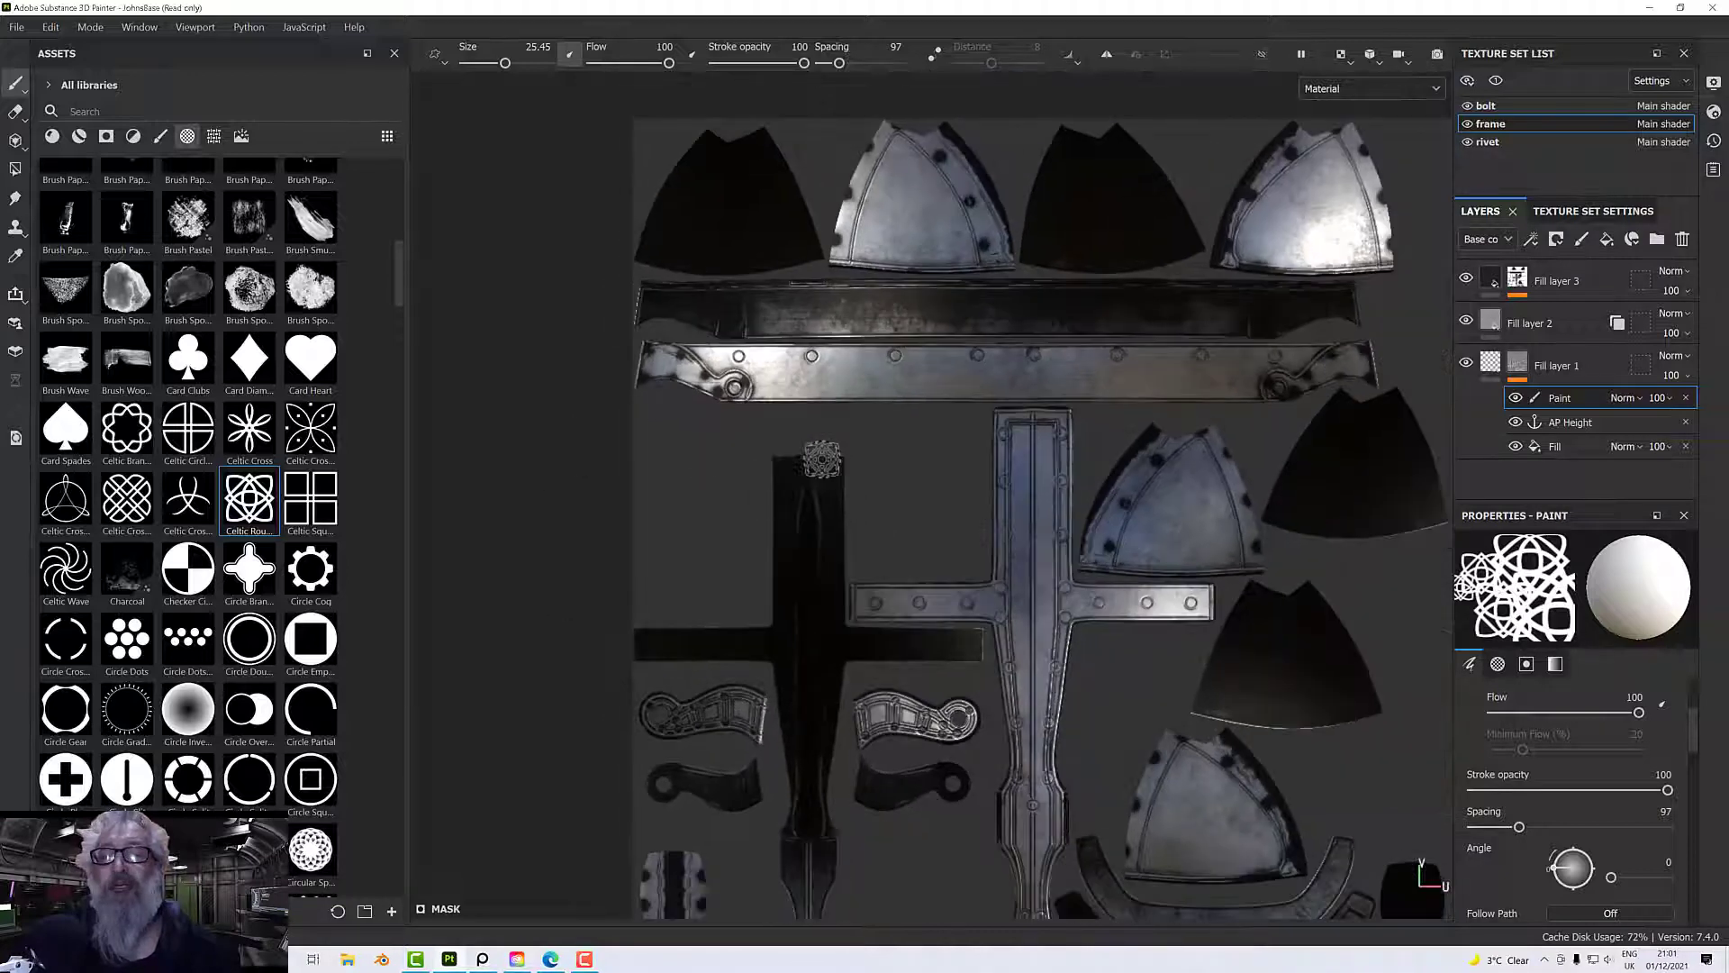
pyautogui.moveTo(773, 472); pyautogui.dragTo(677, 469, button='middle')
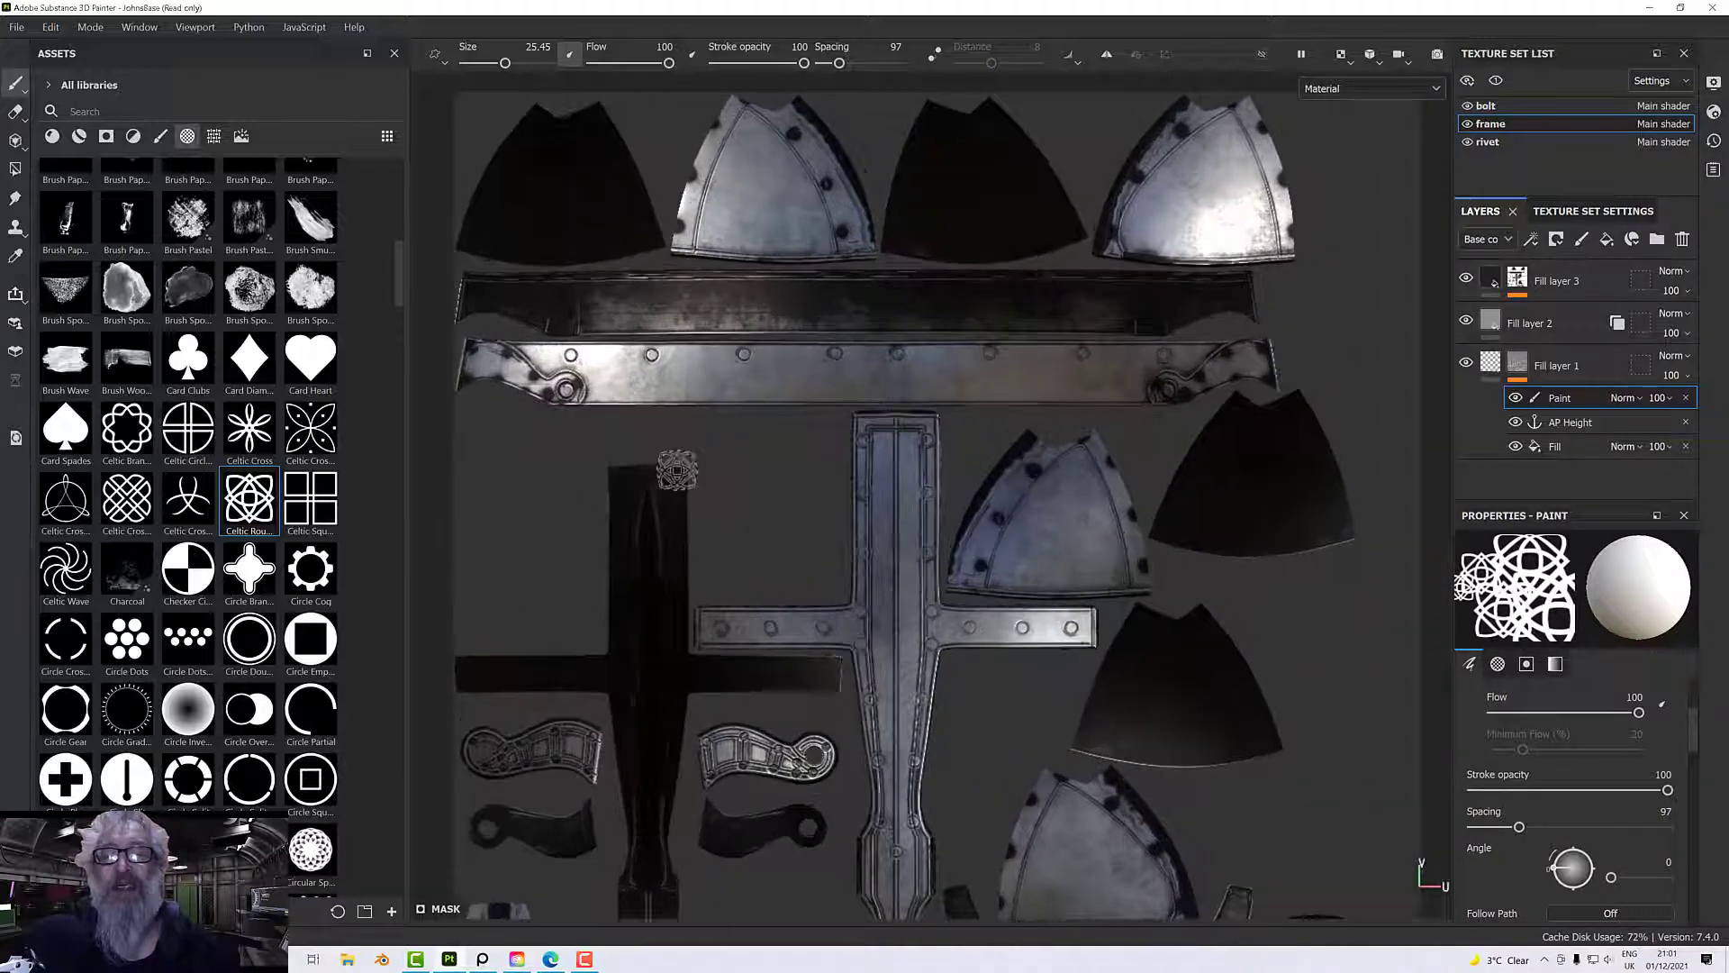
pyautogui.scroll(1, 677, 470)
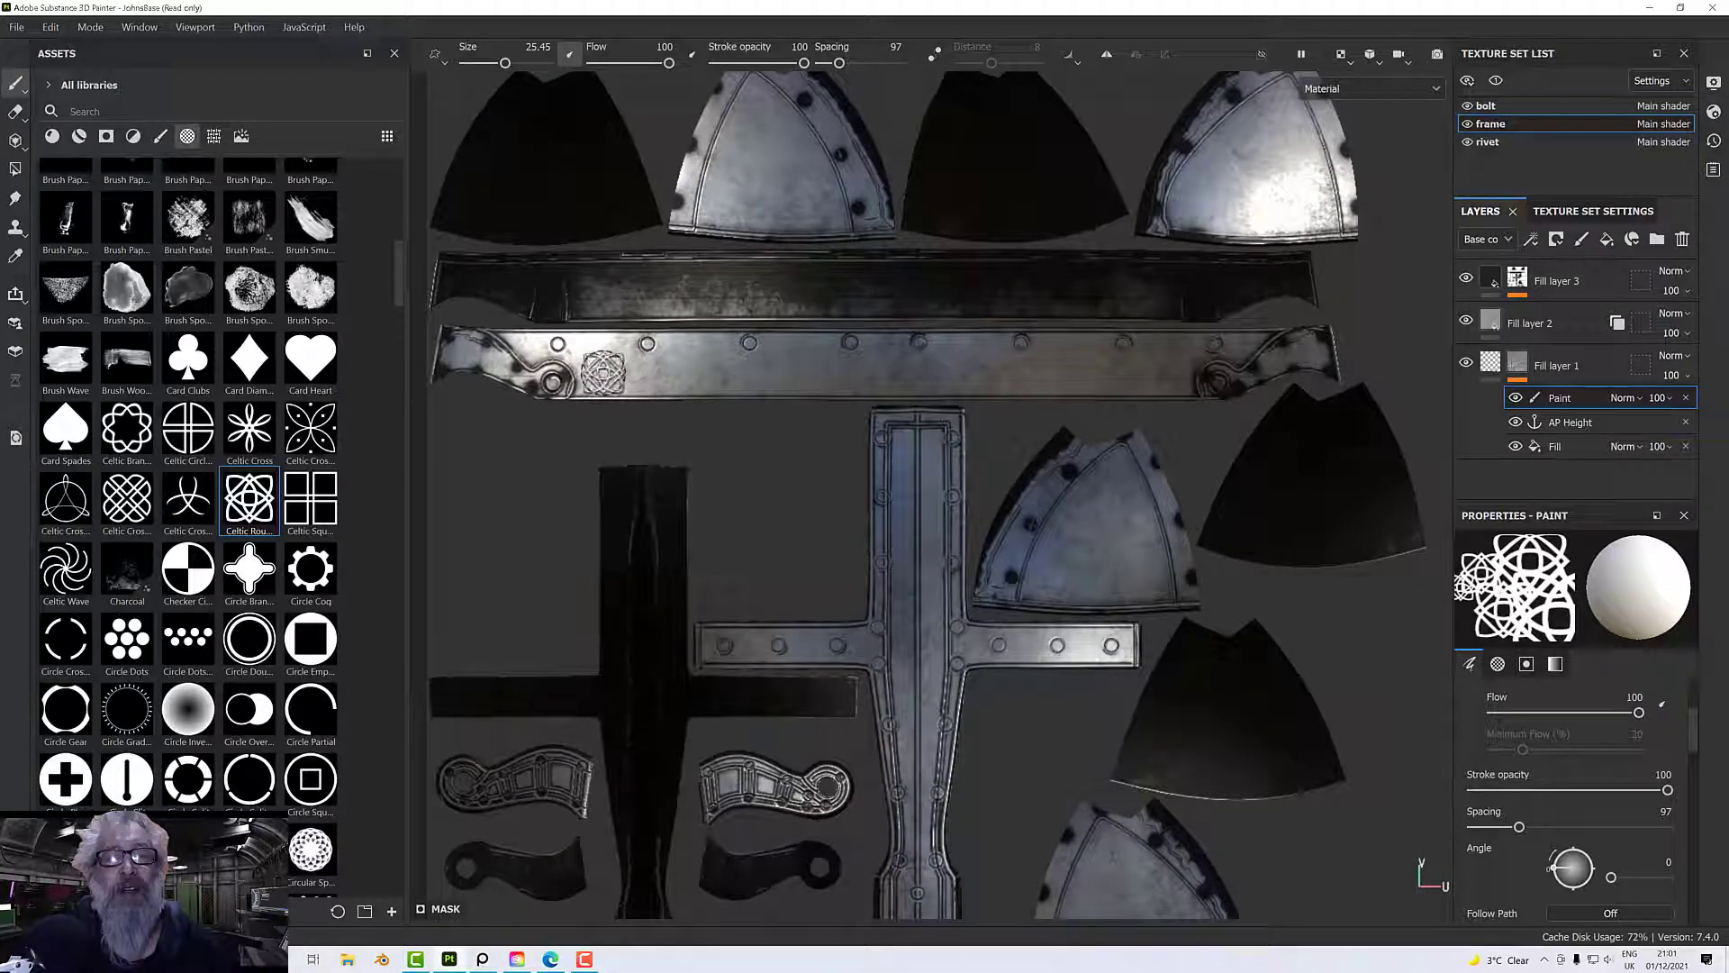
pyautogui.click(603, 371)
pyautogui.press('shift')
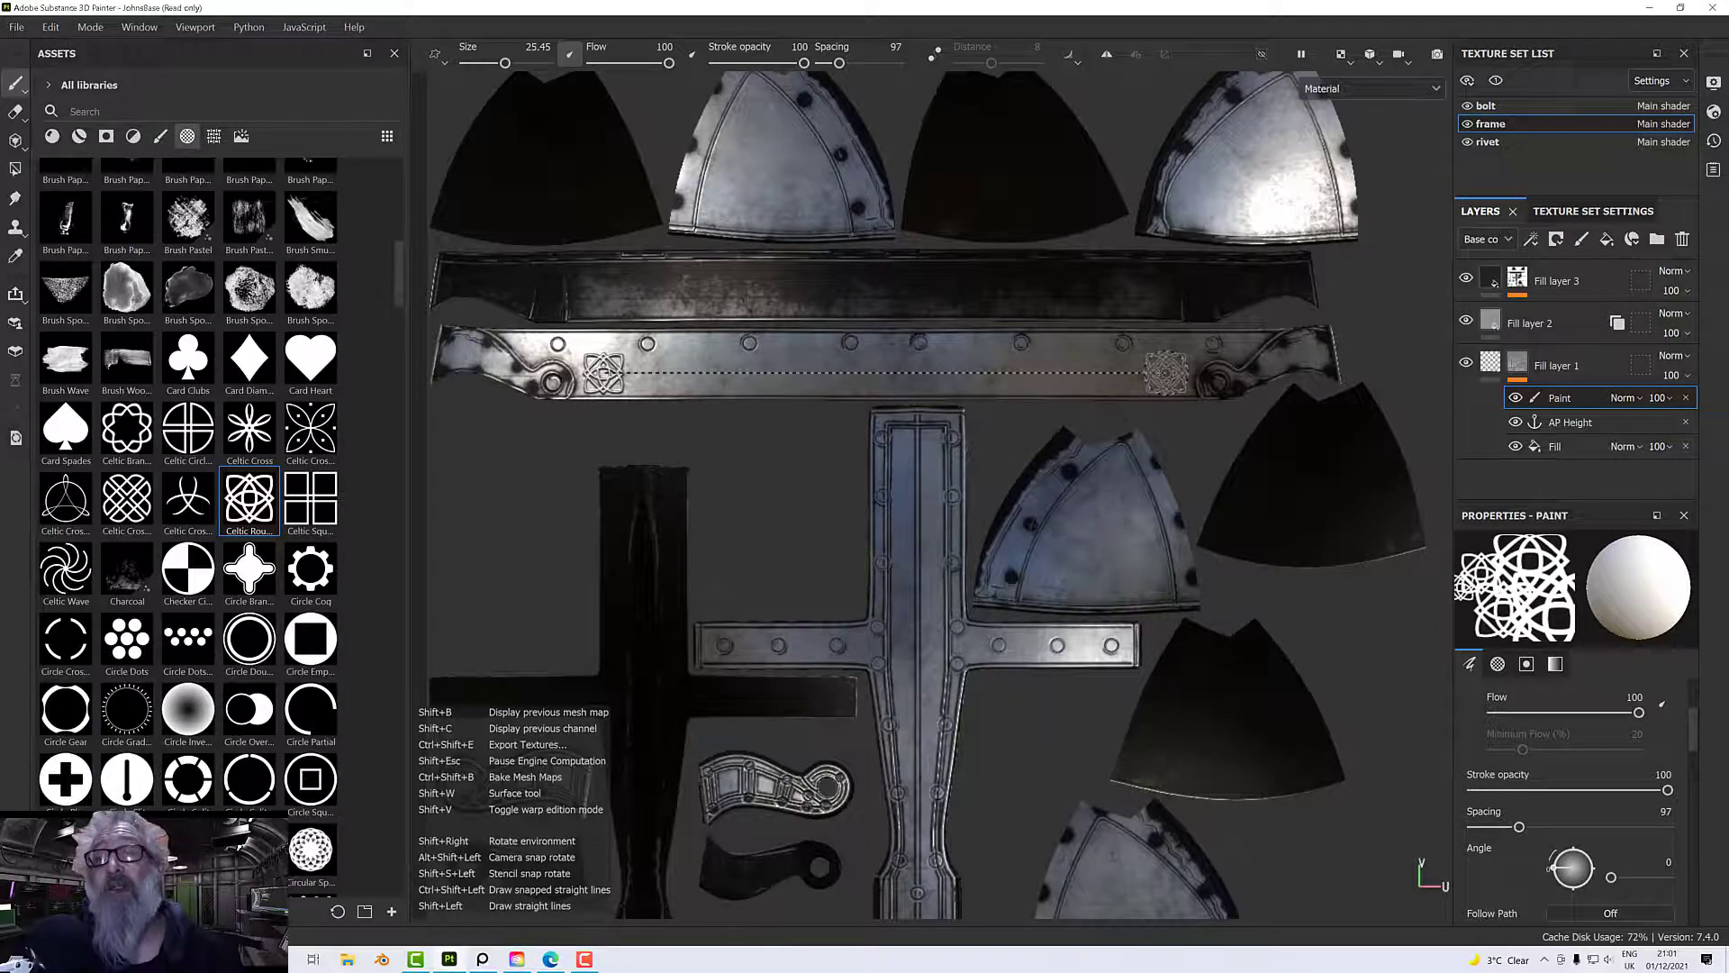
pyautogui.keyDown('shift'); pyautogui.click(1166, 372); pyautogui.keyUp('shift')
# - Examine the painted Celtic row along the whole rim band, including its dirt shading and both ends
pyautogui.scroll(4, 1036, 414)
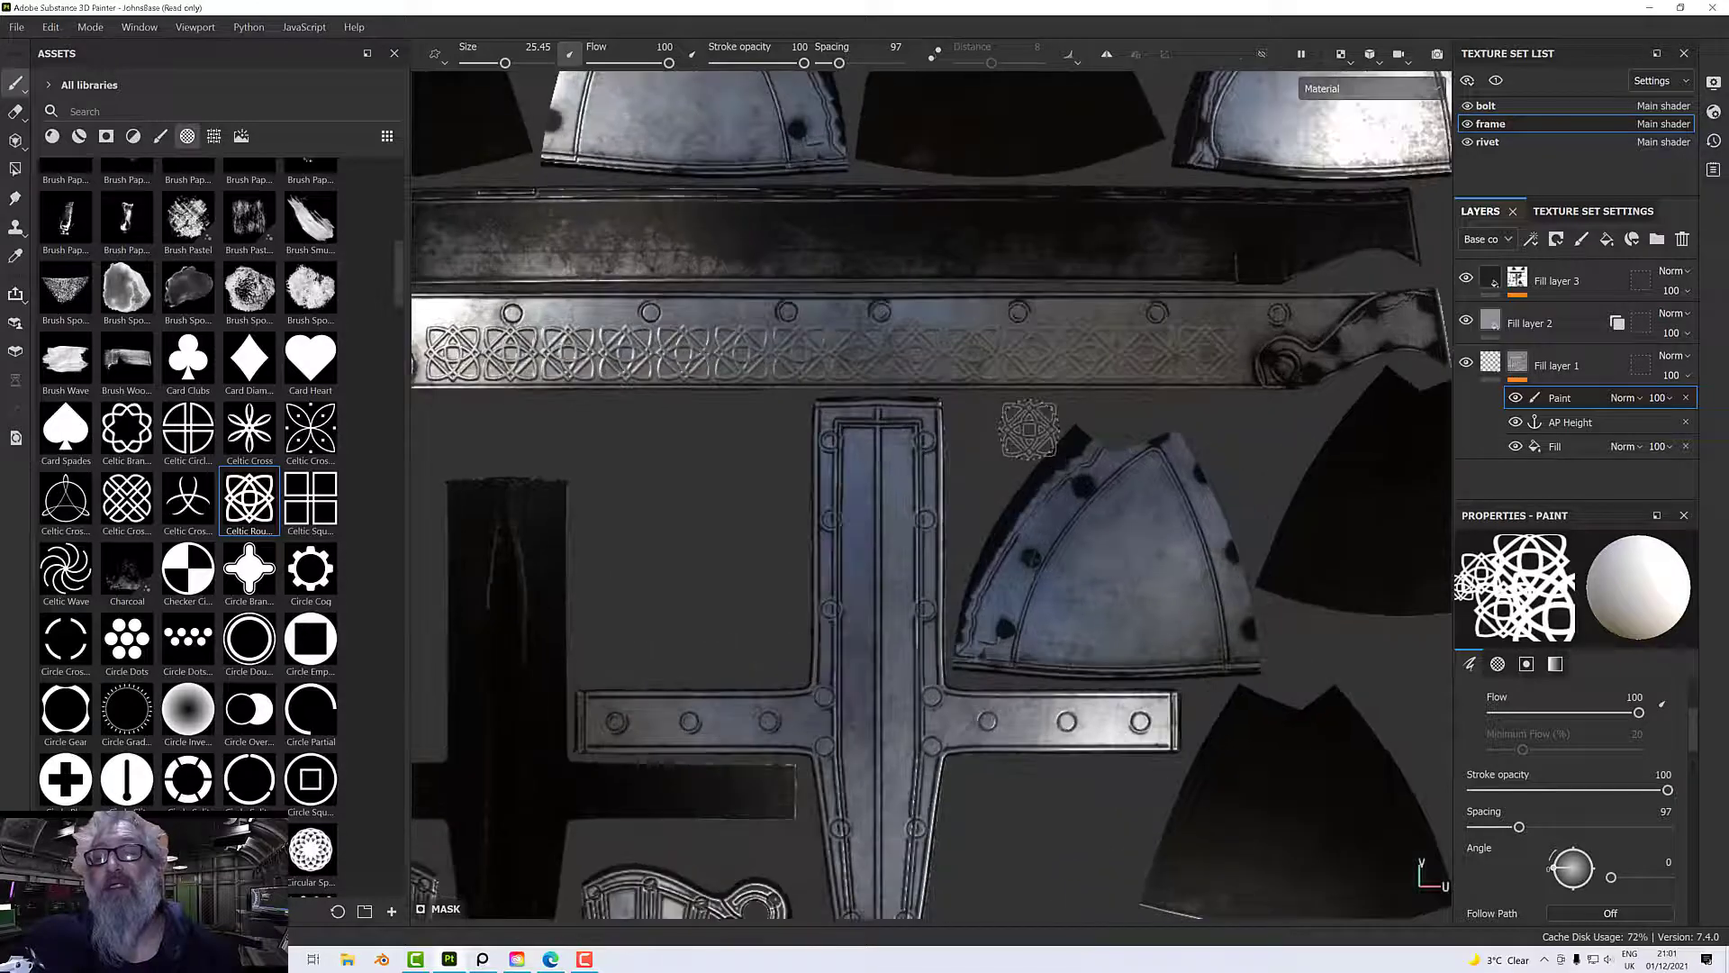
pyautogui.moveTo(860, 428); pyautogui.dragTo(1078, 435, button='middle')
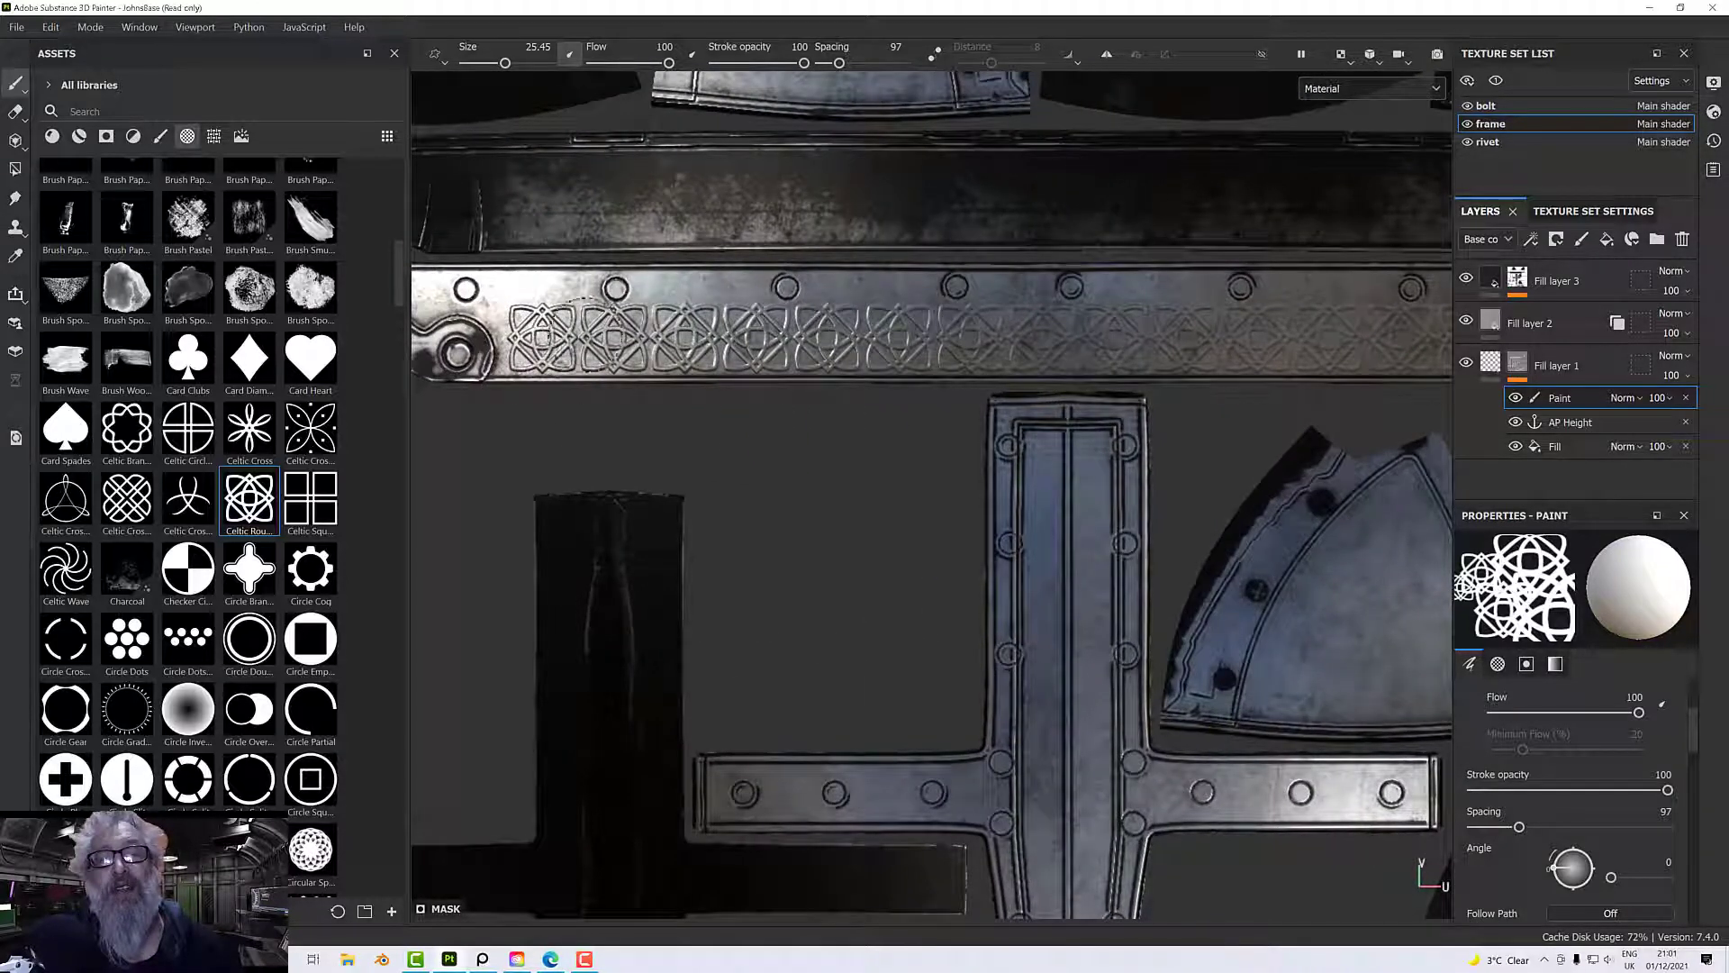
pyautogui.moveTo(1036, 342); pyautogui.dragTo(658, 379, button='middle')
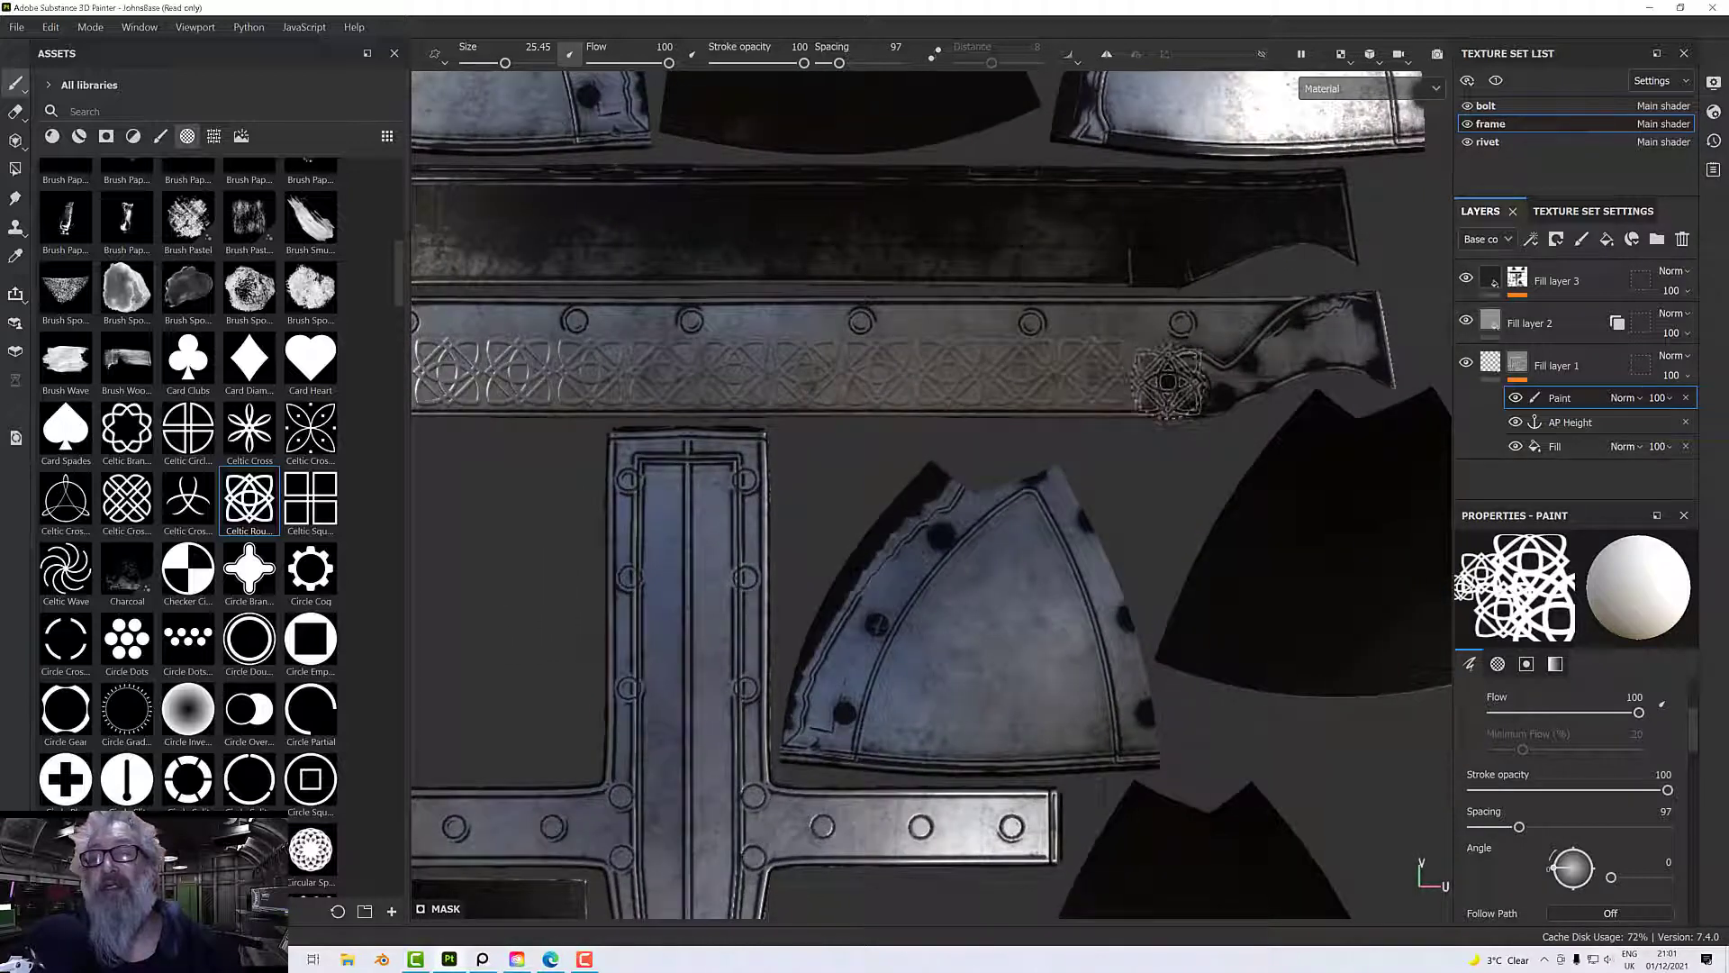
pyautogui.scroll(2, 1132, 386)
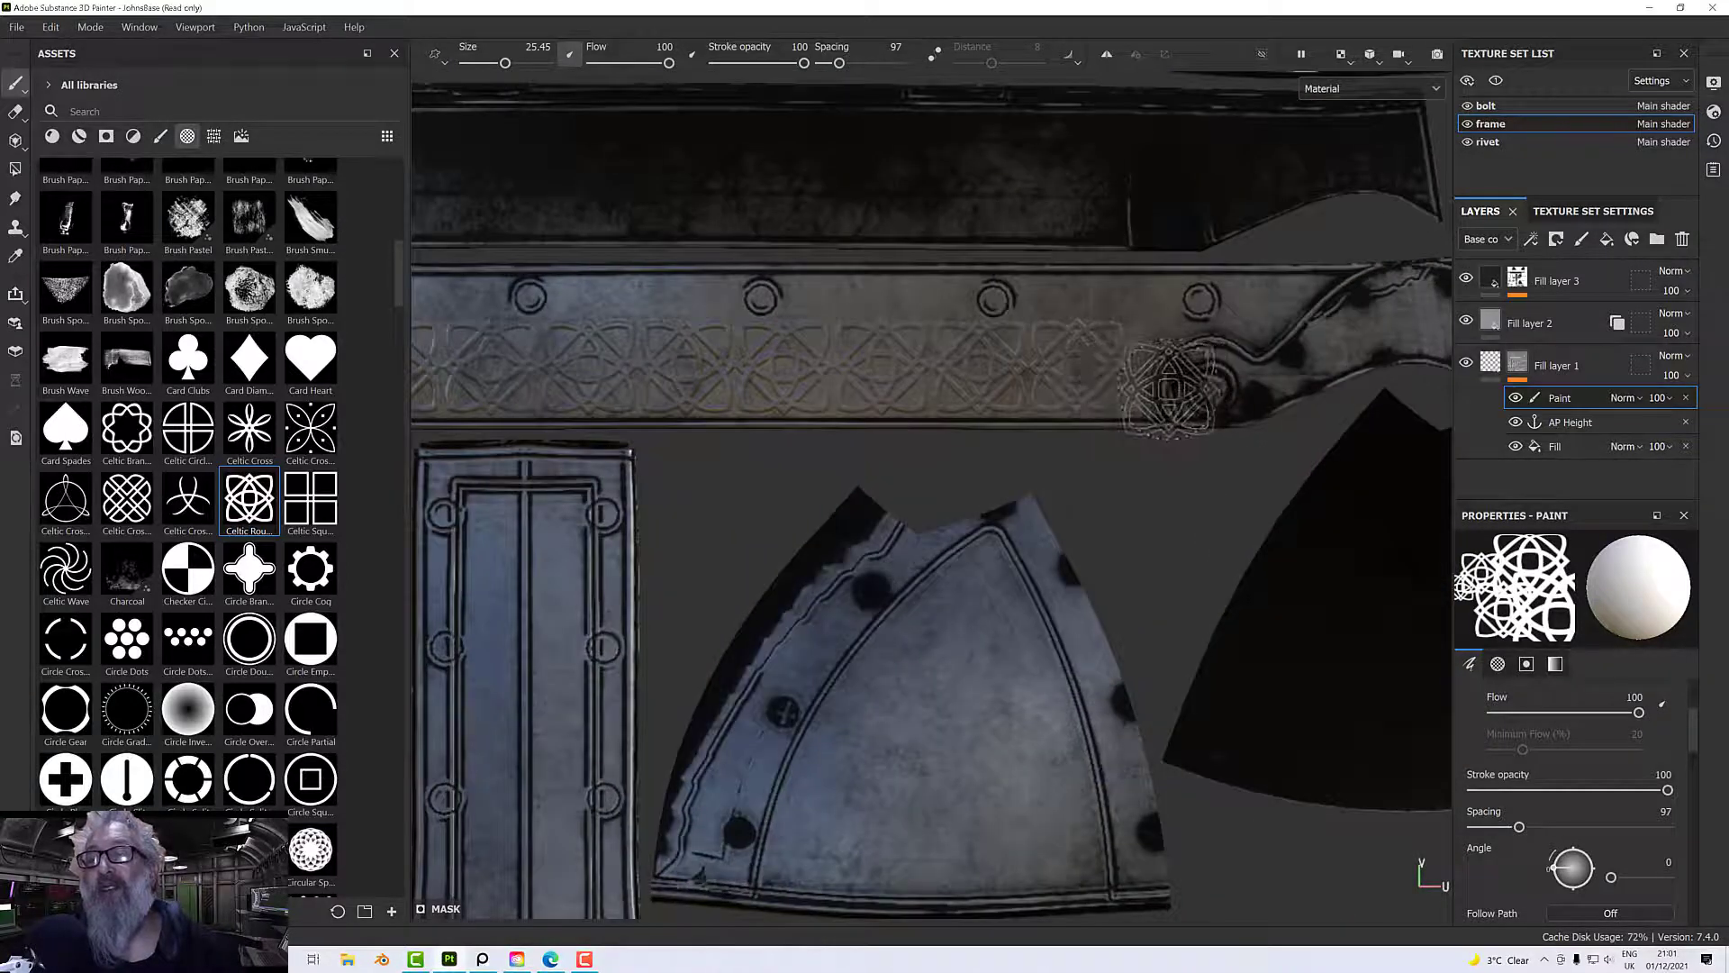
pyautogui.scroll(-3, 827, 410)
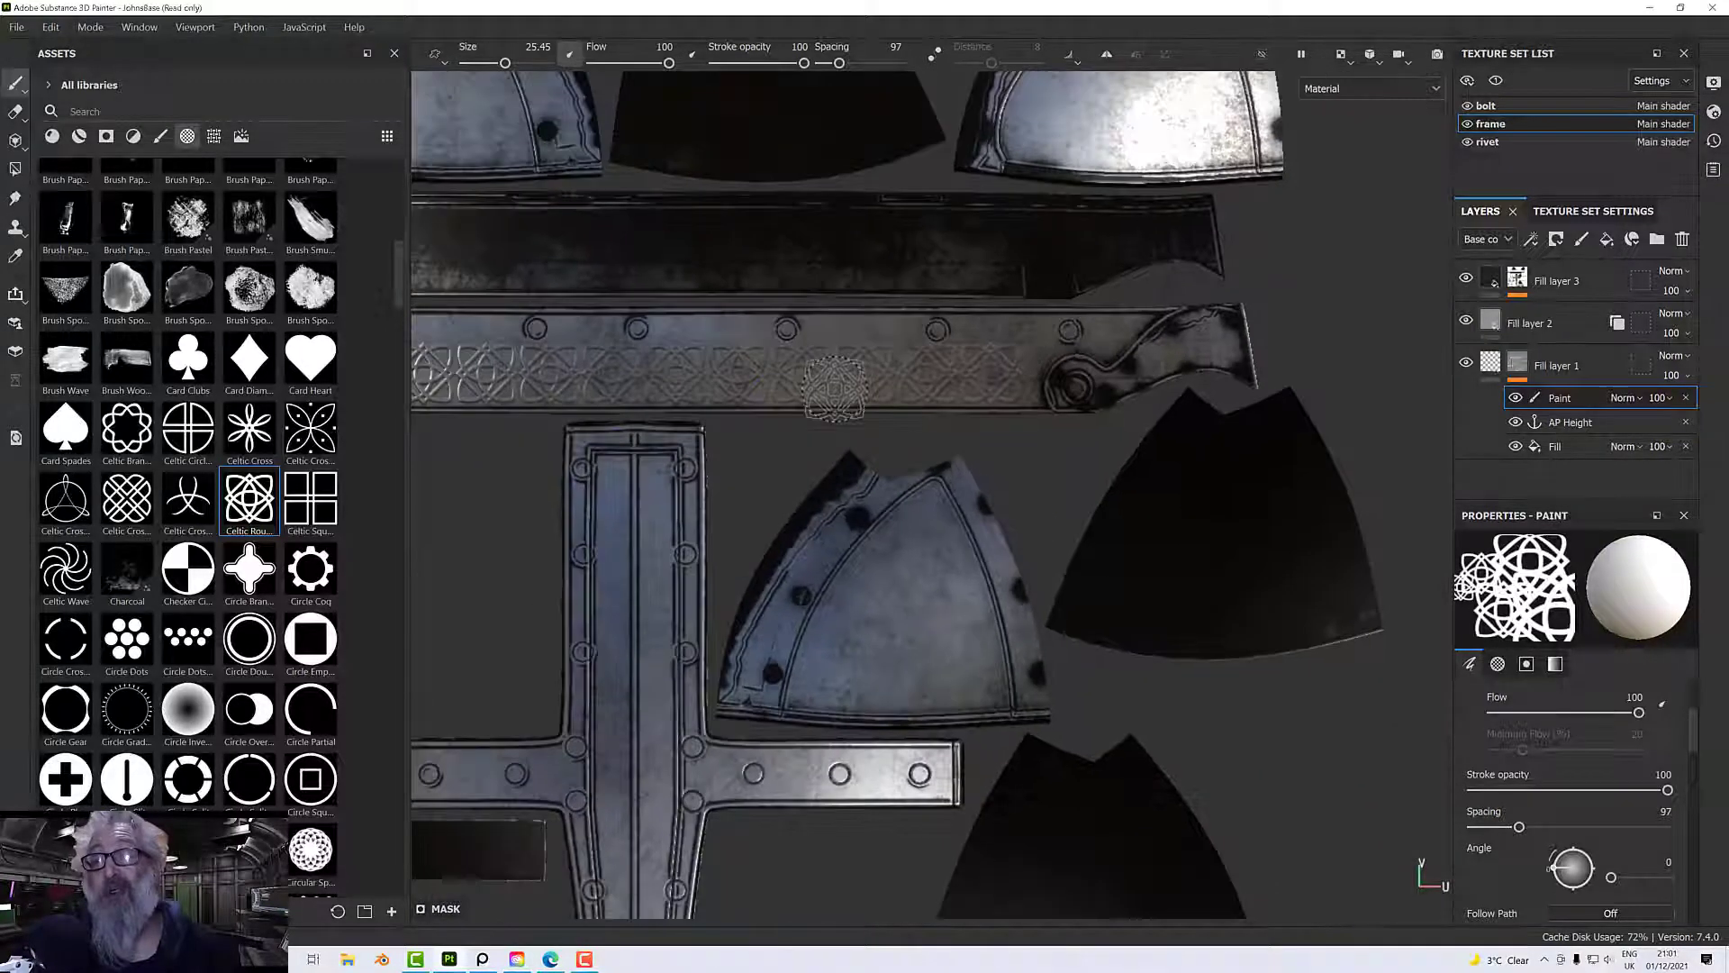
pyautogui.scroll(-2, 827, 410)
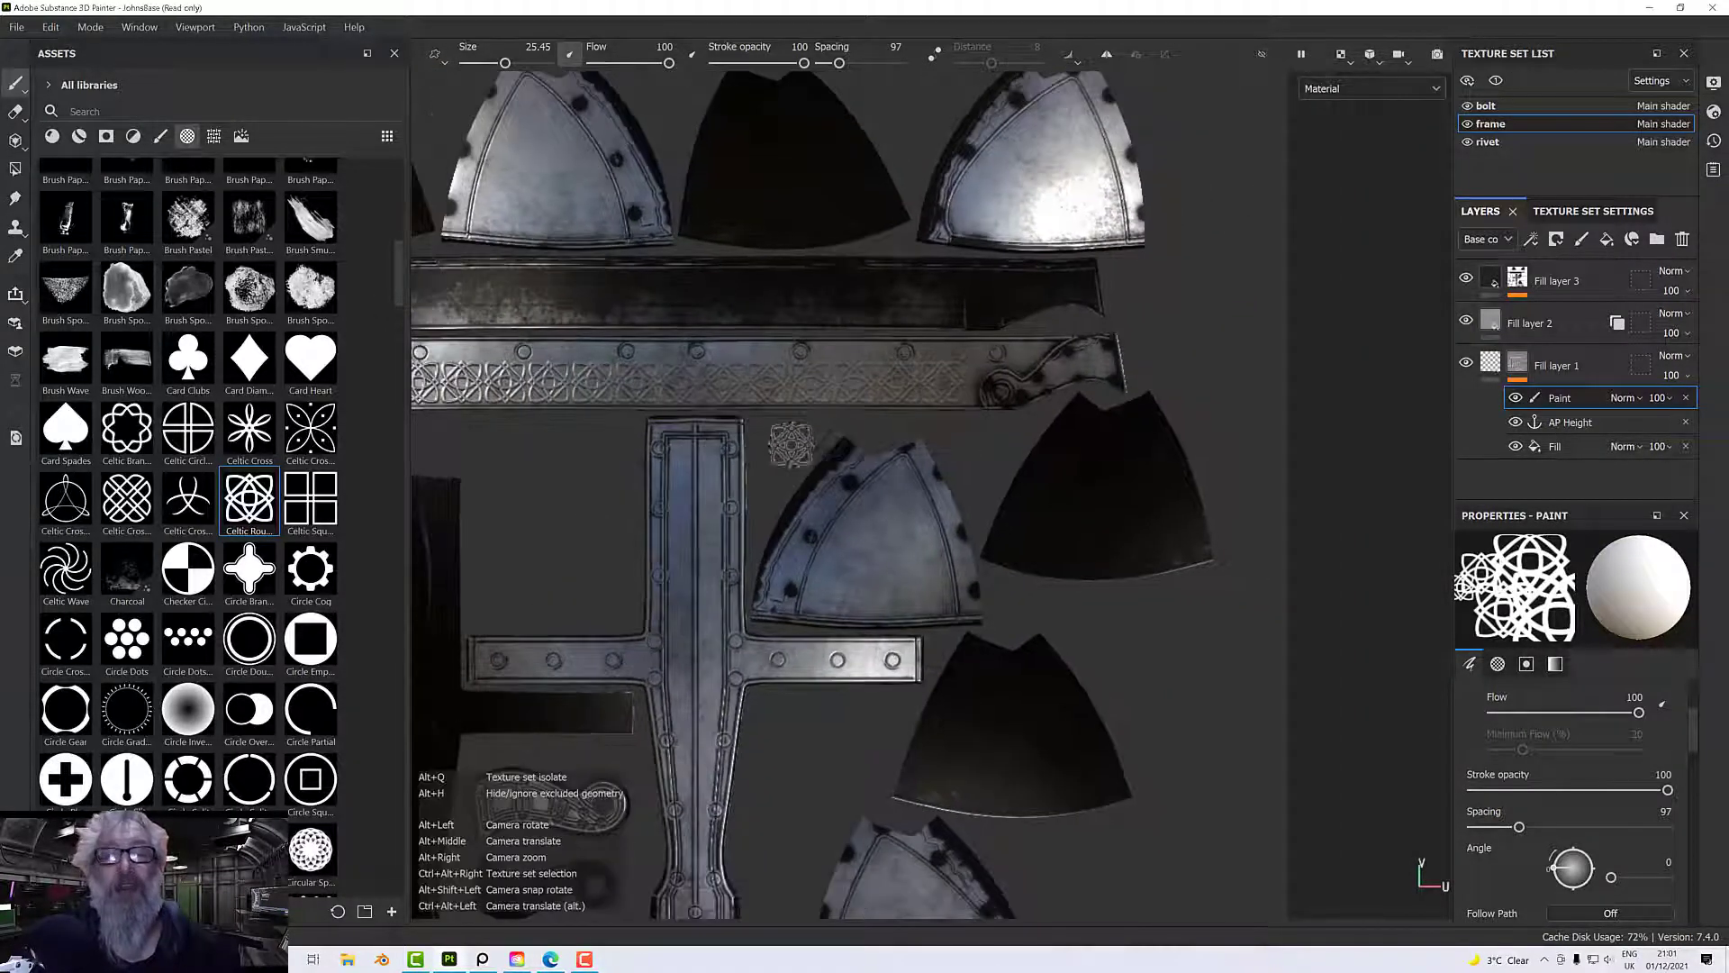
pyautogui.moveTo(815, 441)
pyautogui.keyDown('alt'); pyautogui.mouseDown()
pyautogui.moveTo(874, 467)
pyautogui.moveTo(792, 444)
pyautogui.mouseUp(); pyautogui.keyUp('alt')
pyautogui.keyDown('alt'); pyautogui.moveTo(792, 444); pyautogui.dragTo(767, 448, button='middle'); pyautogui.keyUp('alt')
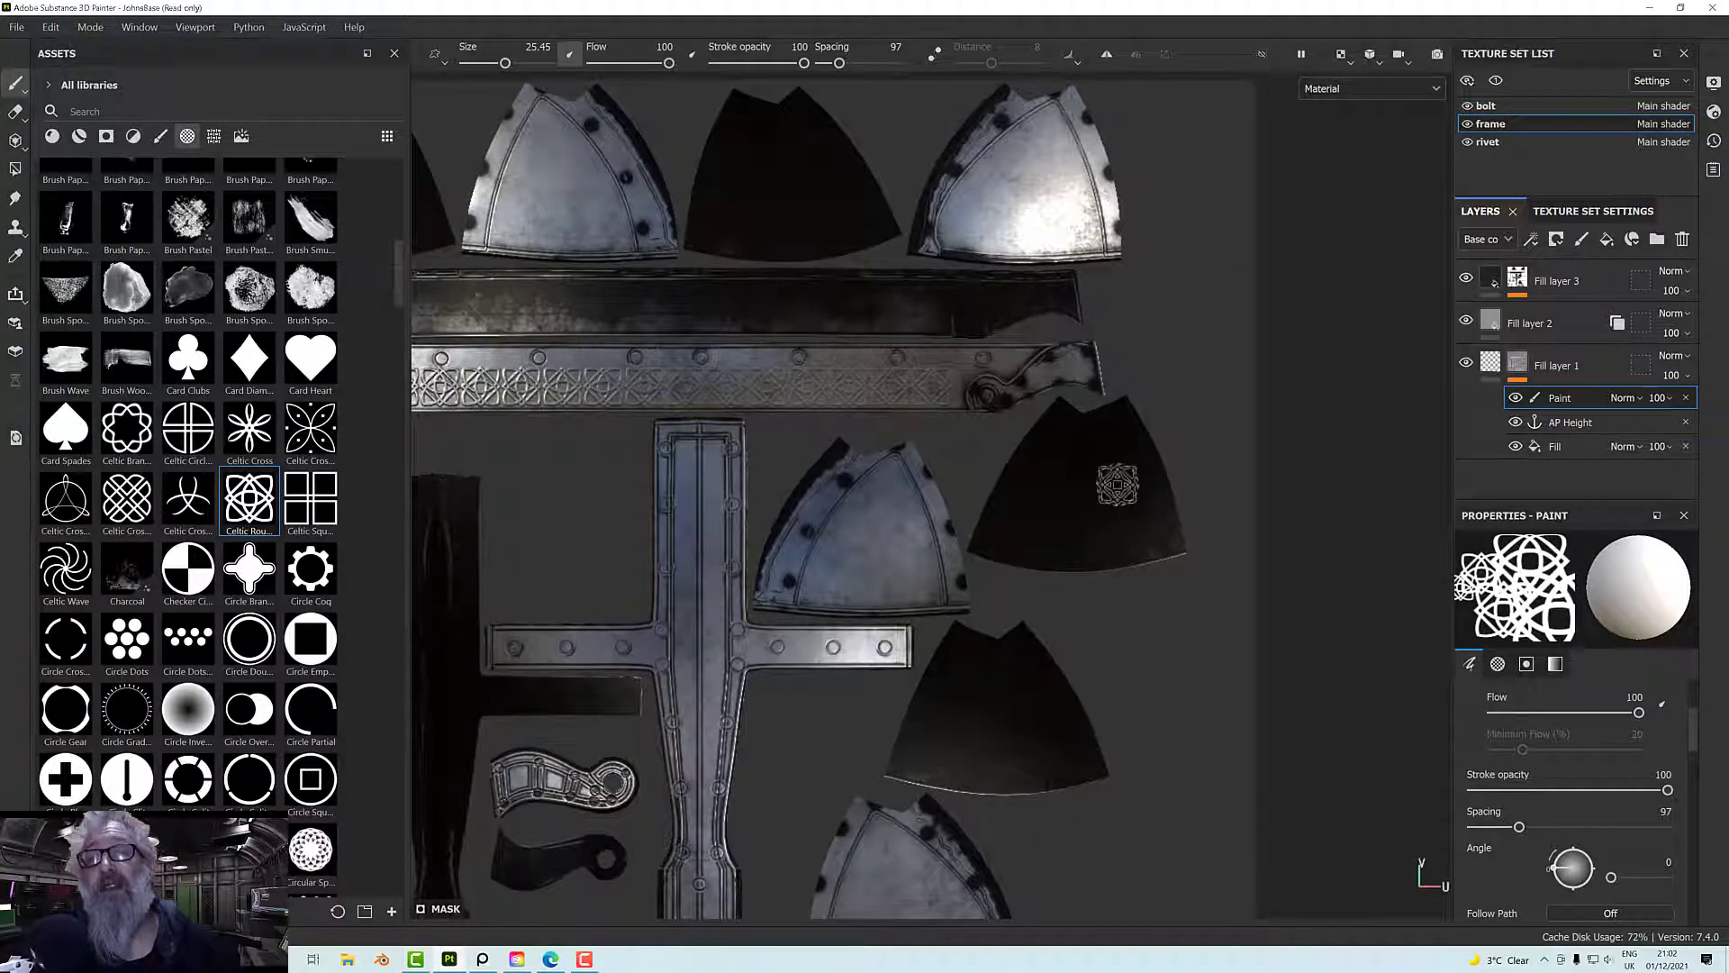
pyautogui.scroll(4, 941, 397)
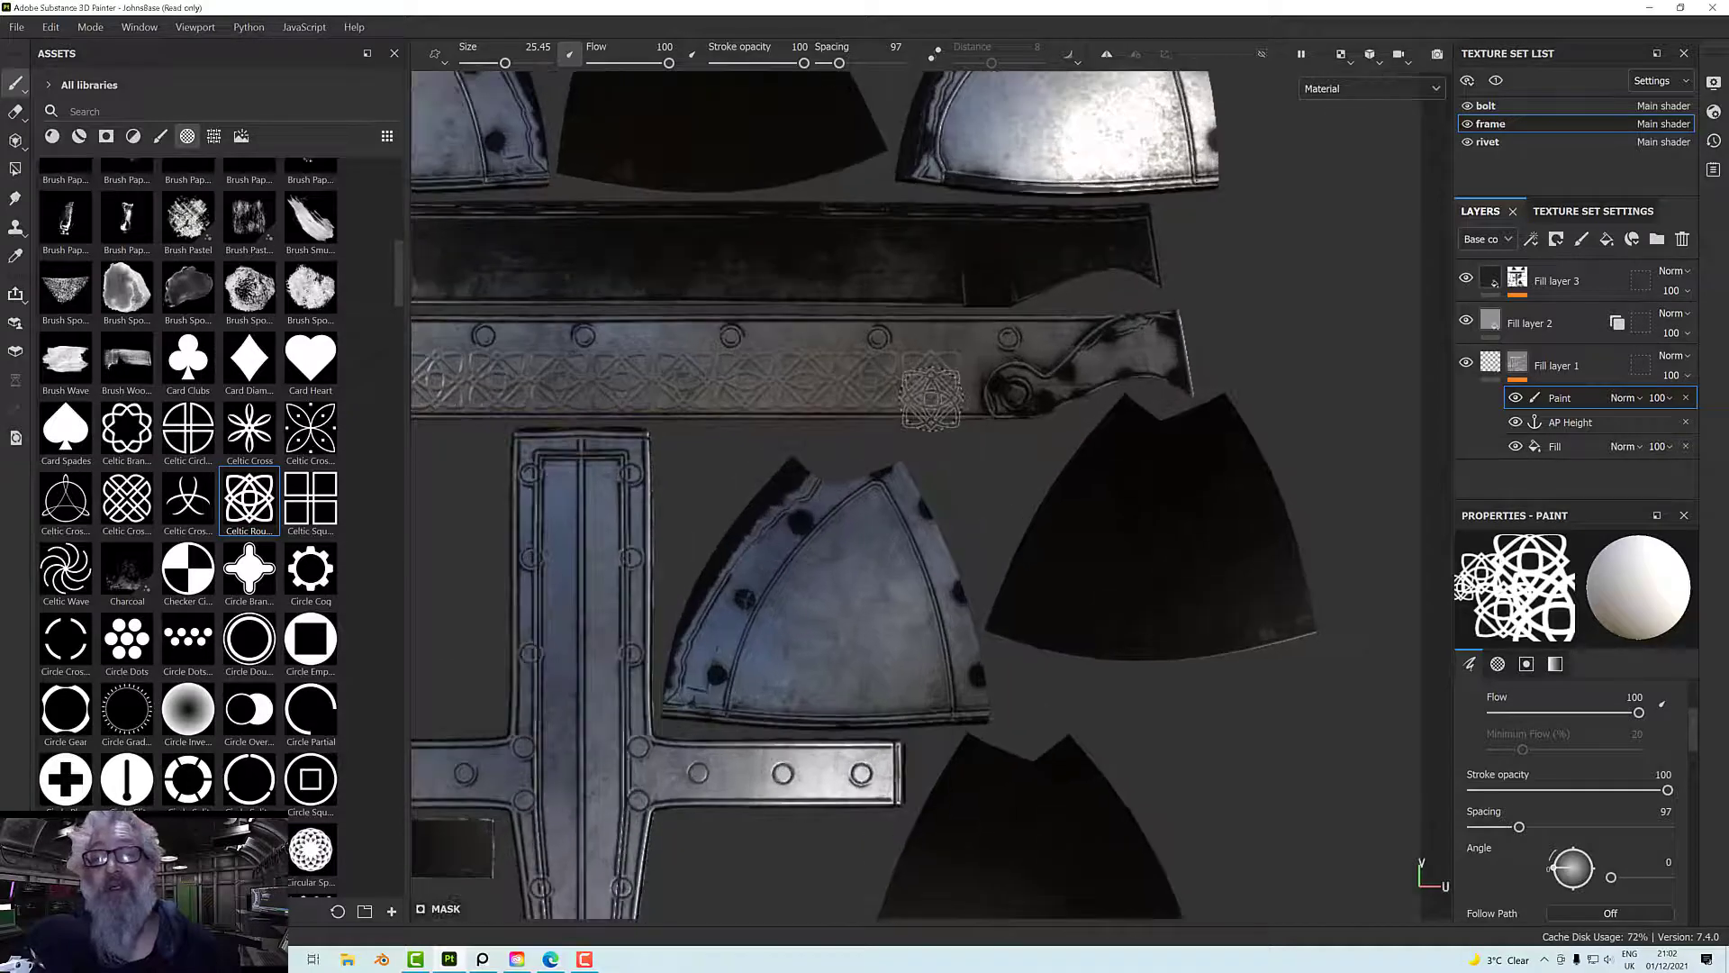
# - Move the AP Height anchor point above the Paint effect in Fill layer 1's mask and check the dirt around the Celtic row
pyautogui.click(1558, 425)
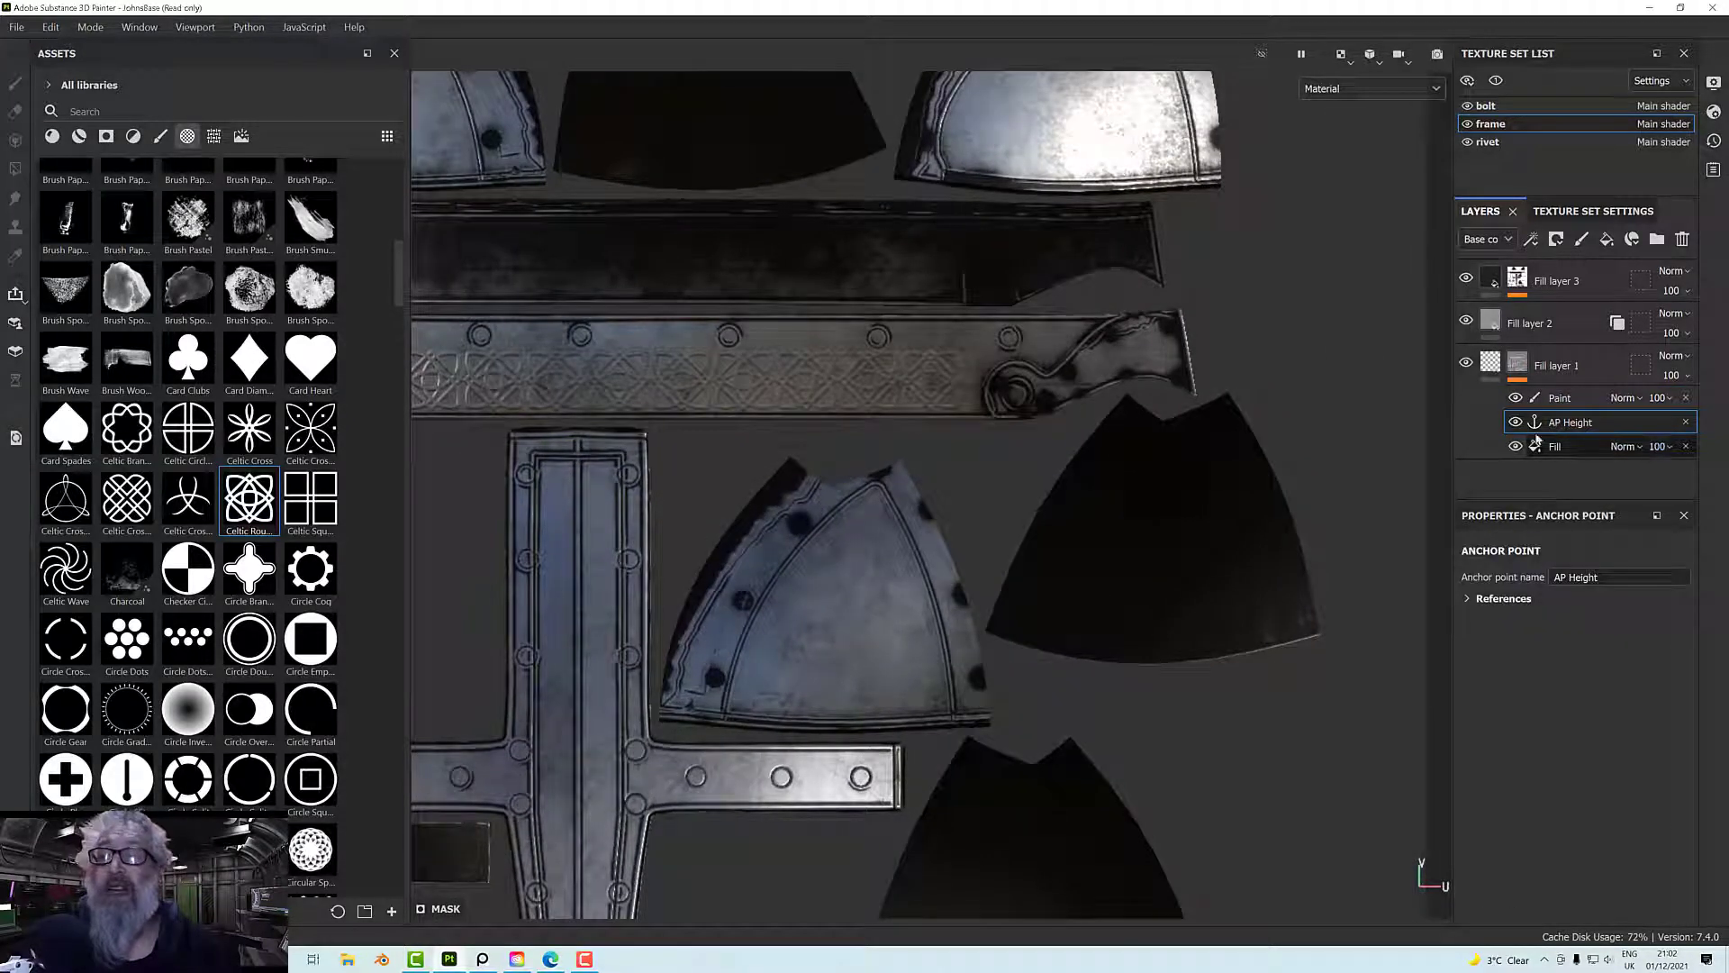
pyautogui.moveTo(1568, 427); pyautogui.dragTo(1570, 396)
pyautogui.scroll(5, 973, 382)
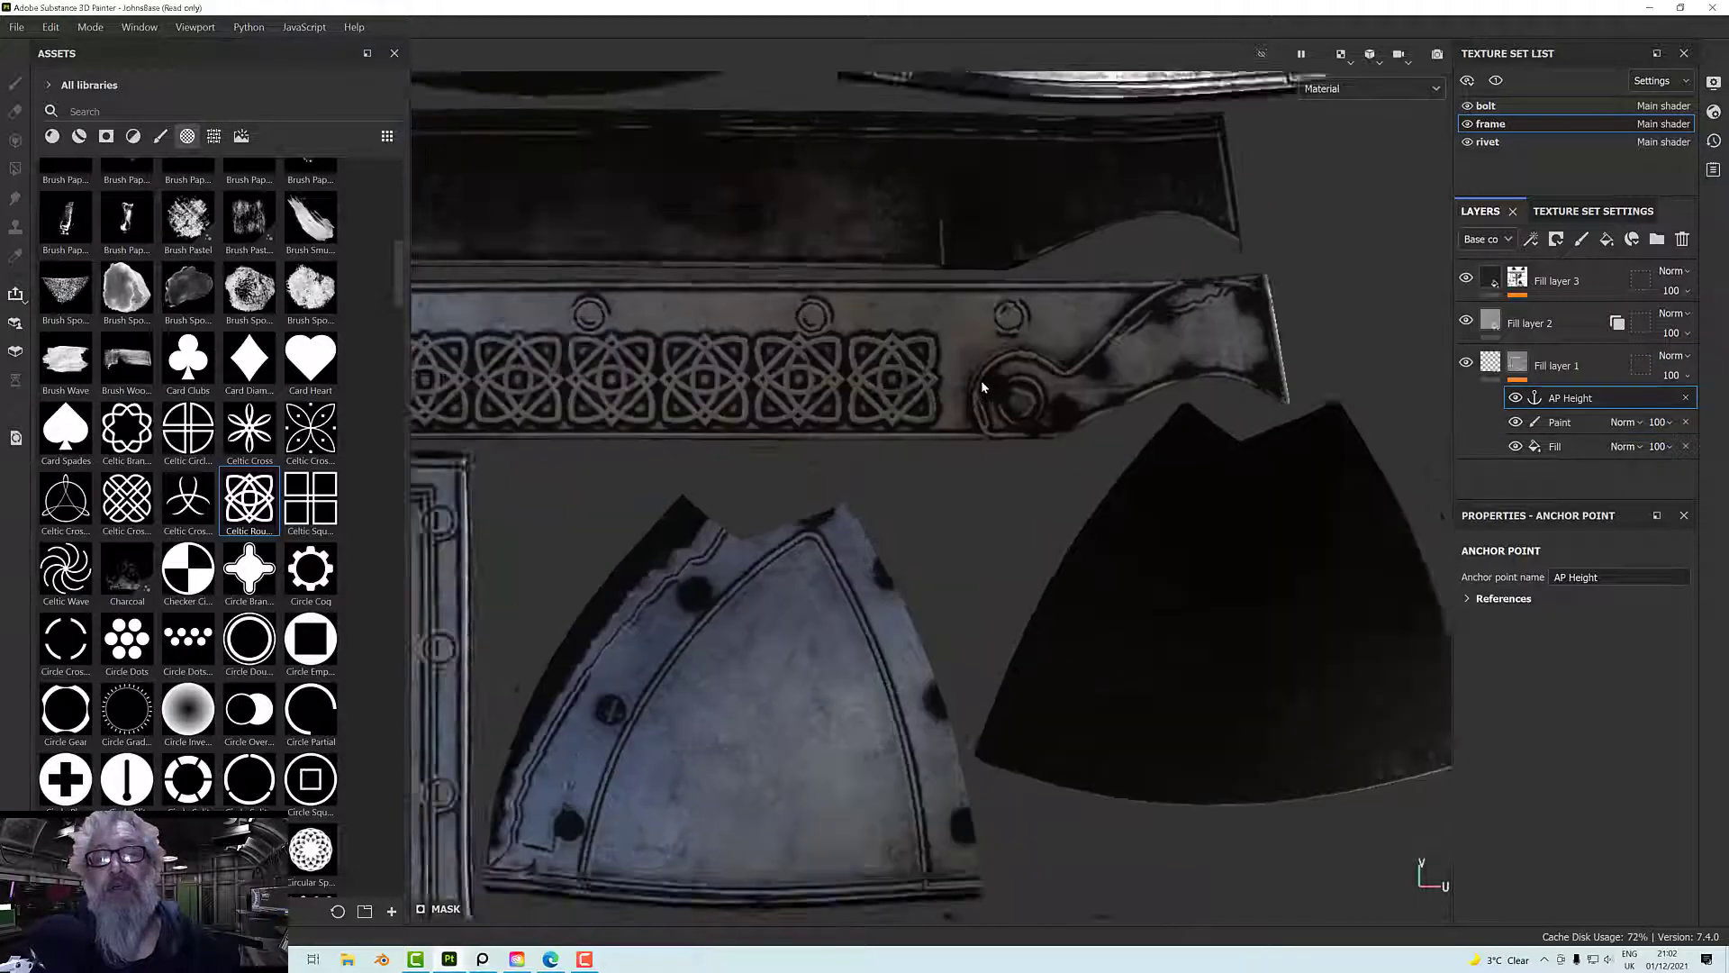
# - Switch the viewport to 3D only and check the Celtic row on the helmet's rim band
pyautogui.scroll(3, 910, 384)
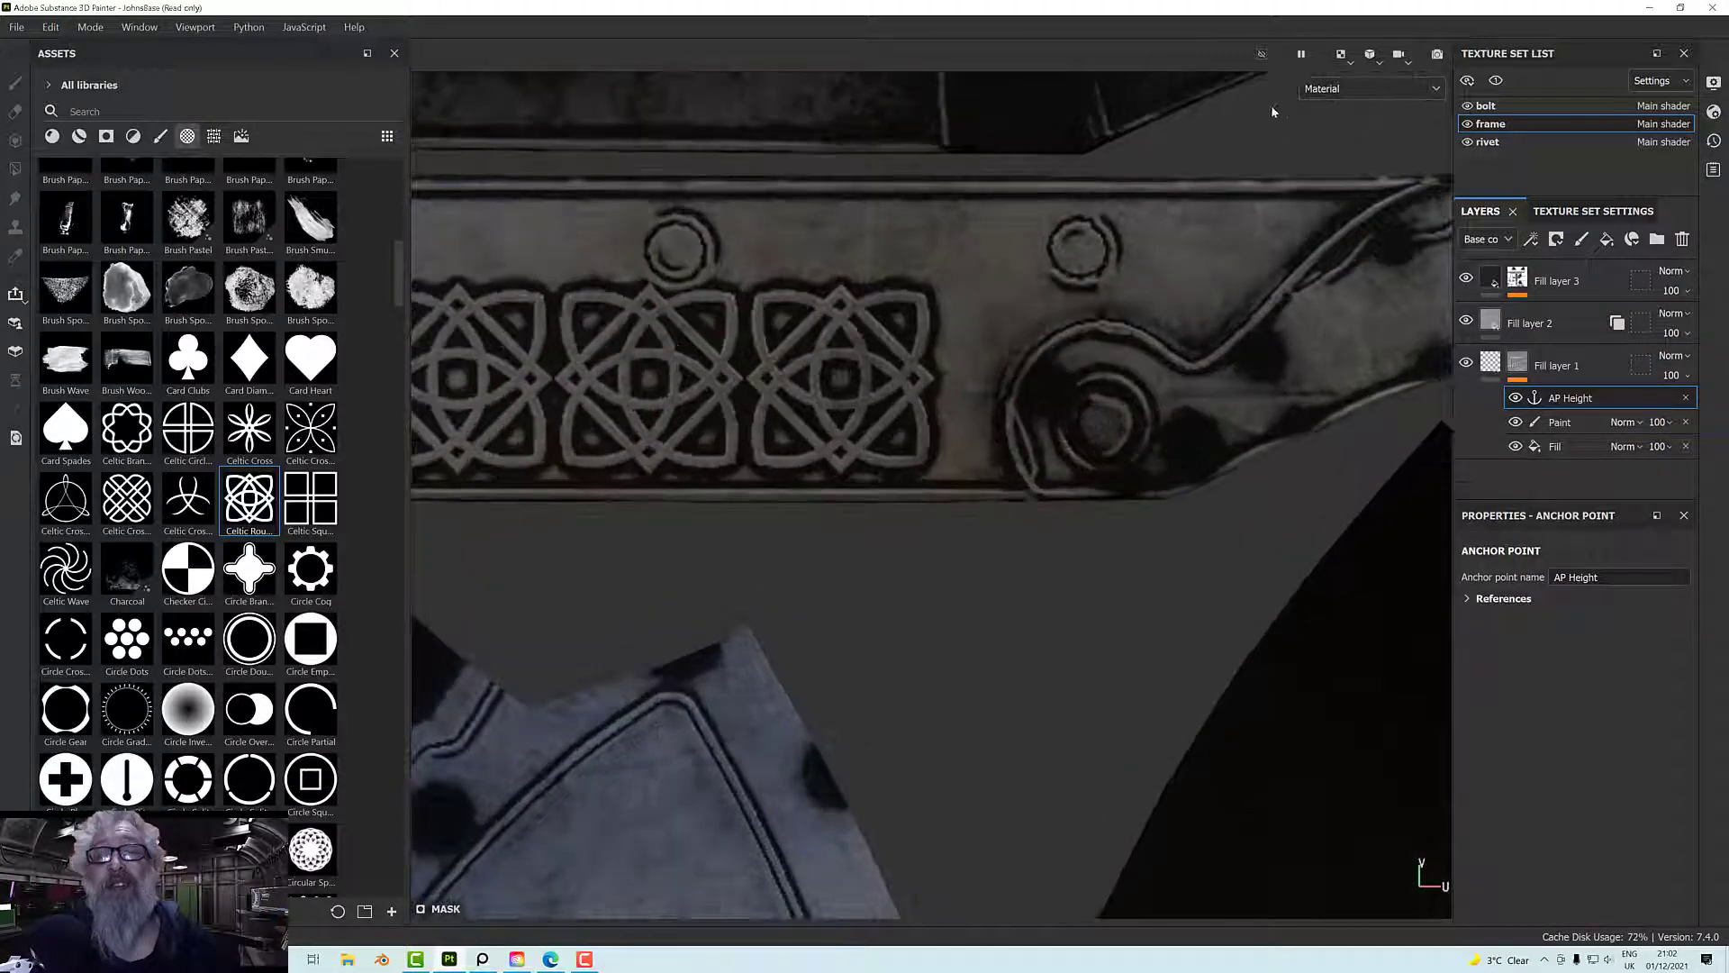
pyautogui.click(1343, 90)
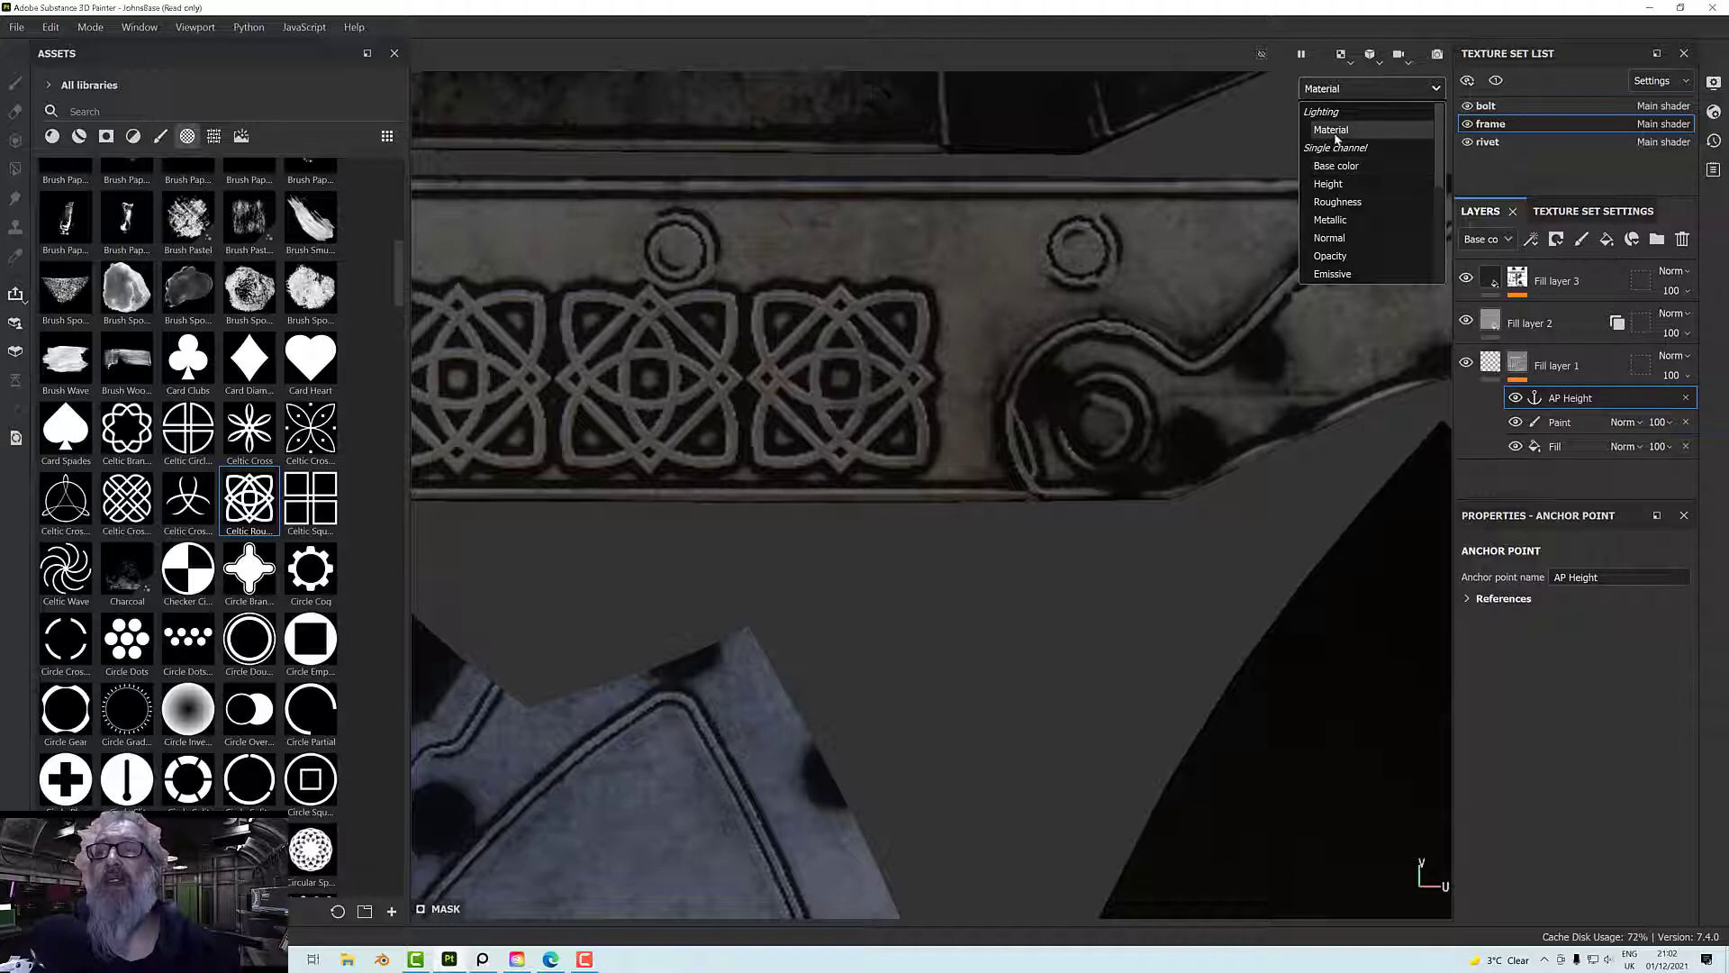
pyautogui.click(1341, 56)
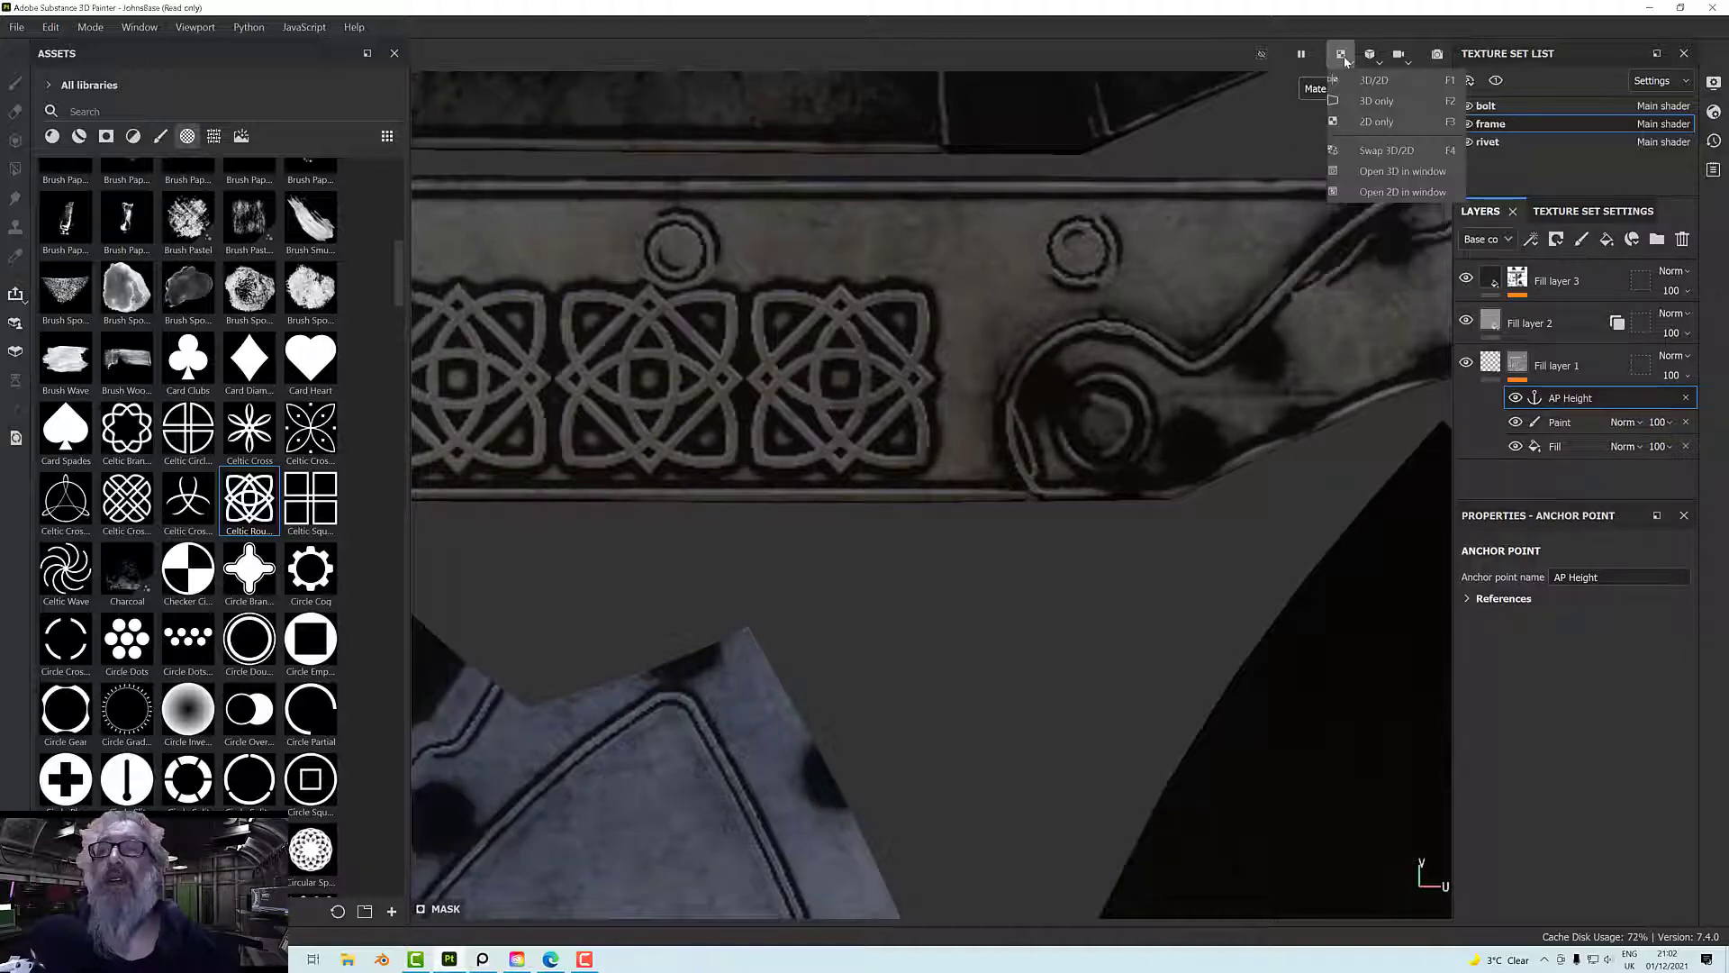
pyautogui.click(1365, 103)
pyautogui.keyDown('alt'); pyautogui.moveTo(996, 407); pyautogui.dragTo(803, 365); pyautogui.keyUp('alt')
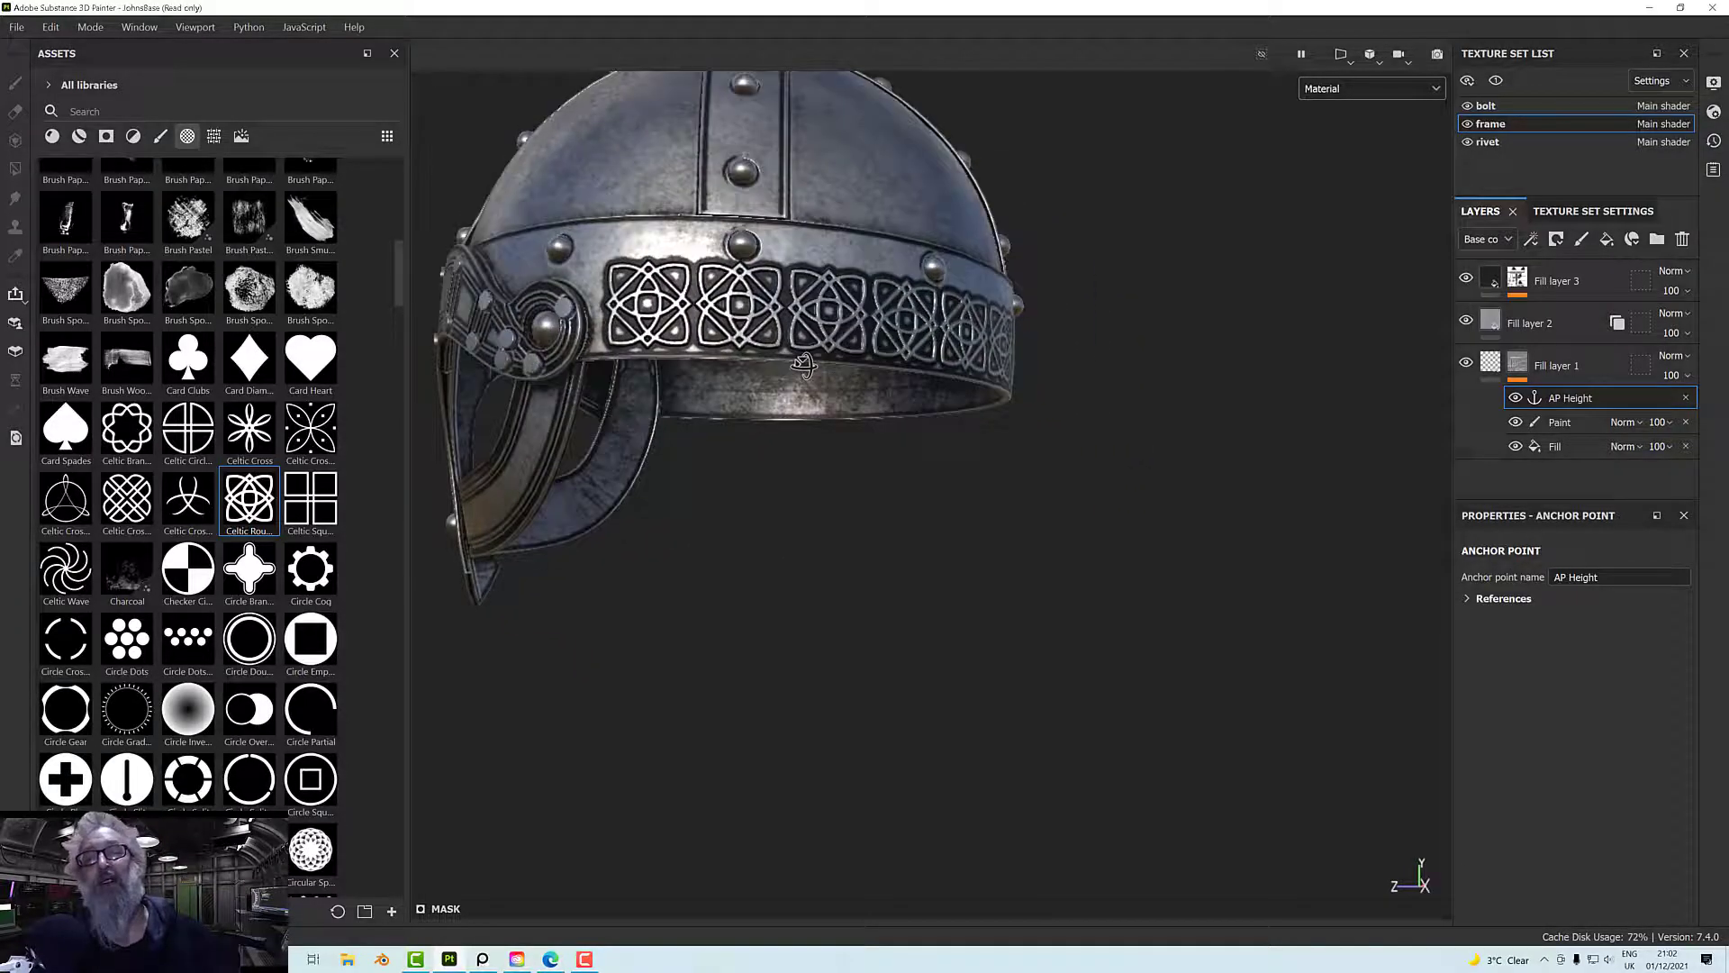
pyautogui.keyDown('alt'); pyautogui.moveTo(1033, 346); pyautogui.dragTo(1237, 339); pyautogui.keyUp('alt')
# - Select the Paint effect in Fill layer 1's mask and set its brush to the Celtic circle alpha at size 8.92
pyautogui.scroll(3, 1045, 376)
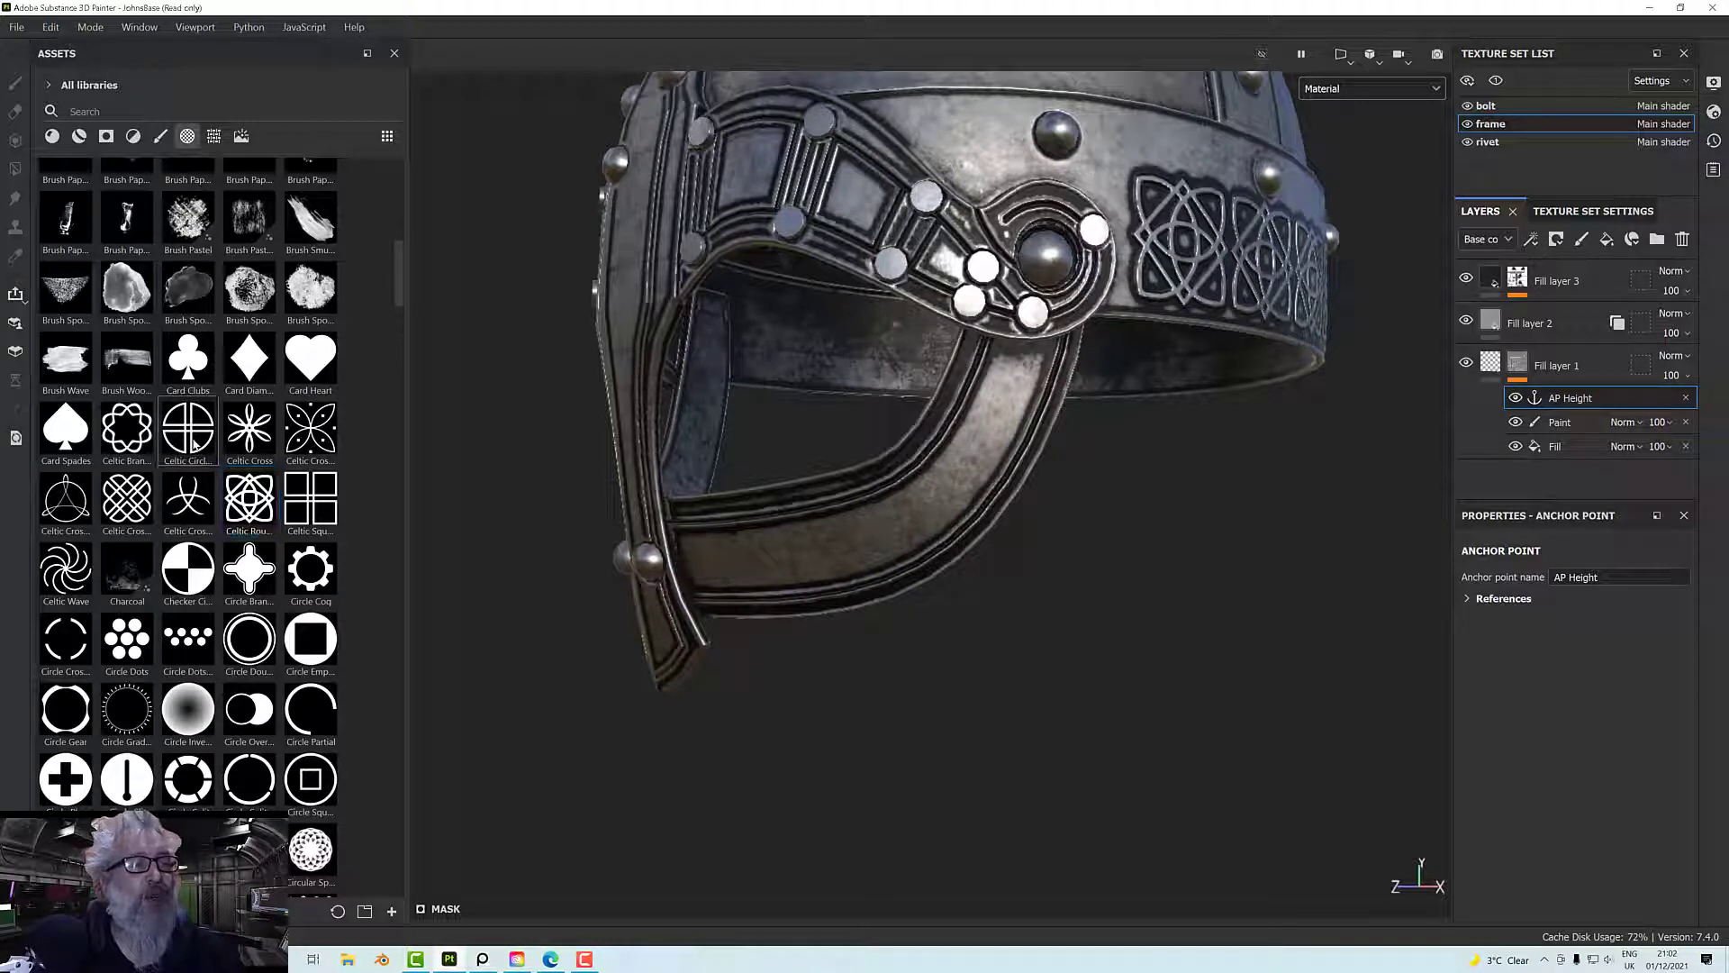
pyautogui.keyDown('shift'); pyautogui.moveTo(789, 472); pyautogui.dragTo(1133, 311, button='right'); pyautogui.keyUp('shift')
pyautogui.scroll(1, 1021, 387)
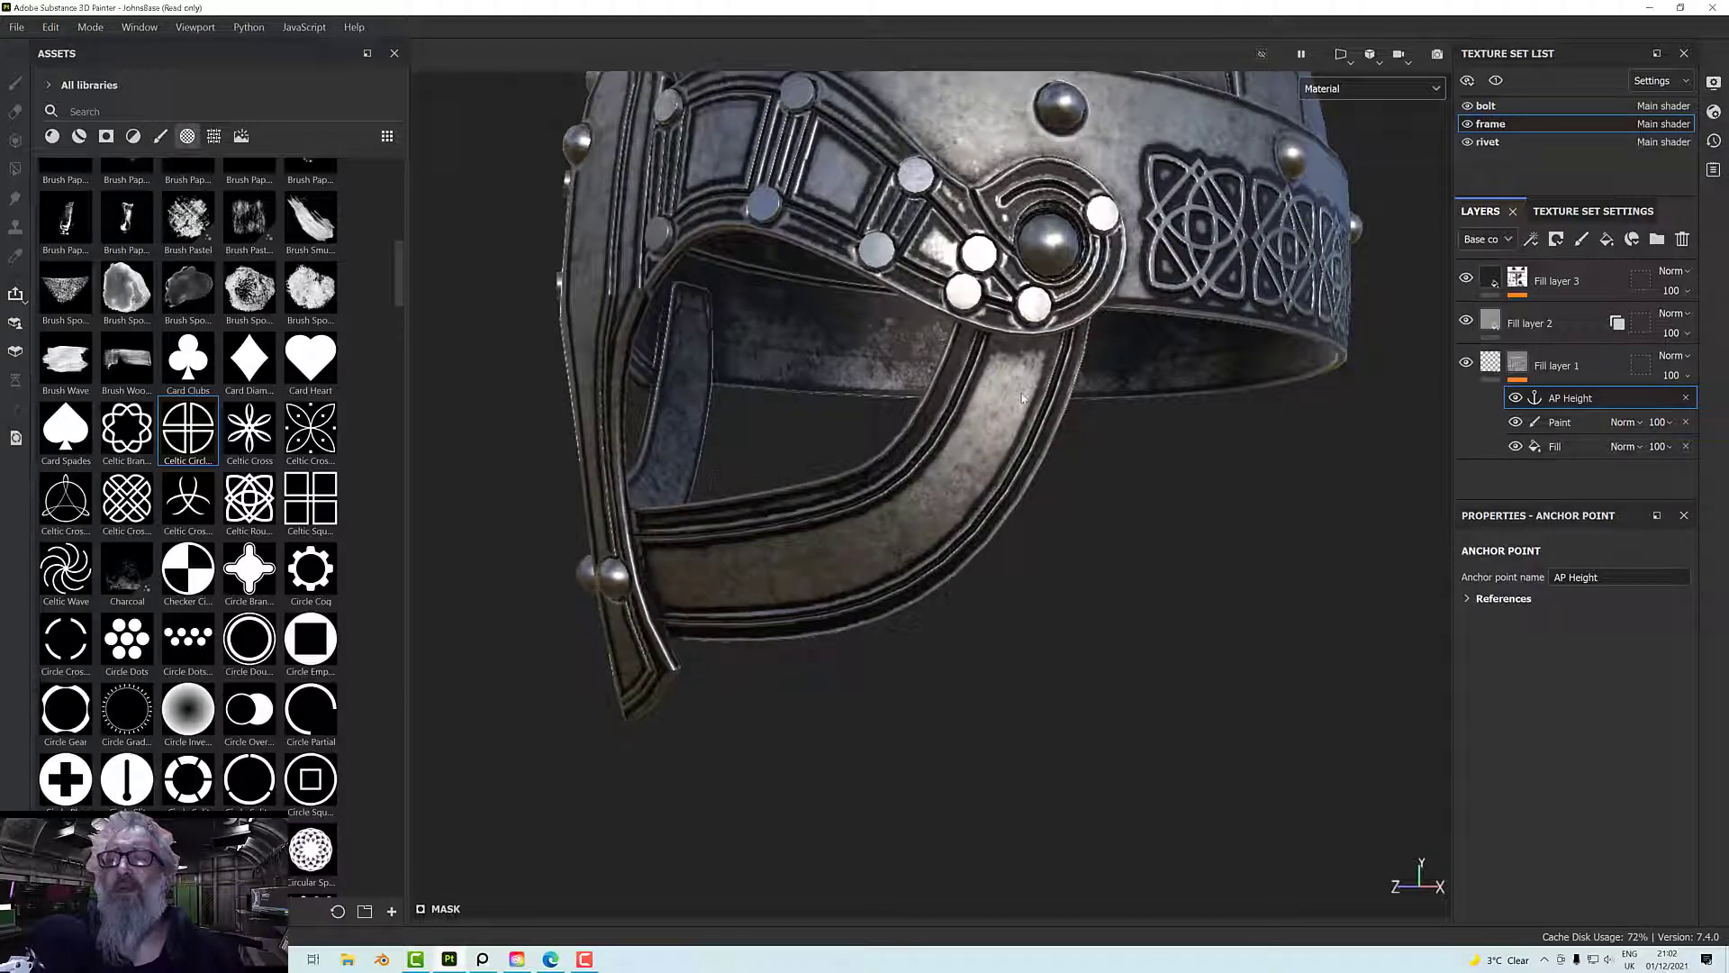
pyautogui.keyDown('alt'); pyautogui.moveTo(1023, 397); pyautogui.dragTo(1063, 425); pyautogui.keyUp('alt')
pyautogui.scroll(1, 961, 424)
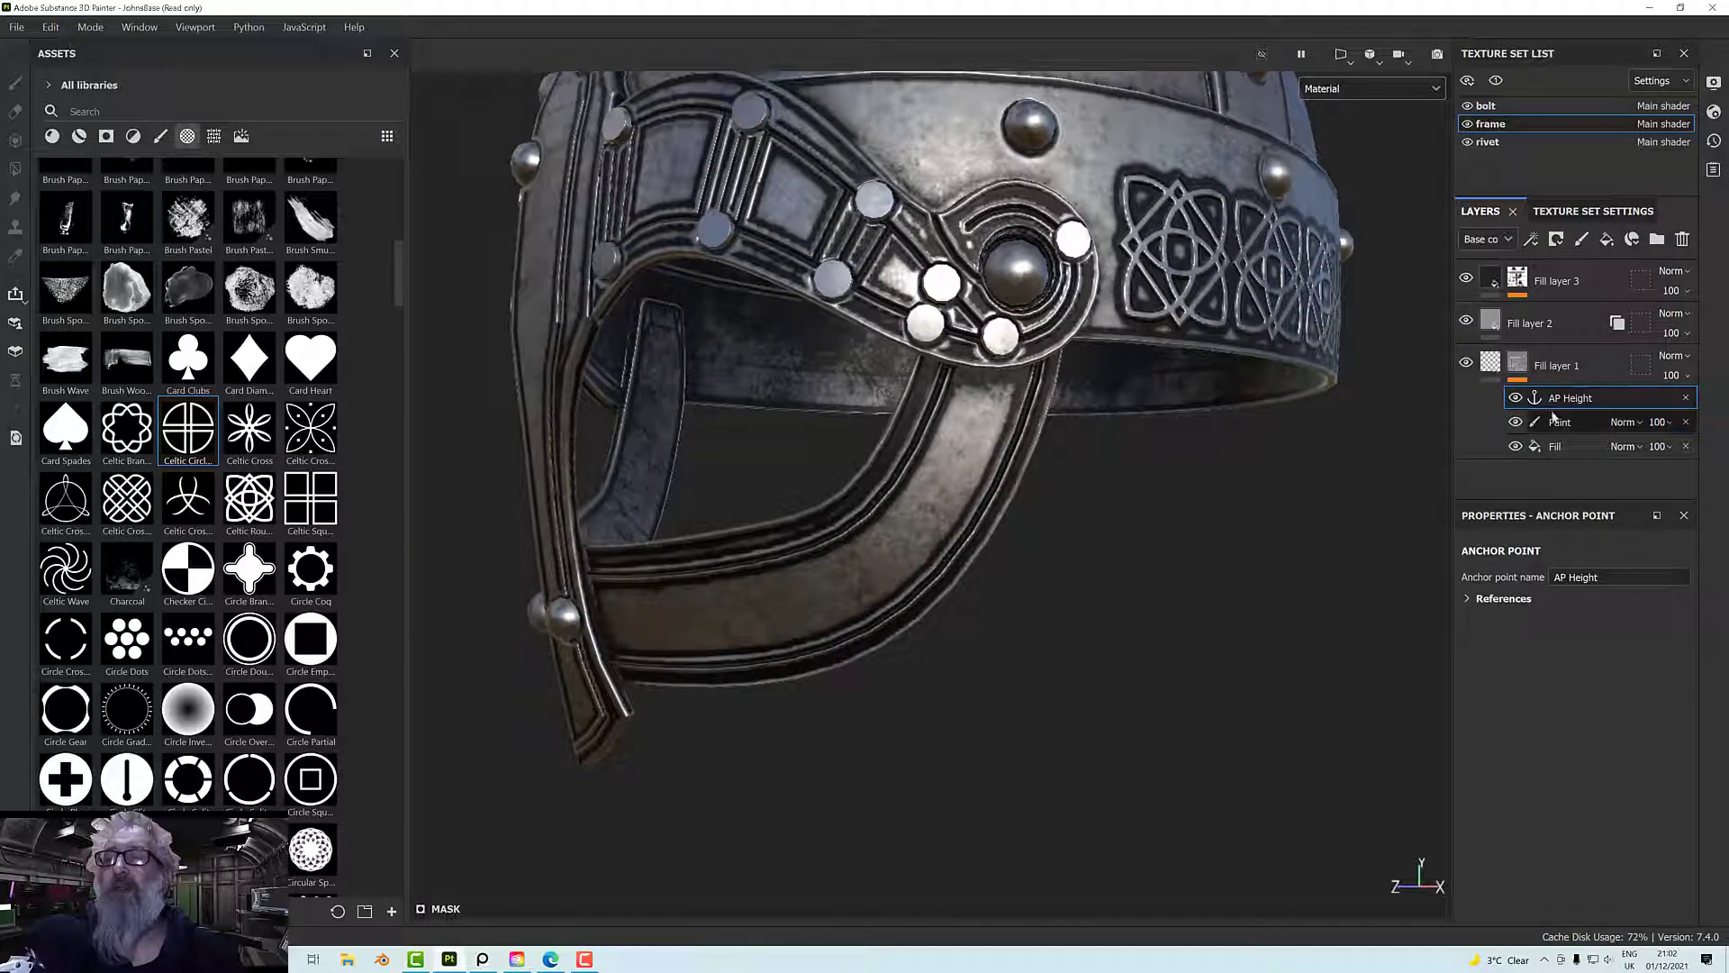
pyautogui.click(1552, 423)
pyautogui.scroll(2, 983, 433)
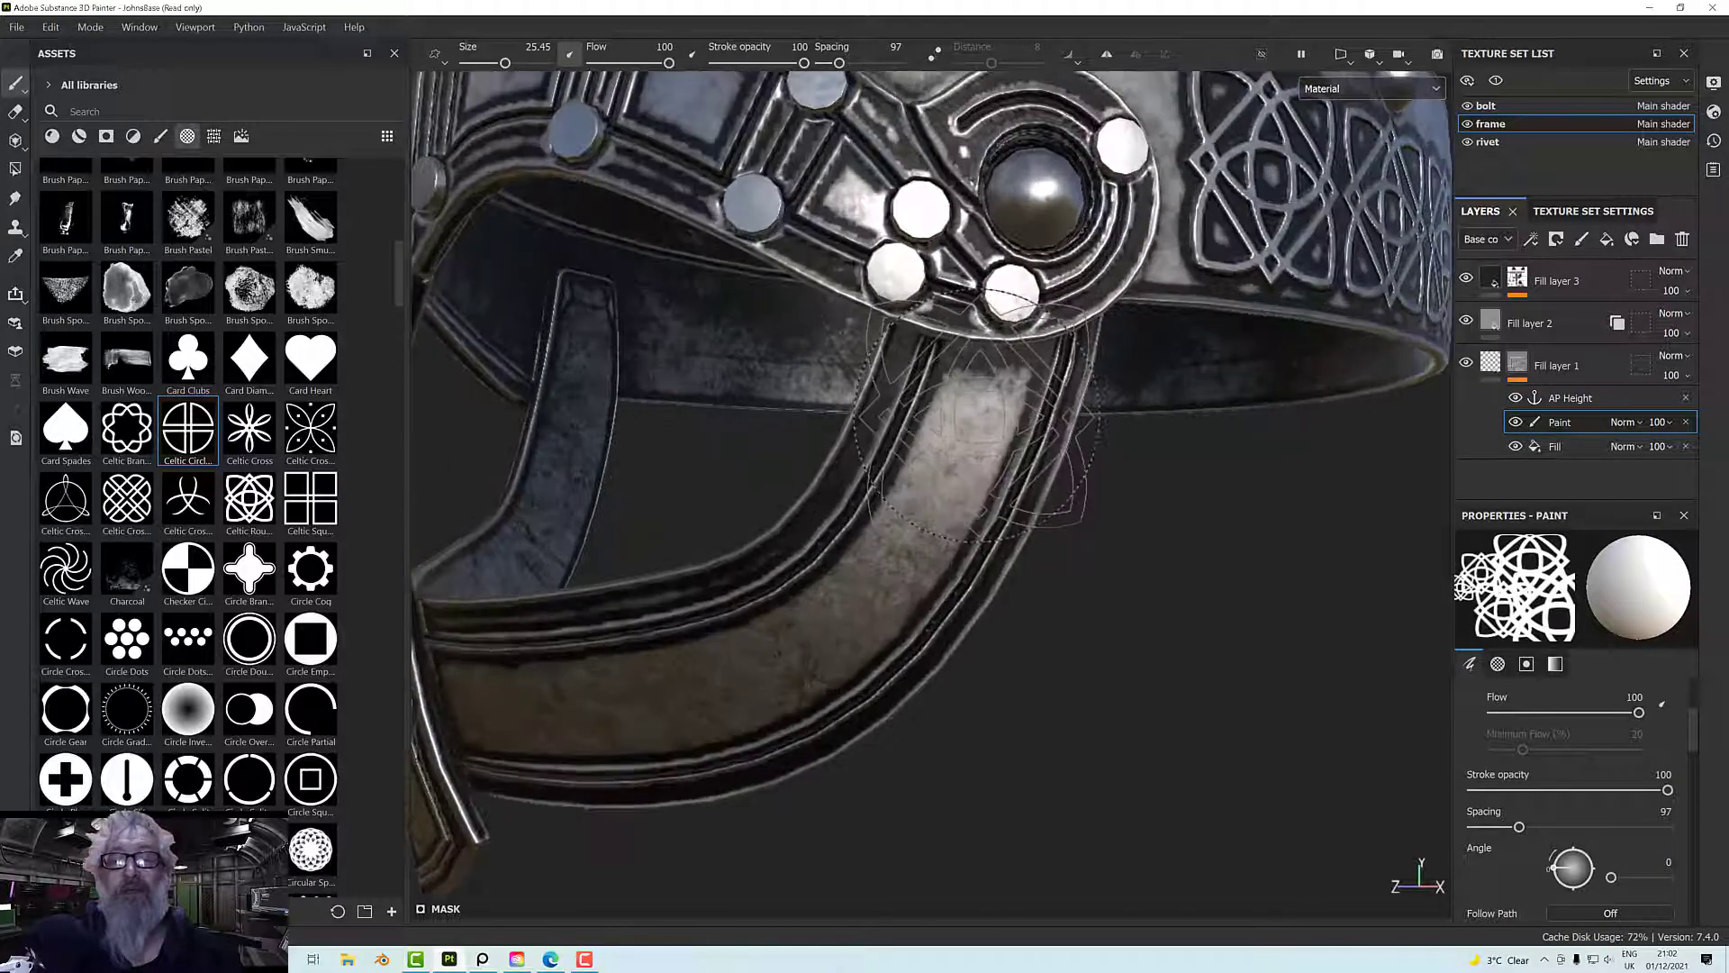
pyautogui.keyDown('ctrl'); pyautogui.moveTo(983, 433); pyautogui.dragTo(948, 433, button='right'); pyautogui.keyUp('ctrl')
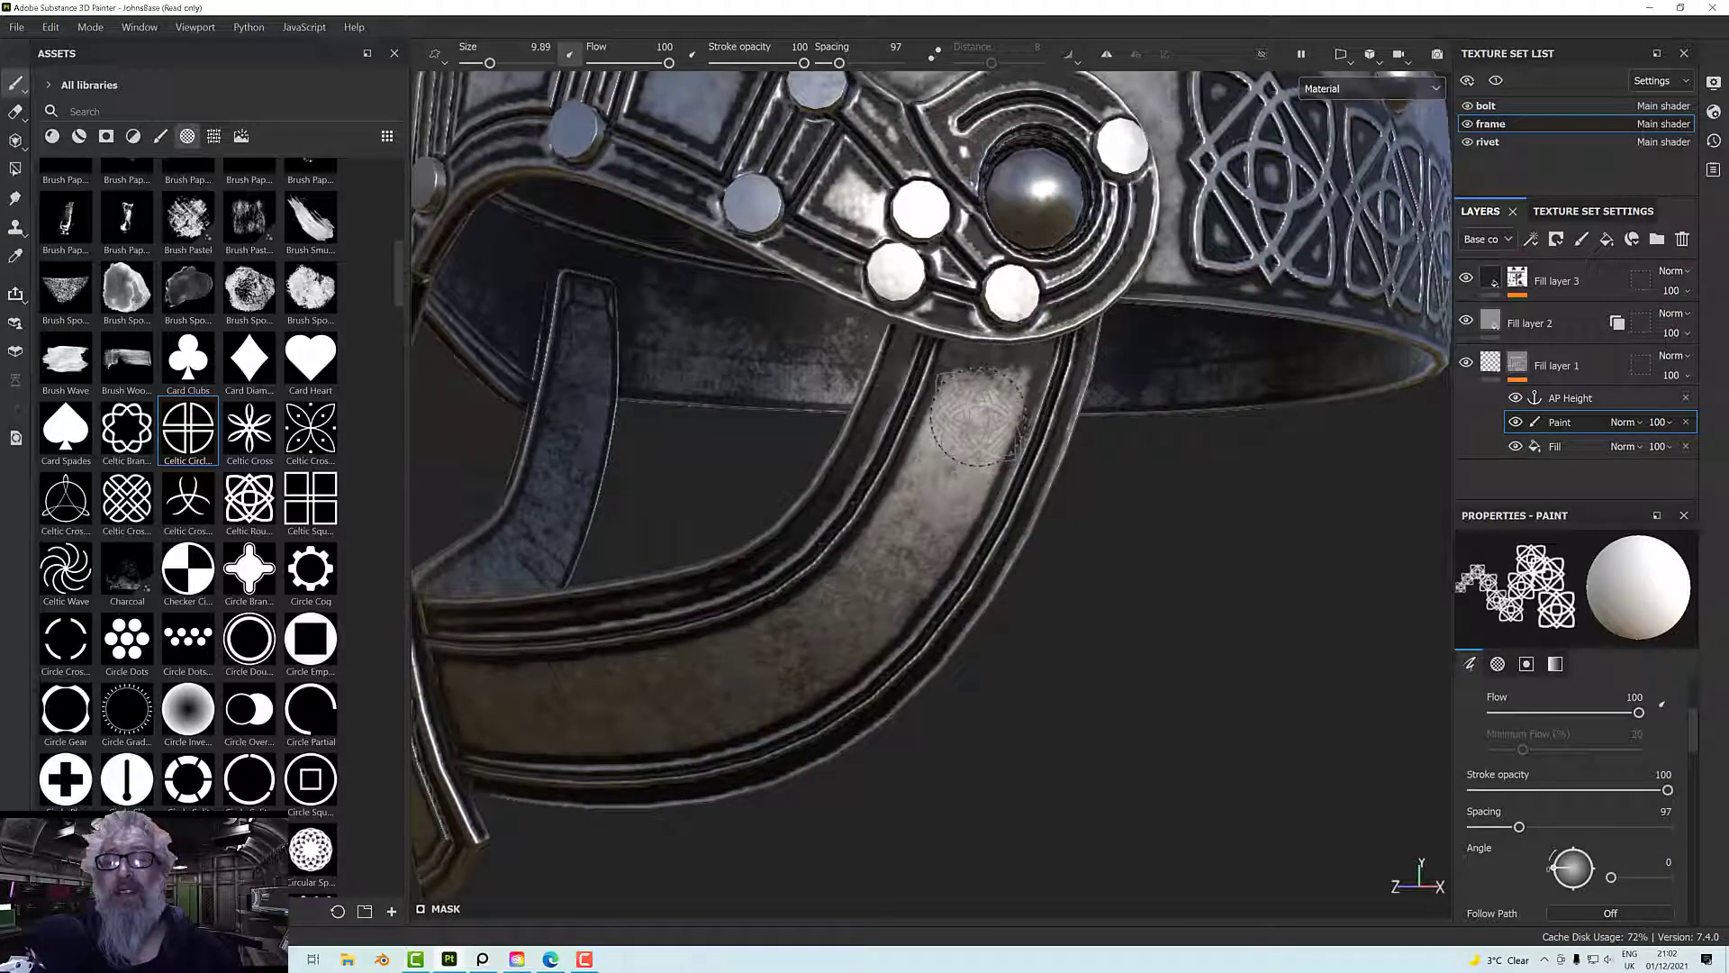
pyautogui.click(204, 444)
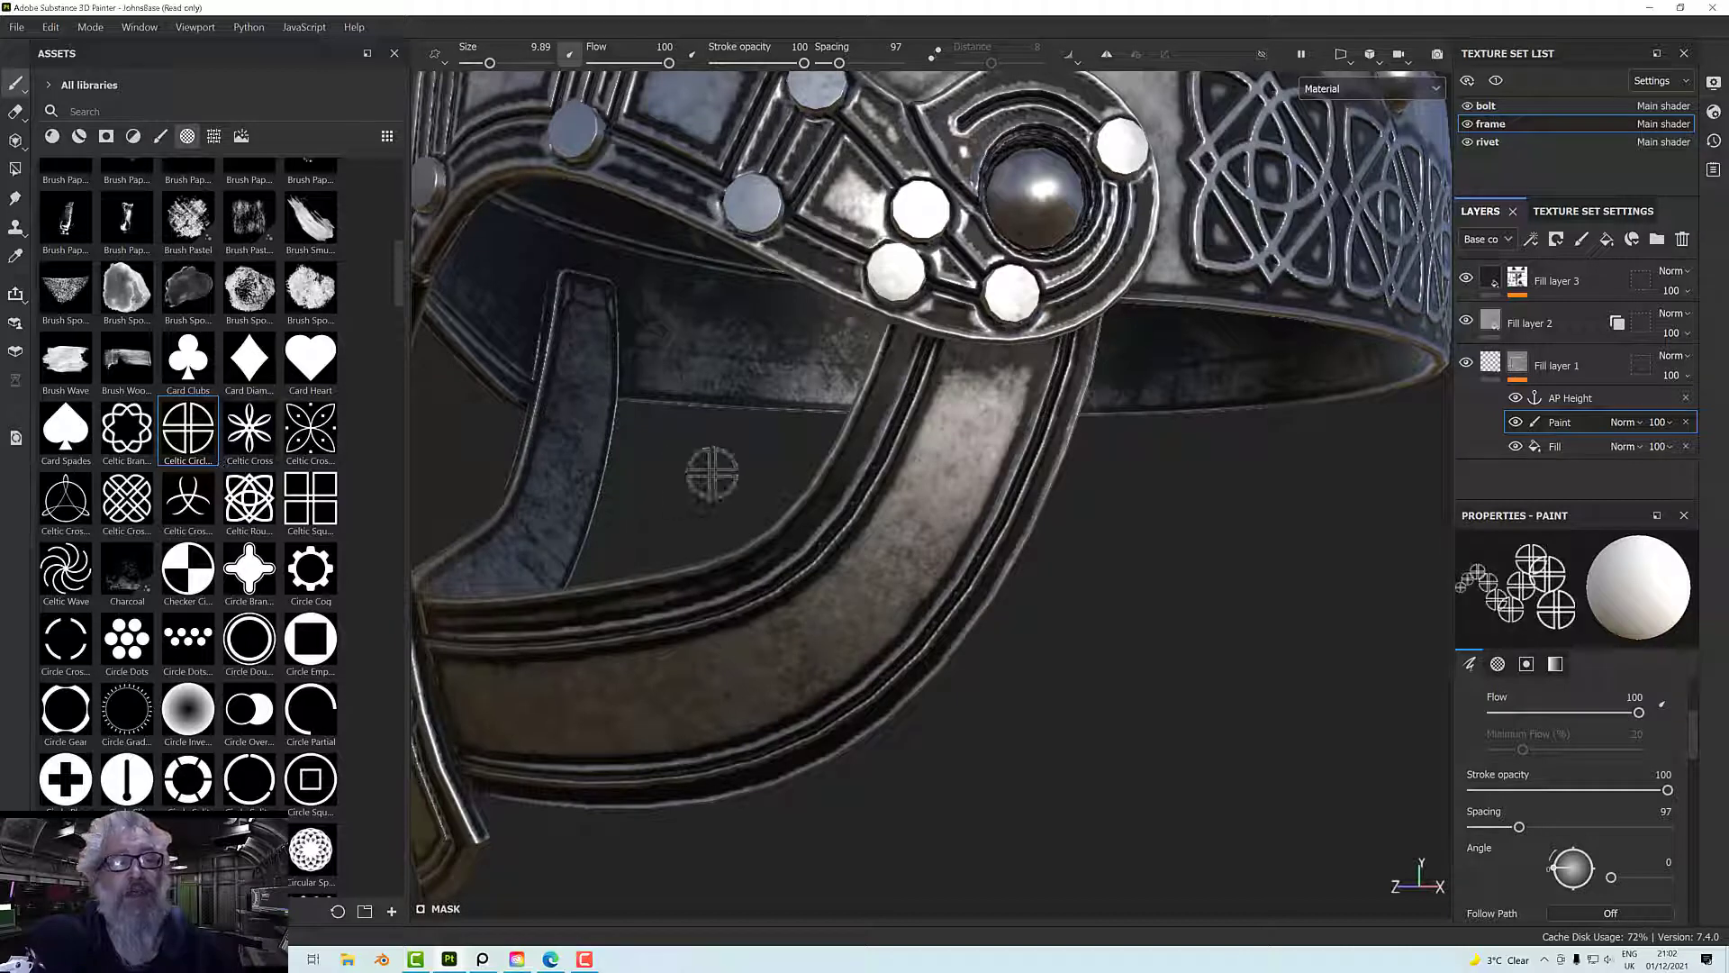
pyautogui.keyDown('ctrl'); pyautogui.moveTo(982, 423); pyautogui.dragTo(966, 424, button='right'); pyautogui.keyUp('ctrl')
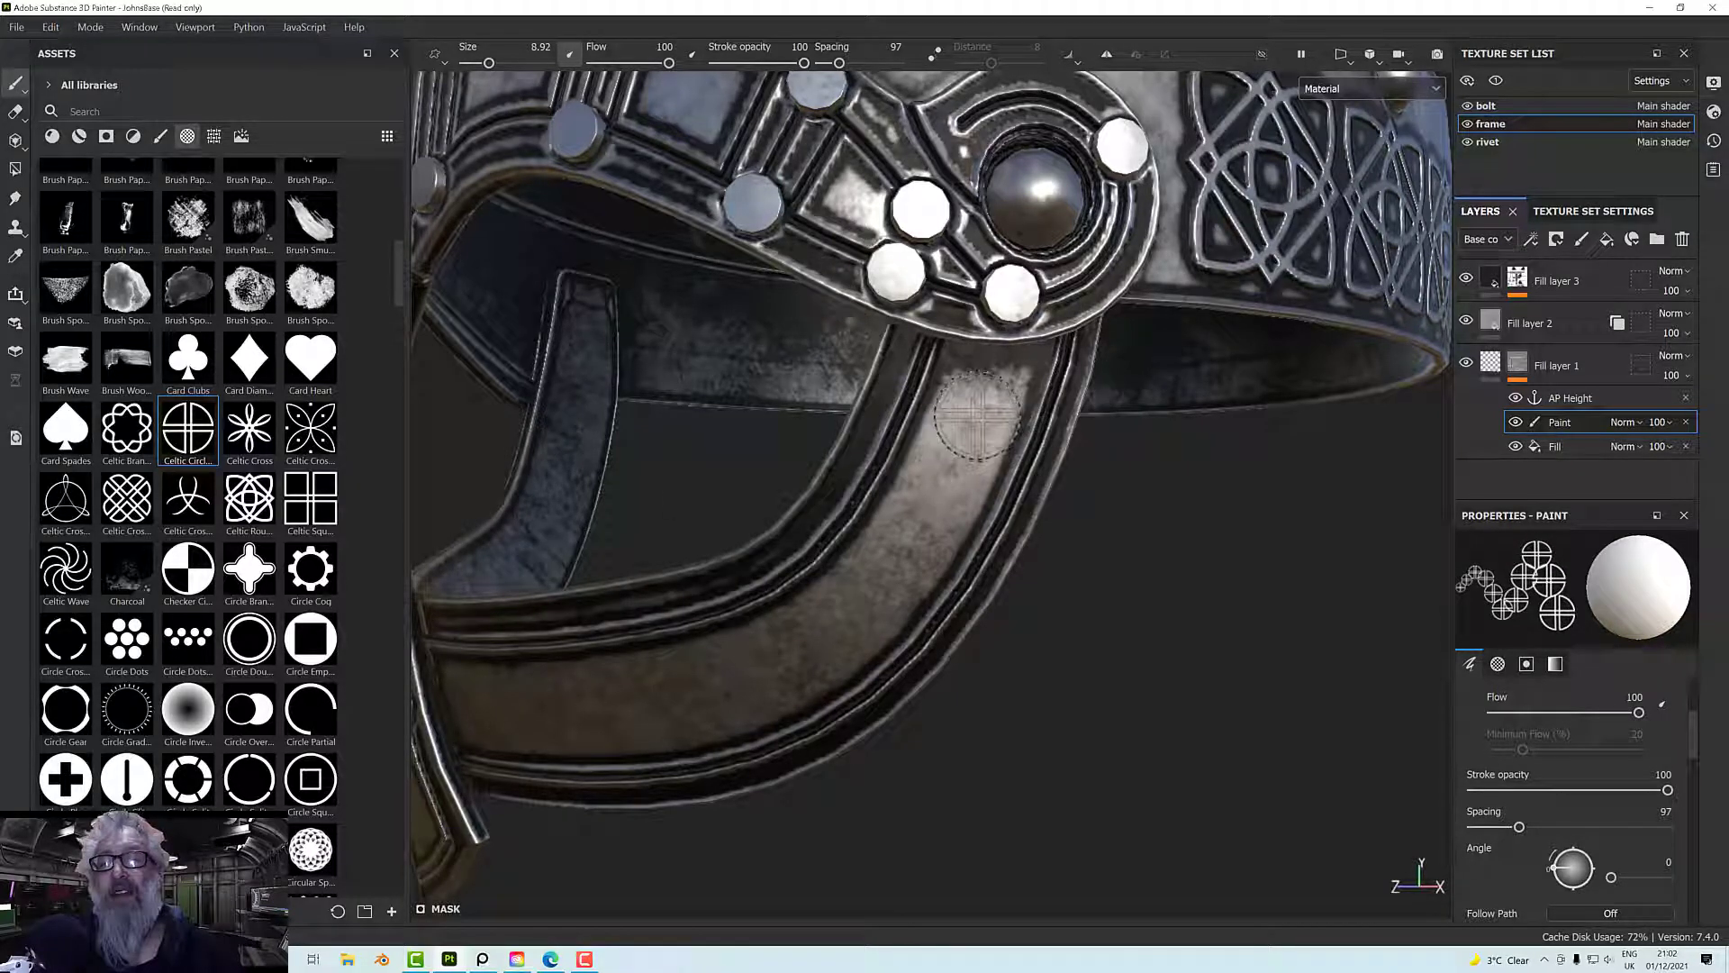
# - Stamp two Celtic circles, one below the other, on the upper end of the cheek guard strip
pyautogui.click(980, 416)
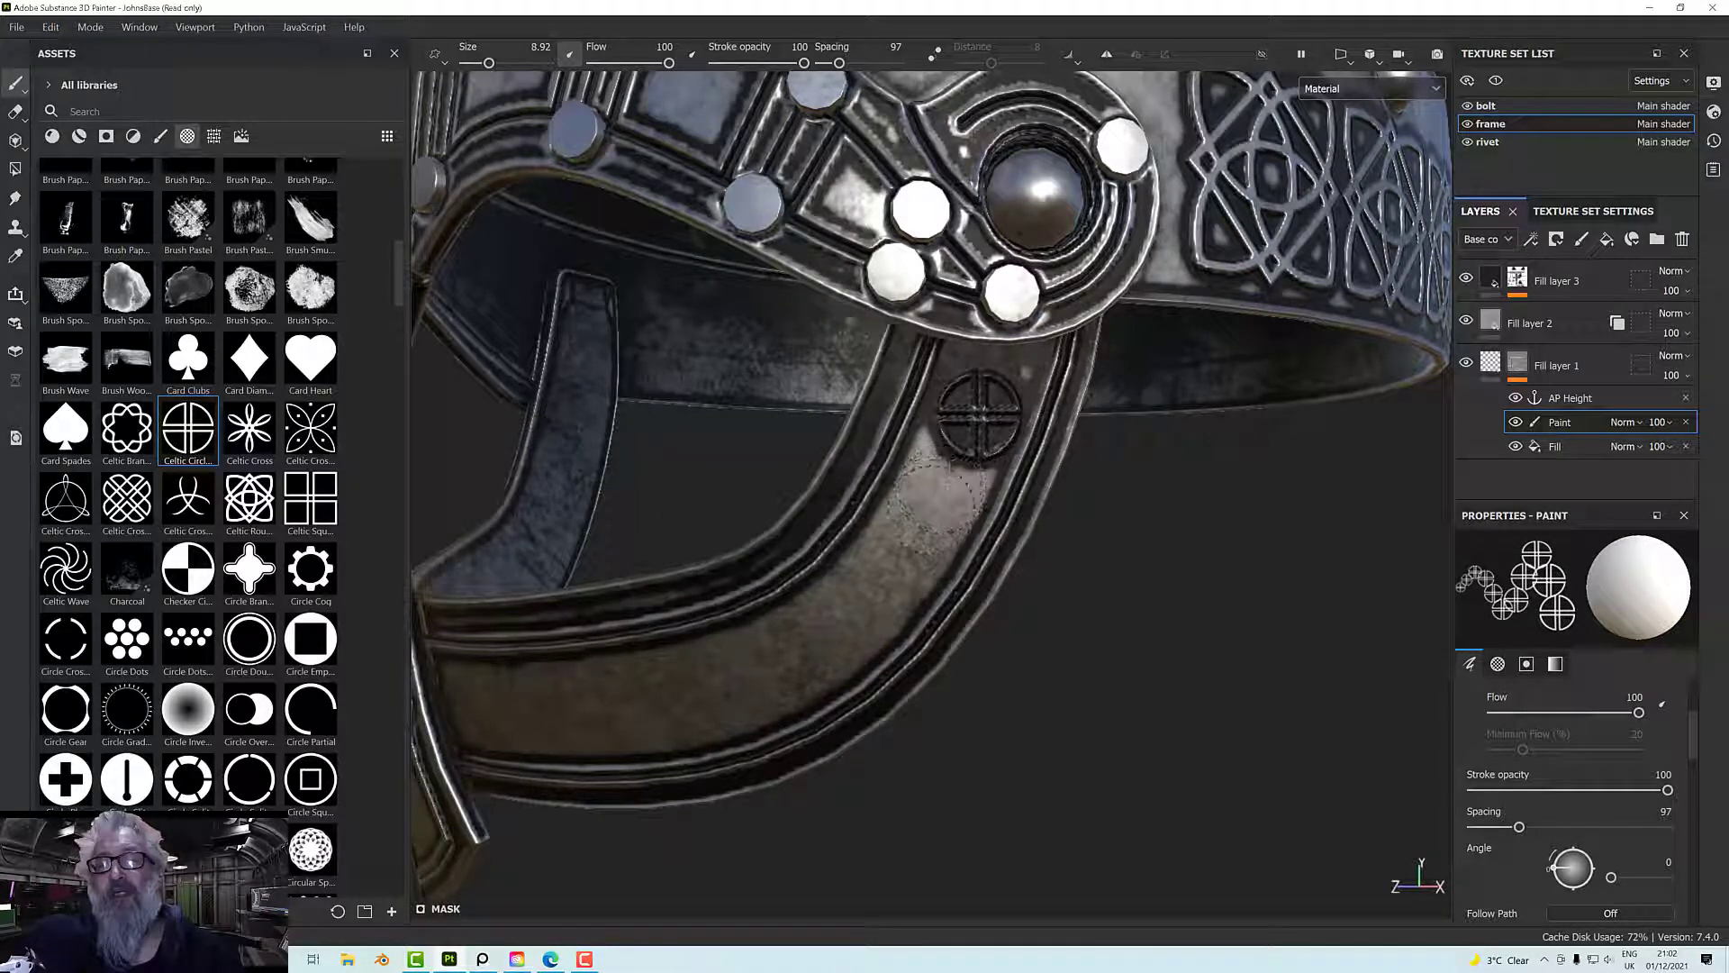
pyautogui.click(929, 510)
pyautogui.keyDown('alt'); pyautogui.moveTo(930, 510); pyautogui.dragTo(991, 437, button='middle'); pyautogui.keyUp('alt')
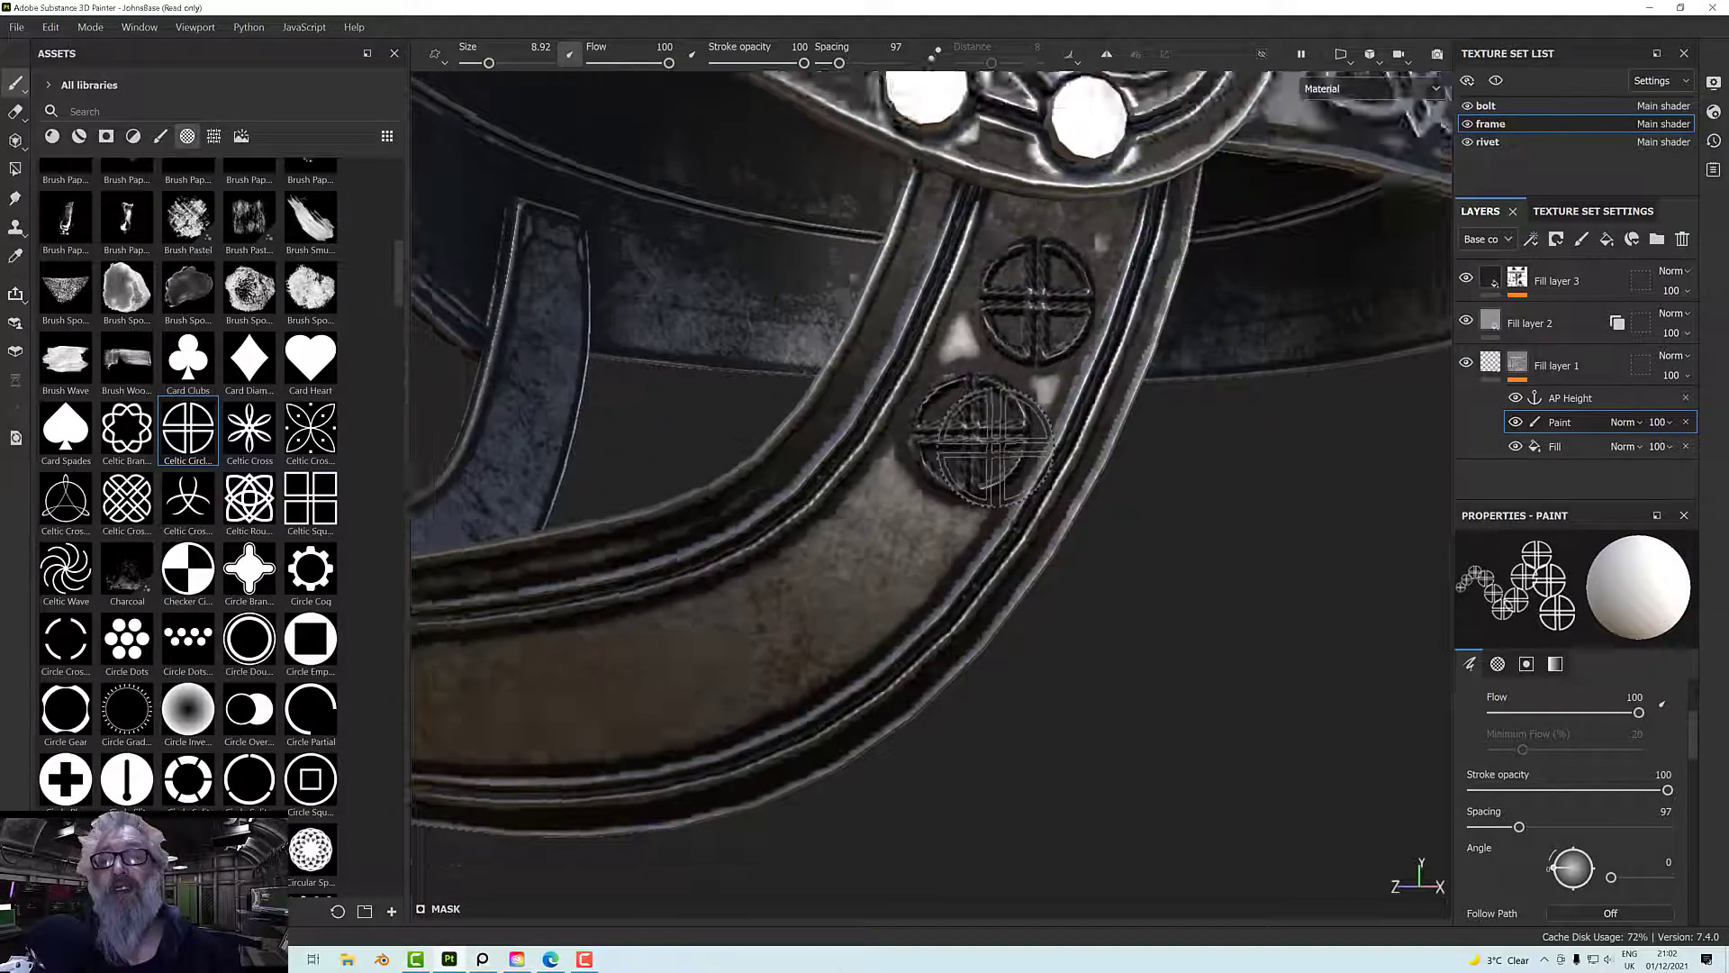
pyautogui.moveTo(991, 437)
pyautogui.keyDown('alt'); pyautogui.mouseDown()
pyautogui.moveTo(1092, 388)
pyautogui.moveTo(1018, 455)
pyautogui.moveTo(1004, 443)
pyautogui.mouseUp(); pyautogui.keyUp('alt')
pyautogui.scroll(2, 1004, 443)
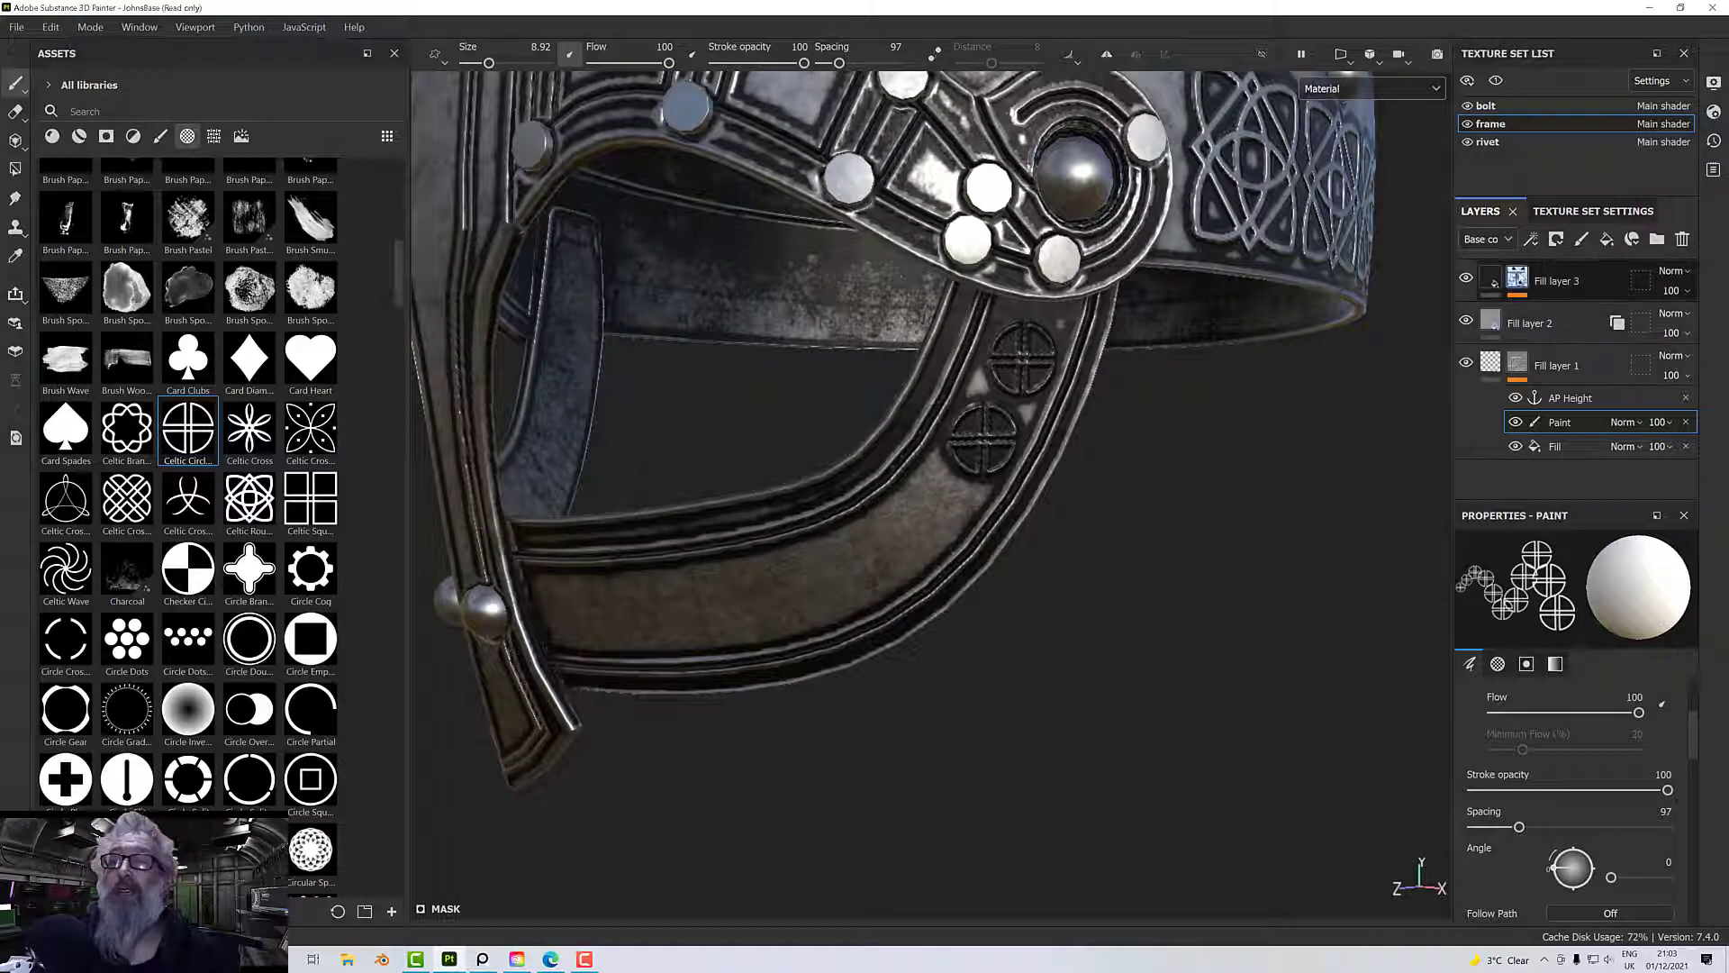
# - Lower the AO Radius to 0.12 and the AO Depth to about 0.05 in Fill layer 3's Dirt generator
pyautogui.click(1494, 281)
pyautogui.click(1557, 313)
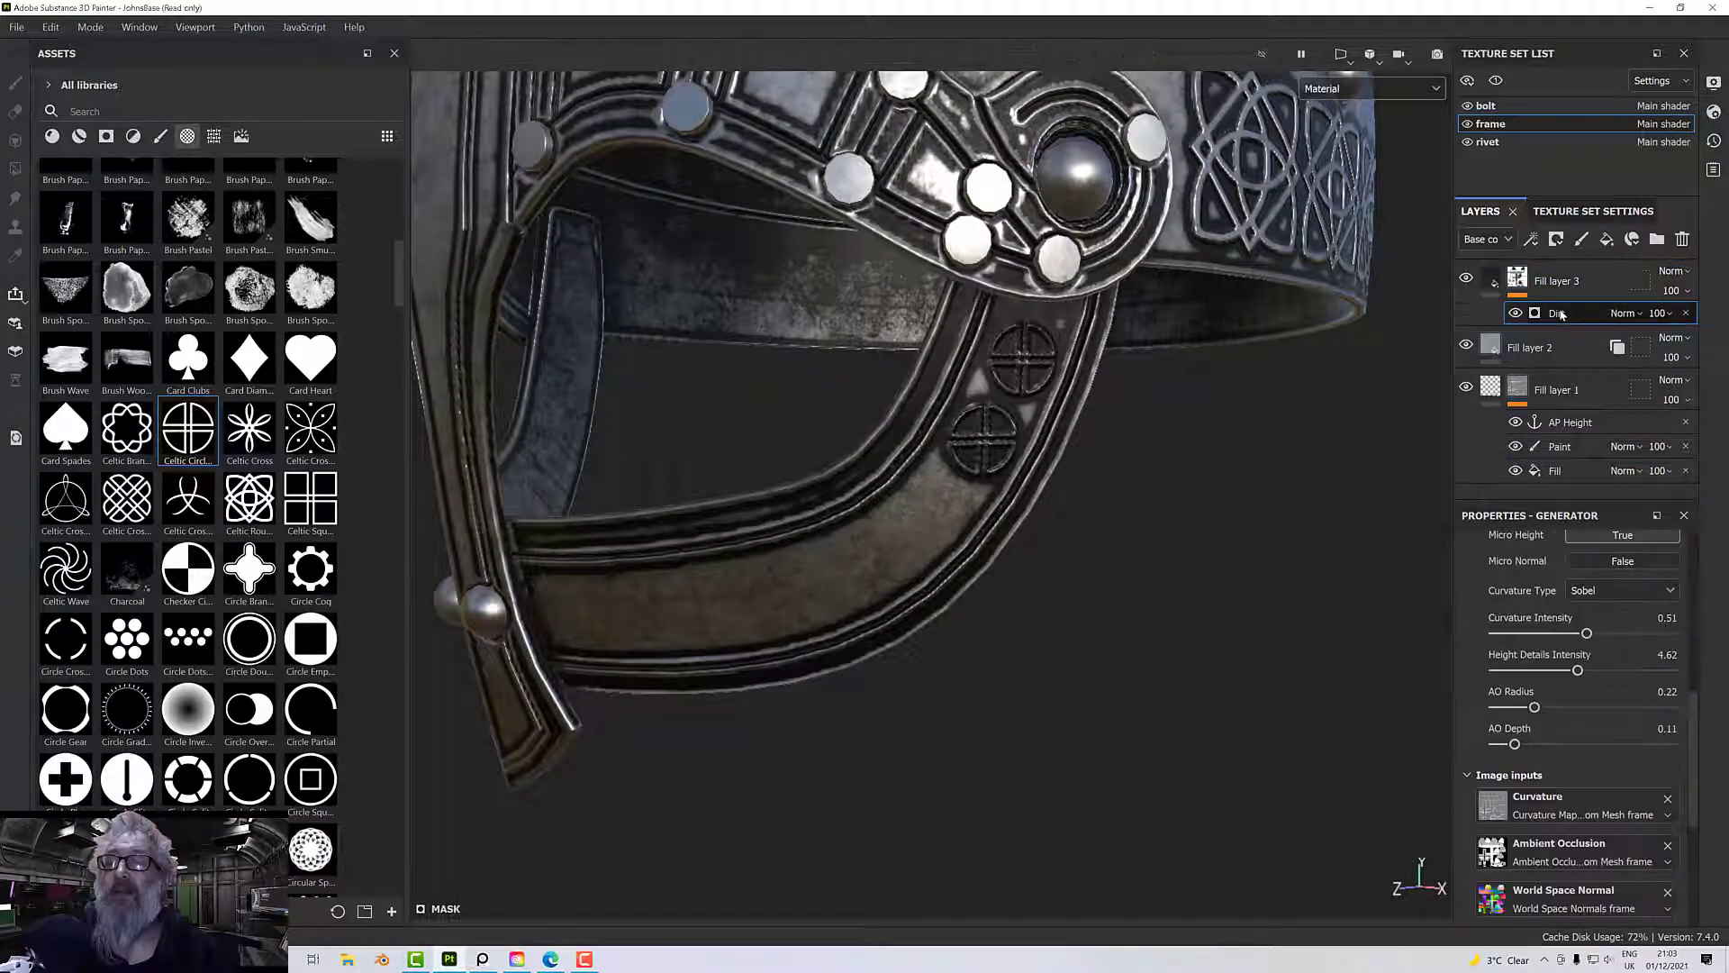
pyautogui.scroll(-3, 1603, 622)
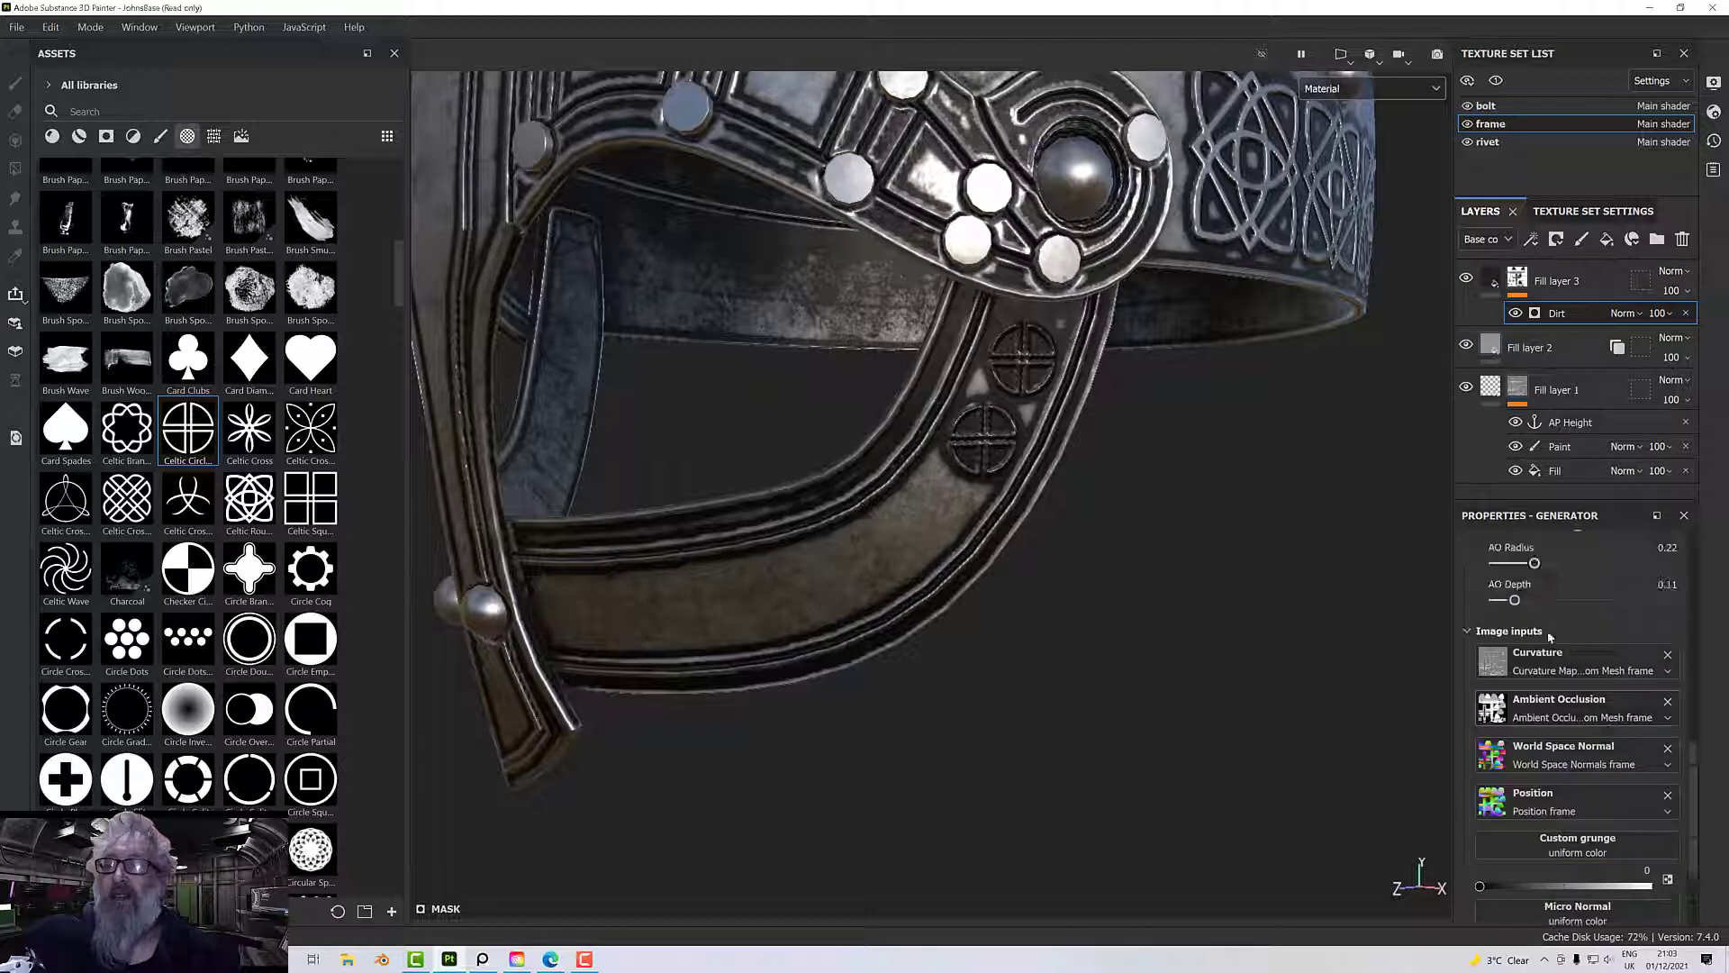
pyautogui.scroll(3, 1549, 636)
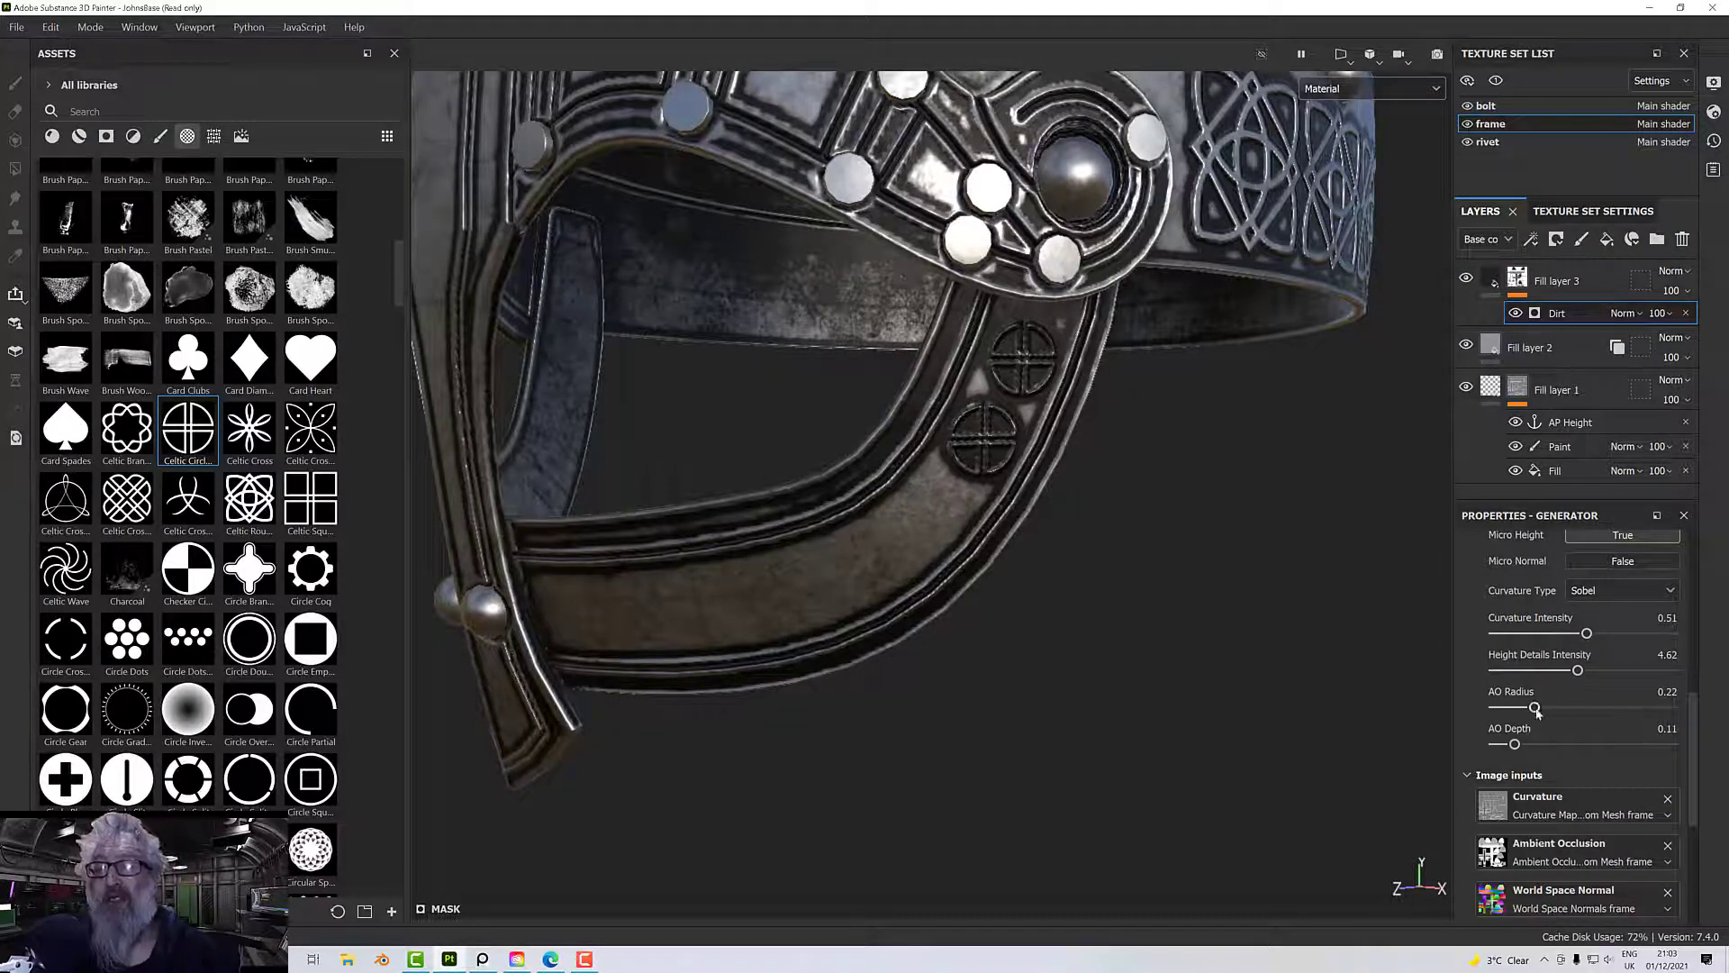
pyautogui.moveTo(1535, 708); pyautogui.dragTo(1523, 709)
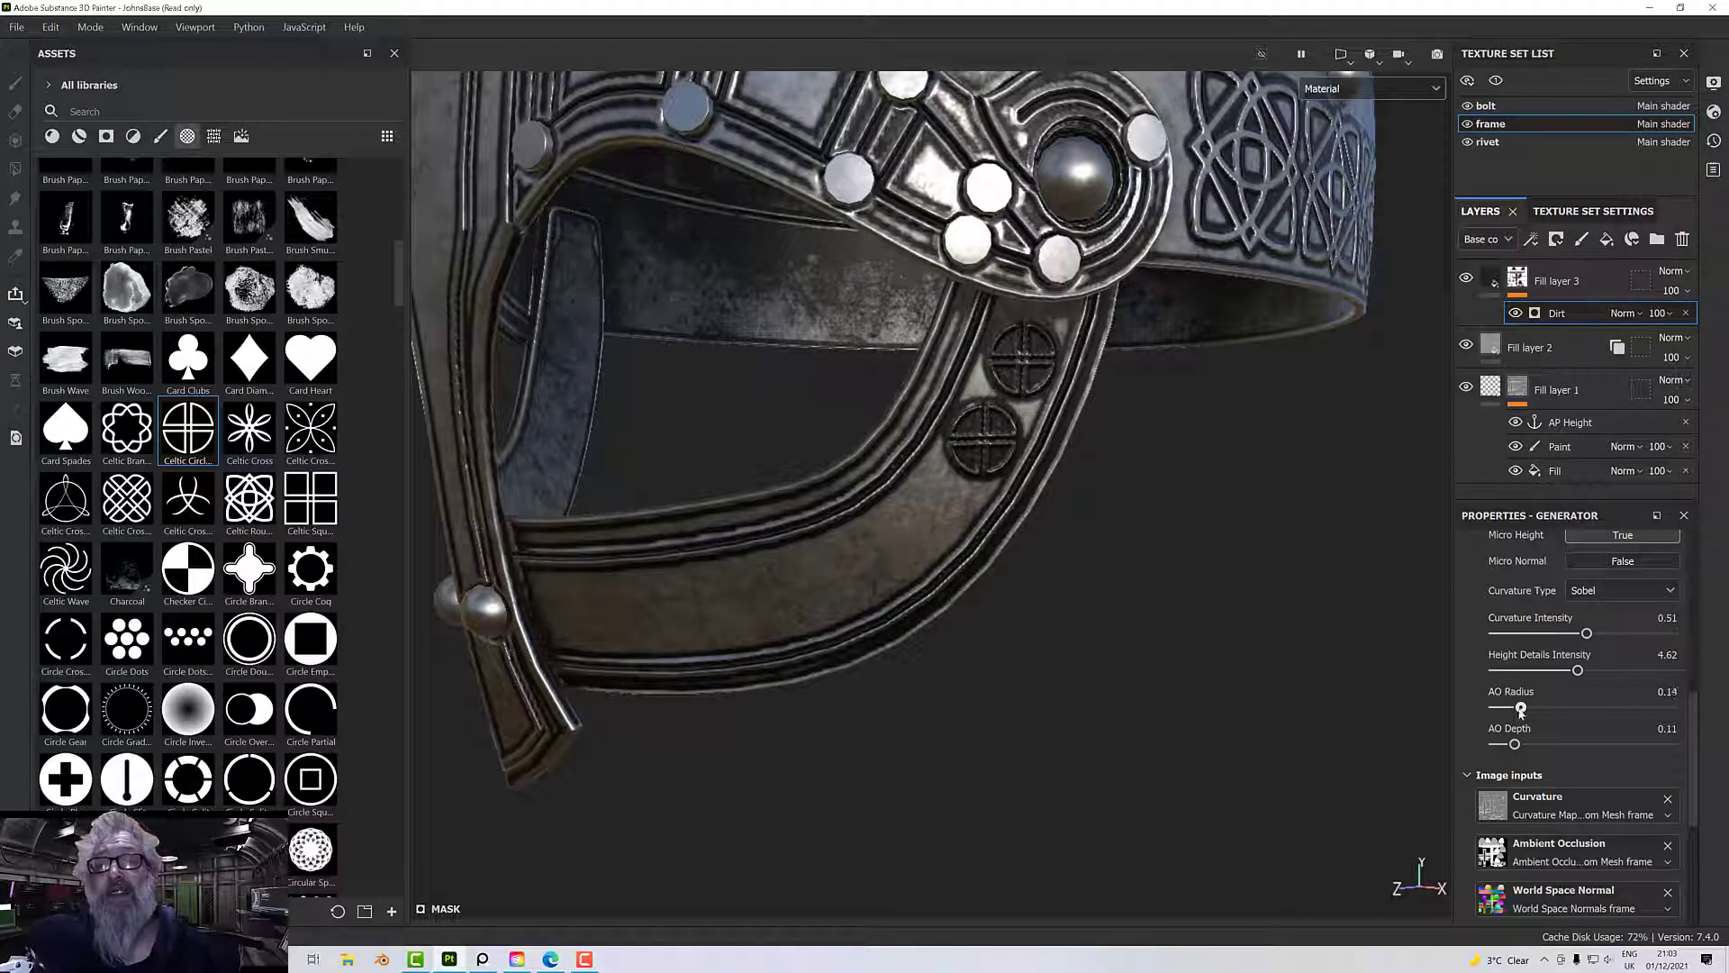
pyautogui.moveTo(1521, 709); pyautogui.dragTo(1505, 745)
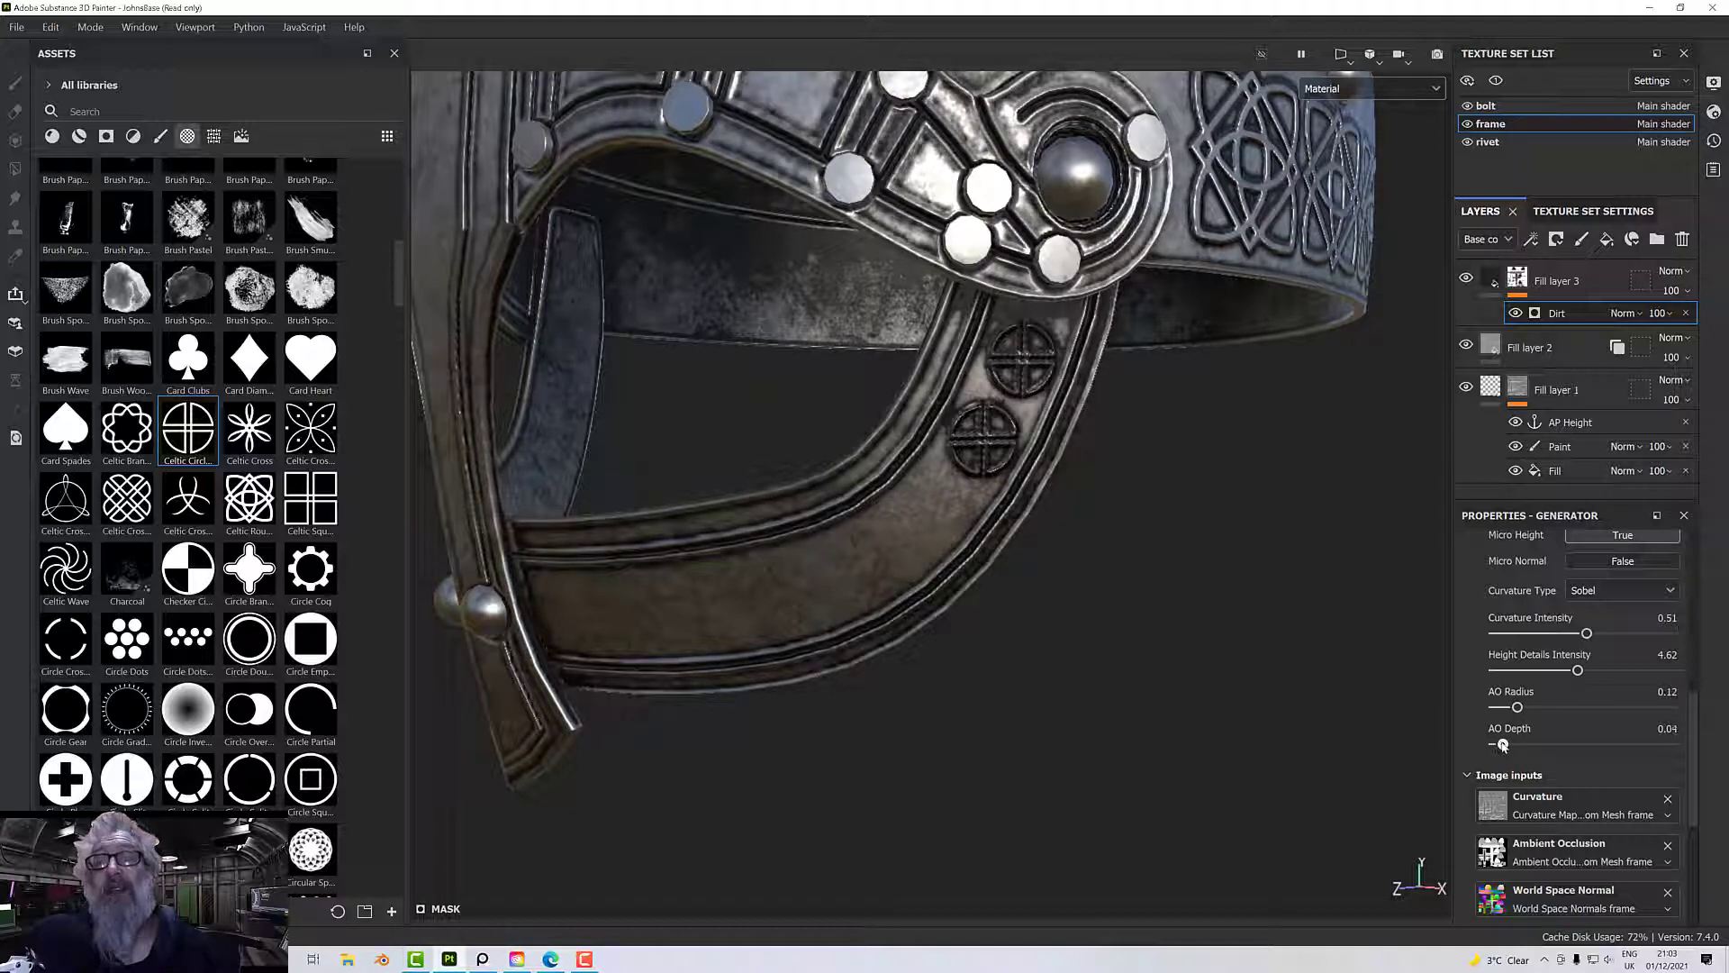
# - Check the dirt on the cheek guard and undo the AO changes together with the two stamped Celtic circles
pyautogui.keyDown('alt'); pyautogui.moveTo(1331, 696); pyautogui.dragTo(1247, 612); pyautogui.keyUp('alt')
pyautogui.scroll(-5, 1247, 613)
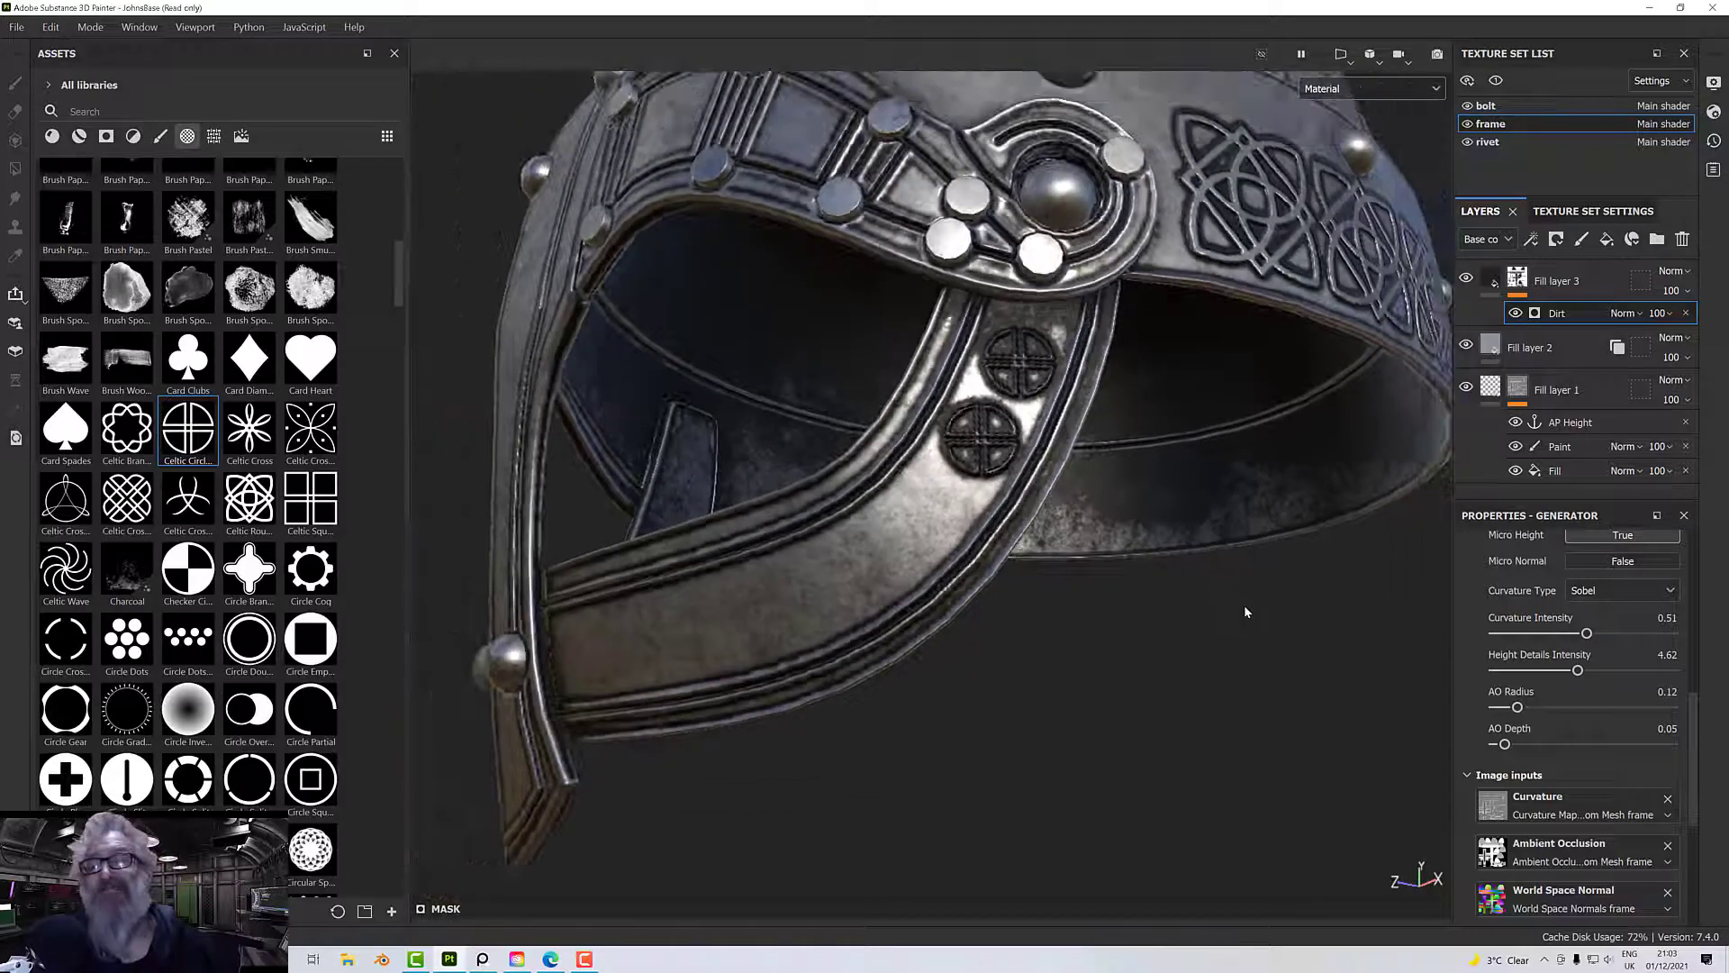
pyautogui.scroll(-4, 1240, 591)
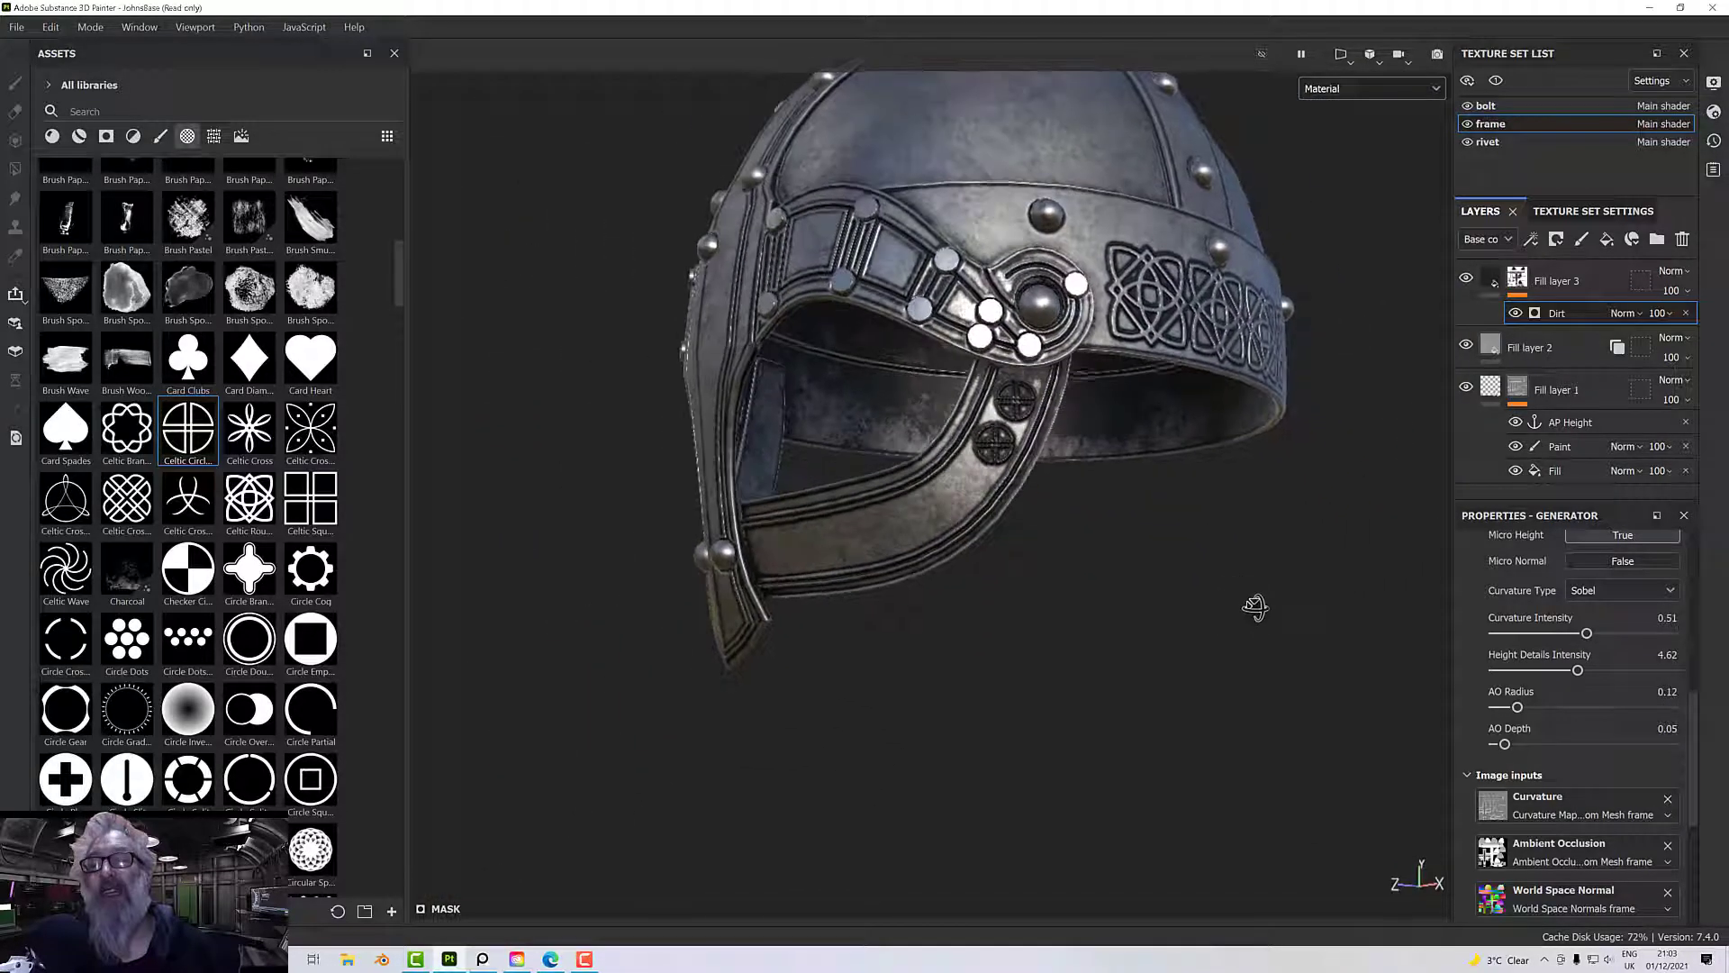
pyautogui.moveTo(1507, 746); pyautogui.dragTo(1534, 709)
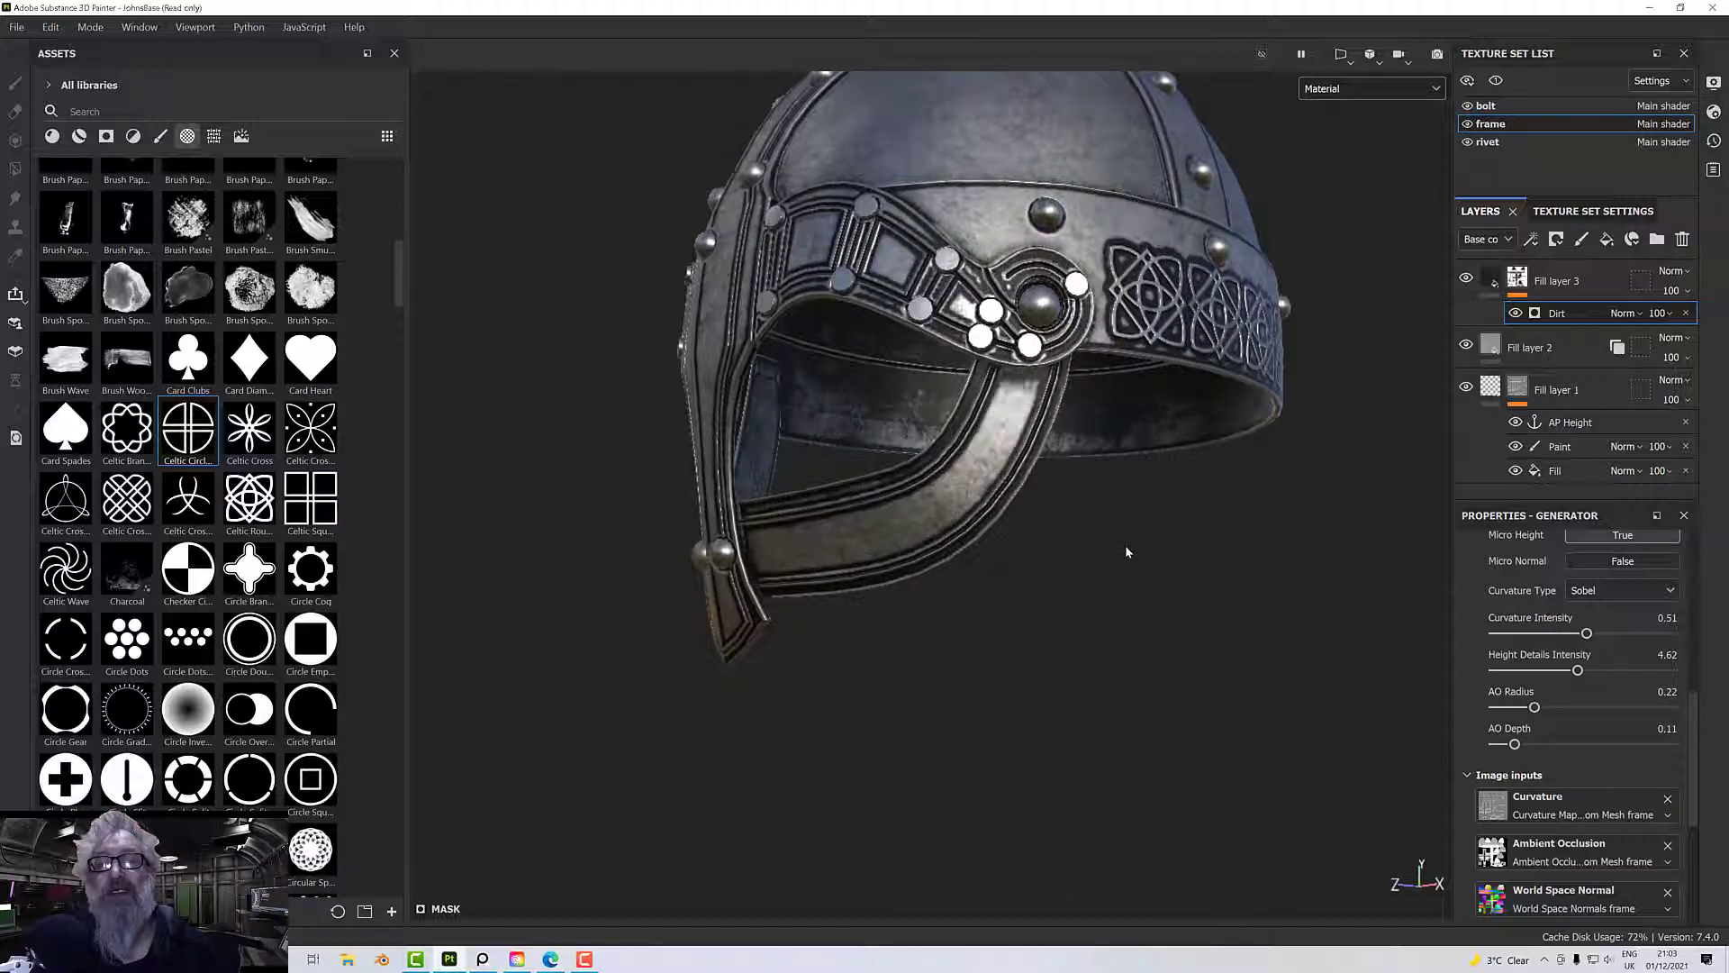
# - Browse the alphas for a simpler shape and give the Paint effect in Fill layer 1's mask the card diamond alpha
pyautogui.scroll(-5, 213, 520)
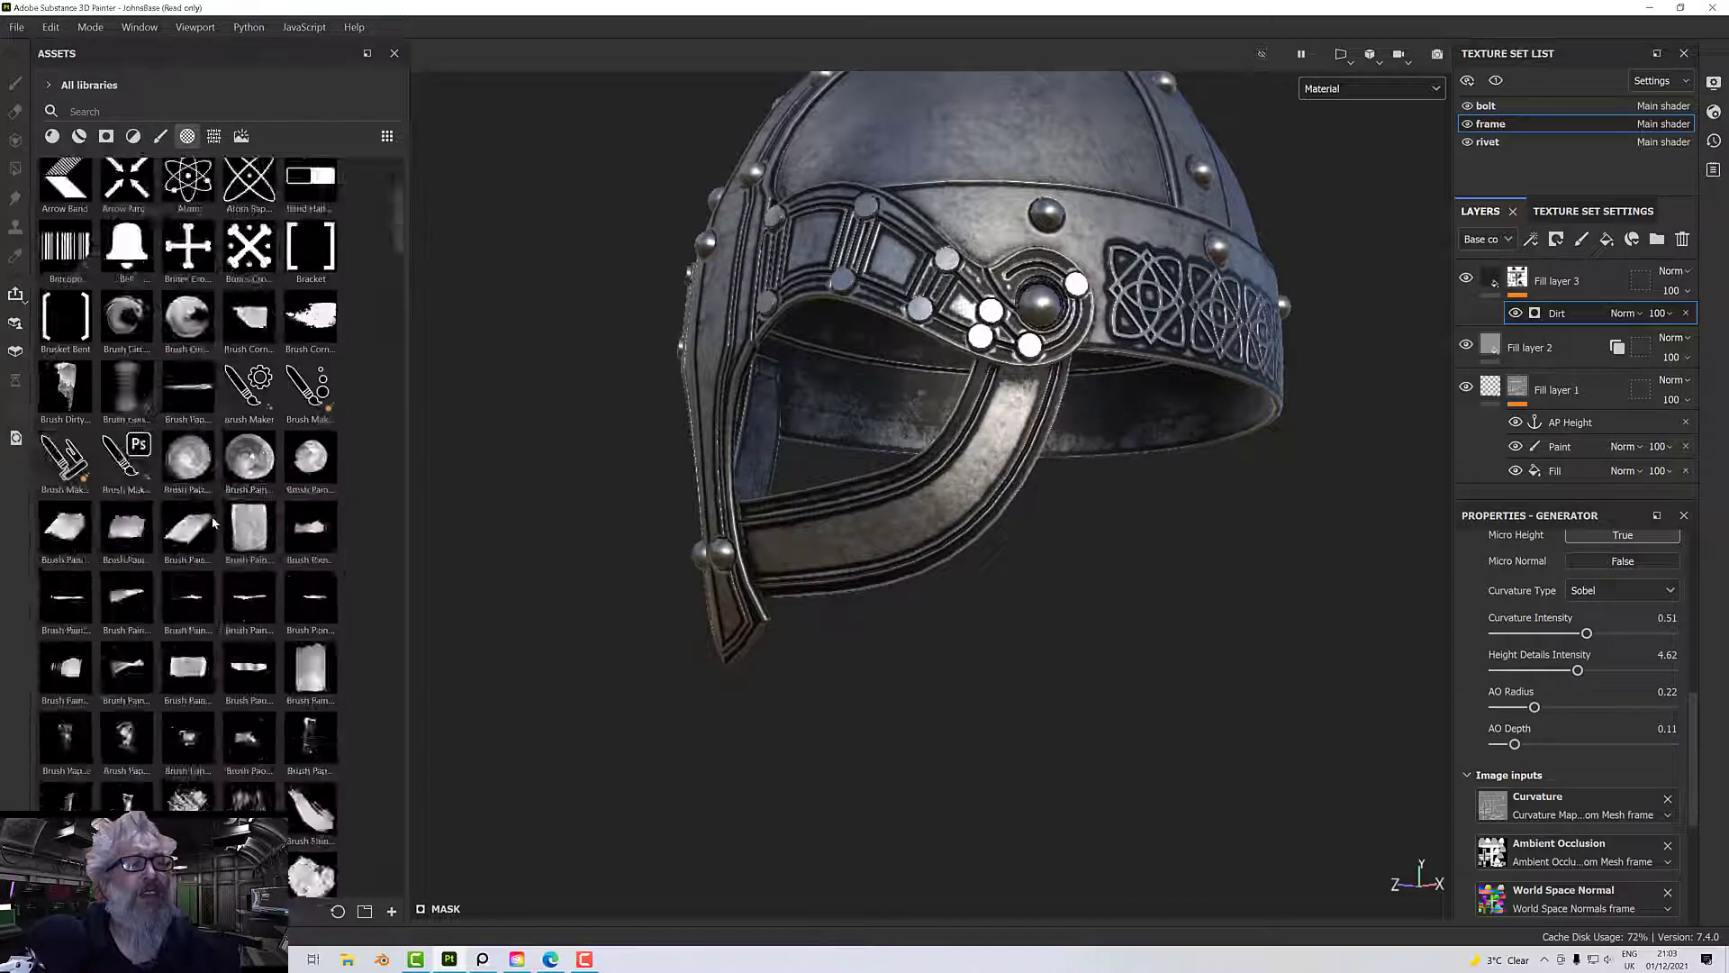
pyautogui.scroll(10, 213, 516)
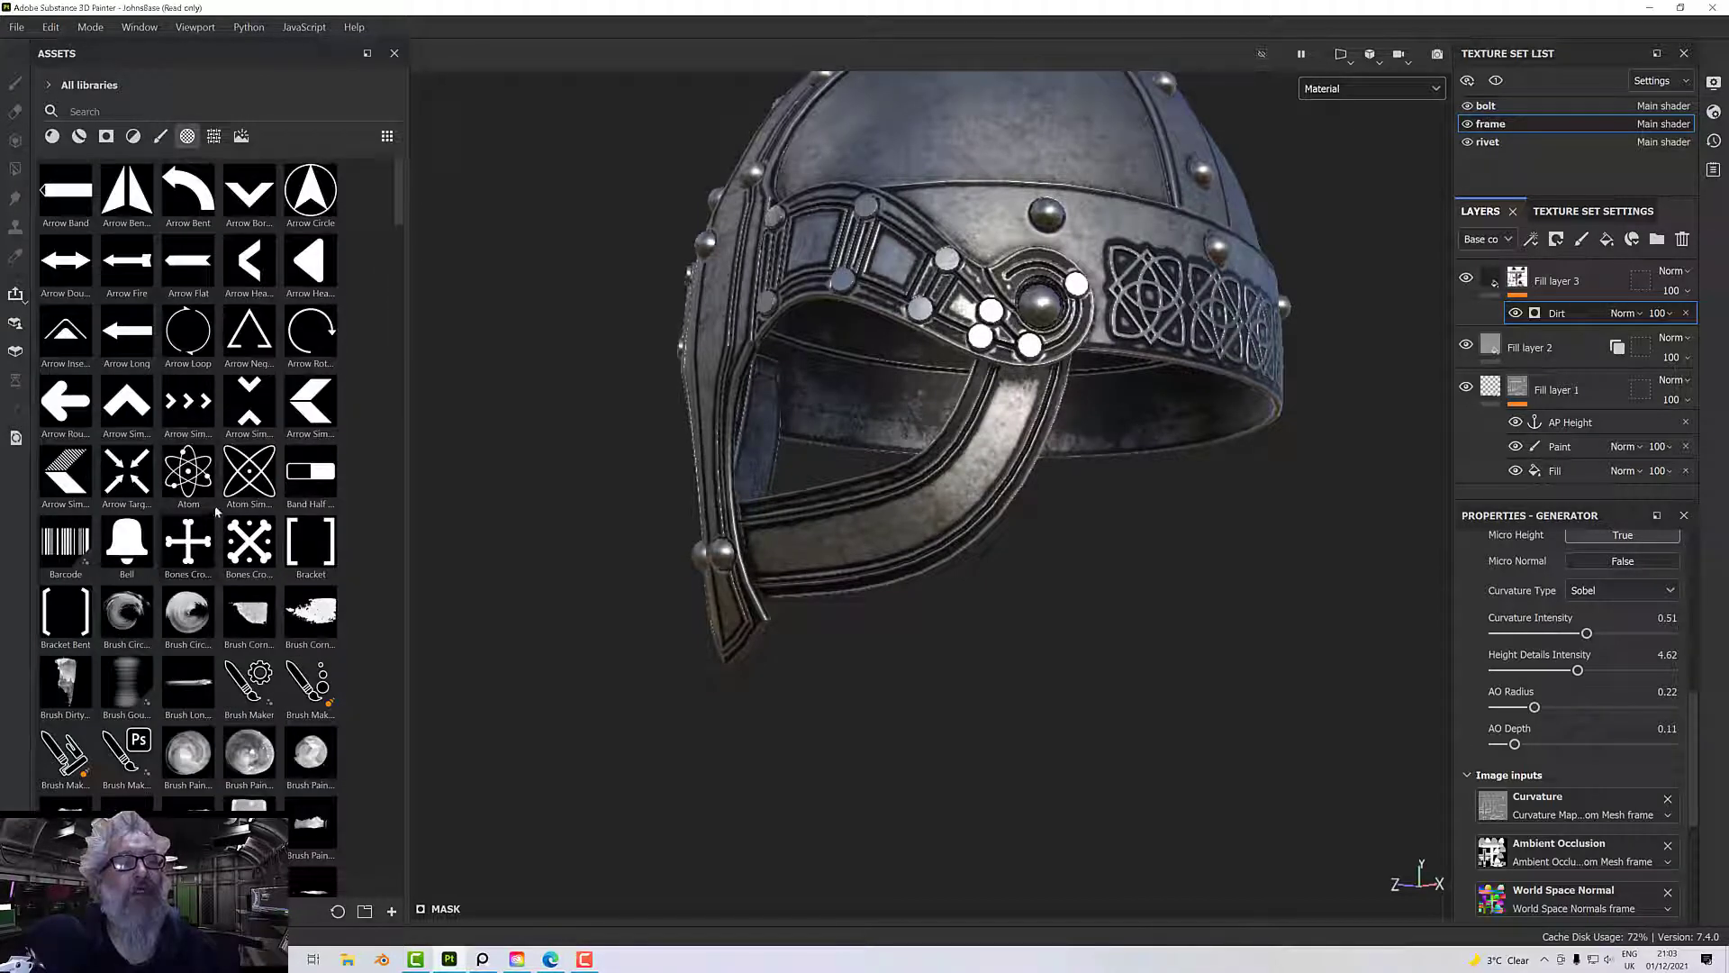
pyautogui.scroll(-10, 216, 513)
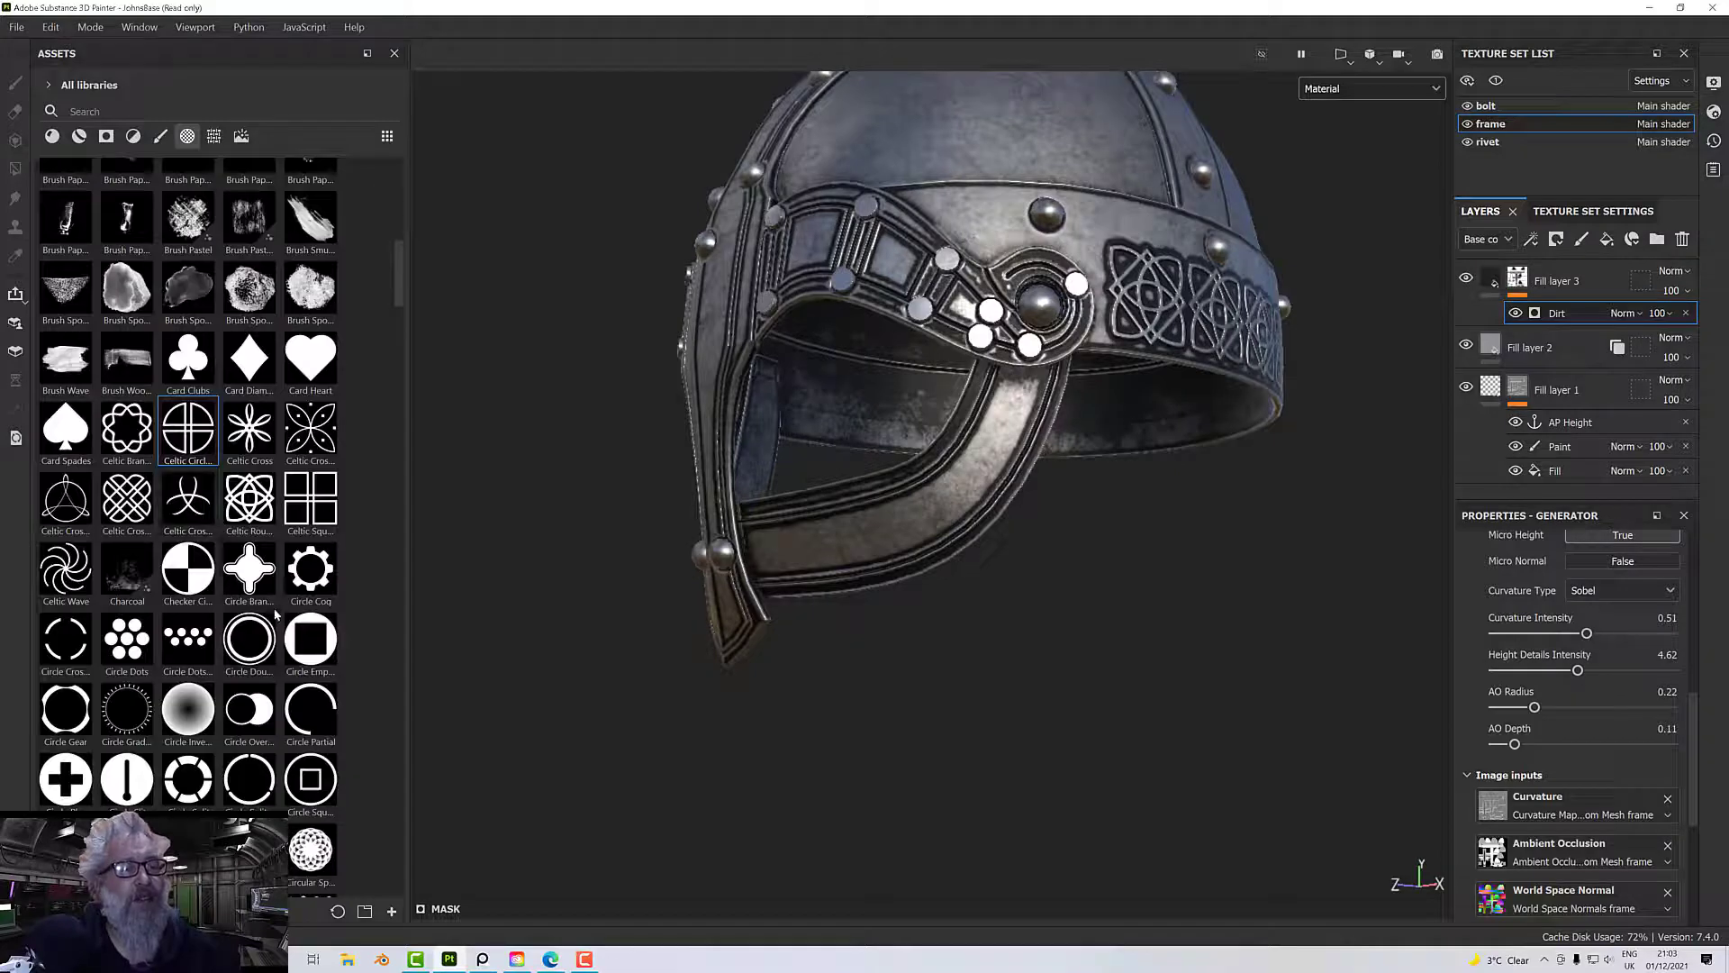
pyautogui.scroll(-5, 271, 606)
pyautogui.scroll(5, 269, 604)
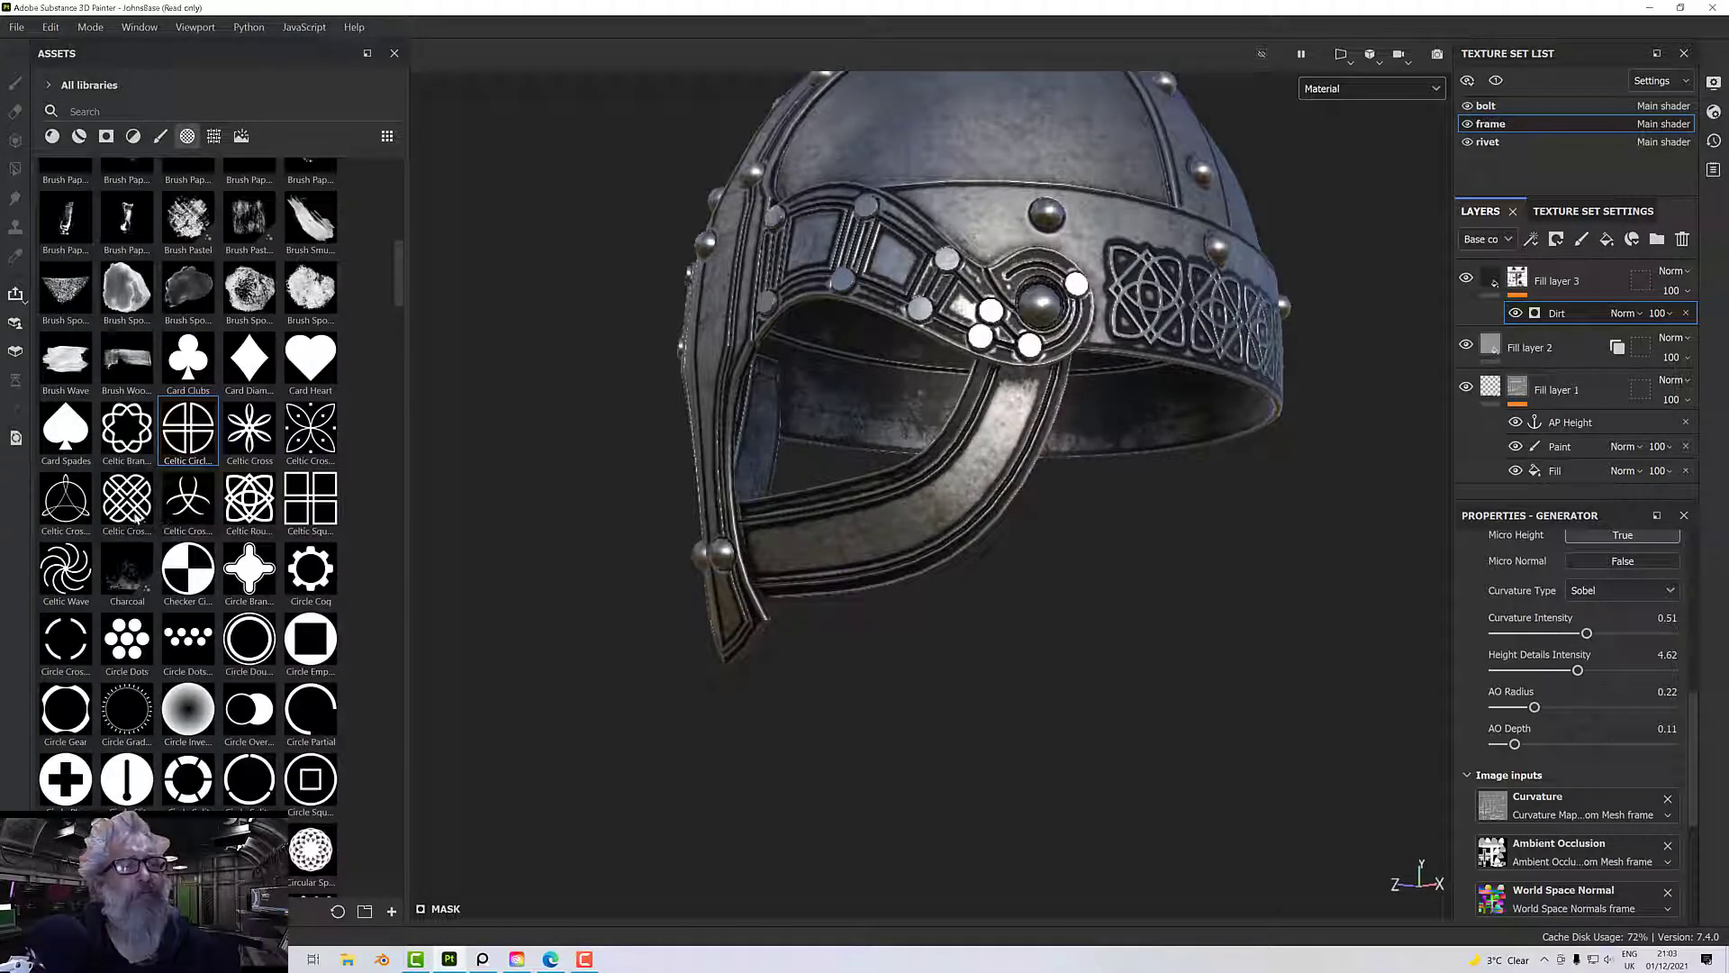
pyautogui.scroll(3, 1005, 423)
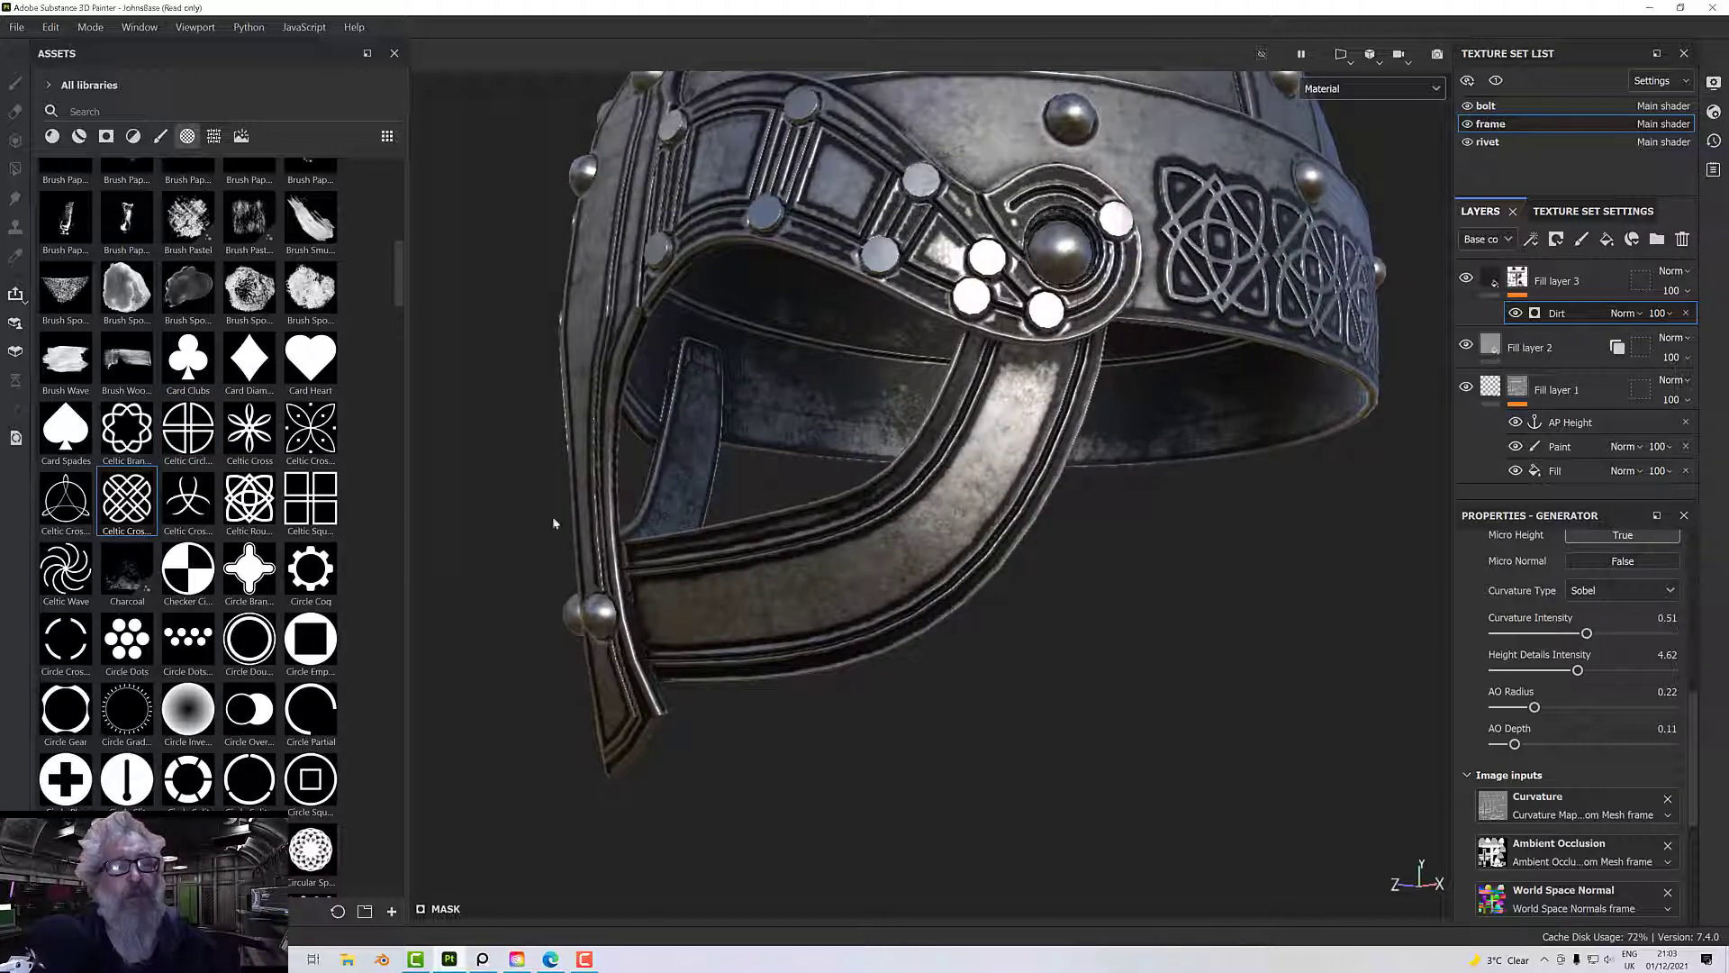
pyautogui.click(1564, 448)
pyautogui.click(122, 497)
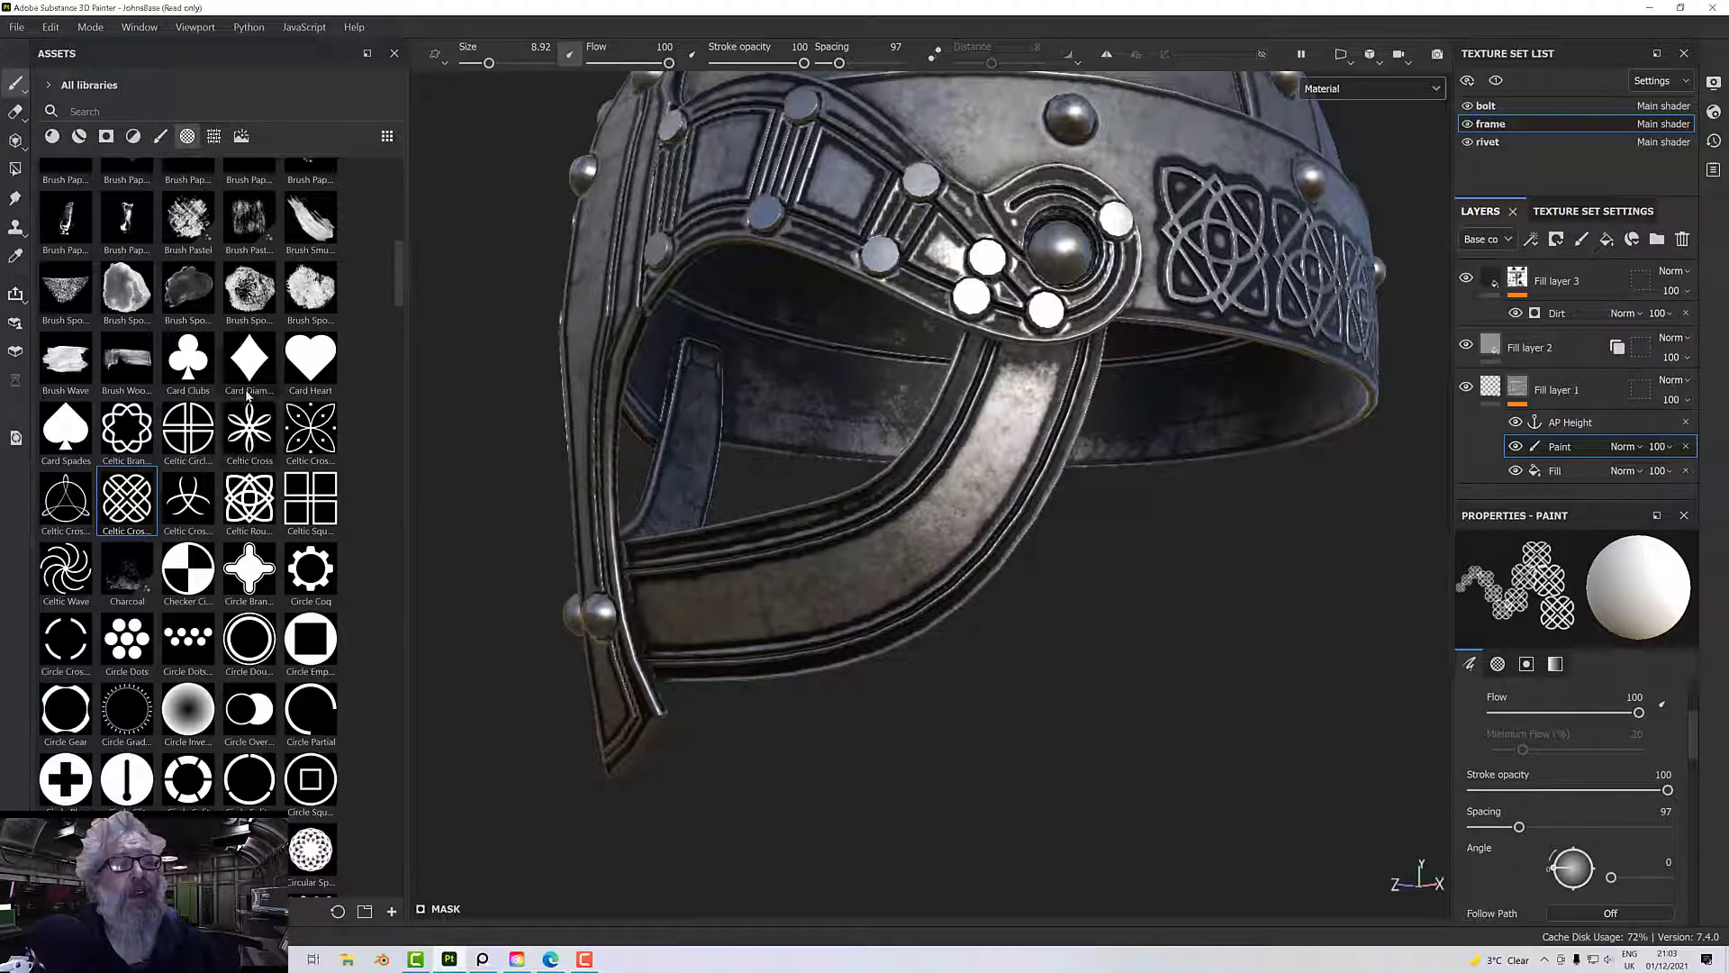
pyautogui.click(266, 363)
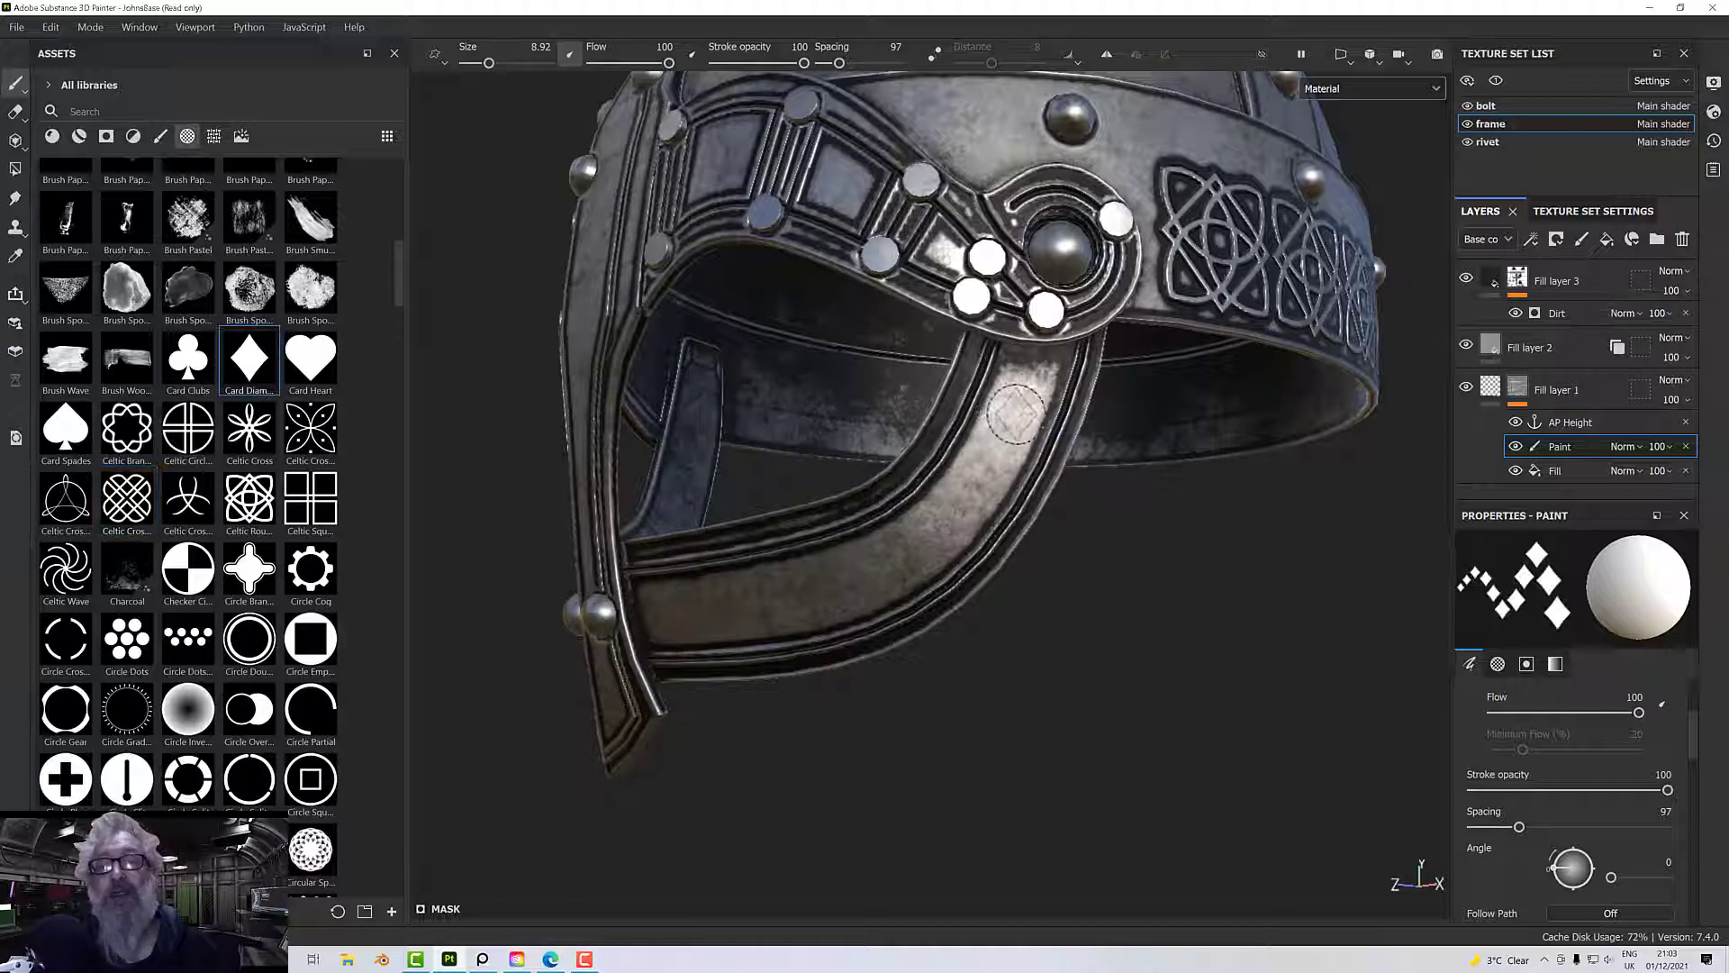
# - Stamp an evenly spaced row of seven diamonds along the cheek guard strip, from the spiral boss to the nose guard
pyautogui.keyDown('alt'); pyautogui.moveTo(991, 538); pyautogui.dragTo(888, 521); pyautogui.keyUp('alt')
pyautogui.scroll(3, 892, 505)
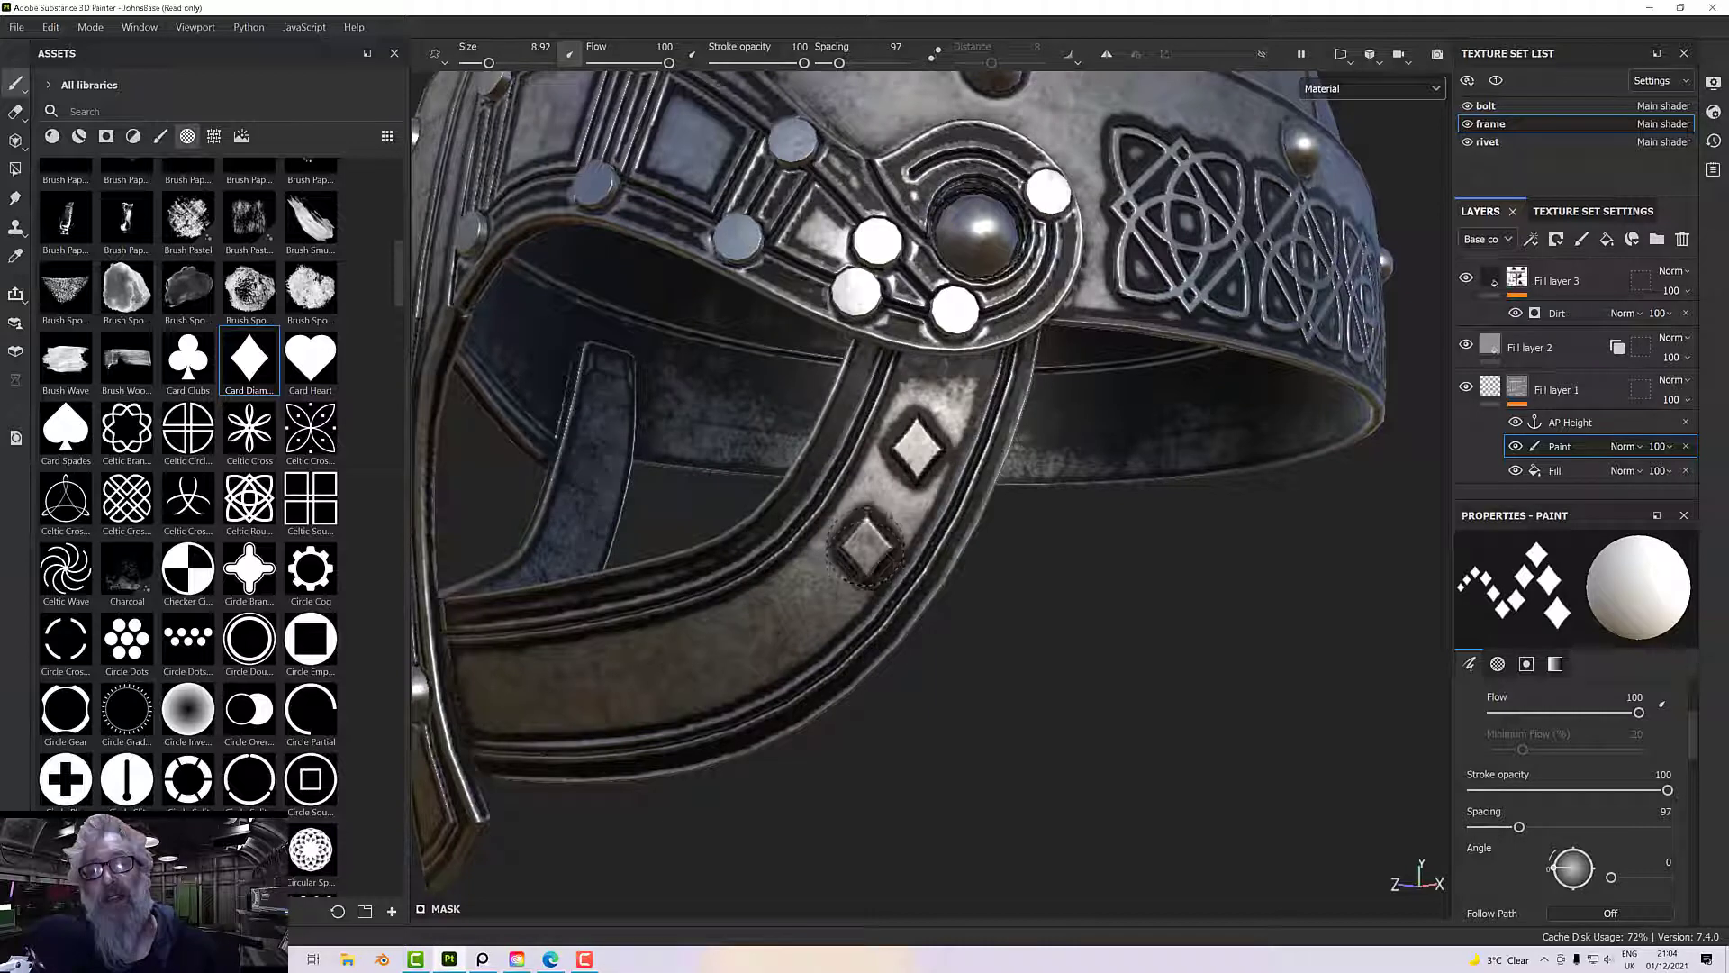
pyautogui.keyDown('alt'); pyautogui.moveTo(866, 539); pyautogui.dragTo(960, 515, button='middle'); pyautogui.keyUp('alt')
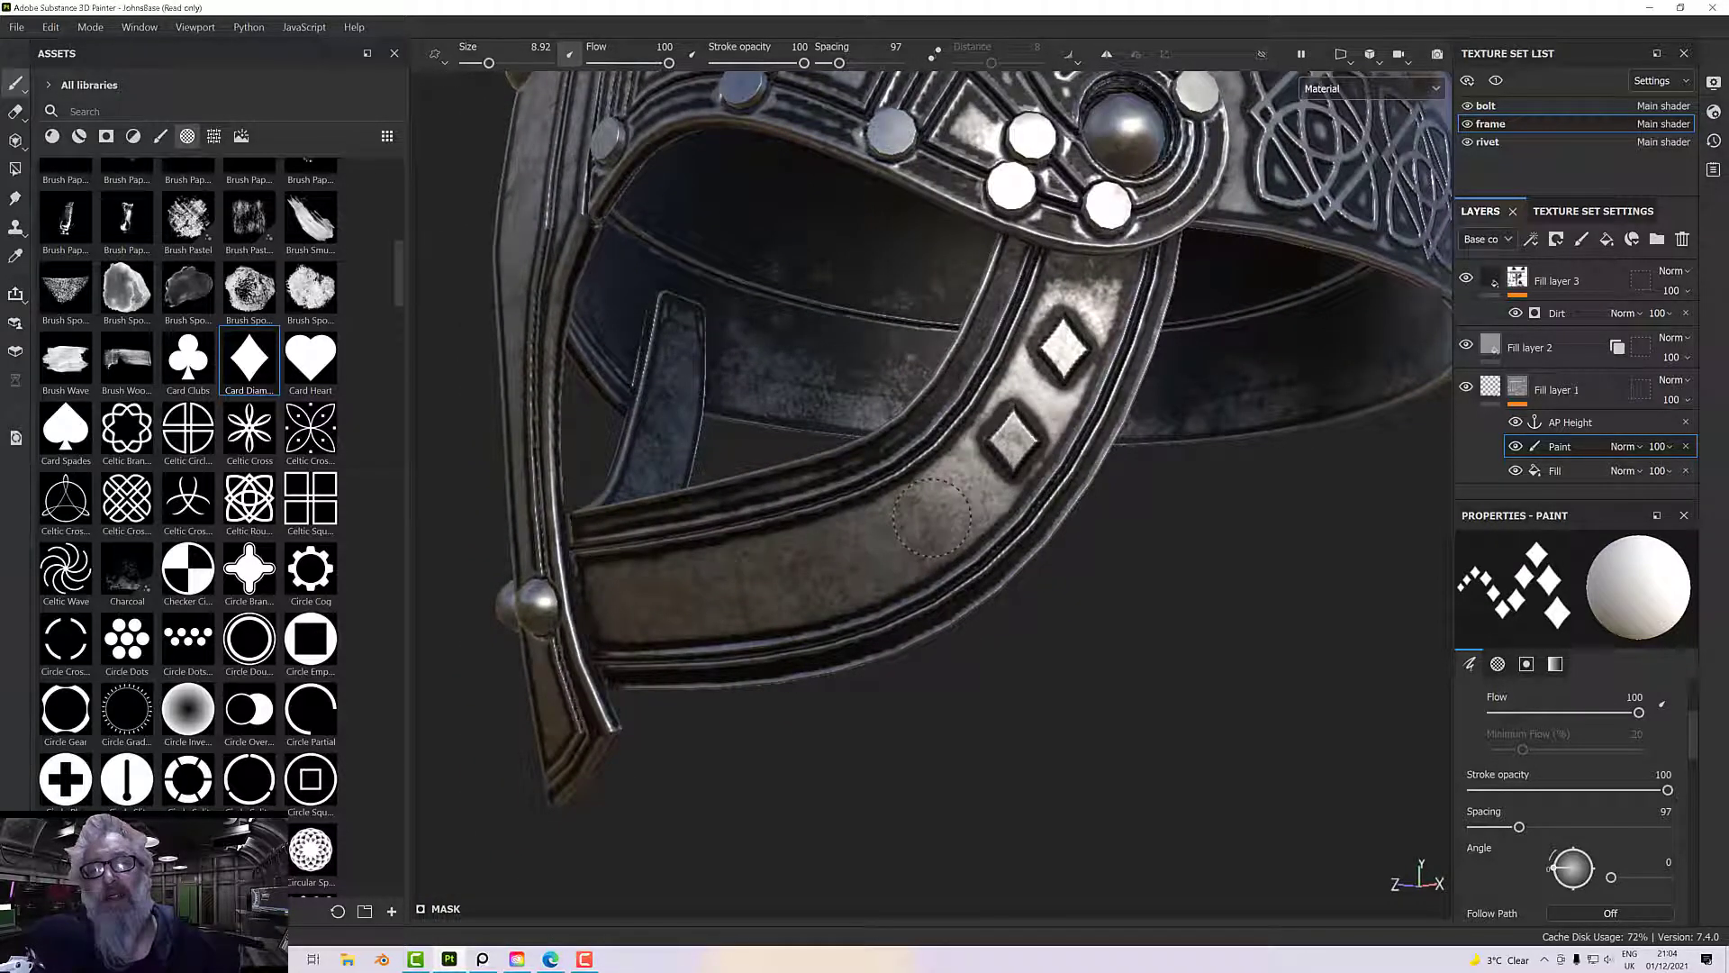
pyautogui.keyDown('alt'); pyautogui.moveTo(936, 531); pyautogui.dragTo(1076, 486); pyautogui.keyUp('alt')
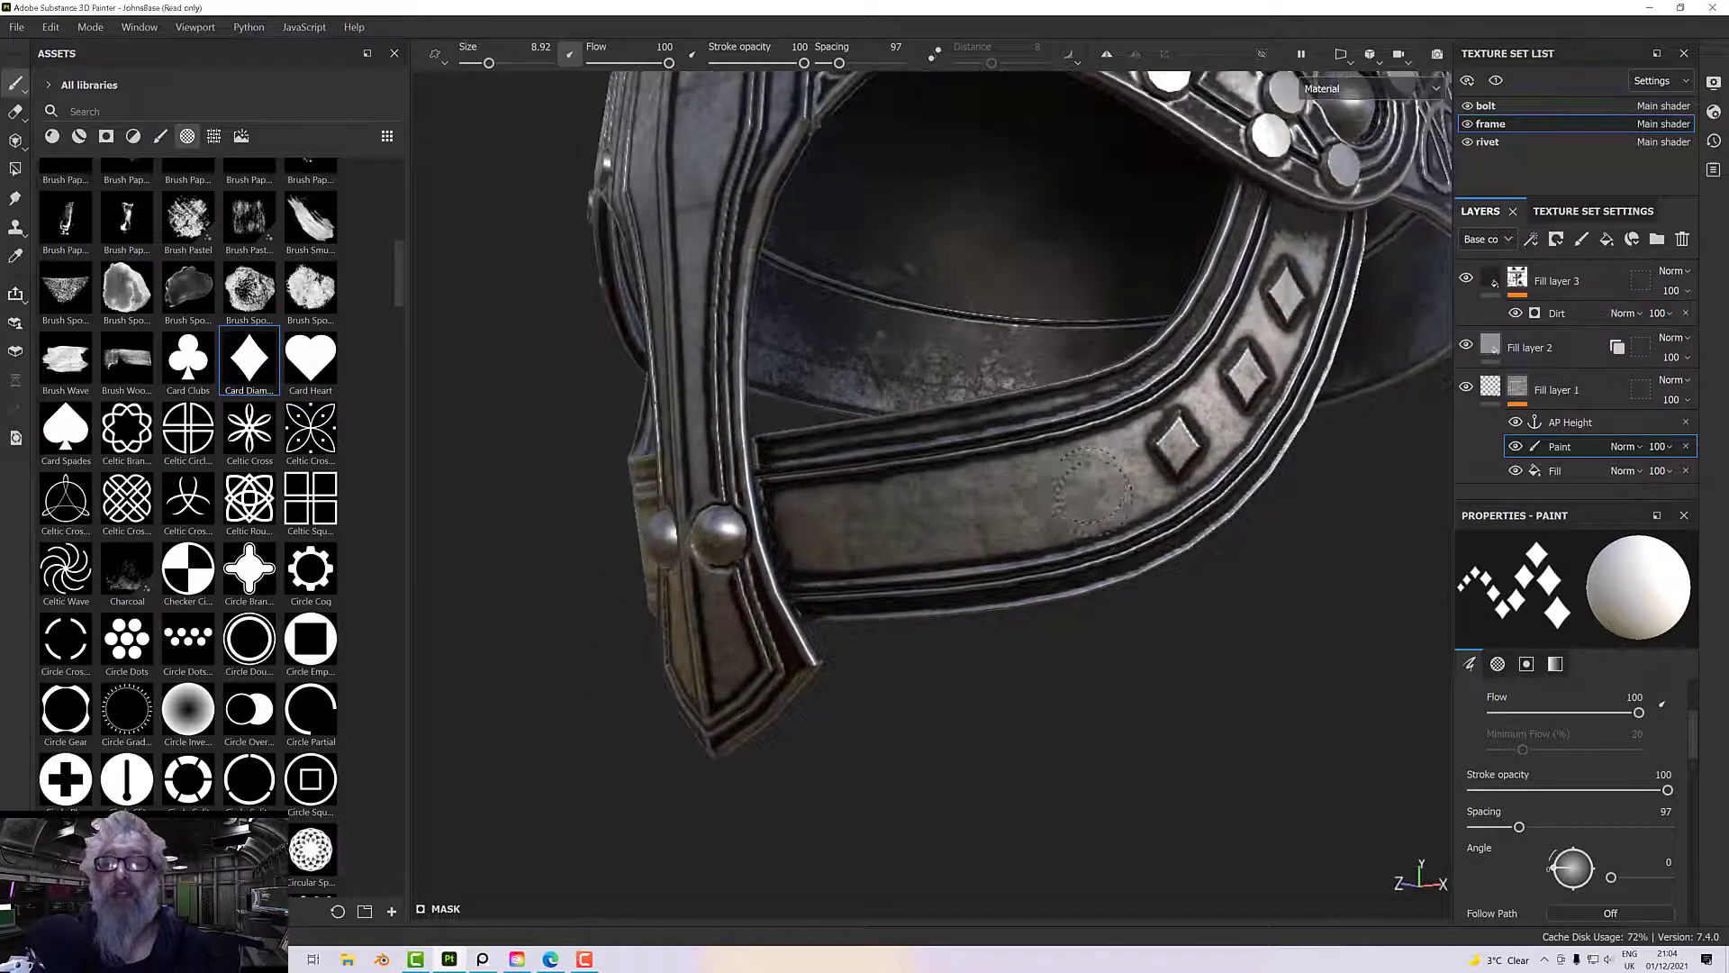
pyautogui.click(1099, 484)
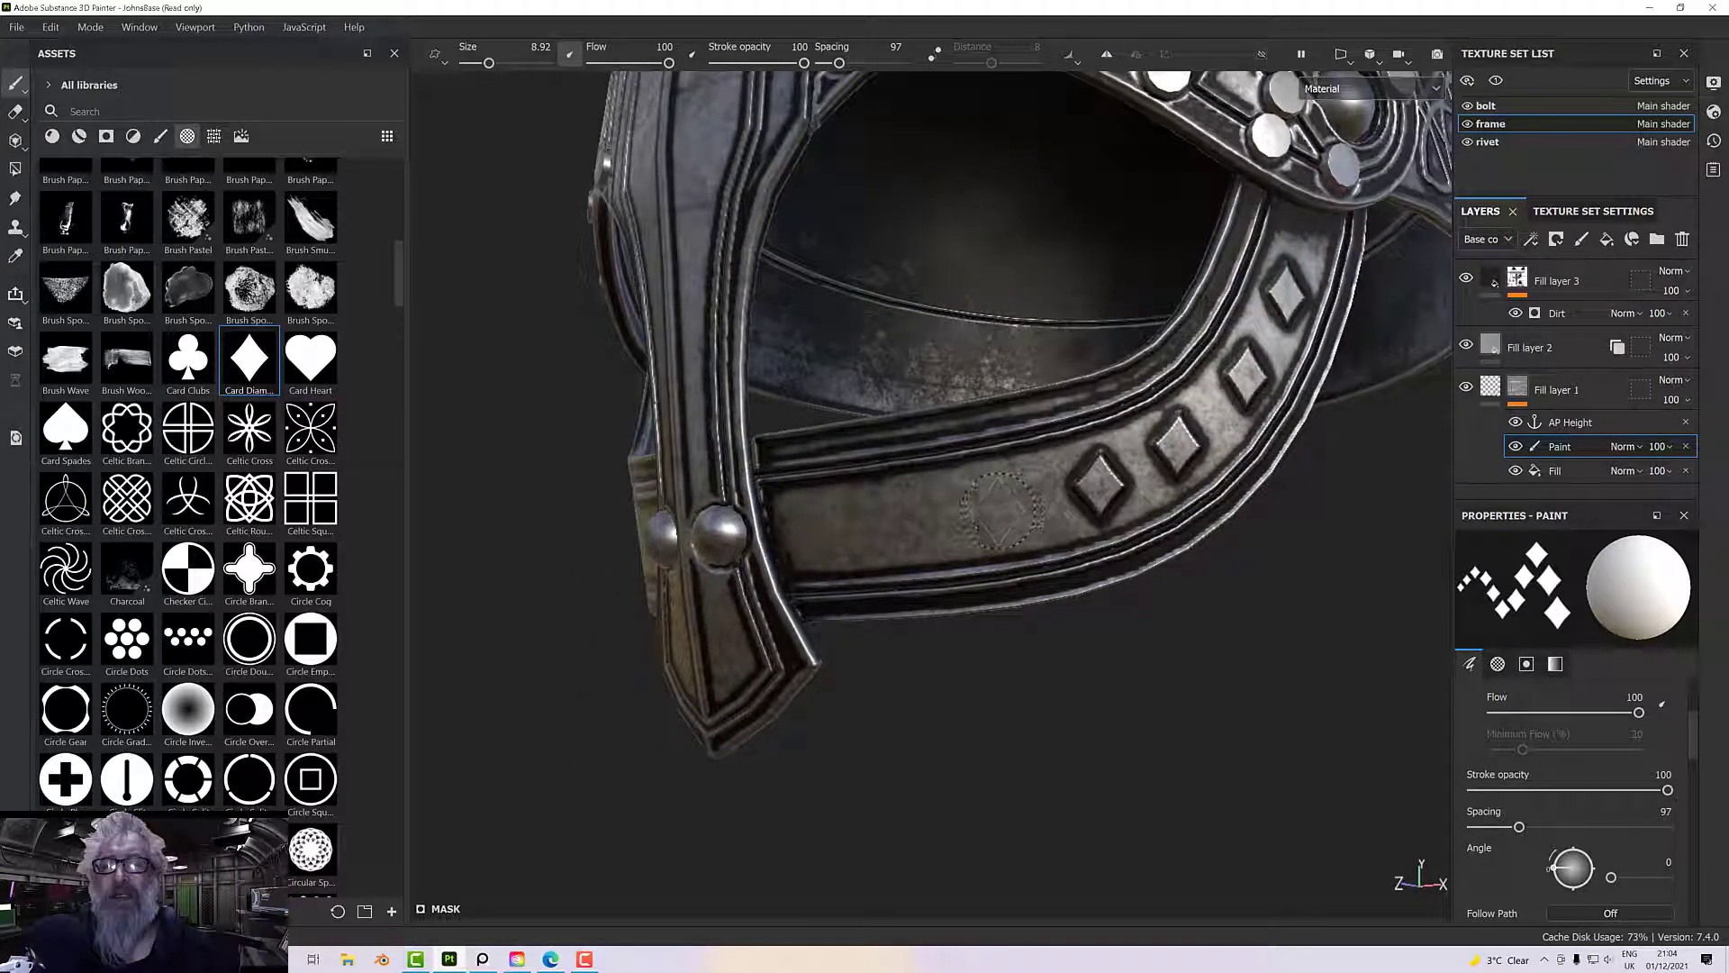
pyautogui.click(904, 520)
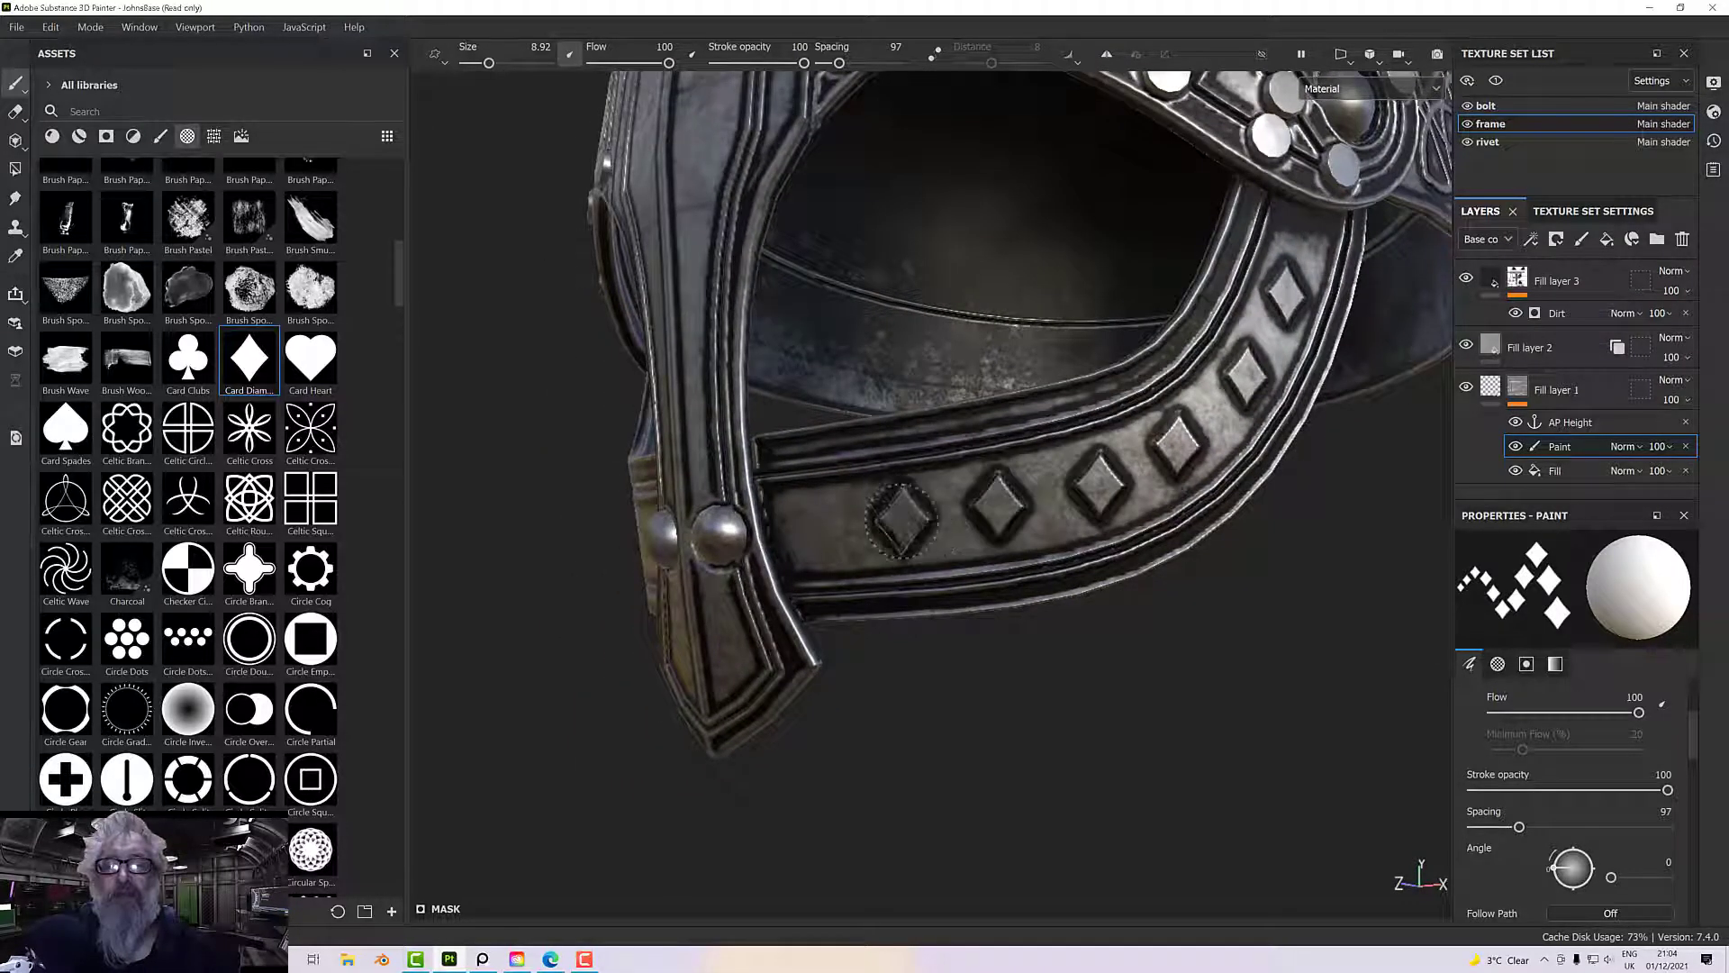
pyautogui.click(814, 529)
pyautogui.keyDown('alt'); pyautogui.moveTo(904, 521); pyautogui.dragTo(1063, 602); pyautogui.keyUp('alt')
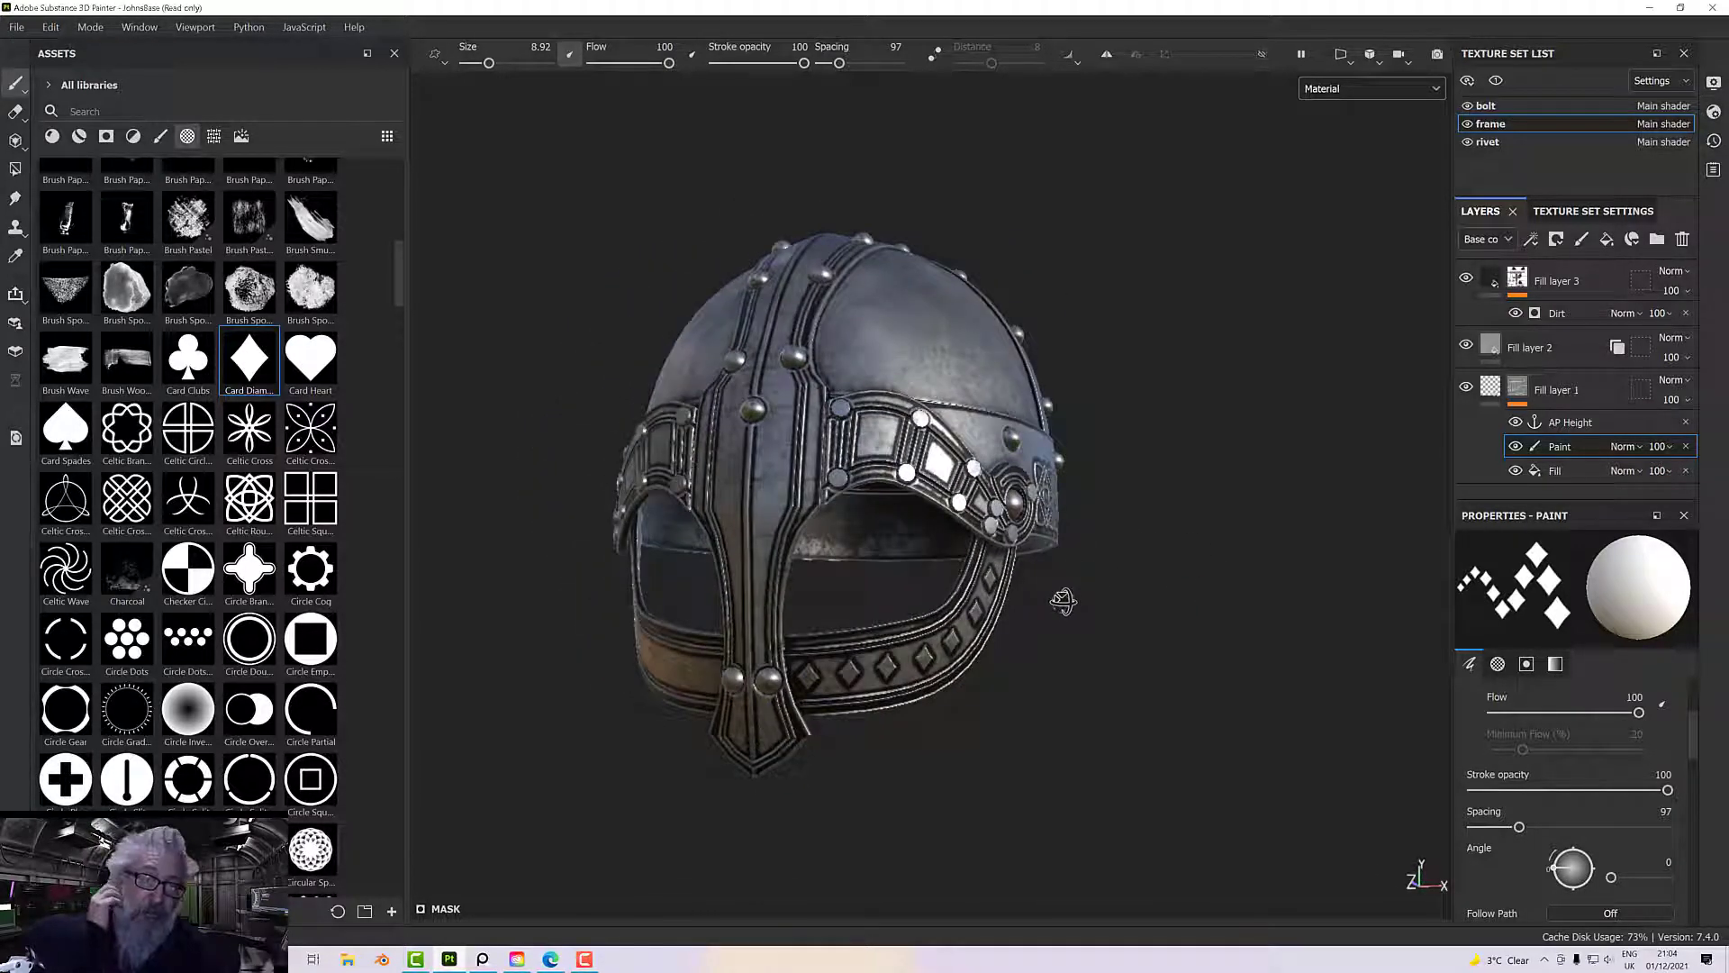